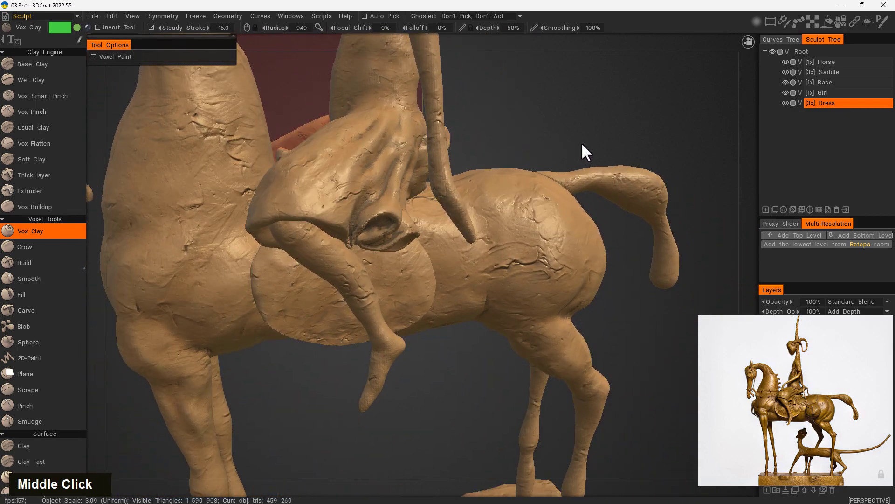
Step: Enlarge the saddle area in the floating reference photo and switch the side view of the sculpt to orthographic projection
scroll(813, 407, "up", 5)
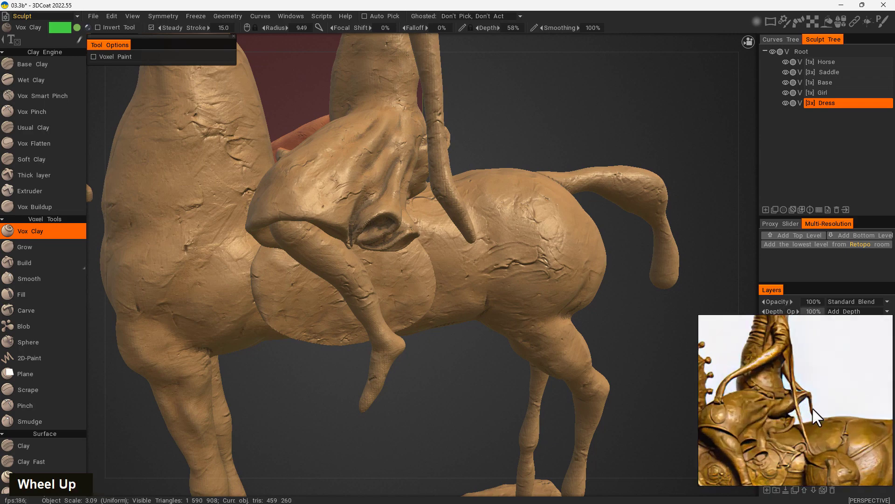
scroll(825, 373, "up", 5)
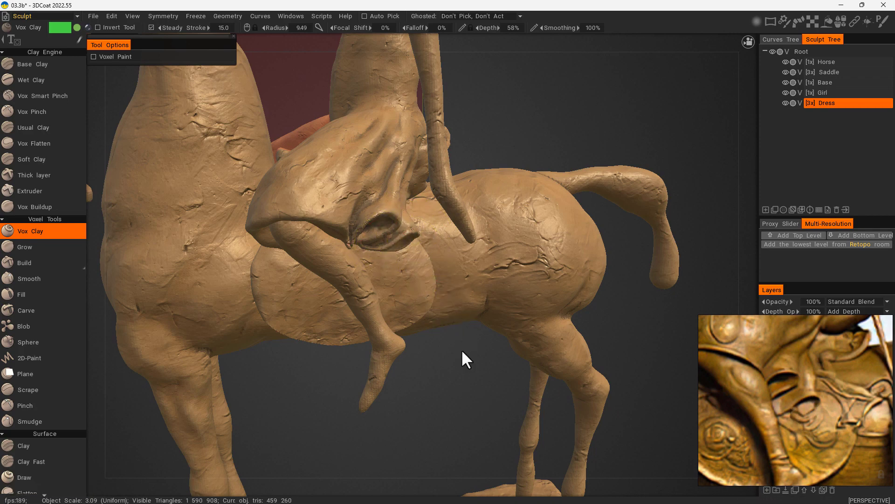
left_click_drag(611, 147, 600, 118)
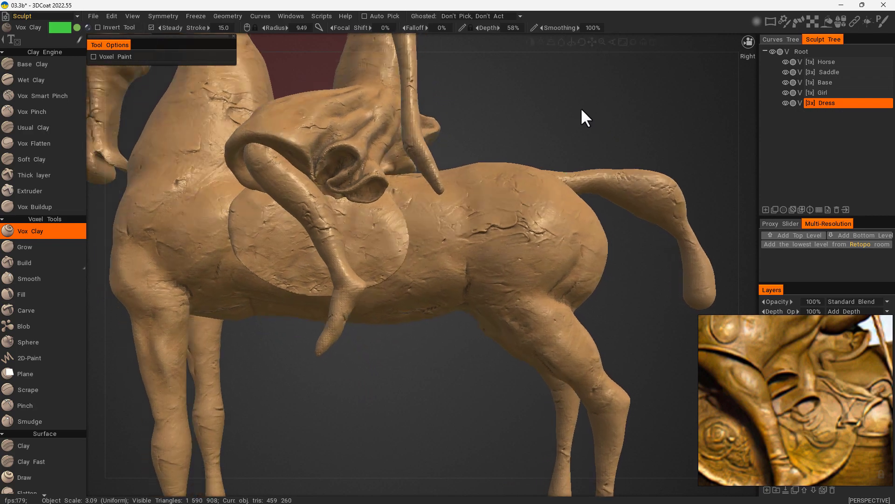
right_click_drag(547, 116, 505, 121)
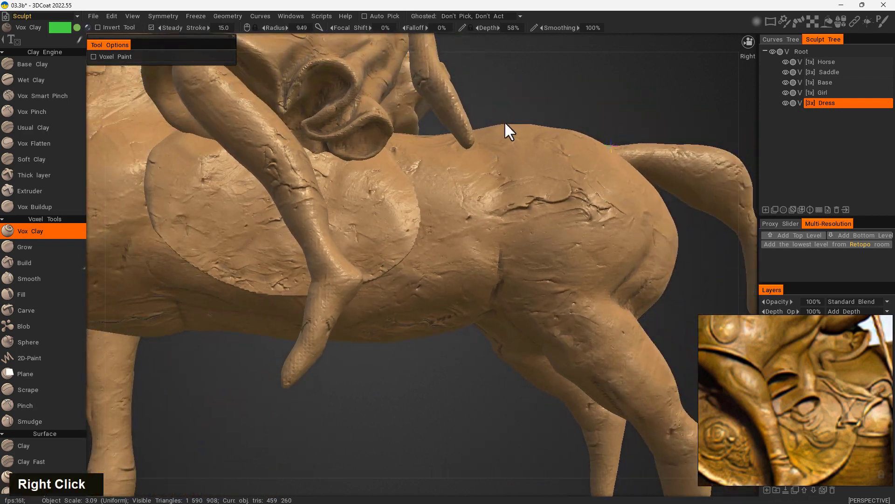
middle_click_drag(505, 121, 582, 174)
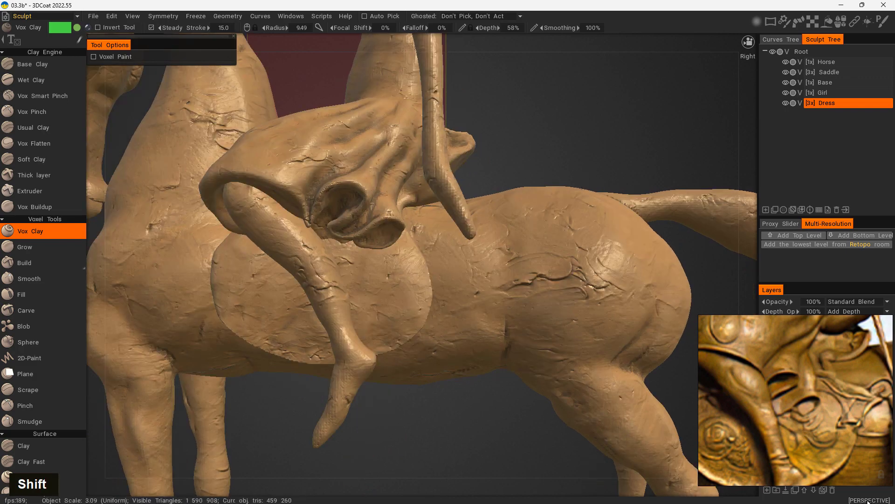
key("5")
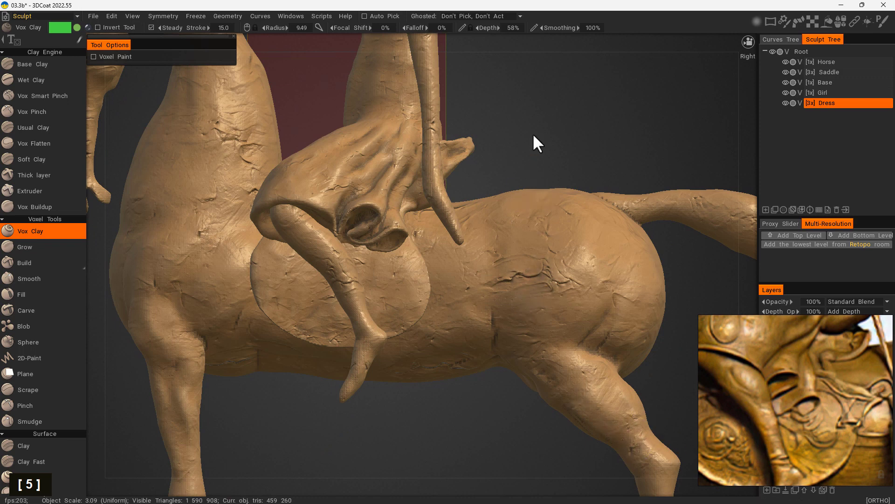
middle_click_drag(533, 135, 551, 150)
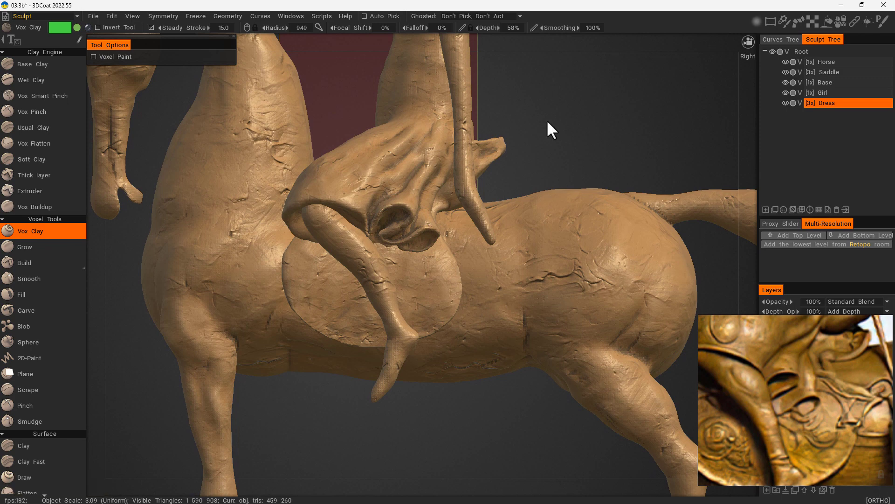
middle_click_drag(550, 127, 482, 176)
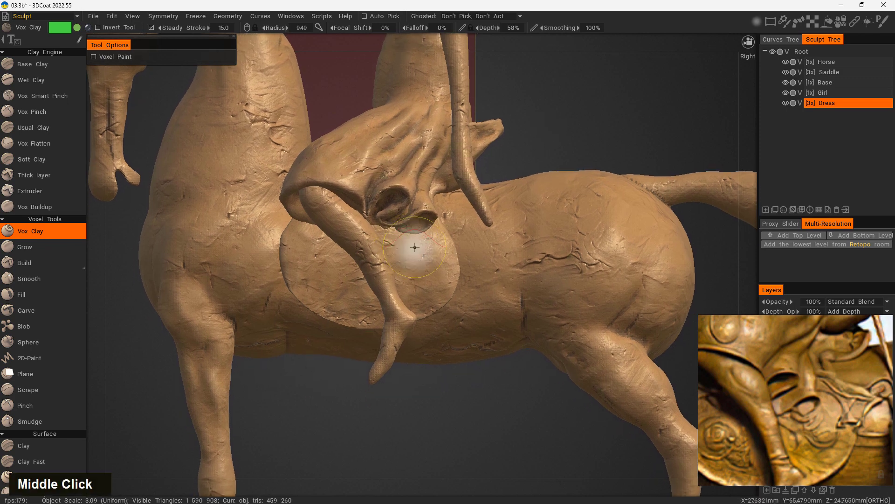
Step: Overlay the side-view reference image on the sculpt and compare the dress hem with it by toggling the overlay
key("u")
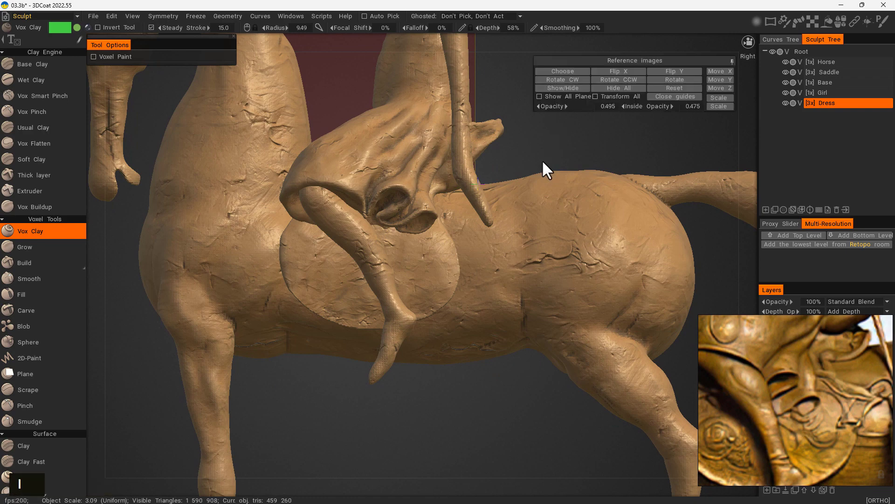
key("i")
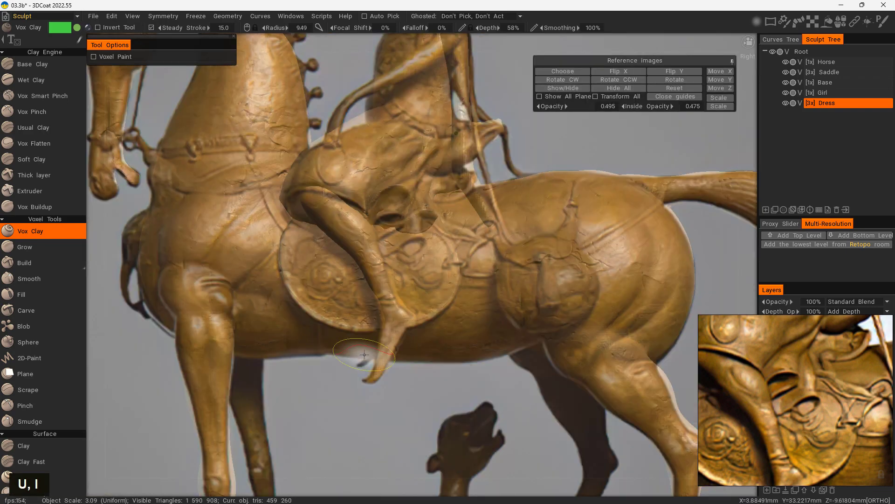
left_click(732, 61)
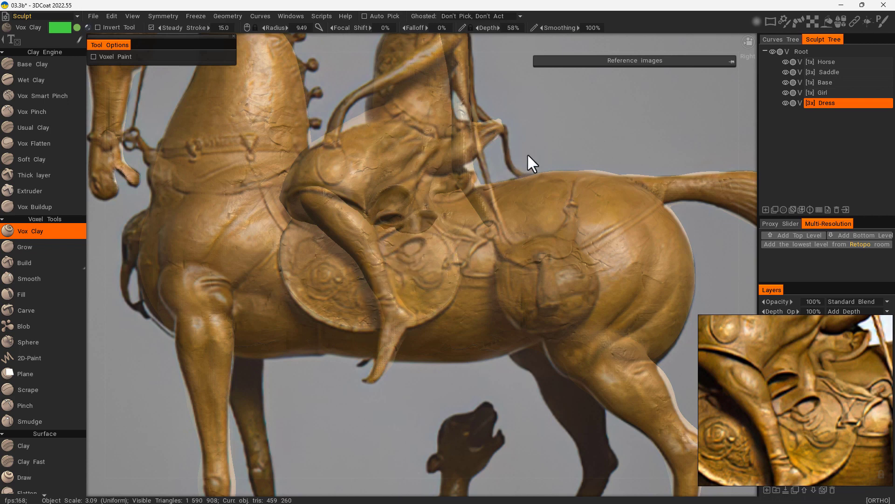
left_click(731, 61)
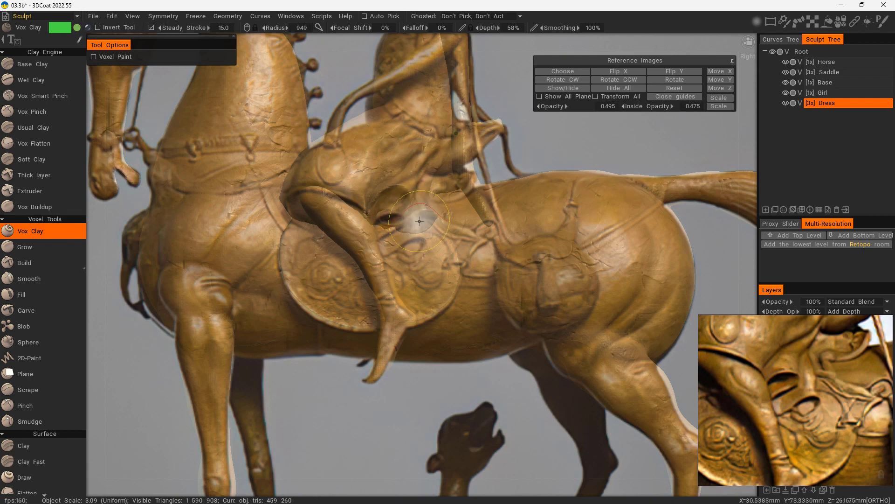
key("u")
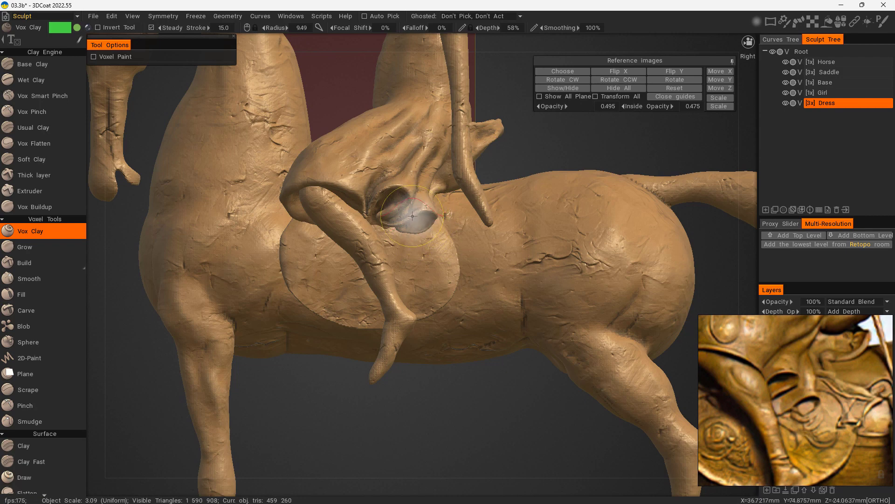
key("i")
key("i")
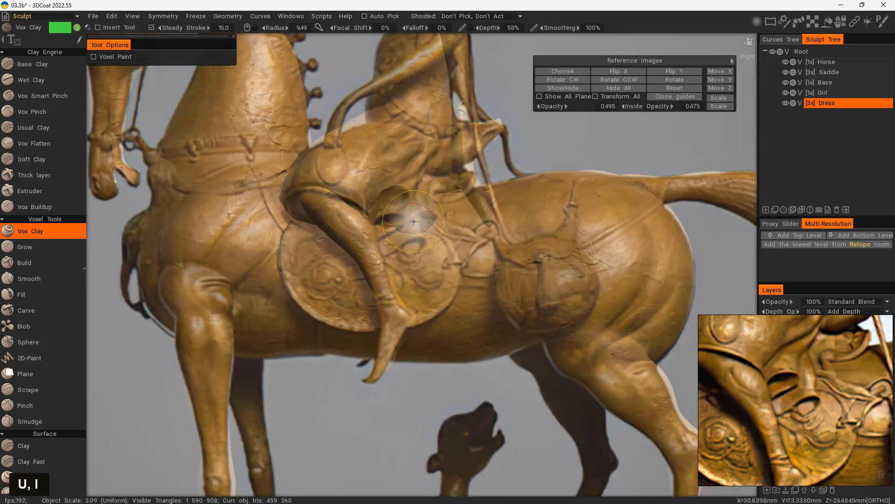
Step: Set the reference image's opacity to 0.565 and its inside opacity to 0.310, and hide the overlay
mouse_move(637, 108)
left_mouse_down()
mouse_move(703, 112)
mouse_move(625, 110)
left_mouse_up()
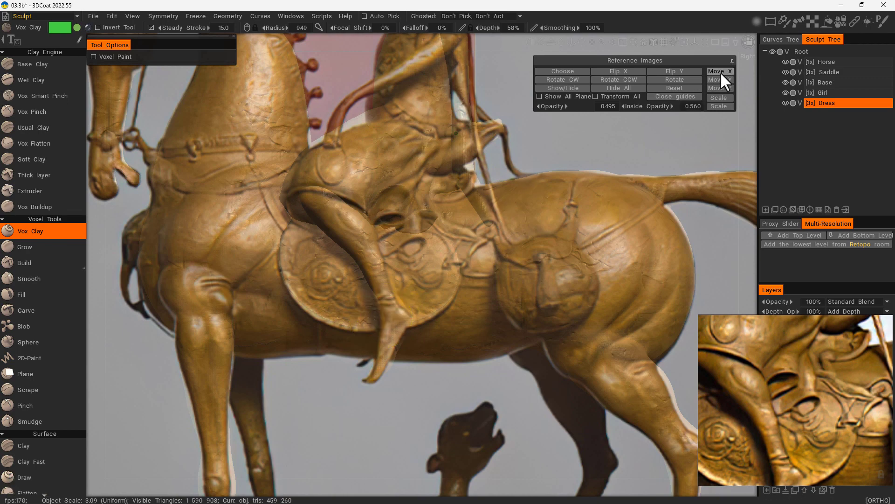
left_click_drag(623, 107, 549, 111)
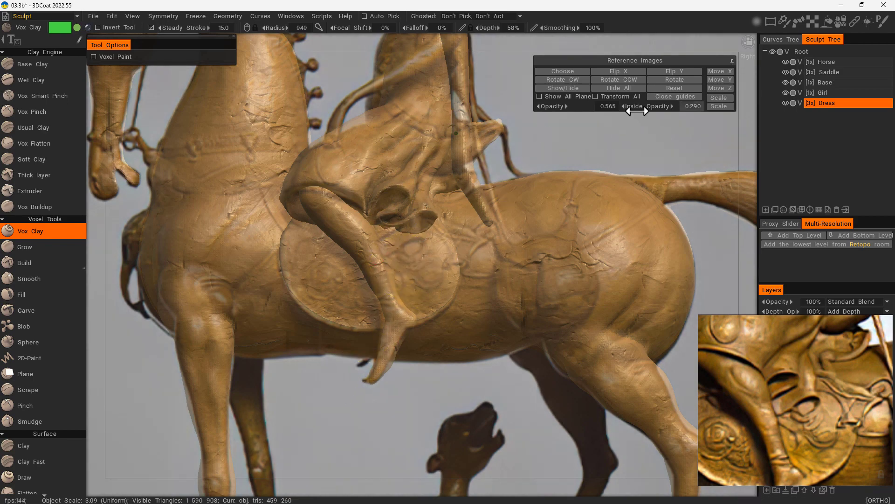
mouse_move(632, 107)
left_mouse_down()
mouse_move(622, 107)
mouse_move(643, 106)
left_mouse_up()
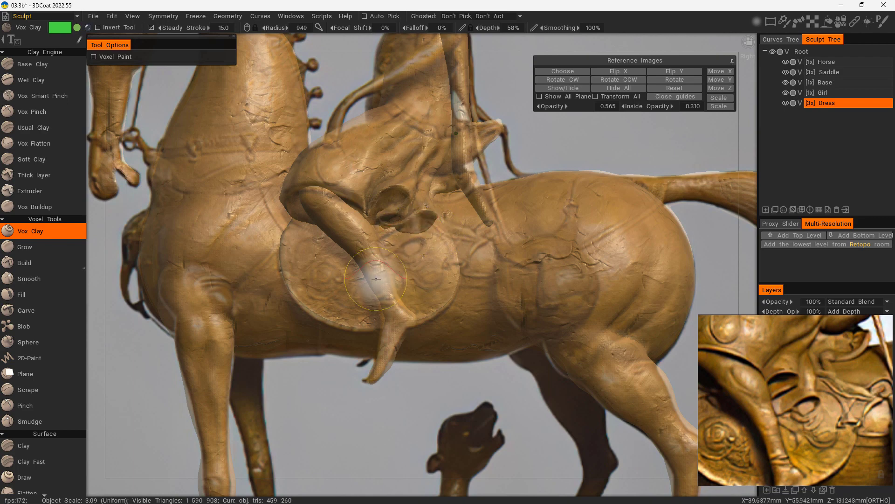
left_click_drag(549, 154, 553, 136)
mouse_move(424, 178)
right_mouse_down()
mouse_move(451, 187)
mouse_move(424, 179)
right_mouse_up()
key("u")
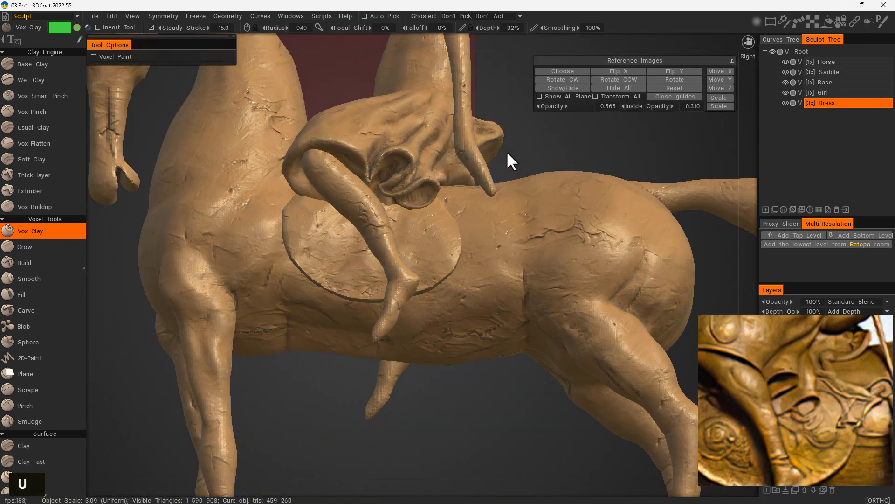
Step: Activate the Pose tool and frame the curled folds at the dress hem from below
right_click_drag(507, 153, 522, 163)
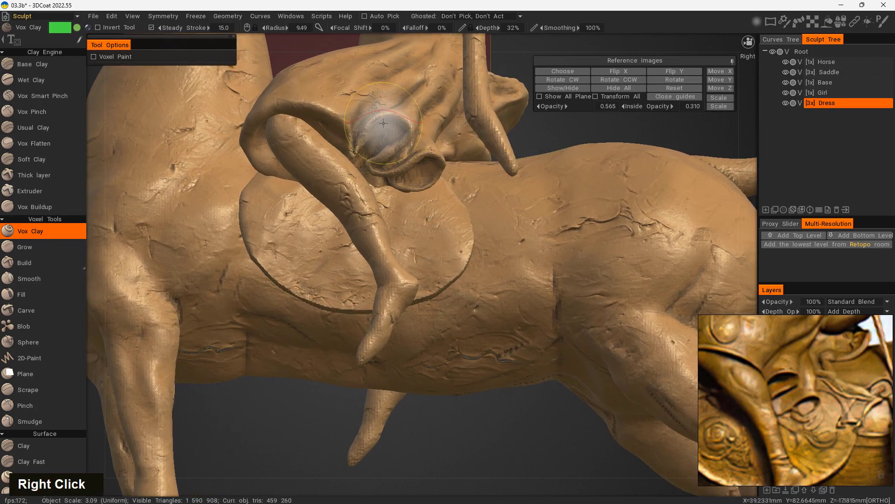
right_click_drag(383, 123, 361, 124)
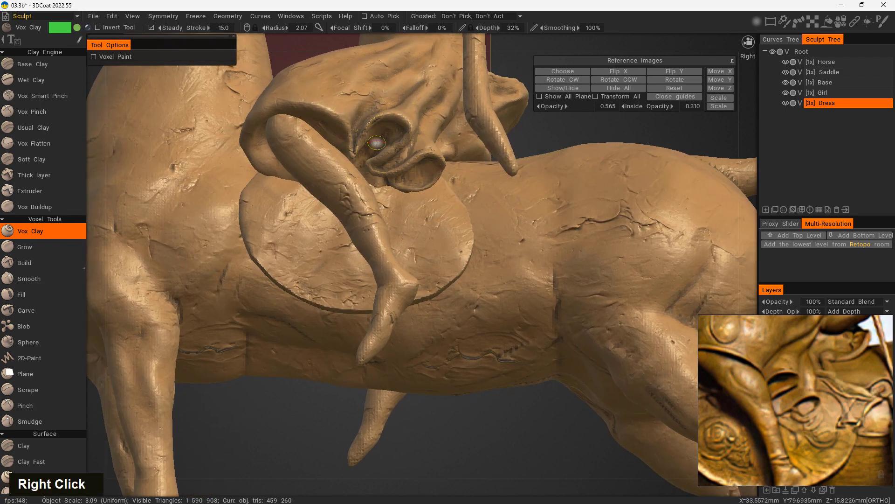
key("space")
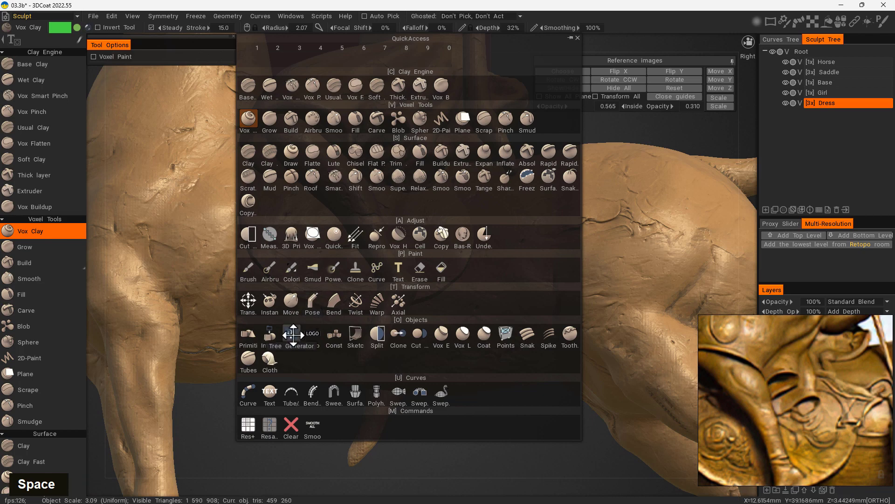
left_click(310, 312)
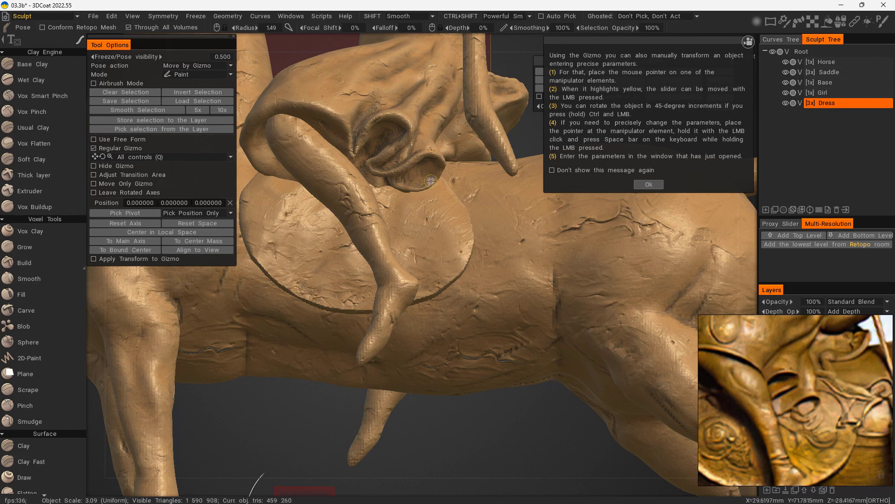
left_click_drag(529, 143, 468, 176)
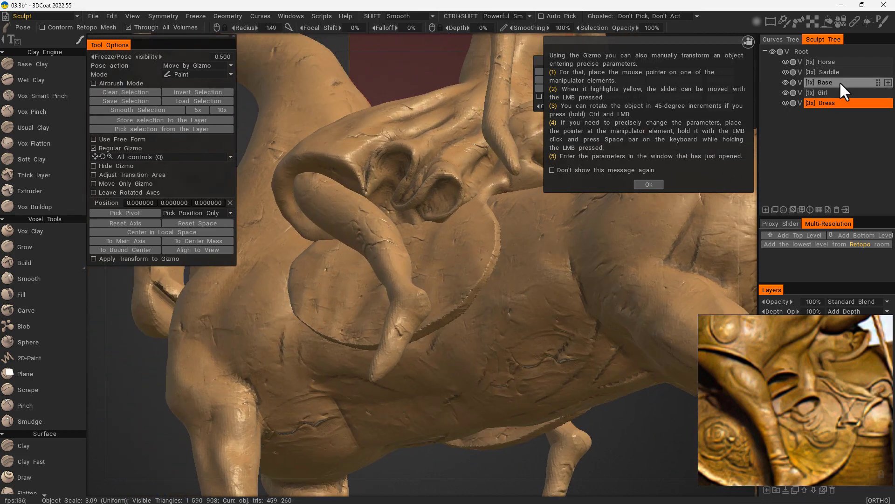
Step: Hide the Pose gizmo and paint a selection along the wavy edge of the dress's curled hem folds
left_click(431, 217)
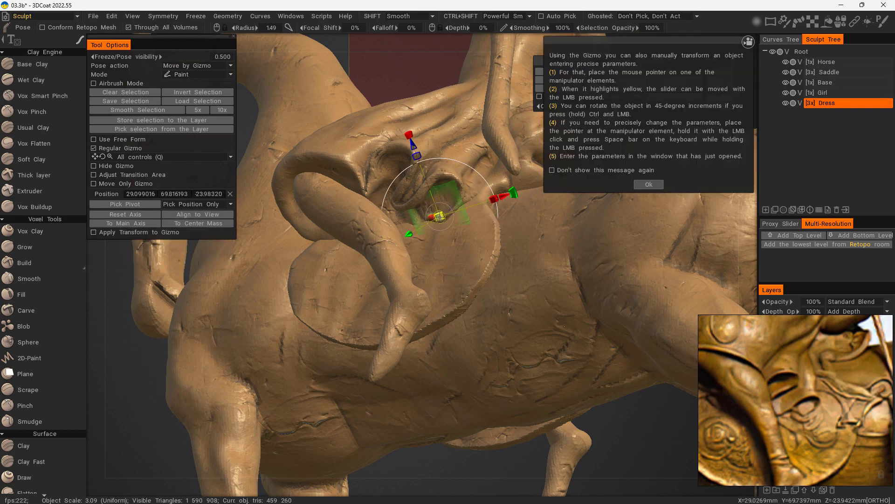
left_click(94, 165)
key("Escape")
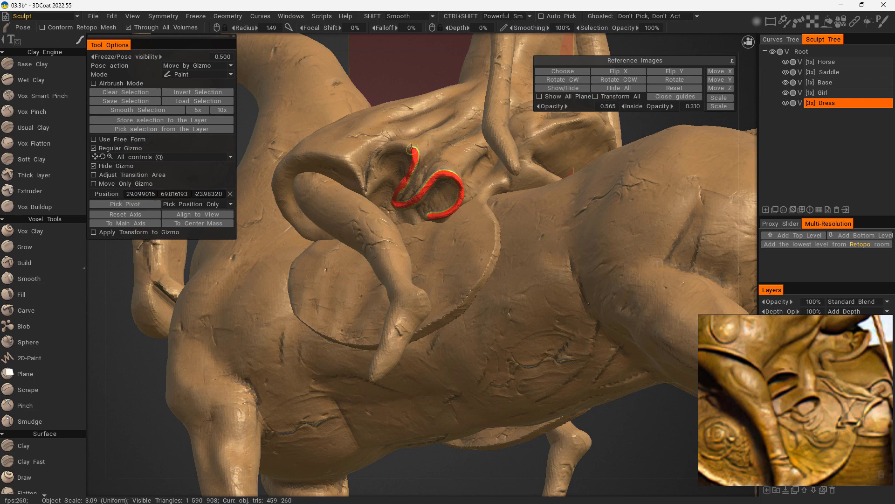
left_click_drag(393, 143, 384, 147)
left_click_drag(391, 79, 442, 150)
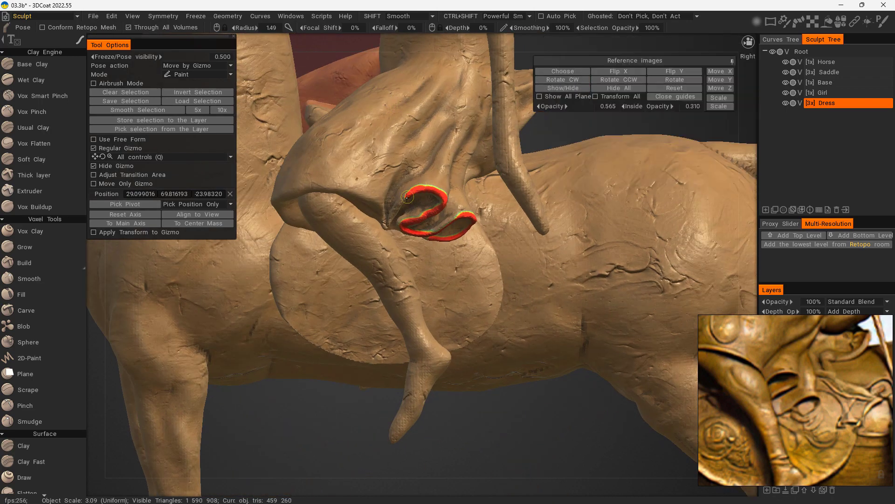
left_click_drag(397, 209, 390, 222)
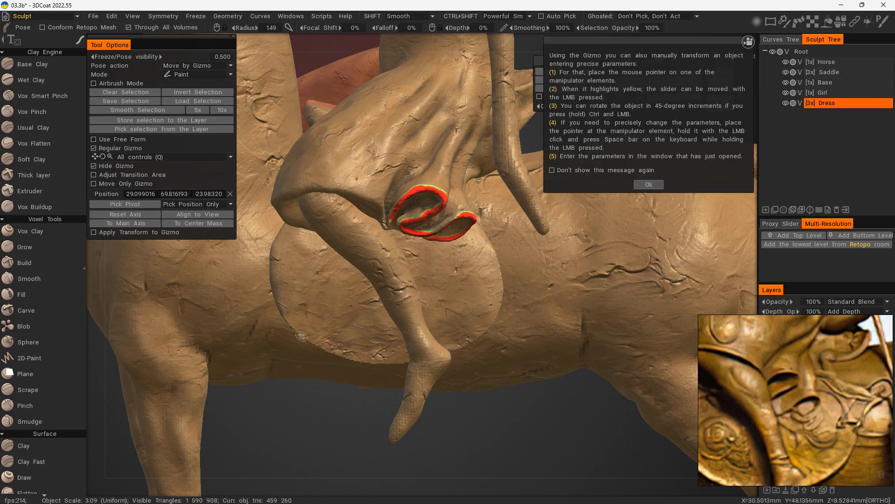
left_click(651, 185)
left_click_drag(631, 129, 626, 125)
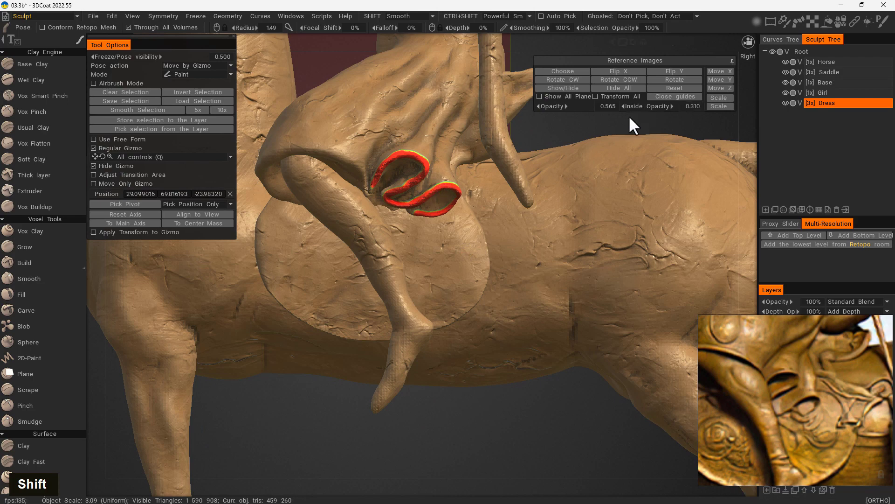
Step: Show the reference image and gizmo, and pull the selected hem folds downward and rotate them toward the reference
key("u")
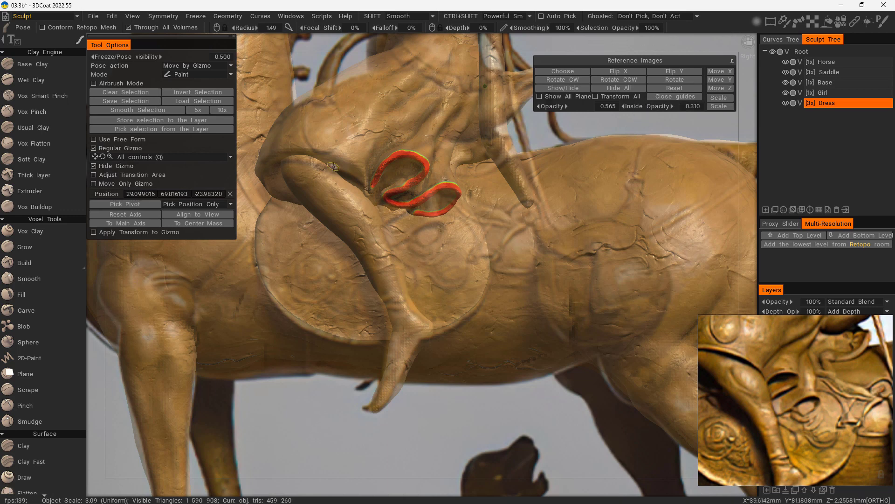
left_click(94, 166)
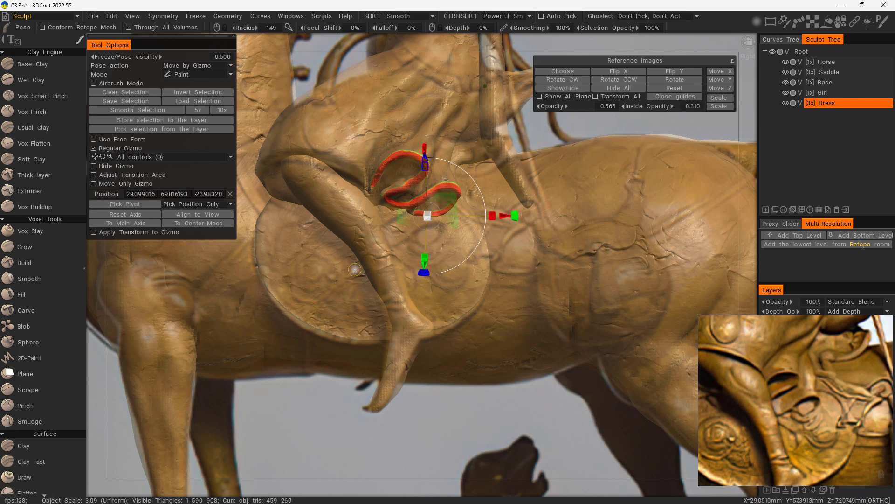
left_click(135, 213)
left_click_drag(429, 138, 428, 164)
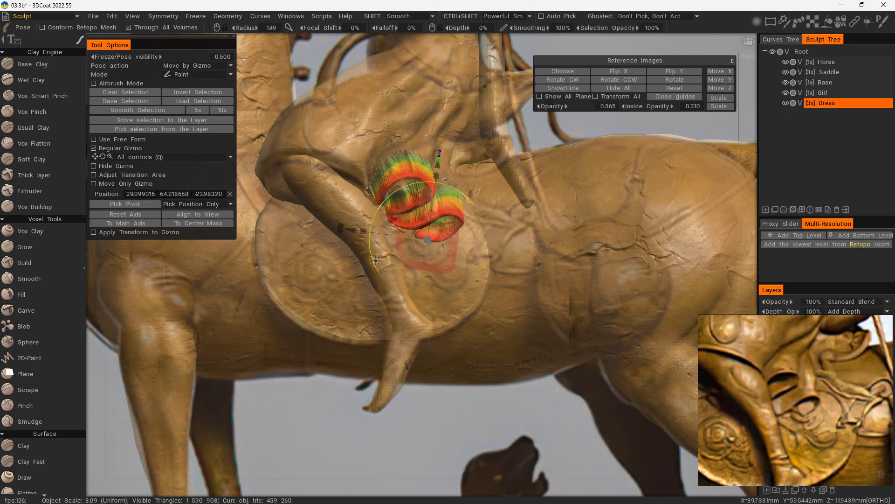
left_click_drag(349, 229, 323, 250)
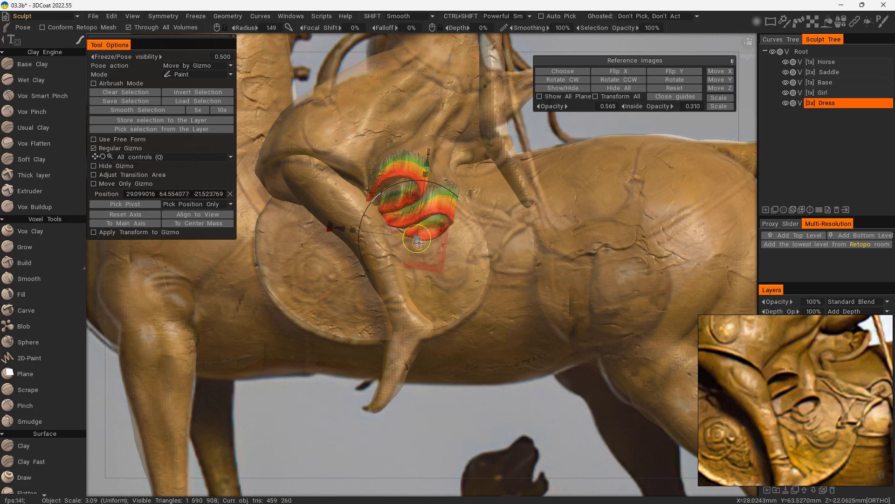
Step: Hide the reference image and clear the Pose selection on the extended hem folds
middle_click_drag(571, 144, 613, 136)
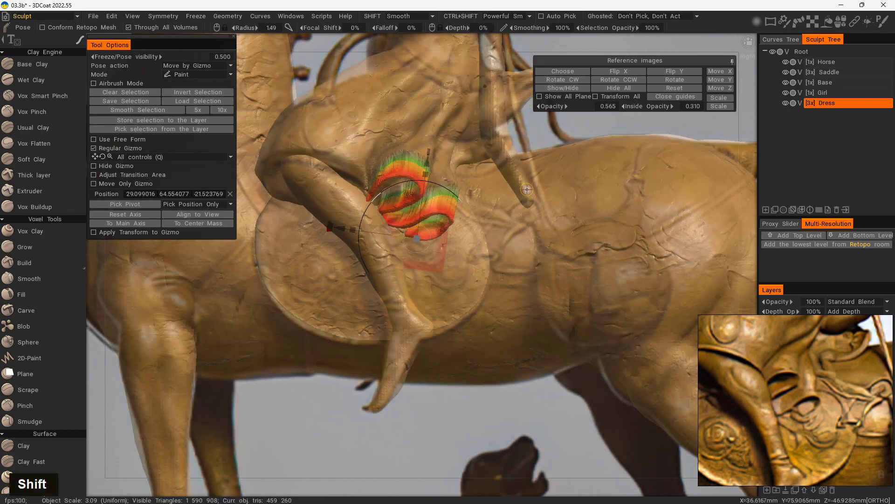
key("u")
left_click_drag(539, 424, 564, 122)
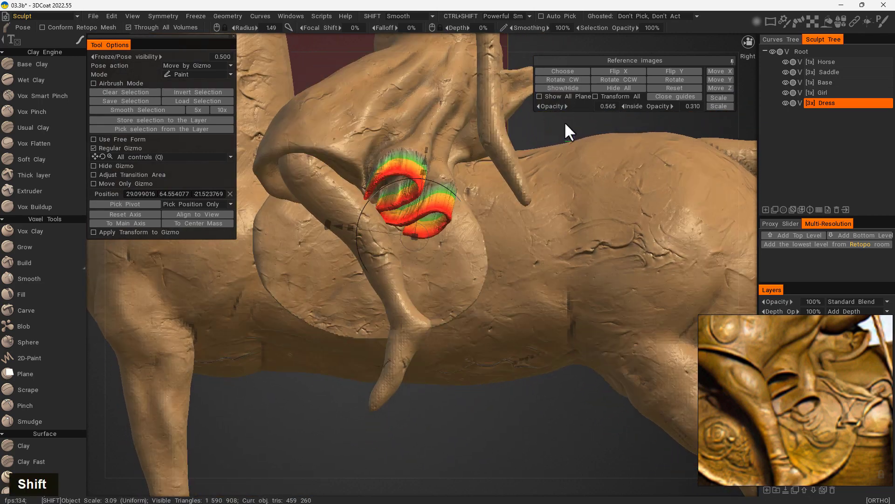
left_click(145, 92)
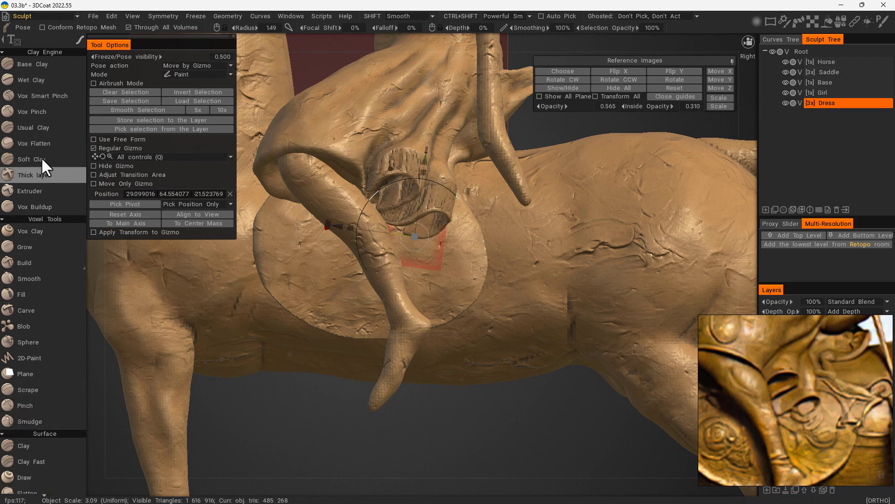
Step: Fill the rough grooves on the two curled hem folds using the Fill brush at radius 2.68 and 72% depth
left_click(60, 134)
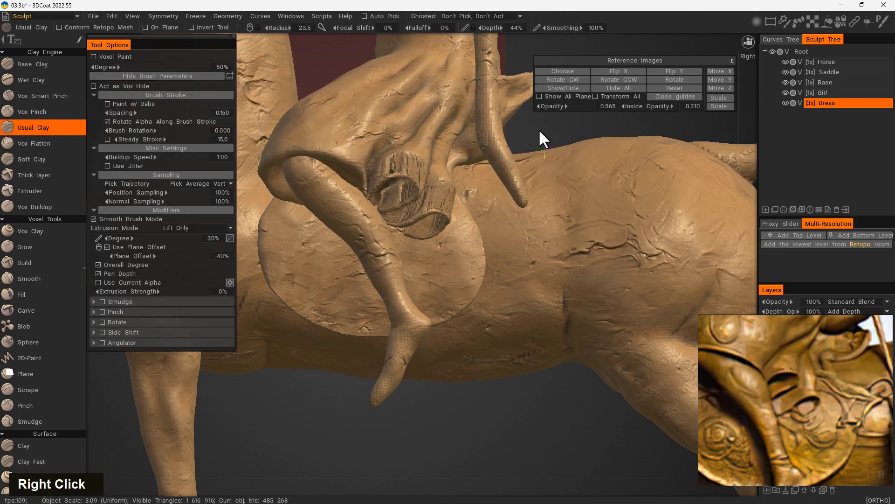
right_click_drag(538, 129, 564, 133)
middle_click_drag(564, 133, 529, 249)
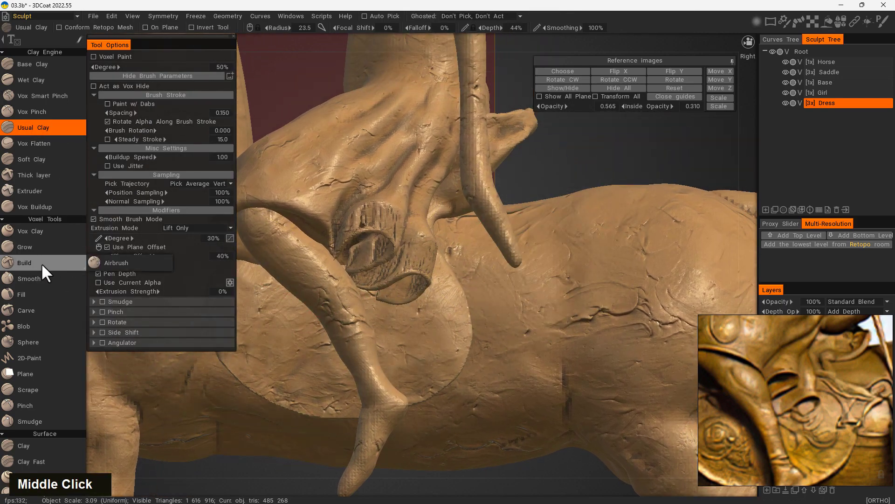
left_click(38, 294)
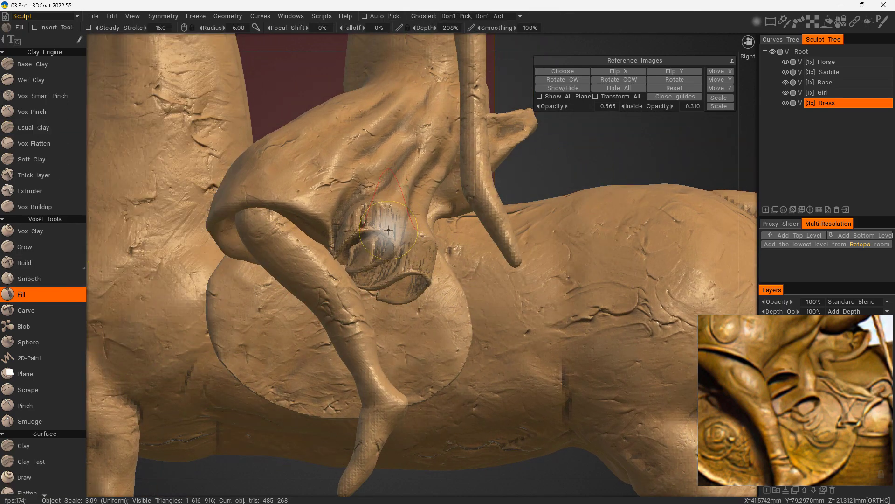
scroll(388, 229, "down", 1)
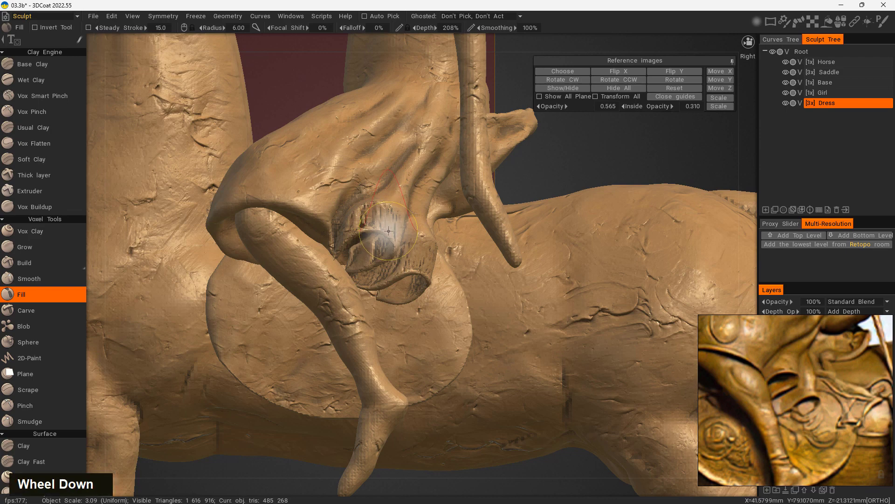
mouse_move(389, 231)
right_mouse_down()
mouse_move(397, 243)
mouse_move(378, 232)
right_mouse_up()
left_click_drag(560, 163, 511, 160)
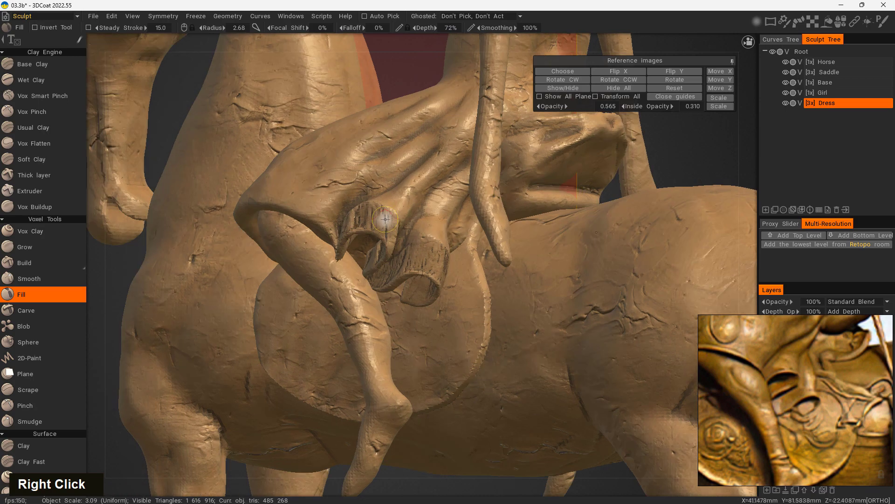
double_click(385, 229)
left_click_drag(379, 210, 355, 235)
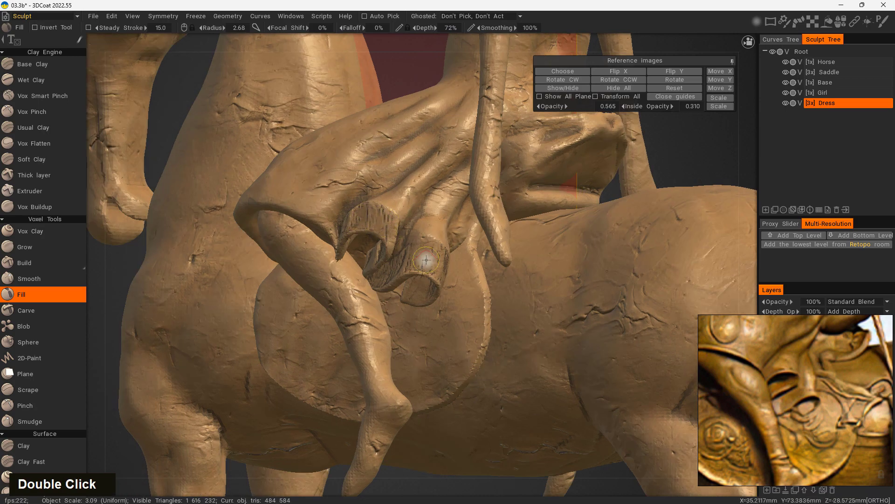
left_click_drag(425, 261, 410, 265)
Step: Isolate the Dress volume so that the Horse, Saddle, Base and Girl are hidden
left_click_drag(712, 151, 665, 147)
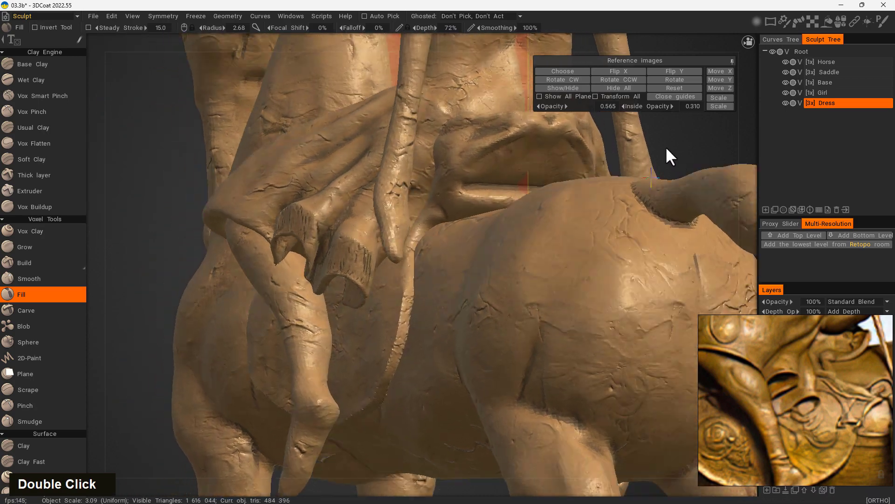
left_click(784, 106, "alt")
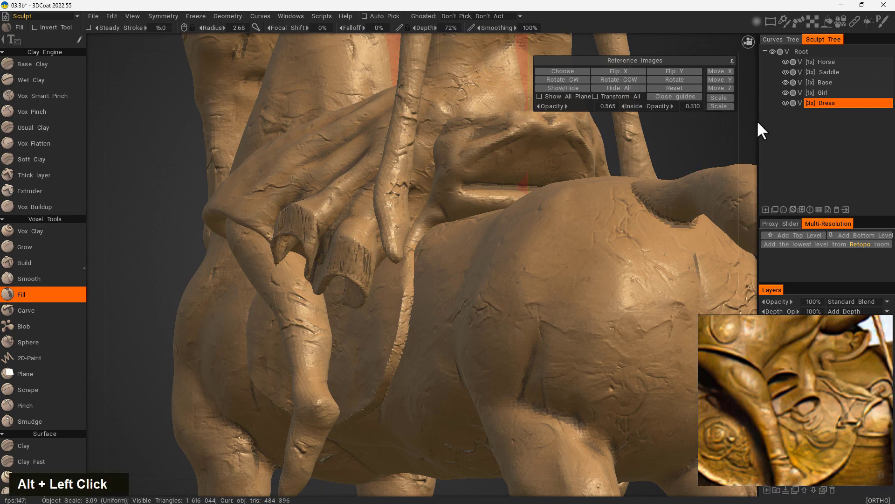
mouse_move(391, 283)
left_mouse_down("alt")
mouse_move(166, 284)
mouse_move(293, 314)
left_mouse_up("alt")
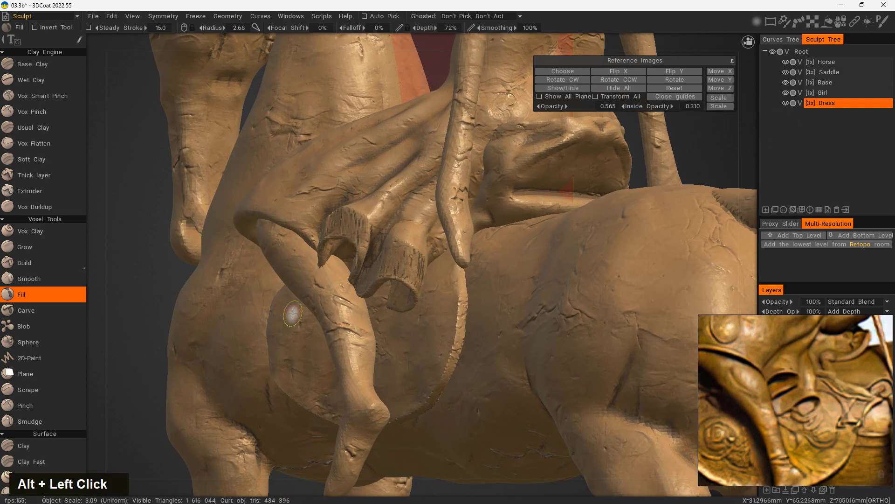
left_click(785, 92, "alt")
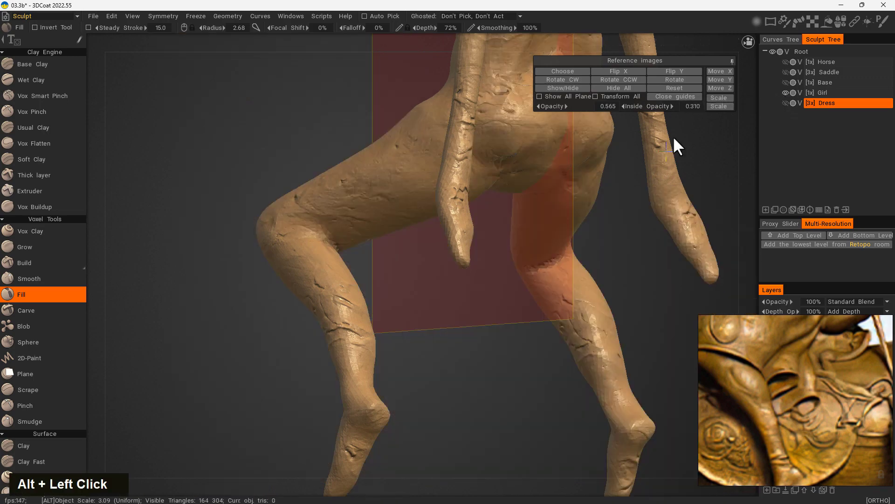
left_click(786, 103, "alt")
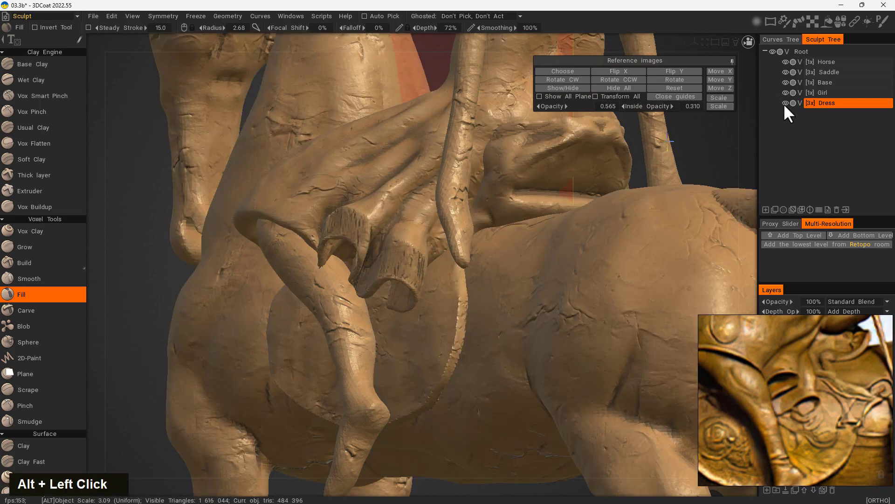
left_click(786, 103, "alt")
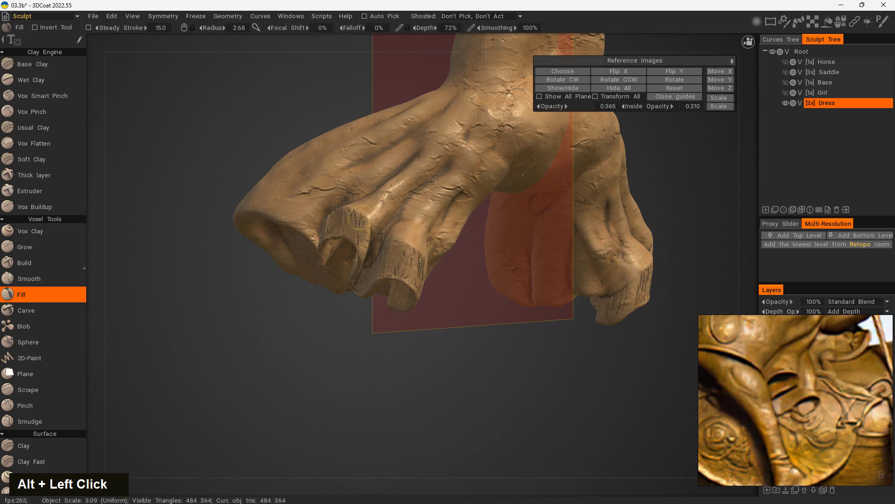
Step: Even out more of the grooved surface on the isolated dress's curled folds with the Fill brush
right_click_drag(360, 217, 291, 280)
mouse_move(294, 224)
right_mouse_down()
mouse_move(280, 344)
mouse_move(284, 210)
right_mouse_up()
left_click_drag(257, 368, 190, 368)
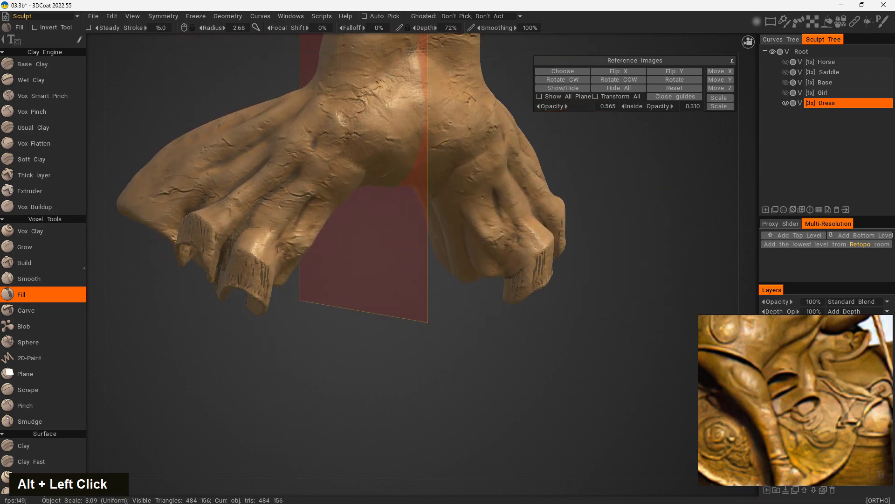
middle_click_drag(267, 299, 341, 282)
left_click_drag(405, 358, 621, 272)
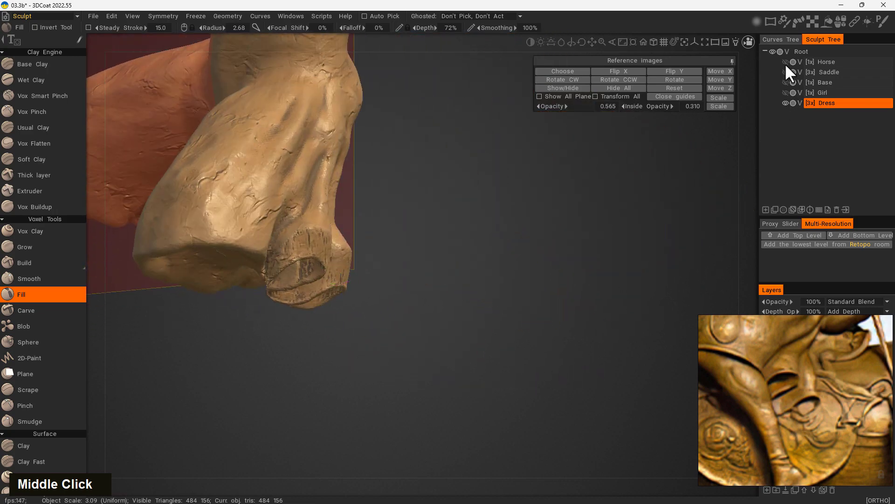
Step: Show the Horse volume alongside the Dress and raise the Fill brush depth to 132%
left_click(785, 62)
middle_click_drag(495, 443, 615, 168)
mouse_move(614, 166)
right_mouse_down()
mouse_move(603, 166)
mouse_move(641, 174)
mouse_move(611, 180)
right_mouse_up()
middle_click_drag(611, 180, 451, 279)
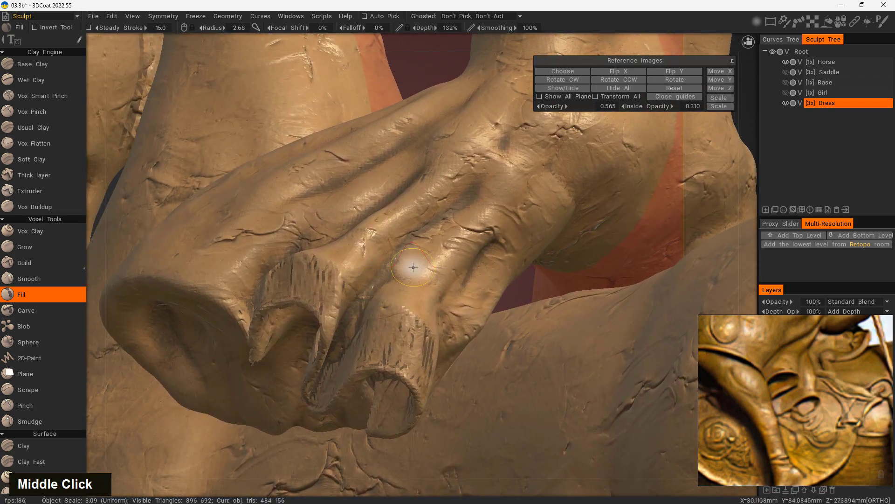
right_click_drag(354, 299, 208, 297, "alt")
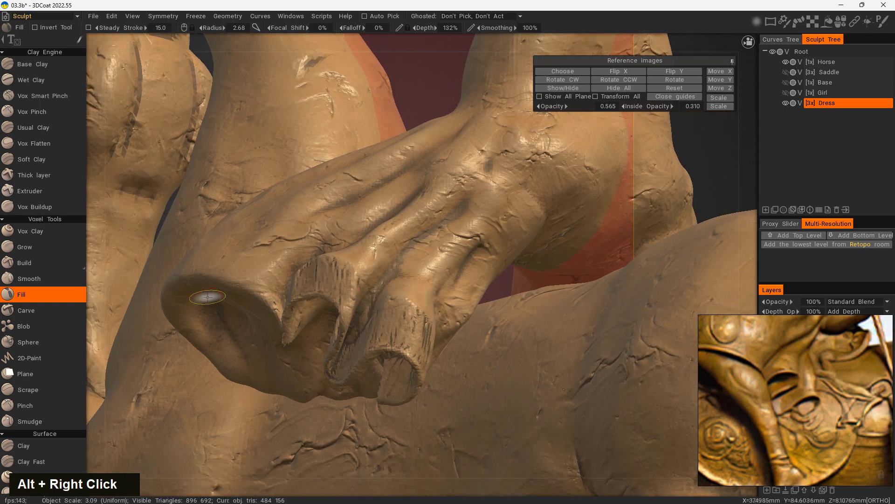
Step: Try to scrape the grooved surface of the first curled fold with the Scrape brush at 34% depth
left_click(48, 385)
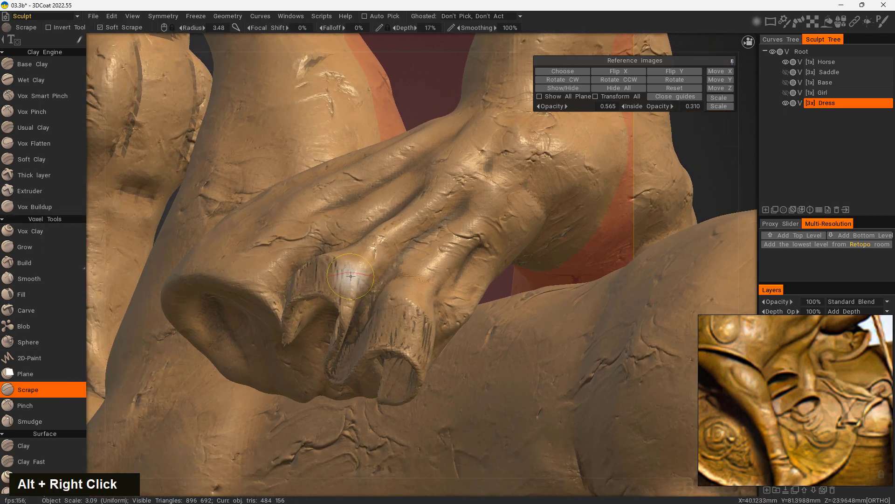
middle_click_drag(376, 254, 398, 266)
mouse_move(398, 266)
left_mouse_down("alt")
mouse_move(357, 293)
mouse_move(392, 282)
left_mouse_up("alt")
mouse_move(368, 226)
right_mouse_down()
mouse_move(363, 217)
mouse_move(374, 227)
right_mouse_up()
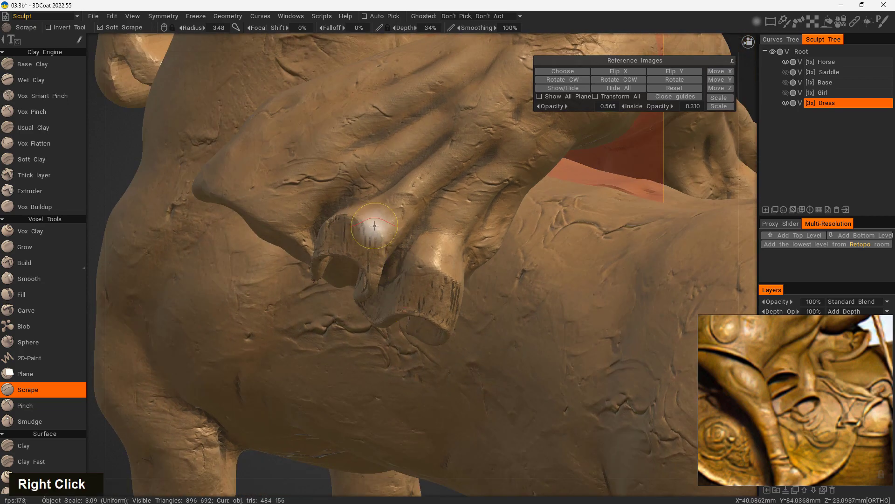
mouse_move(374, 227)
left_mouse_down()
mouse_move(360, 223)
mouse_move(381, 257)
left_mouse_up()
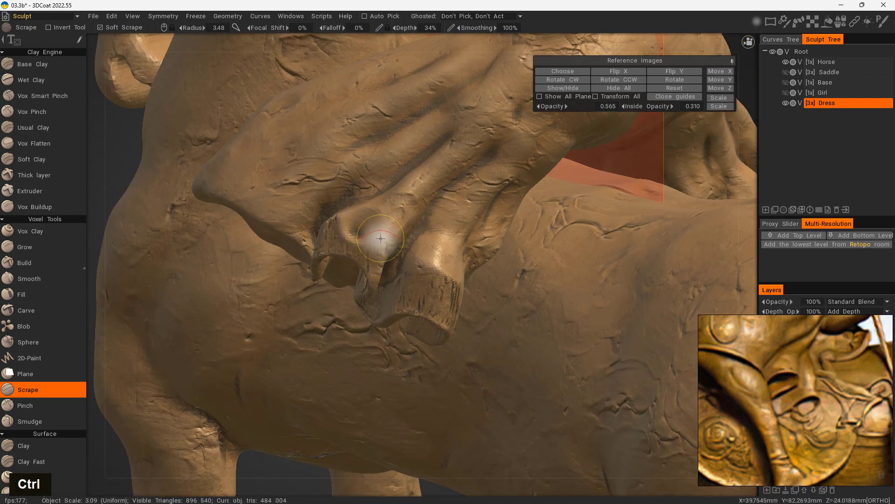
key("ctrl+z")
Step: Reduce the brush radius to 2.24 and smooth the grooved outer surfaces of both curled hem folds
right_click_drag(380, 245, 370, 237)
left_click(366, 233, "shift")
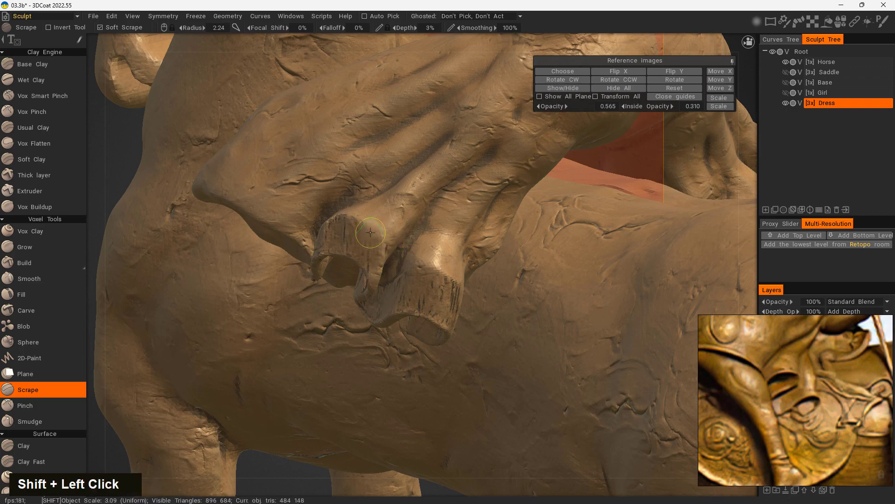
double_click(368, 232, "shift")
mouse_move(333, 321)
left_mouse_down("alt")
mouse_move(400, 354)
mouse_move(484, 236)
mouse_move(447, 262)
left_mouse_up("alt")
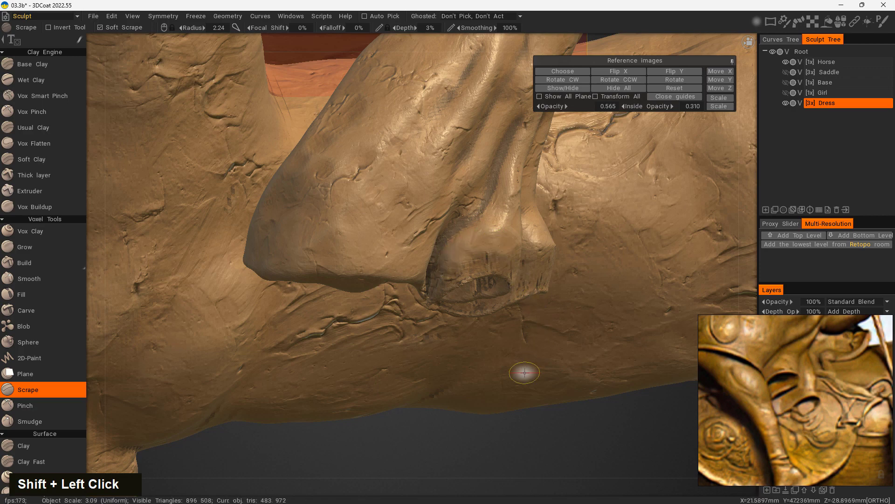
left_click_drag(524, 372, 428, 214, "alt")
left_click(395, 157, "shift")
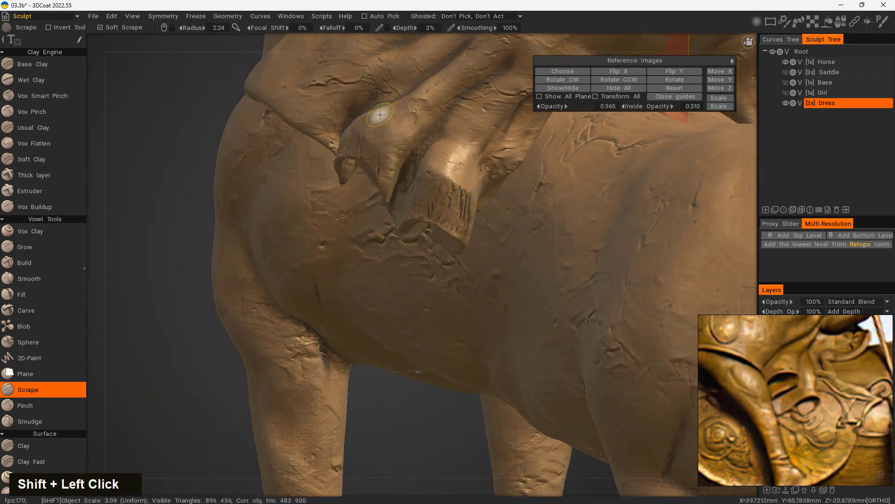
left_click_drag(430, 170, 467, 214, "shift")
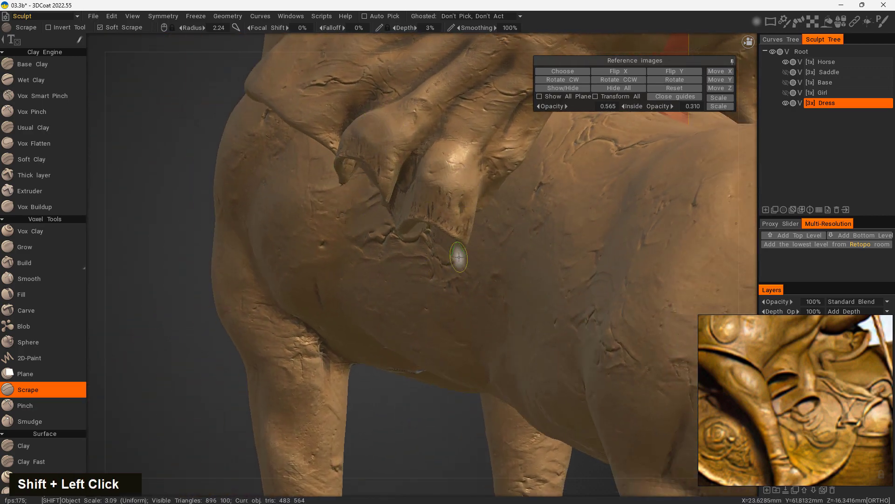
Step: Widen the rim of the first curled fold from below using the Move brush at radius 4.96
left_click_drag(418, 432, 516, 132, "alt")
middle_click_drag(516, 132, 449, 311, "alt")
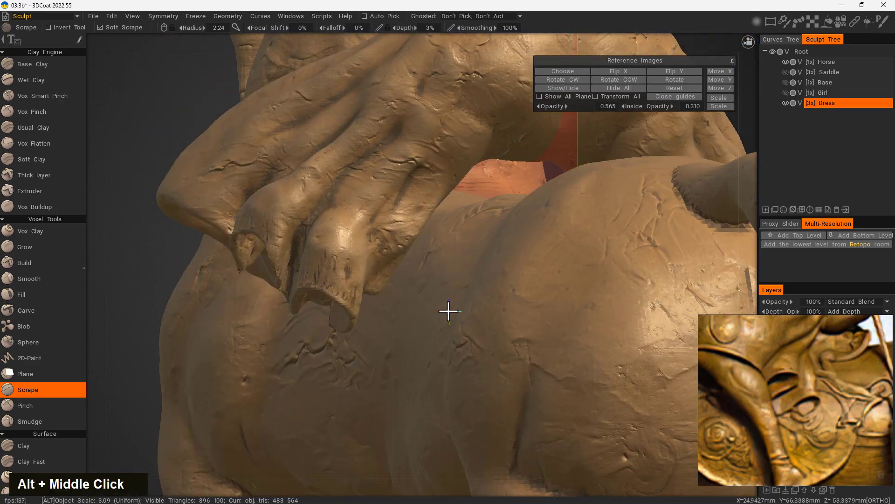
left_click_drag(448, 311, 489, 303, "alt")
middle_click_drag(490, 304, 565, 202, "alt")
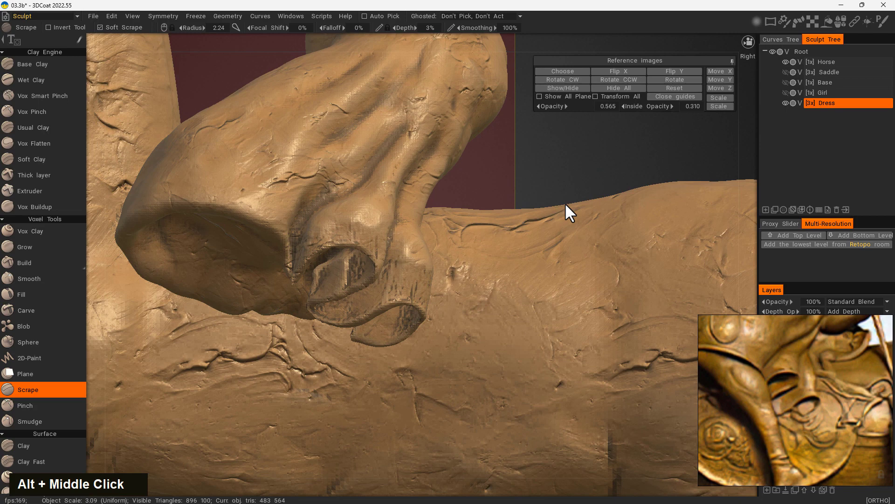
left_click_drag(564, 202, 505, 172, "alt")
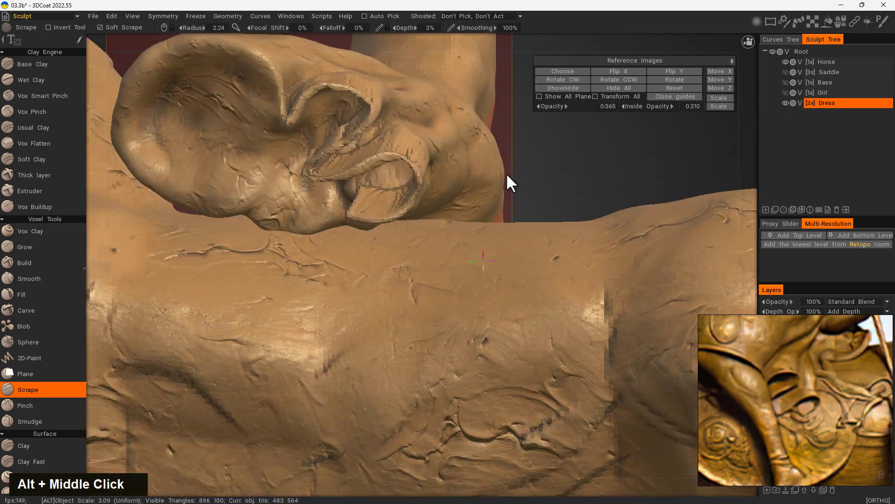
middle_click_drag(506, 172, 501, 340, "alt")
left_click_drag(563, 303, 565, 269, "alt")
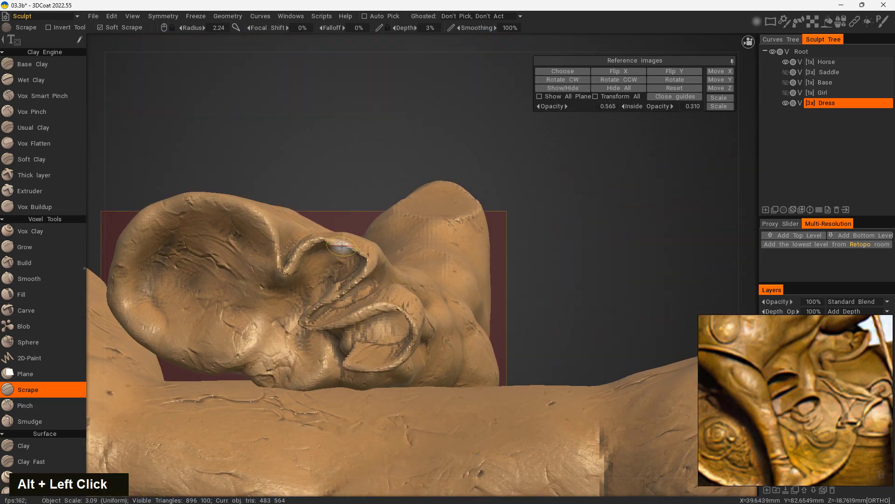
key("space")
left_click(228, 315)
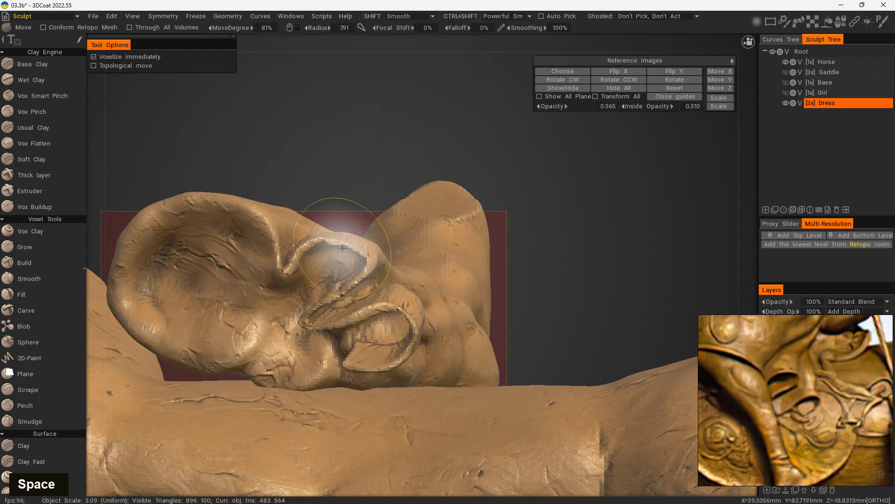
right_click(340, 247)
right_click_drag(327, 247, 324, 247)
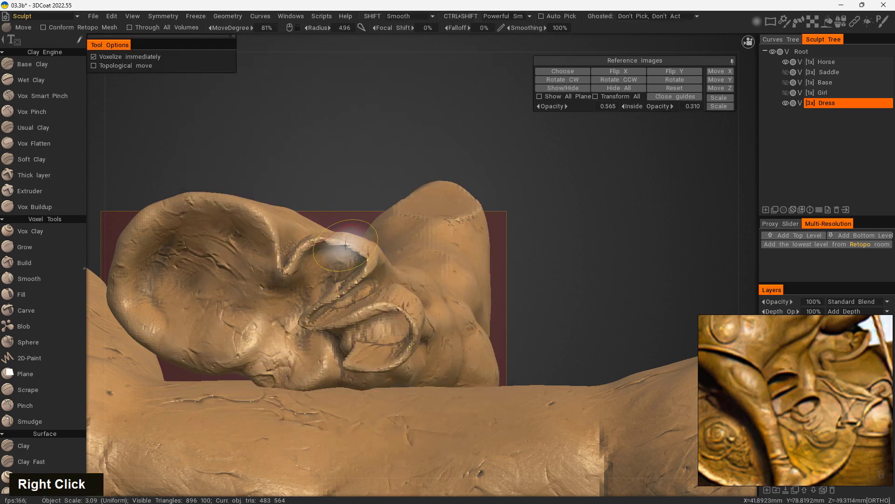
mouse_move(360, 253)
left_mouse_down()
mouse_move(367, 238)
mouse_move(330, 230)
left_mouse_up()
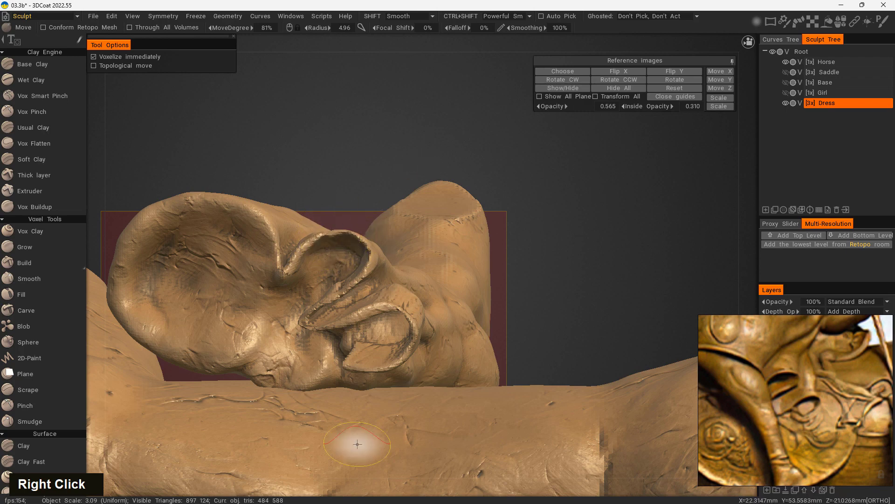
Step: Pull the lower ends of the curled folds downward, and reshape the second fold's rim from below with the Move brush
left_click_drag(585, 326, 585, 253)
right_click_drag(585, 254, 583, 315)
middle_click_drag(583, 315, 593, 100)
right_click_drag(584, 280, 592, 238)
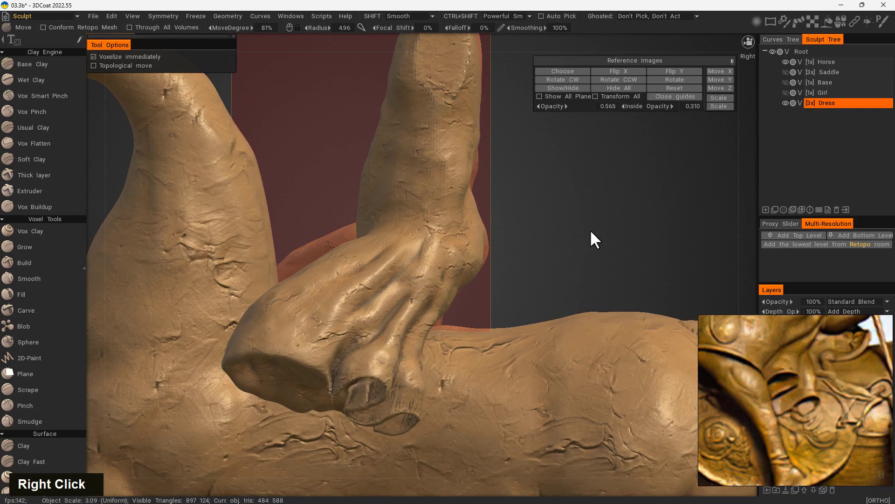
middle_click_drag(592, 238, 566, 90)
left_click_drag(460, 436, 485, 441)
left_click_drag(365, 410, 340, 459)
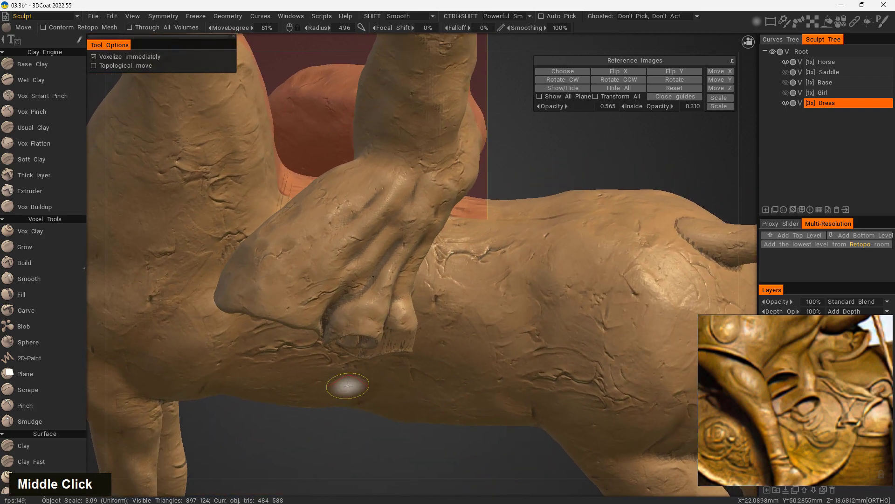
mouse_move(353, 362)
left_mouse_down()
mouse_move(392, 350)
mouse_move(355, 362)
left_mouse_up()
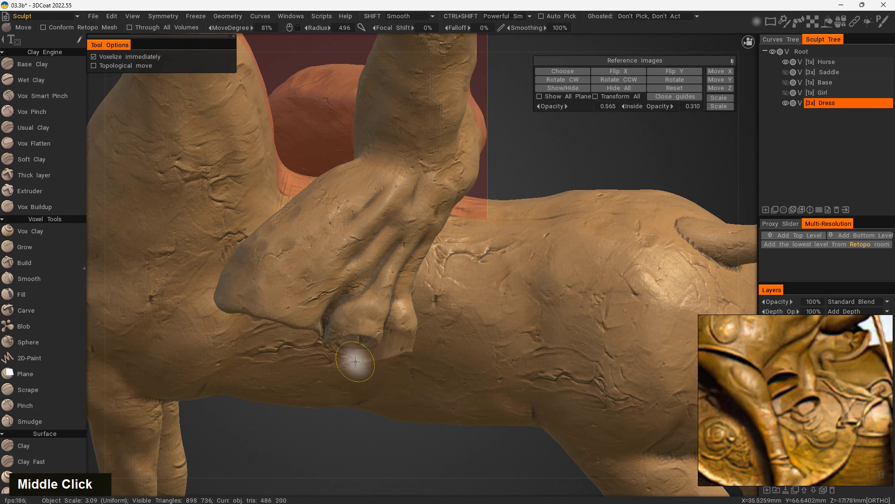
mouse_move(376, 458)
middle_mouse_down()
mouse_move(410, 392)
mouse_move(401, 284)
middle_mouse_up()
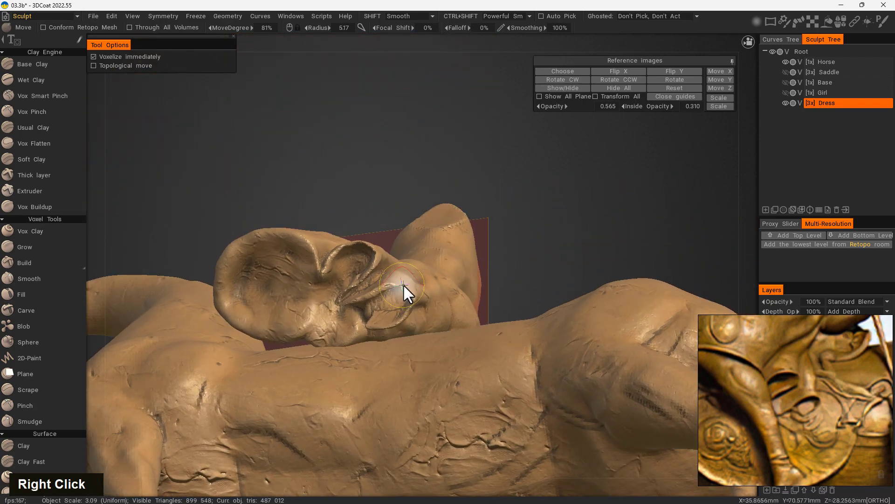
right_click_drag(403, 284, 406, 284)
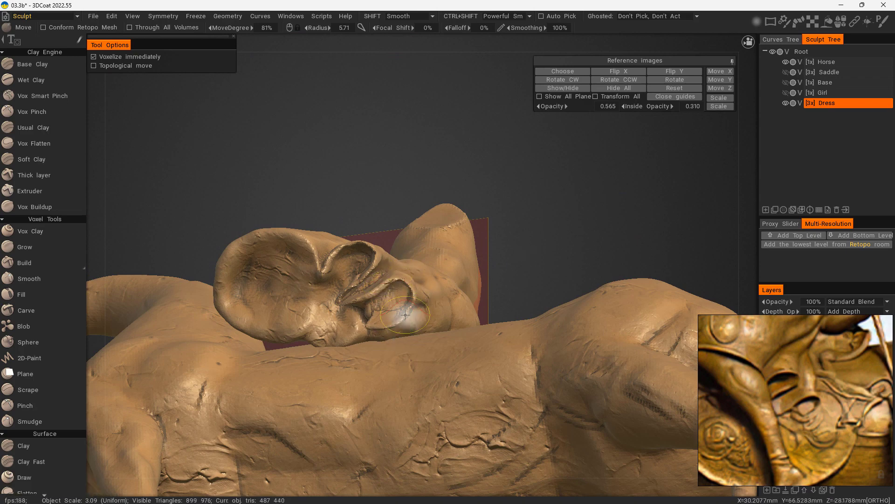
Step: Fill the inside of the first curled fold and the crease beside the large hem opening using the Fill brush at 59% depth
left_click_drag(555, 485, 553, 356)
right_click_drag(554, 356, 528, 310)
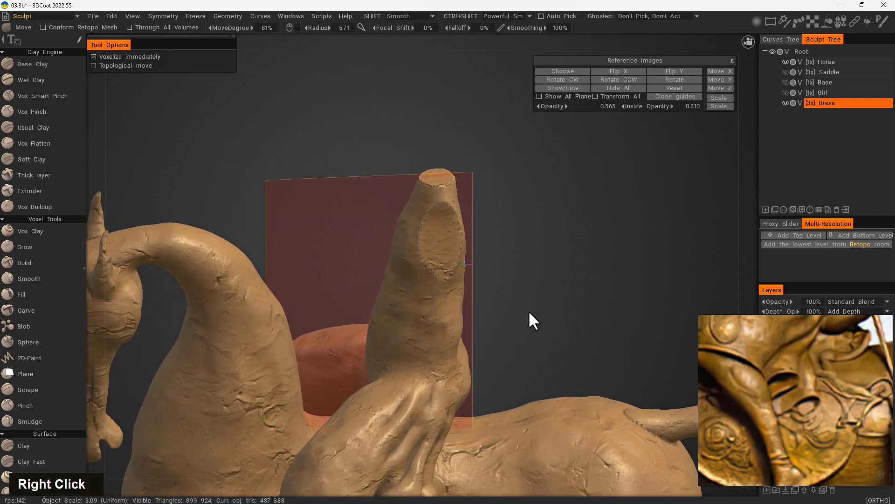
middle_click_drag(489, 461, 472, 239)
left_click_drag(438, 449, 432, 423)
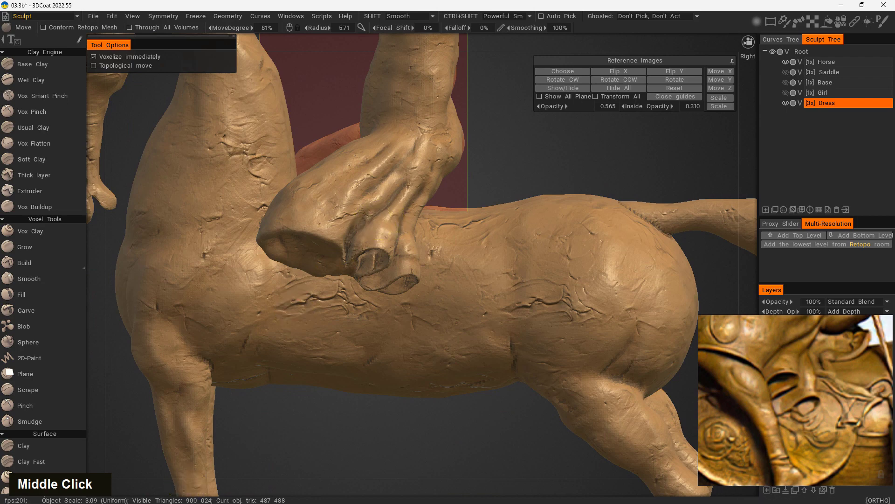
middle_click_drag(443, 438, 397, 424)
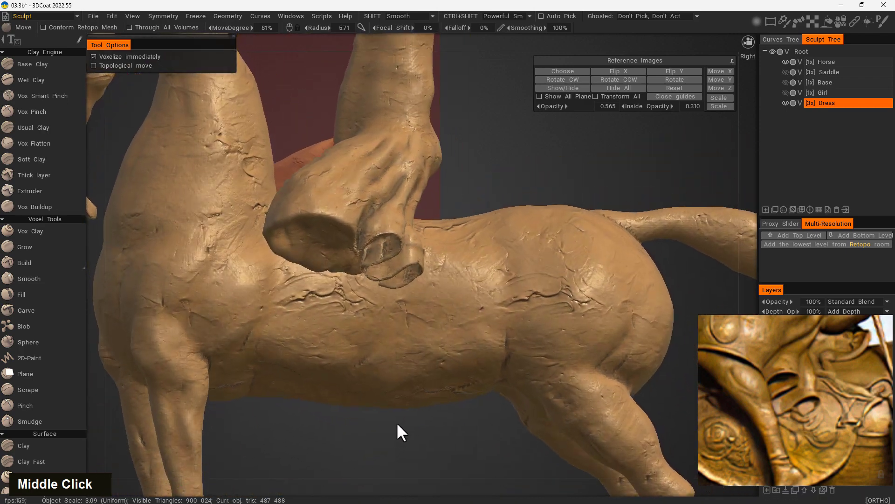
left_click(43, 298)
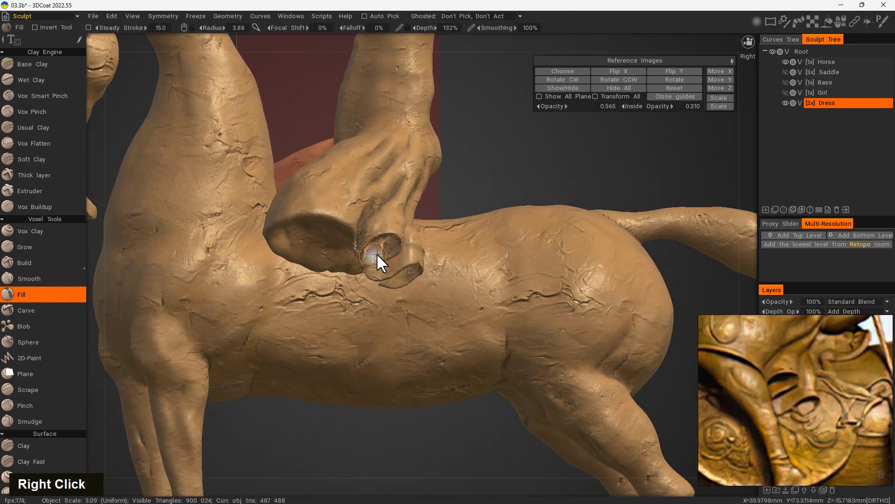
right_click_drag(385, 256, 387, 259)
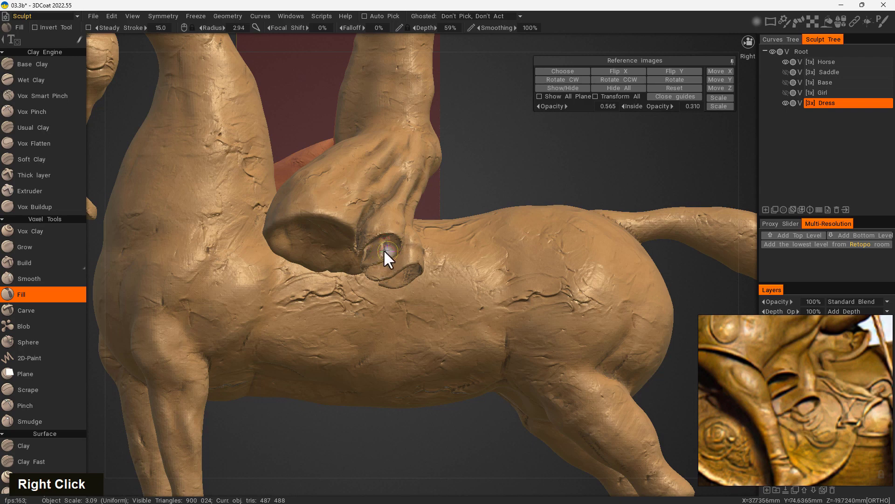
double_click(379, 252)
mouse_move(513, 179)
left_mouse_down()
mouse_move(493, 151)
mouse_move(484, 163)
mouse_move(543, 156)
left_mouse_up()
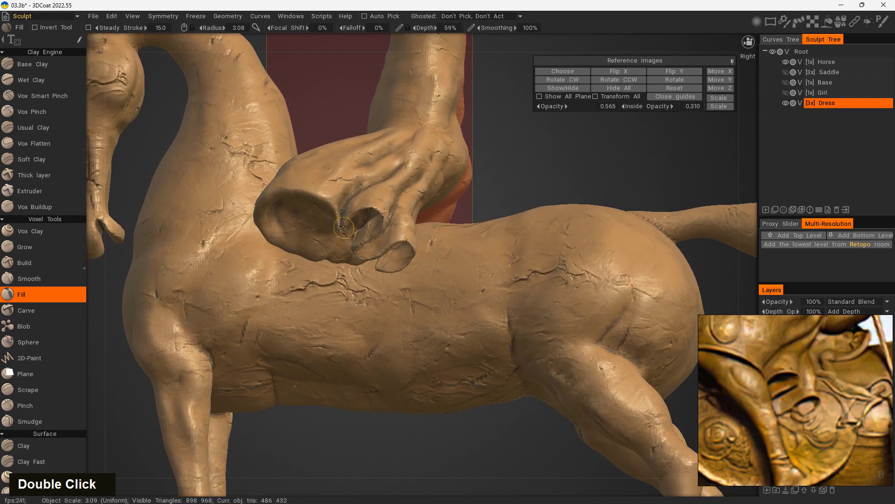
left_click_drag(537, 171, 568, 192)
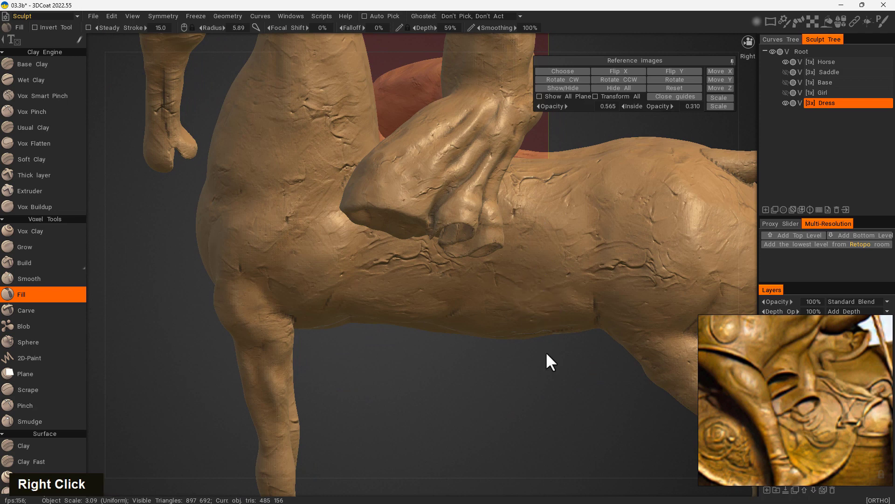
Step: Reshape the dress folds just above the curled ends using the Move brush at radius 7.46
right_click_drag(547, 353, 441, 379)
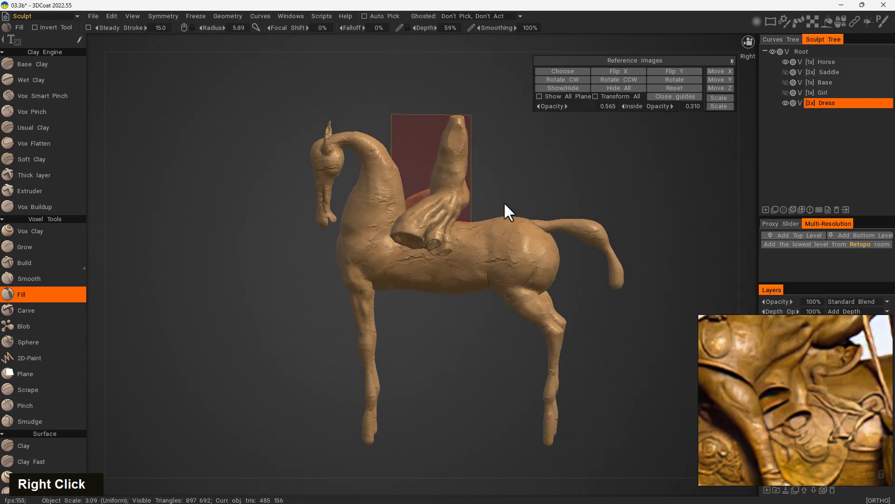
mouse_move(489, 194)
right_mouse_down()
mouse_move(594, 232)
mouse_move(606, 147)
right_mouse_up()
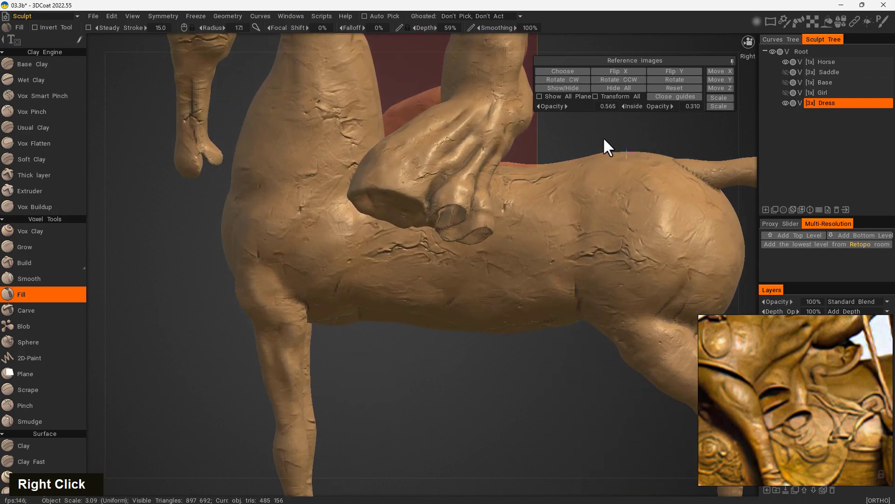
middle_click_drag(604, 139, 532, 216)
right_click_drag(532, 216, 510, 216)
right_click_drag(494, 292, 441, 300)
key("space")
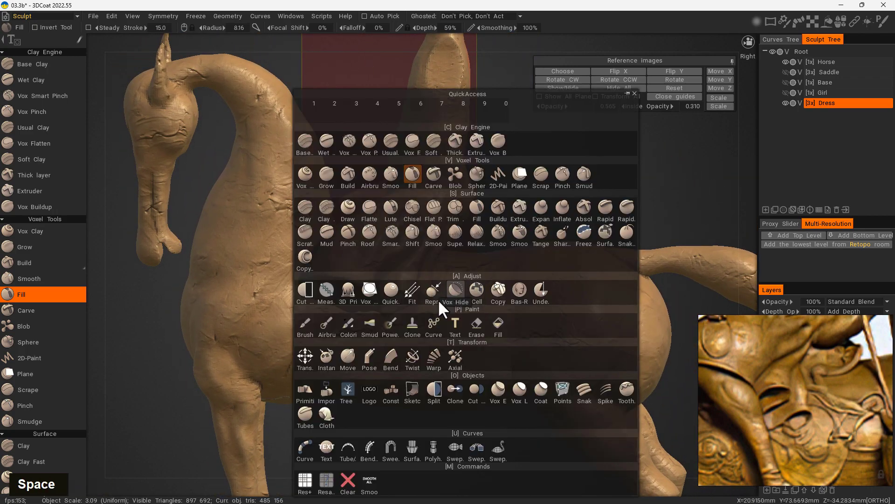
left_click(347, 357)
right_click(419, 263)
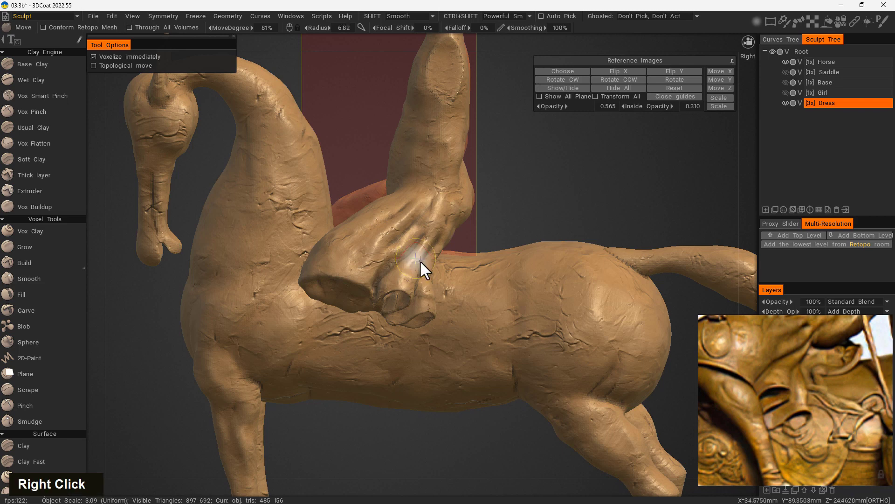
left_click_drag(393, 286, 418, 251)
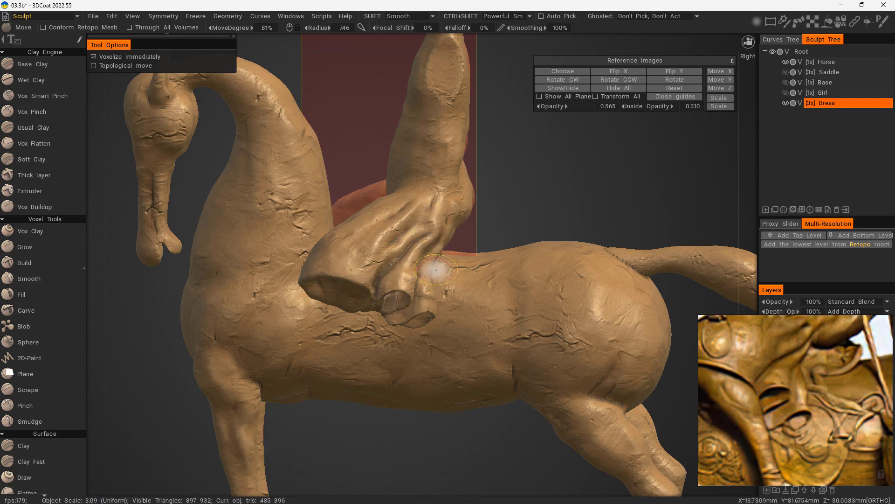
Step: Enlarge the Move brush radius to 9.02 and reshape the rear side of the dress and the second curled fold
mouse_move(431, 268)
right_mouse_down()
mouse_move(444, 280)
mouse_move(451, 273)
right_mouse_up()
mouse_move(452, 236)
right_mouse_down()
mouse_move(512, 224)
mouse_move(436, 265)
right_mouse_up()
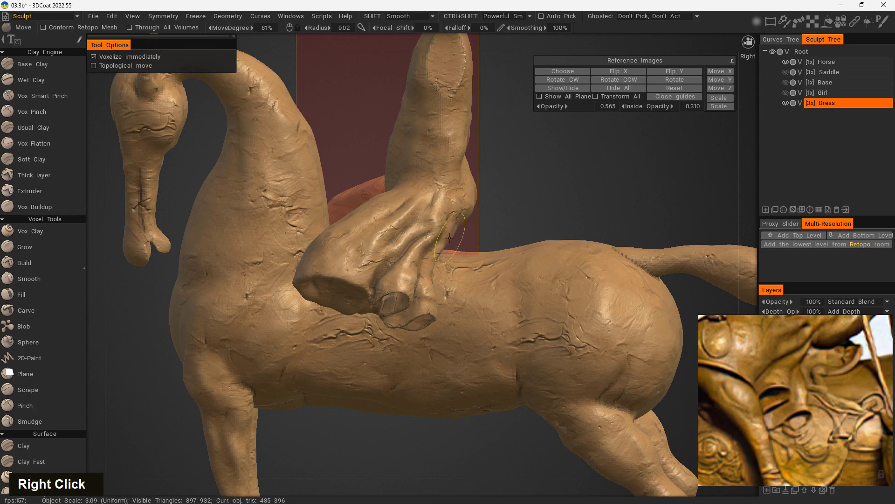
mouse_move(518, 220)
left_mouse_down()
mouse_move(460, 230)
mouse_move(446, 246)
left_mouse_up()
left_click_drag(590, 187, 533, 196)
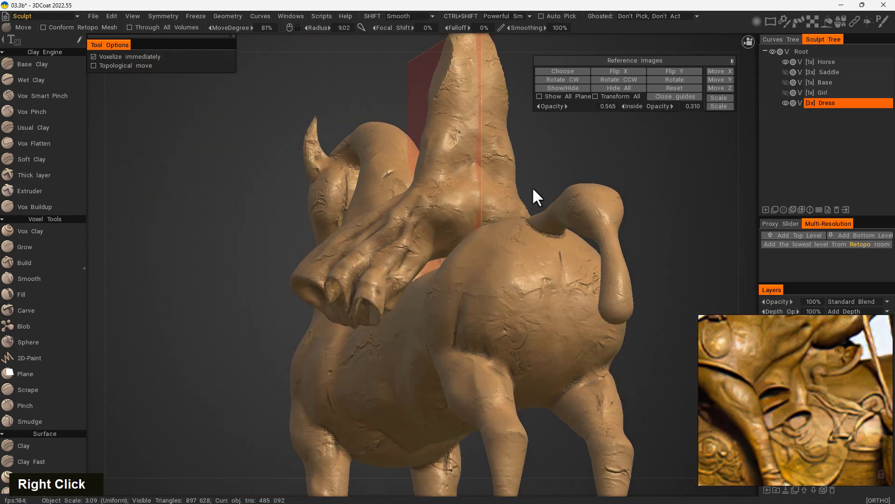
left_click_drag(427, 247, 422, 259)
left_click_drag(214, 347, 336, 388)
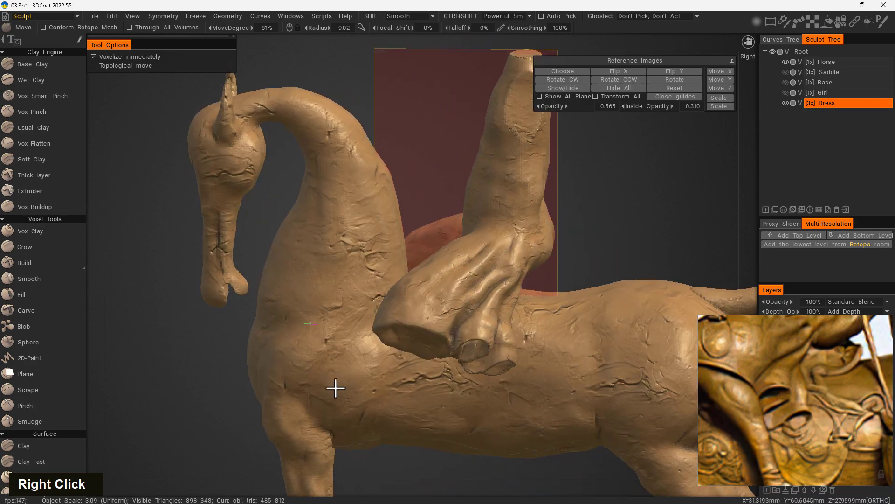
middle_click_drag(620, 233, 536, 238)
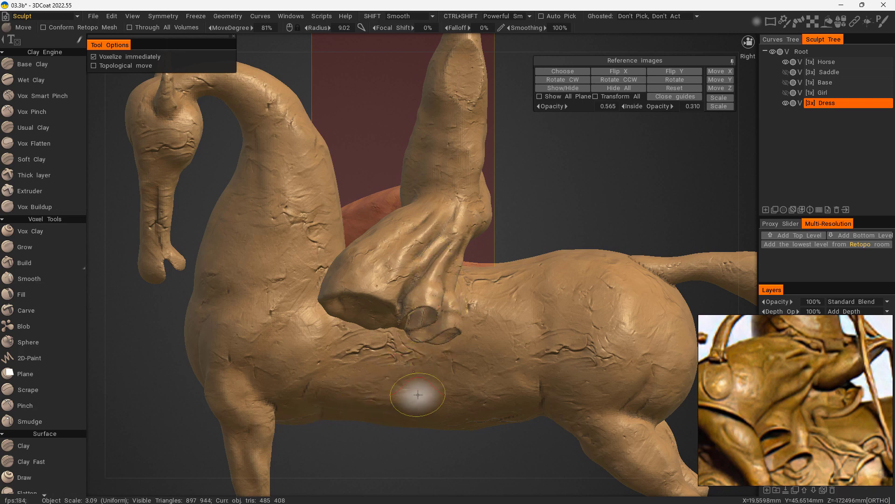
Step: Reduce the brush radius to 3.13 and smoothing to 24%, and smooth the inner rims of the curled folds
mouse_move(527, 293)
middle_mouse_down()
mouse_move(600, 220)
mouse_move(555, 200)
mouse_move(541, 228)
middle_mouse_up()
left_click_drag(542, 229, 536, 212)
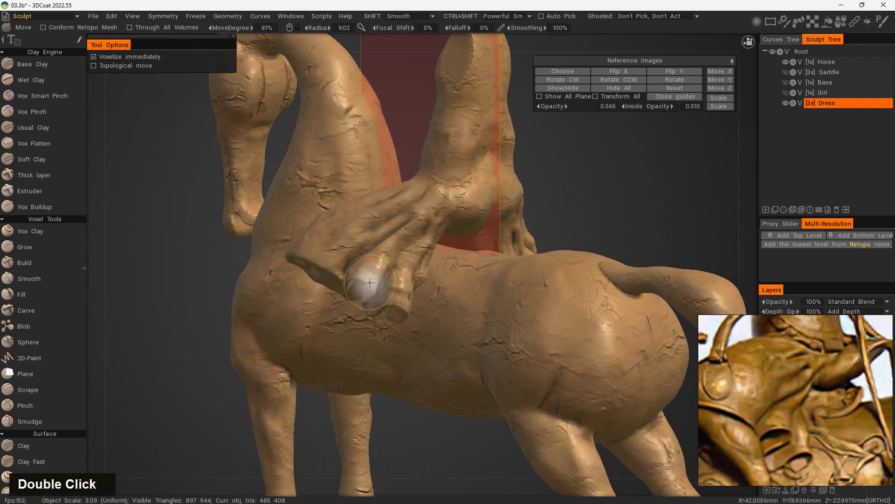
mouse_move(182, 336)
left_mouse_down()
mouse_move(161, 307)
mouse_move(180, 326)
mouse_move(224, 317)
mouse_move(197, 330)
mouse_move(214, 322)
left_mouse_up()
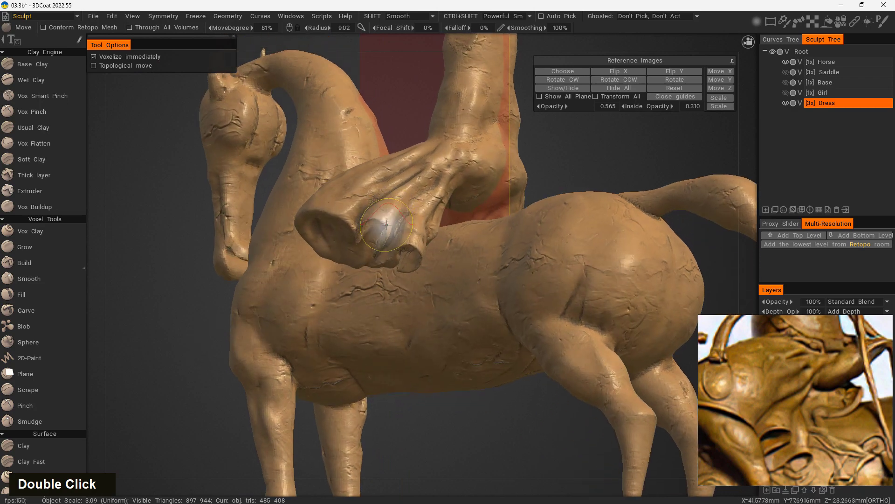
mouse_move(394, 106)
right_mouse_down()
mouse_move(460, 128)
mouse_move(488, 157)
right_mouse_up()
middle_click_drag(502, 221, 514, 290)
left_click_drag(661, 183, 676, 188)
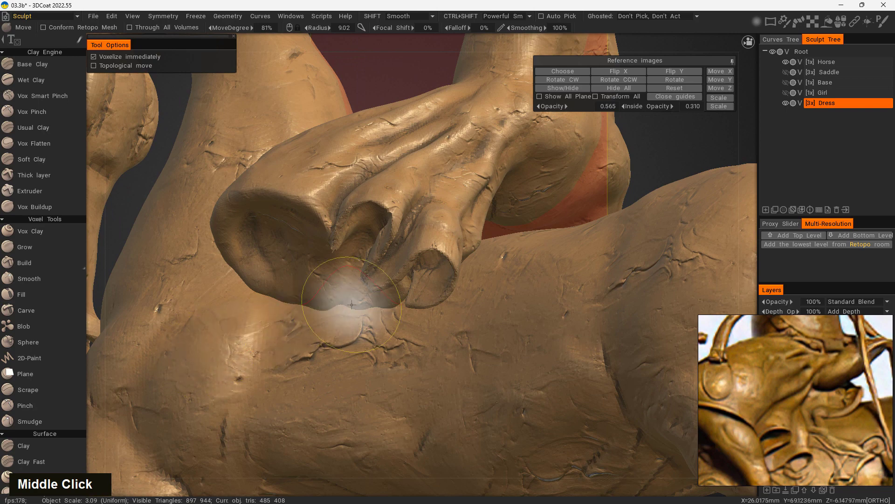
left_click_drag(384, 241, 370, 251)
right_click_drag(403, 278, 375, 284)
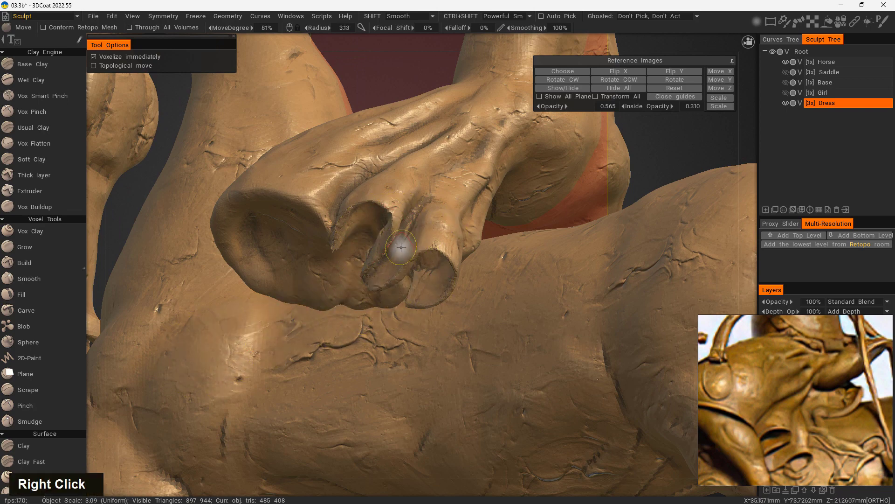
mouse_move(377, 208)
left_mouse_down("shift")
mouse_move(353, 221)
mouse_move(349, 210)
left_mouse_up("shift")
right_click_drag(354, 218, 349, 231, "shift")
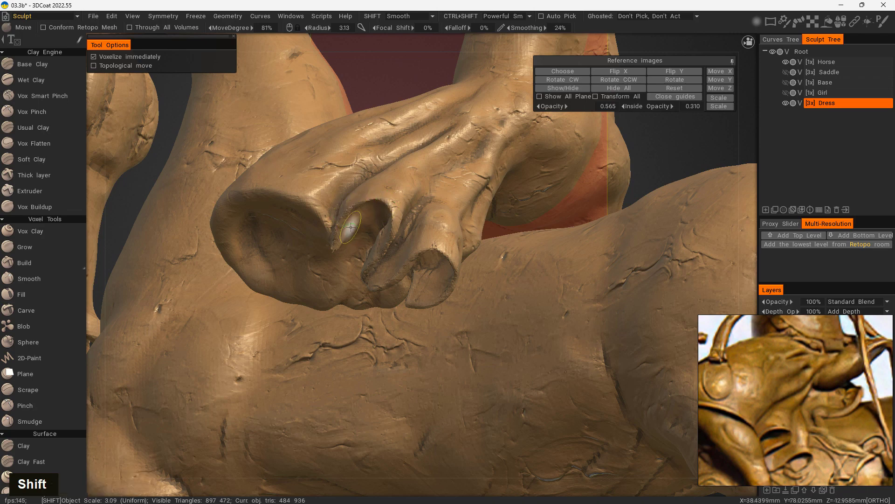
left_click_drag(347, 232, 336, 239, "shift")
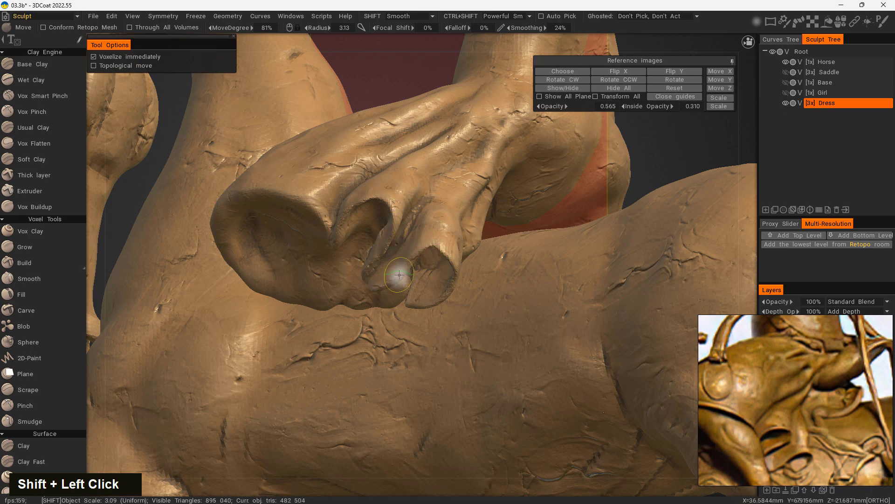
left_click_drag(399, 274, 367, 266, "shift")
Step: Smooth the edge between the large hem opening and the first curled fold, along with that fold's upper rim
mouse_move(645, 179)
left_mouse_down("shift")
mouse_move(698, 189)
mouse_move(700, 204)
left_mouse_up("shift")
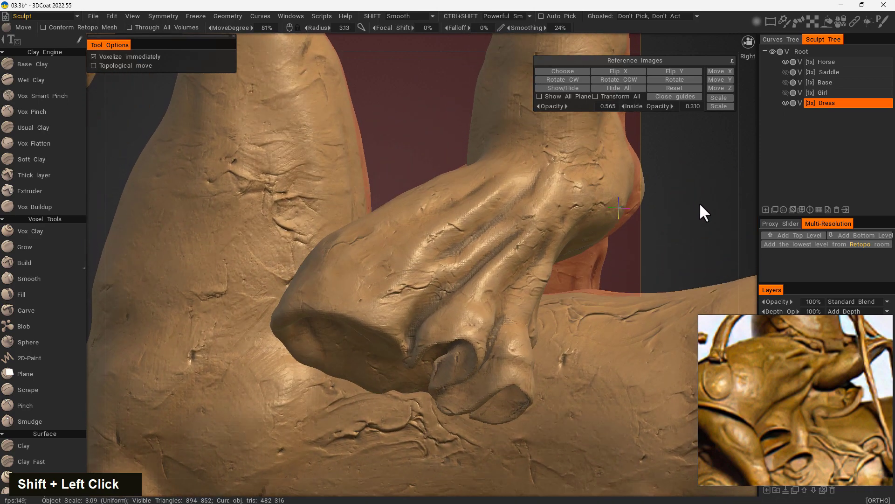
middle_click_drag(692, 214, 619, 168)
middle_click_drag(657, 181, 654, 155)
left_click(436, 188, "shift")
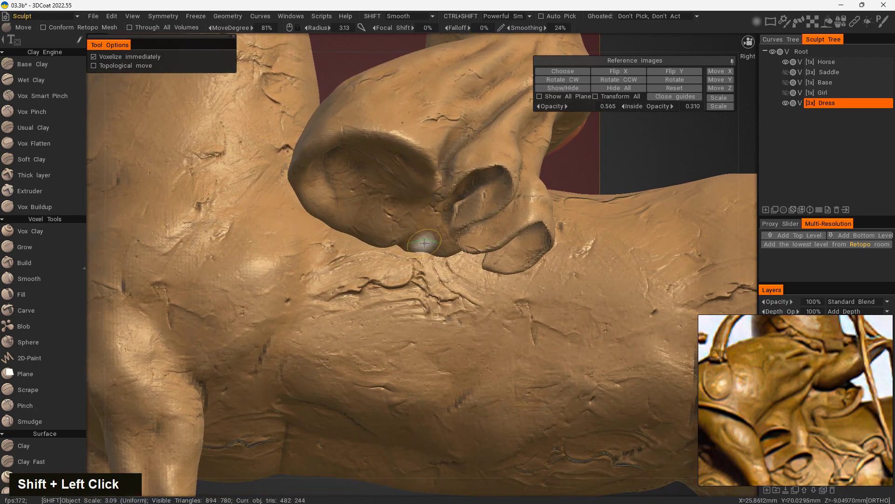
left_click_drag(490, 165, 507, 175, "shift")
Step: Set the Move brush radius to 4.68 and reshape the upper rim and outer surface of the first curled fold
mouse_move(662, 153)
left_mouse_down()
mouse_move(670, 205)
mouse_move(660, 200)
left_mouse_up()
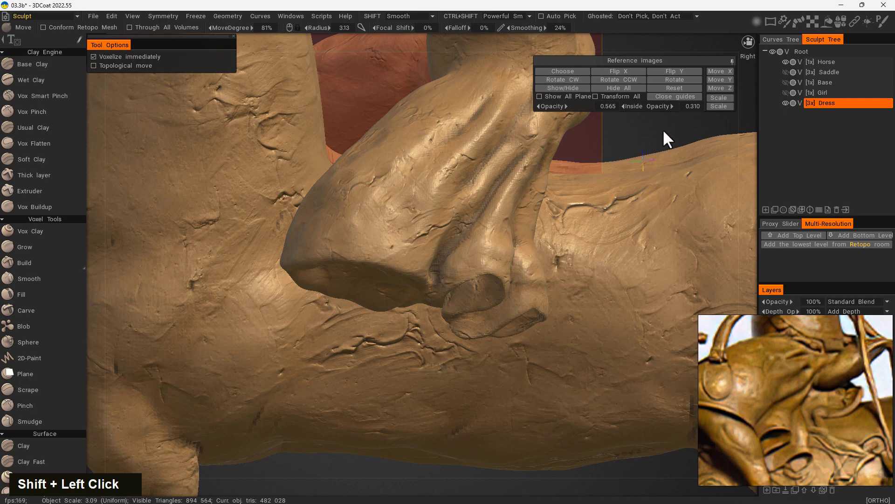
left_click_drag(663, 130, 658, 115)
middle_click_drag(658, 116, 536, 256)
left_click_drag(536, 256, 560, 179)
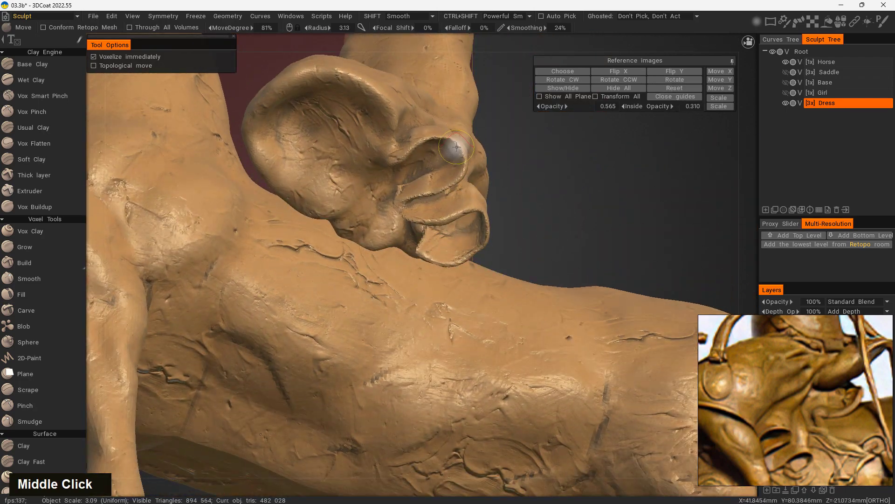
key("space")
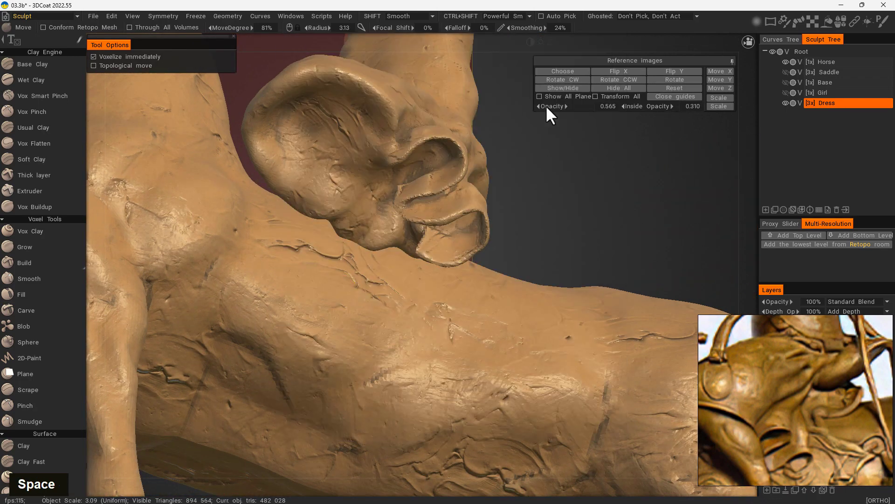
right_click_drag(457, 151, 460, 153)
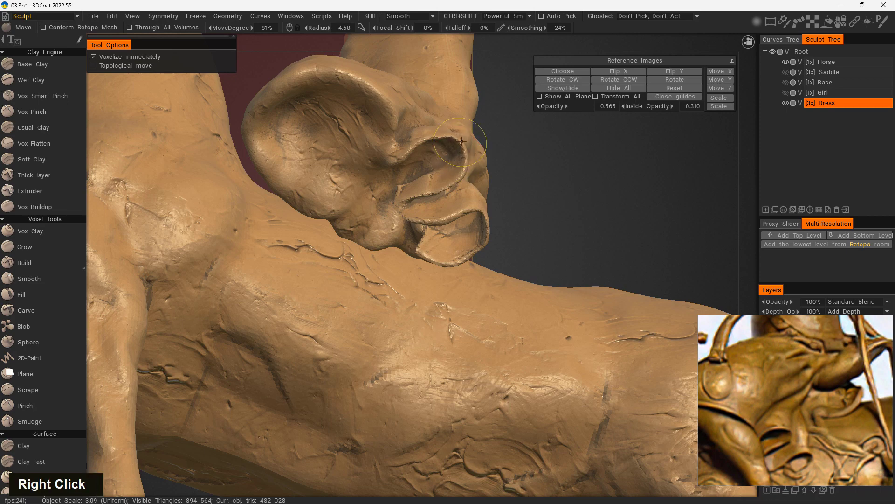
left_click_drag(462, 142, 442, 138)
mouse_move(503, 141)
left_mouse_down()
mouse_move(536, 228)
mouse_move(516, 244)
mouse_move(547, 282)
left_mouse_up()
left_click_drag(504, 392, 527, 441)
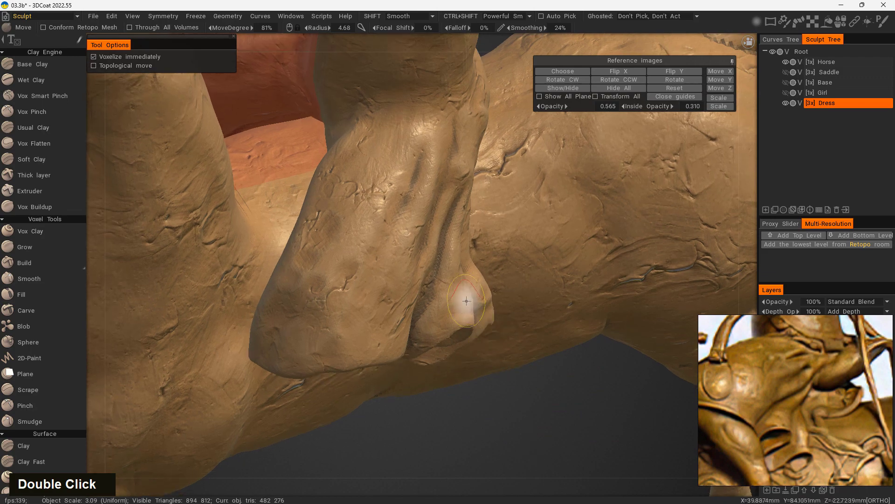
left_click_drag(496, 403, 485, 356)
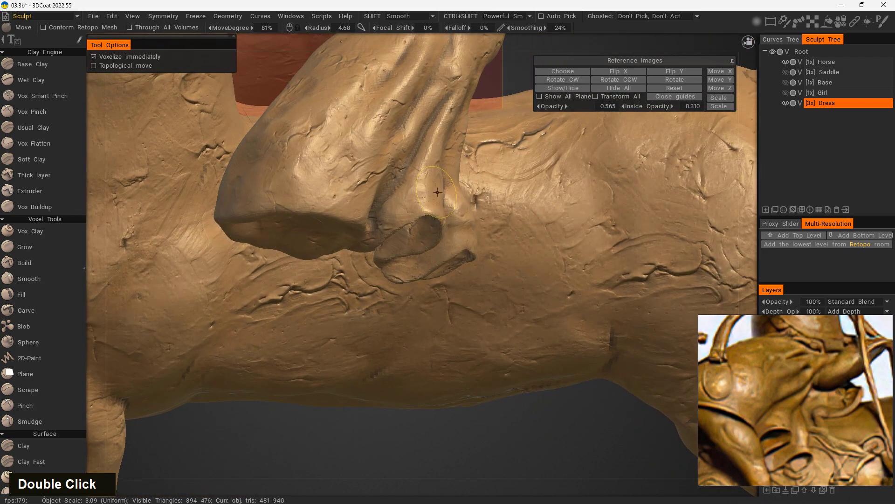
Step: Pull the rim of the second curled fold outward from below to widen its opening
mouse_move(569, 446)
left_mouse_down()
mouse_move(550, 436)
mouse_move(559, 426)
mouse_move(516, 464)
mouse_move(542, 394)
mouse_move(492, 214)
mouse_move(483, 94)
mouse_move(435, 176)
mouse_move(340, 232)
left_mouse_up()
mouse_move(350, 414)
left_mouse_down()
mouse_move(370, 337)
mouse_move(400, 294)
left_mouse_up()
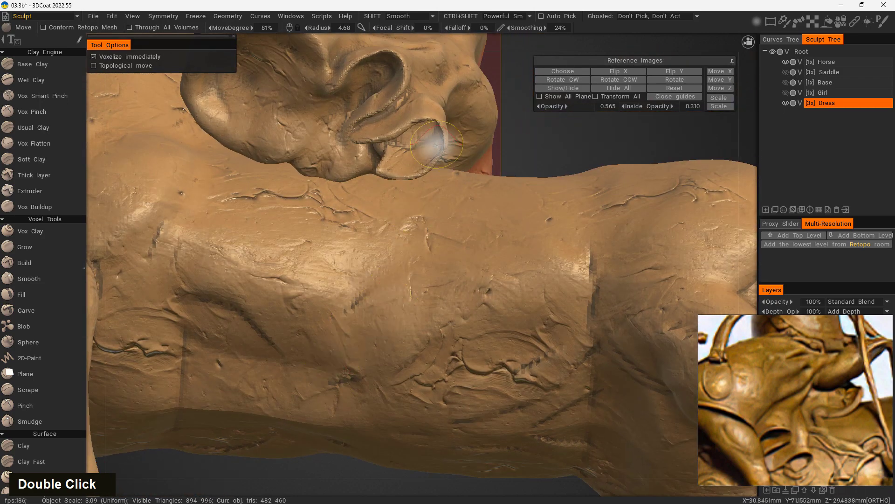
left_click_drag(453, 133, 452, 133)
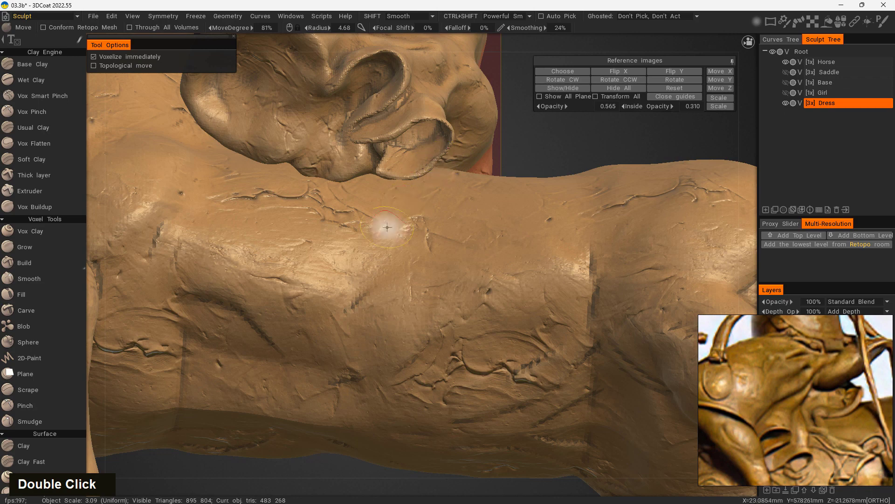
mouse_move(586, 140)
left_mouse_down()
mouse_move(574, 208)
mouse_move(559, 222)
left_mouse_up()
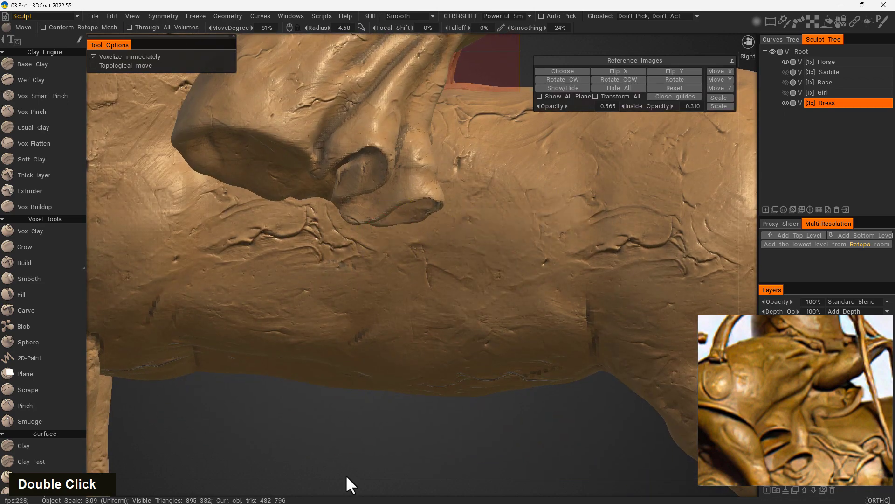
right_click_drag(513, 408, 280, 344)
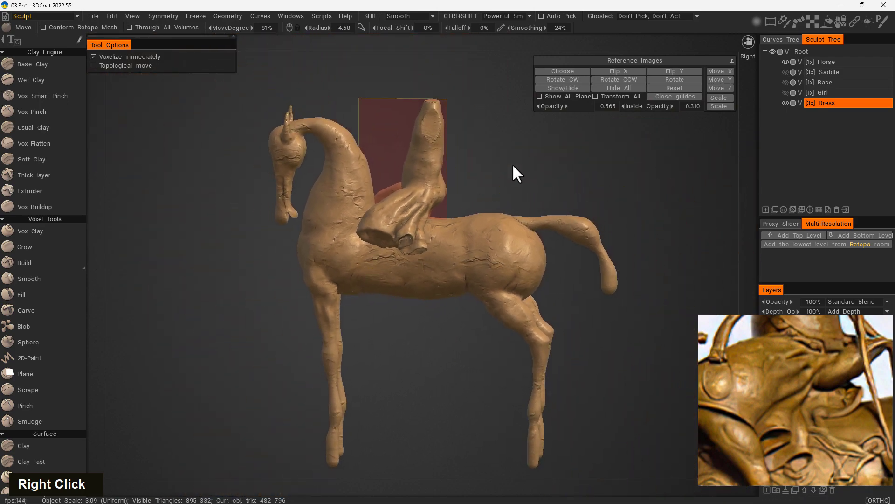
middle_click_drag(512, 166, 492, 194)
left_click_drag(399, 404, 414, 392)
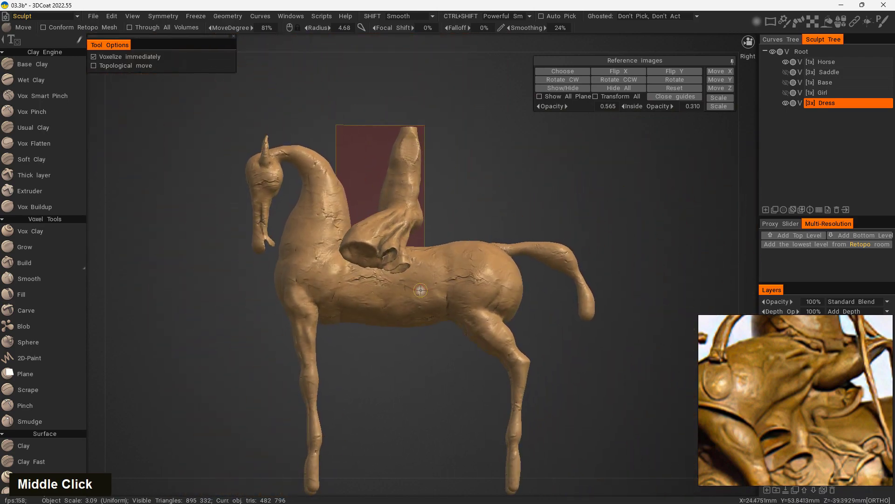
Step: Nudge the rim and outer surface of the first curled hem fold into shape with the Move brush
middle_click_drag(414, 232, 380, 238)
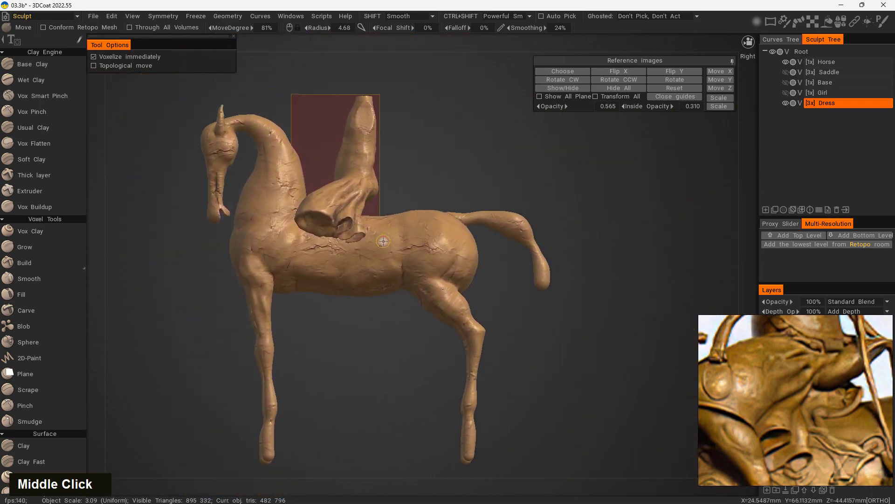
right_click_drag(380, 238, 554, 204)
middle_click_drag(395, 118, 475, 176)
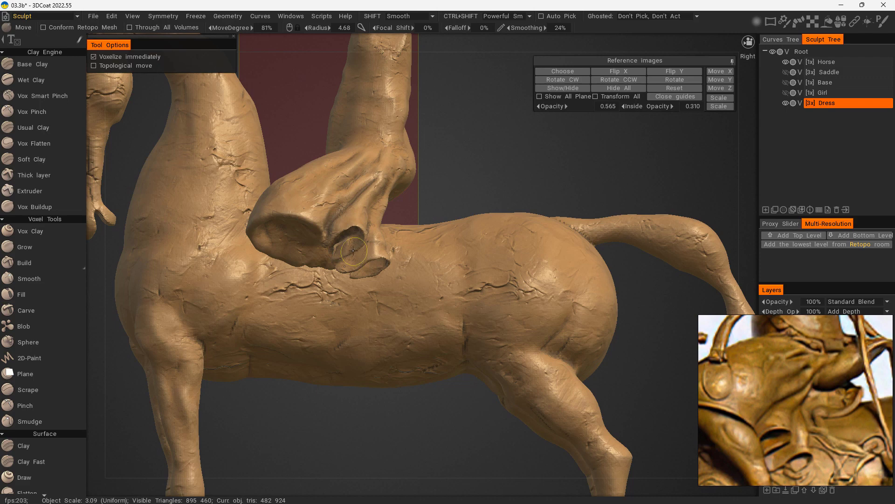
left_click_drag(354, 250, 361, 255)
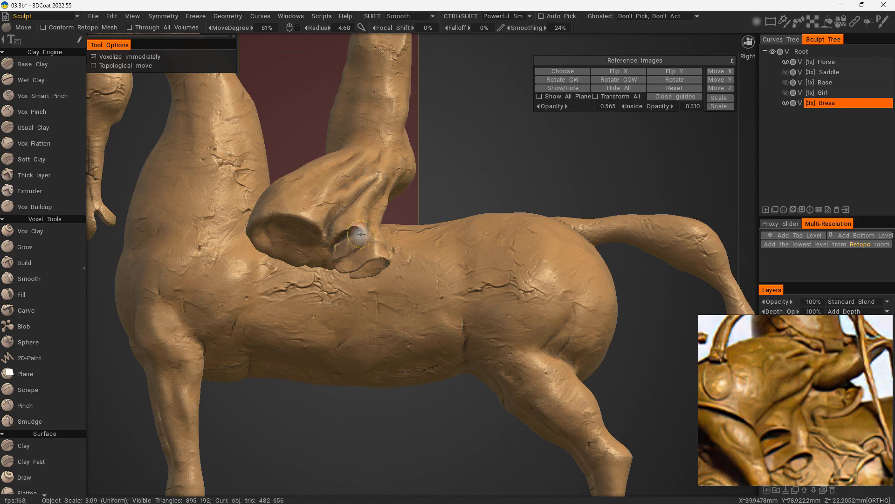
left_click_drag(472, 112, 490, 182)
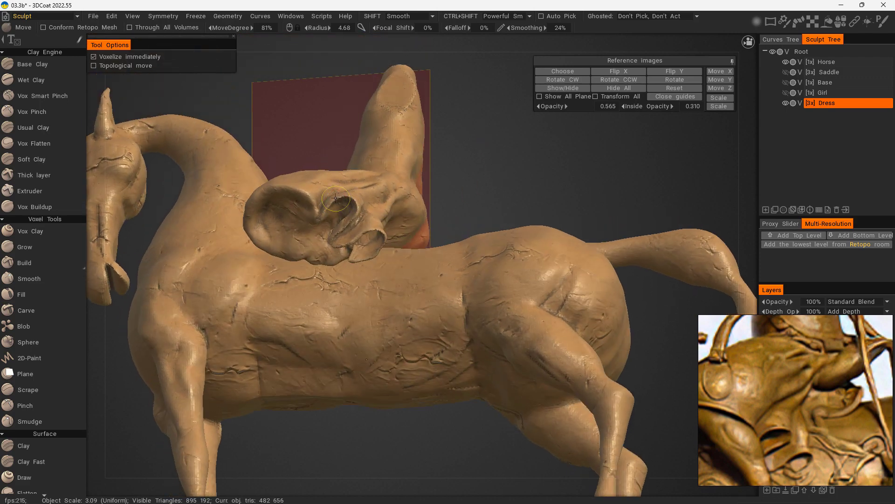
left_click_drag(335, 198, 342, 199)
mouse_move(490, 229)
left_mouse_down()
mouse_move(502, 204)
mouse_move(495, 172)
left_mouse_up()
mouse_move(485, 173)
right_mouse_down()
mouse_move(464, 204)
mouse_move(410, 434)
mouse_move(280, 421)
mouse_move(320, 409)
mouse_move(441, 405)
right_mouse_up()
Step: Show the Girl volume to check the curled folds around her leg, and switch to the Grow tool
left_click(787, 92)
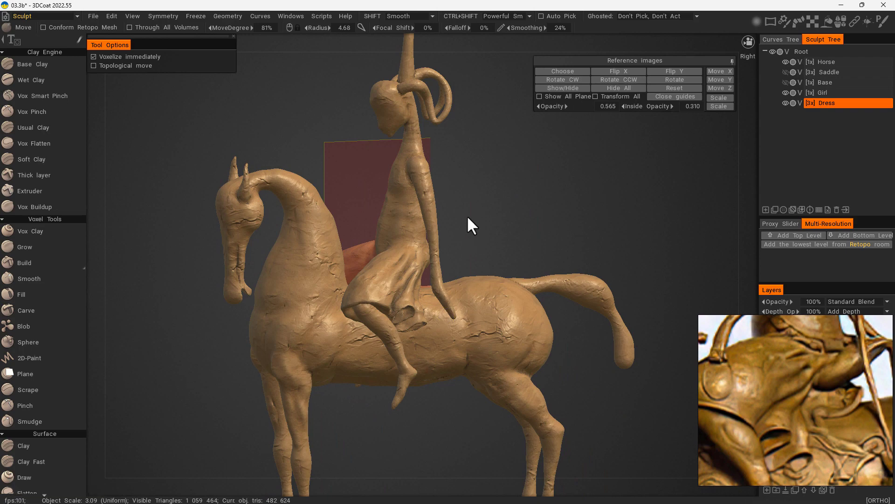
right_click_drag(467, 215, 556, 207)
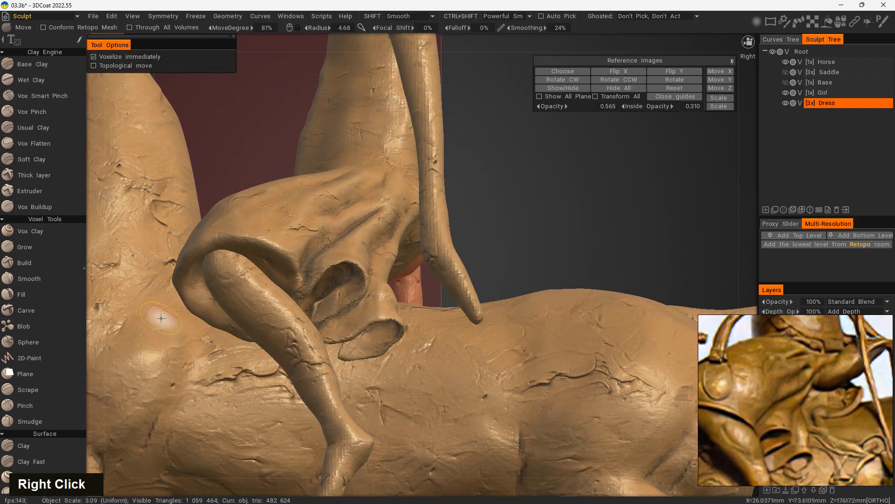
left_click(41, 246)
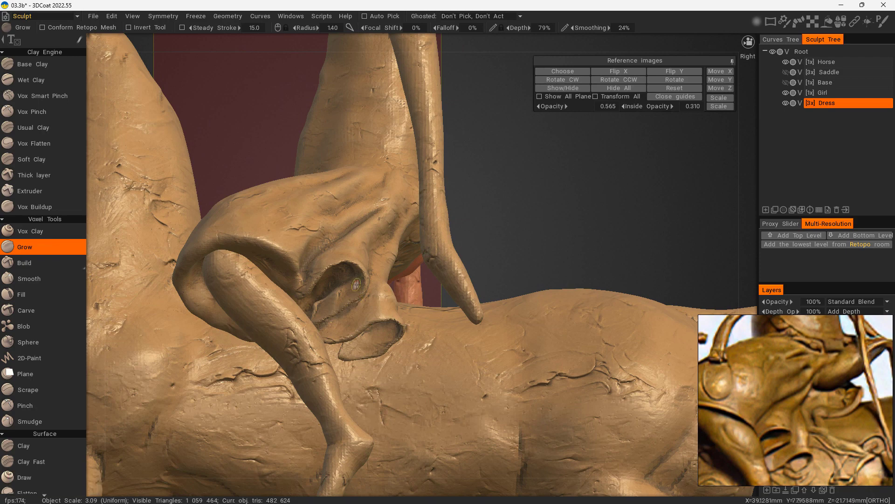
left_click_drag(520, 210, 474, 201)
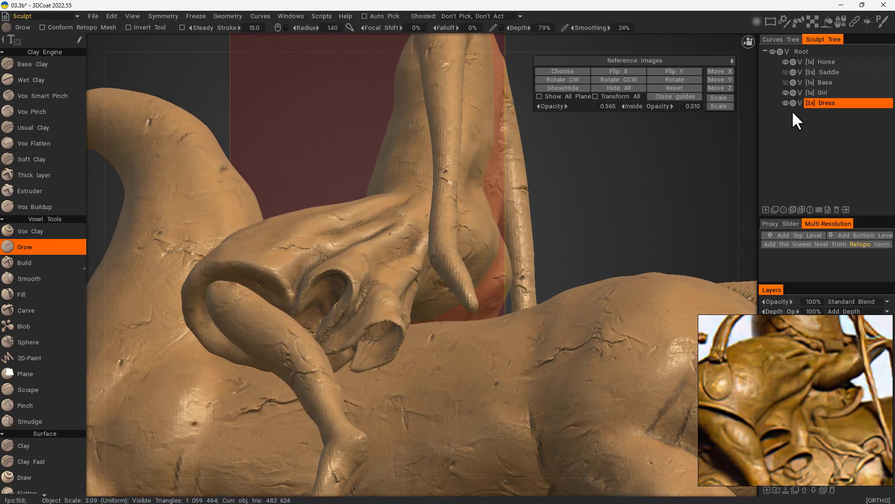
Step: Hide the Girl and Horse volumes, and thicken the rim of the first curled fold with Grow, smoothing its lower edge
left_click(786, 93)
left_click(786, 61)
left_click_drag(595, 237, 406, 222)
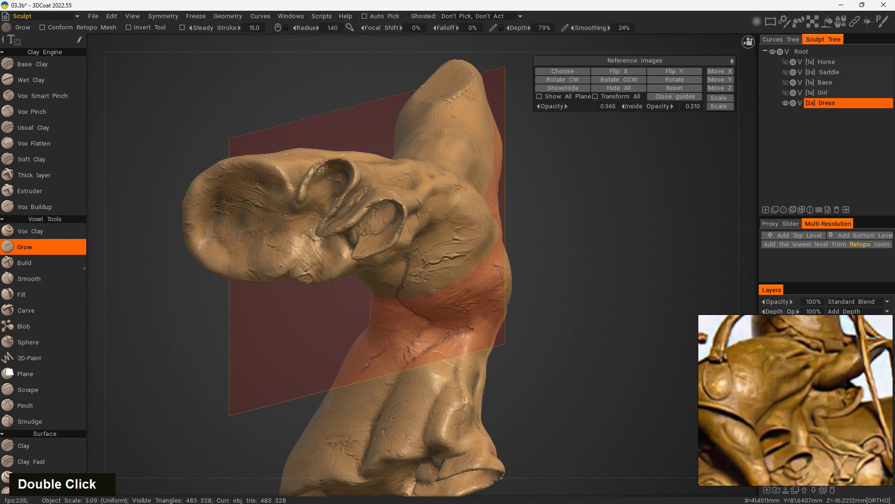
left_click_drag(378, 77, 332, 185)
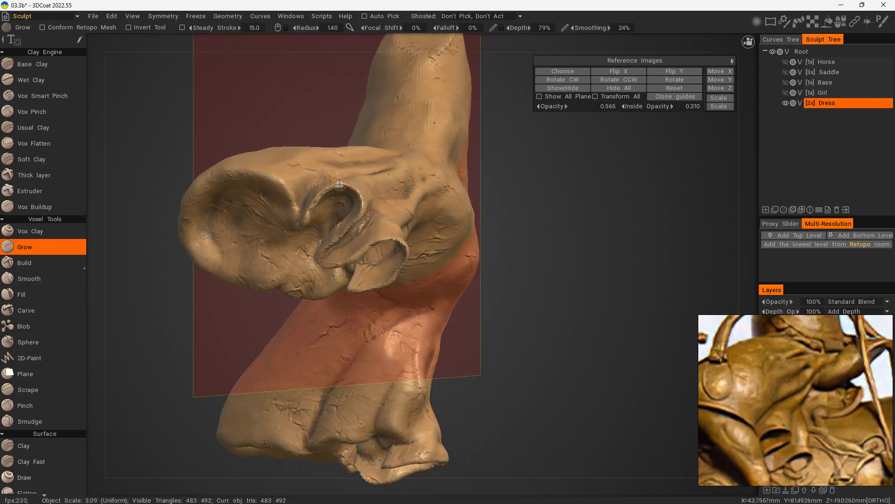
double_click(343, 232)
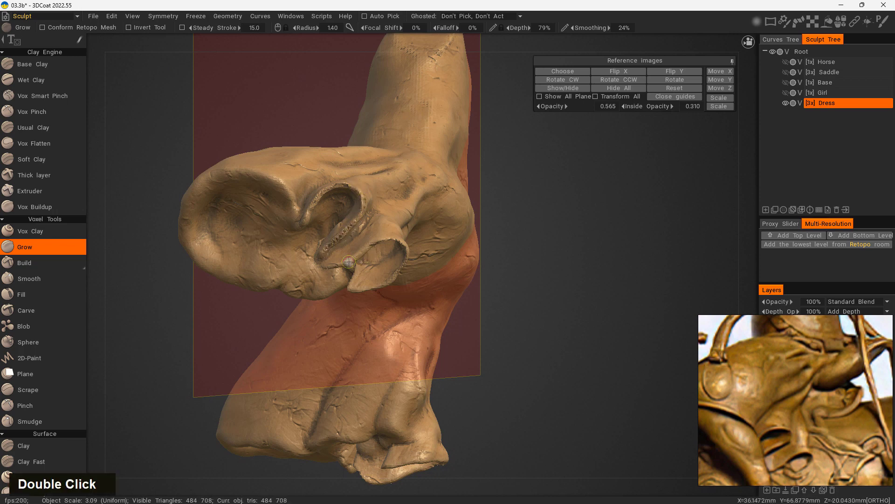
left_click(347, 230, "shift")
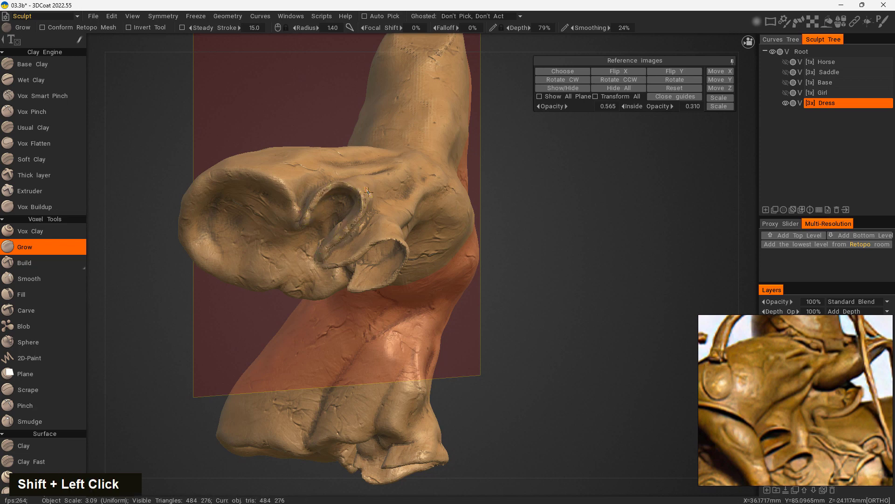
double_click(353, 185)
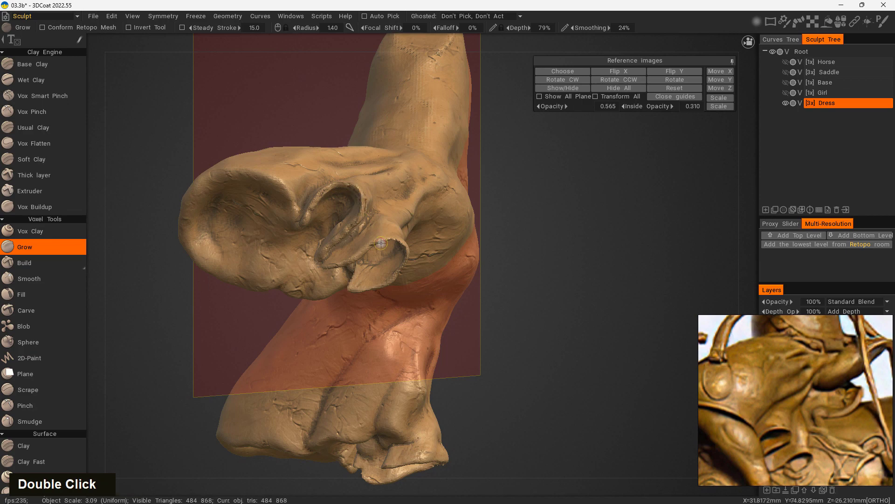
Step: Build up the rim of the second curled fold with Grow and smooth the added material
left_click_drag(381, 243, 358, 260)
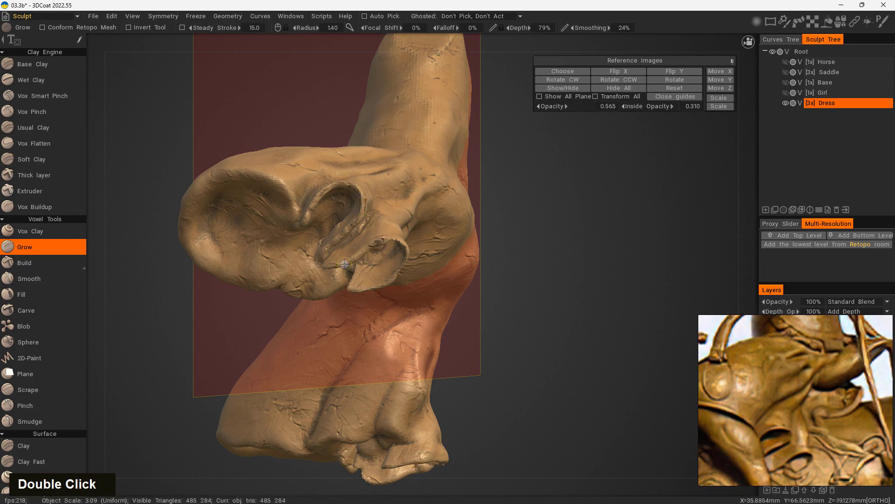
left_click_drag(546, 220, 544, 303)
left_click_drag(533, 349, 489, 314)
mouse_move(349, 342)
left_mouse_down("shift")
mouse_move(313, 339)
mouse_move(329, 326)
mouse_move(299, 302)
left_mouse_up("shift")
double_click(327, 332)
left_click_drag(554, 251, 574, 345)
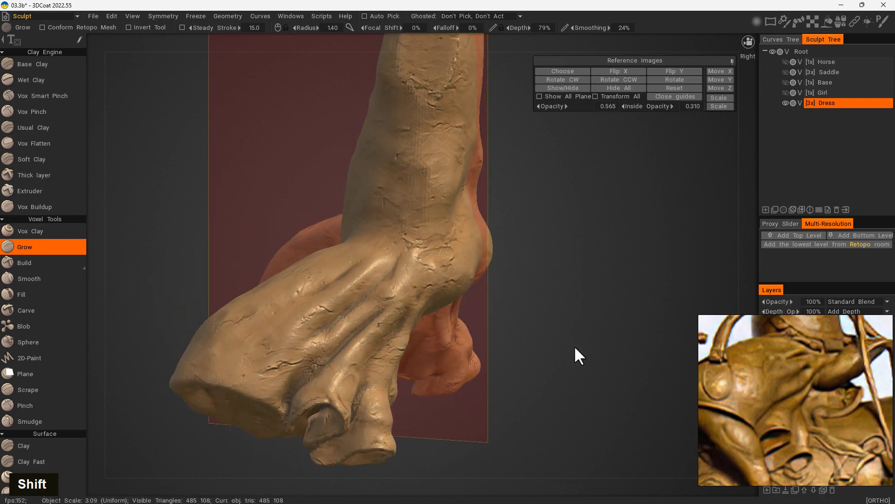
Step: Compare the whole dress with the reference photo, bringing the girl's torso and arm into view in the reference
right_click_drag(465, 248, 516, 324)
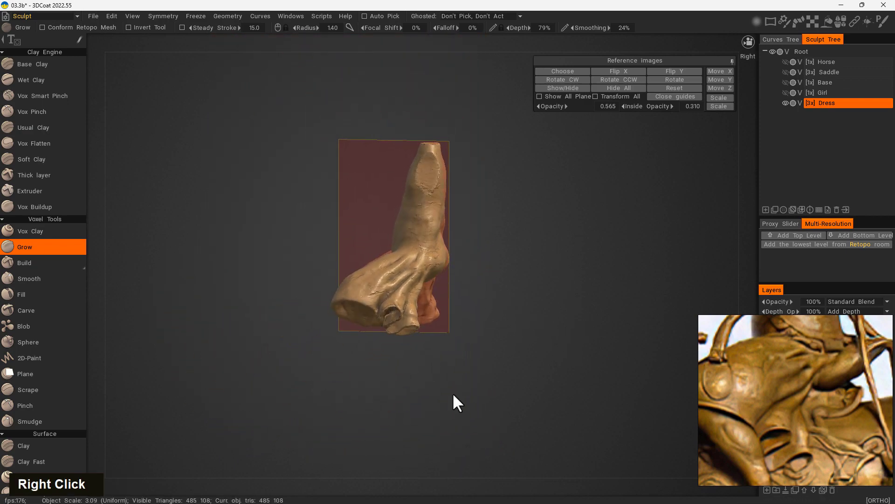
left_click_drag(454, 402, 726, 299)
right_click_drag(725, 296, 541, 387)
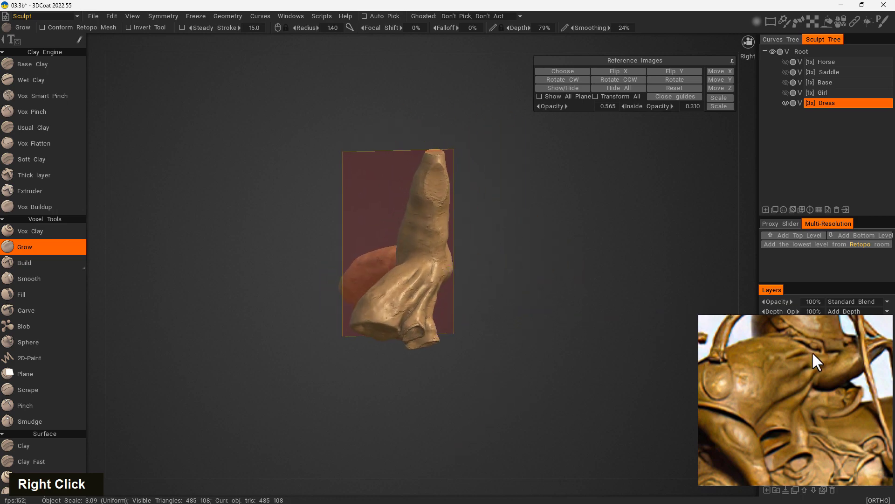
middle_click_drag(812, 351, 809, 369)
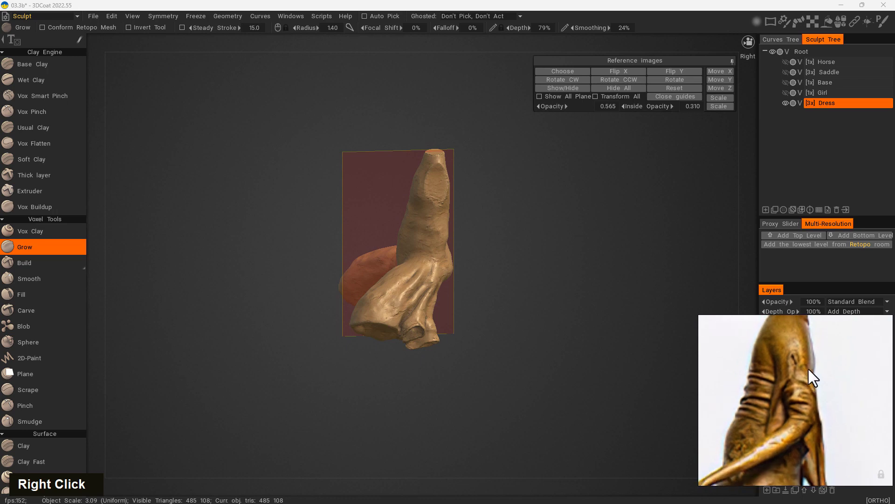
scroll(813, 401, "down", 5)
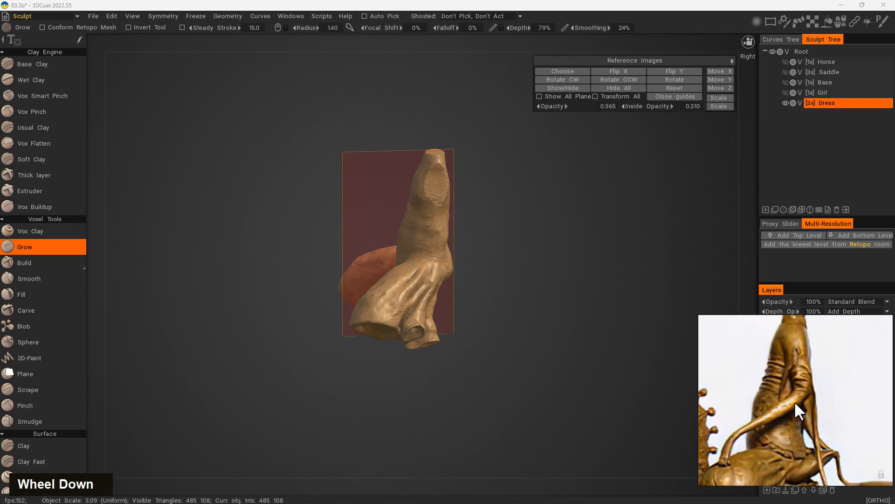
scroll(792, 398, "down", 1)
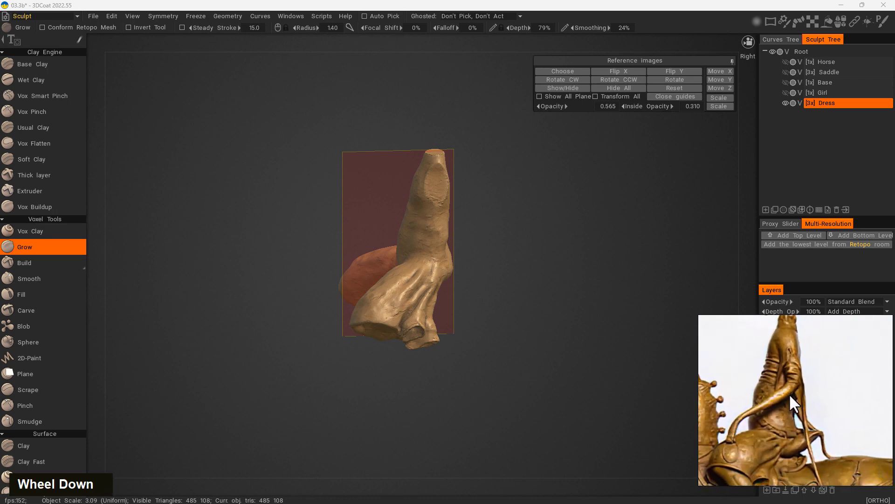
mouse_move(469, 319)
right_mouse_down()
mouse_move(516, 334)
mouse_move(597, 294)
mouse_move(512, 220)
mouse_move(544, 220)
right_mouse_up()
middle_click_drag(543, 219, 453, 332)
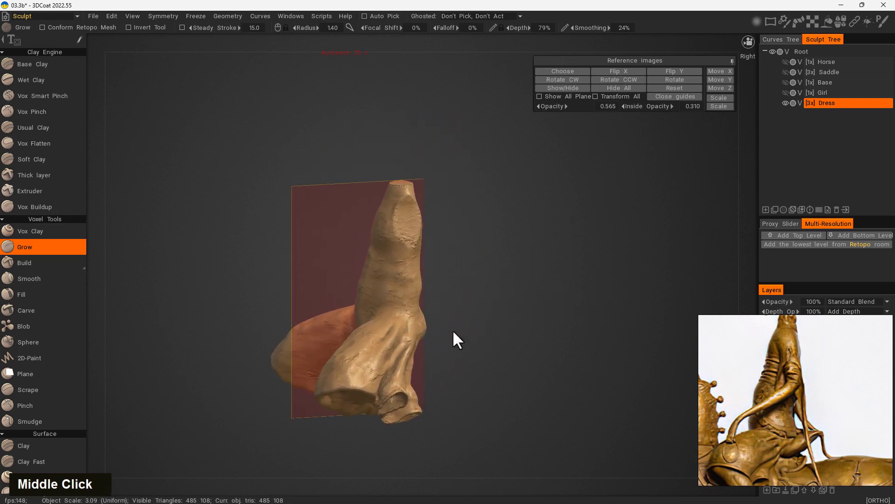
Step: Switch to the Pose tool and overlay the reference image on the dress with Inside Opacity 0.385
key("space")
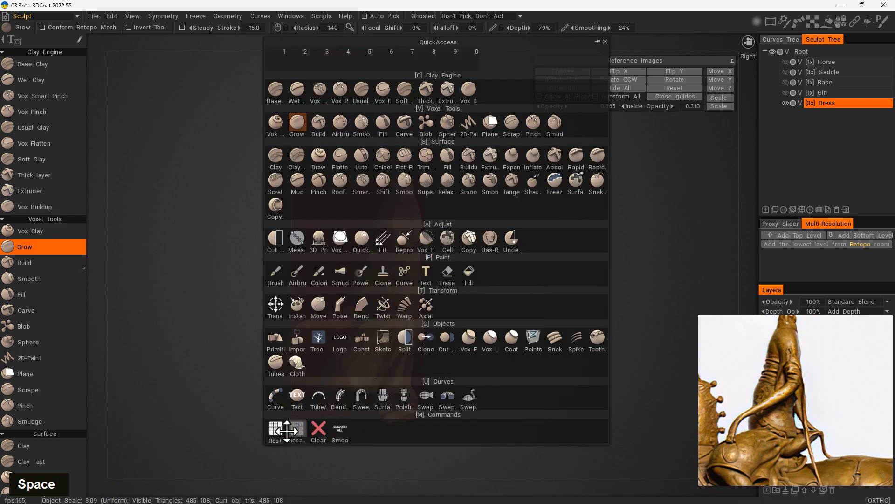
left_click(341, 308)
right_click_drag(459, 250, 523, 244)
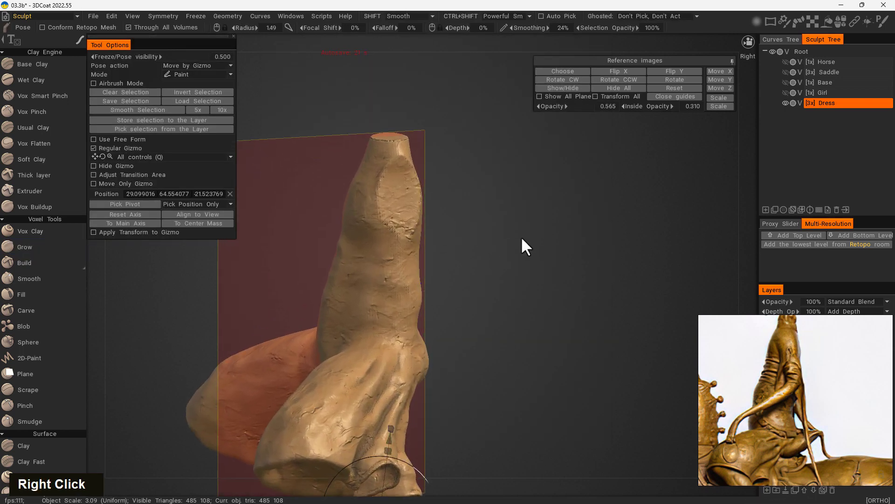
left_click_drag(522, 264, 492, 266)
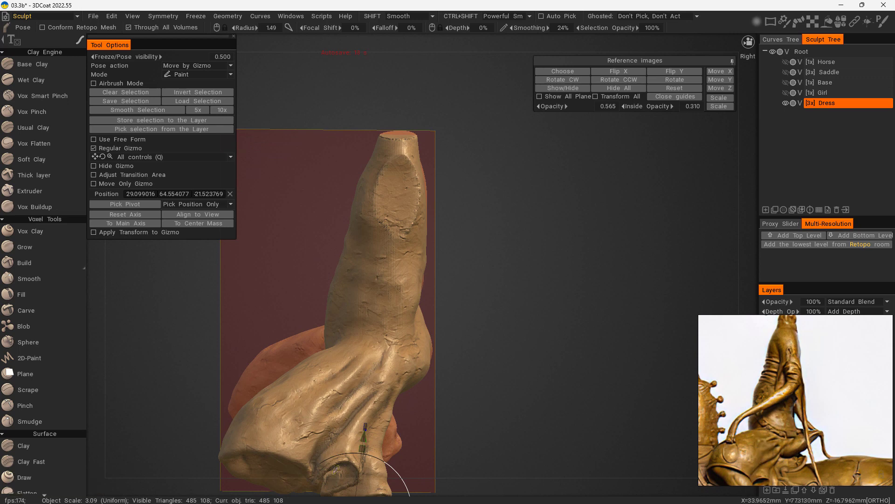
left_click_drag(508, 337, 589, 326)
left_click_drag(426, 266, 368, 263)
left_click_drag(492, 306, 524, 227)
key("u")
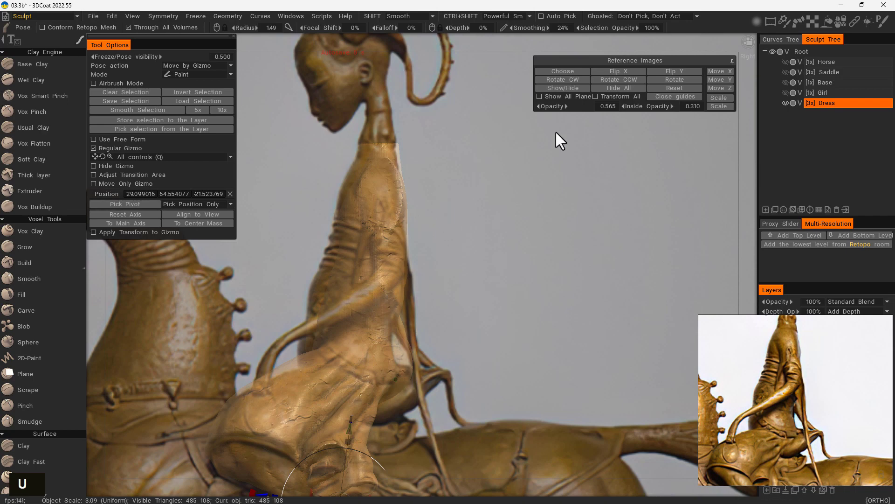
left_click_drag(656, 106, 676, 109)
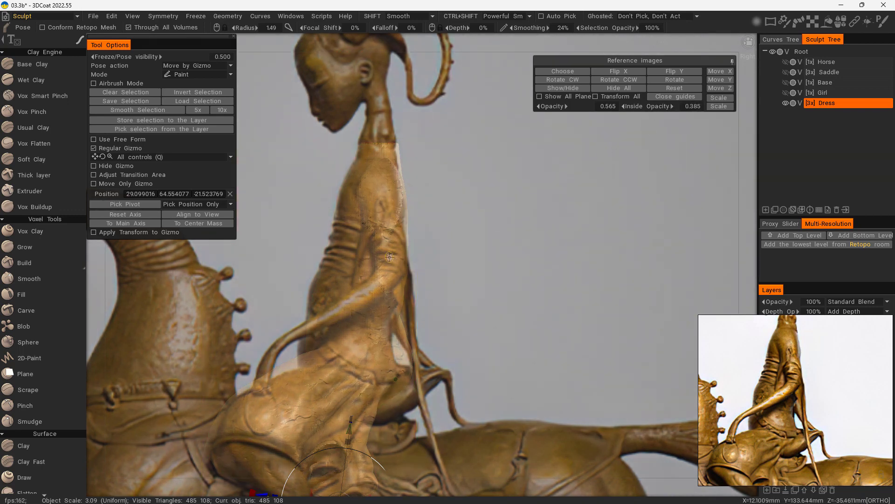
mouse_move(398, 203)
left_mouse_down()
mouse_move(385, 159)
mouse_move(369, 169)
mouse_move(359, 204)
left_mouse_up()
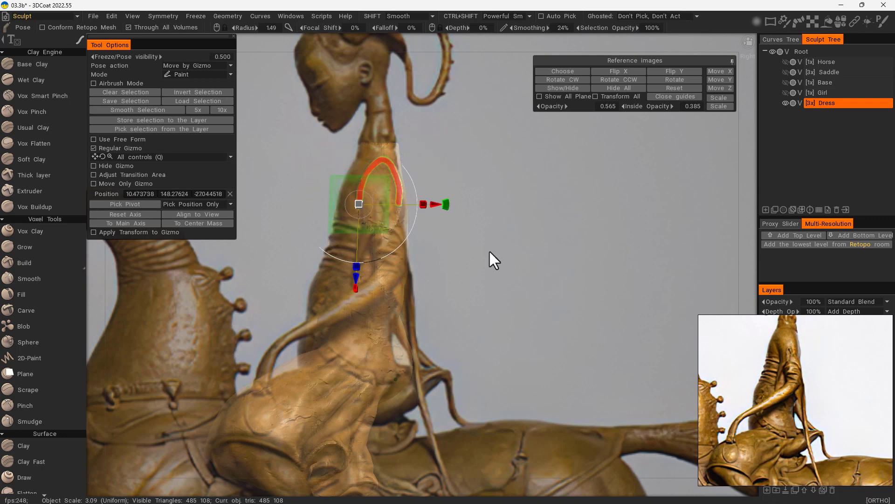
key("ctrl+z")
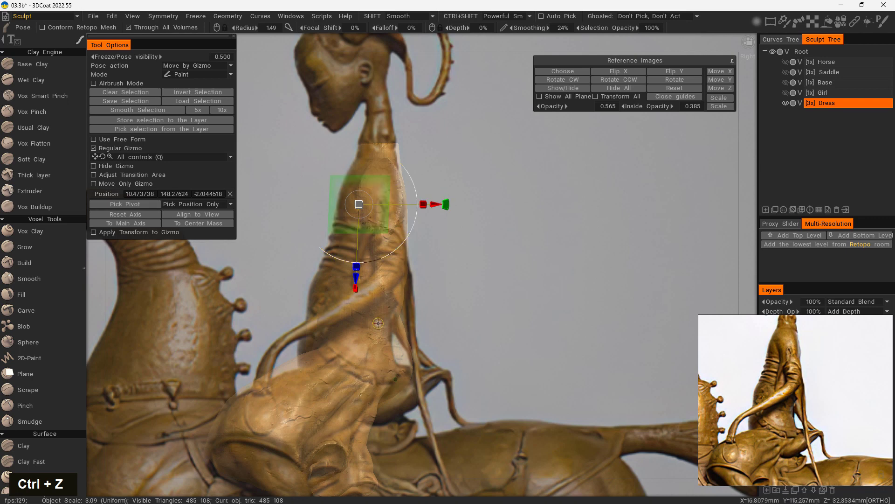
right_click_drag(378, 324, 397, 320)
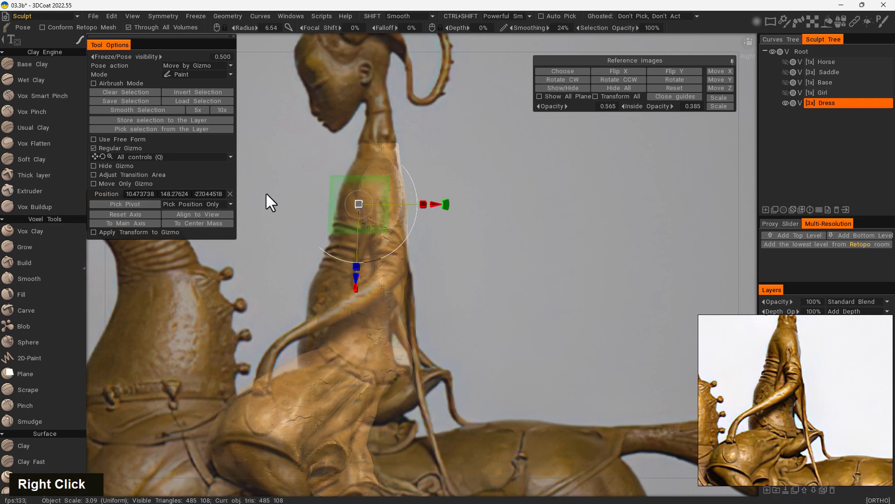
Step: Hide the gizmo, set the Pose brush radius to 4.21, and paint a selection over the dress's shoulder following the reference
left_click(96, 166)
left_click_drag(394, 220, 383, 167)
key("ctrl+z")
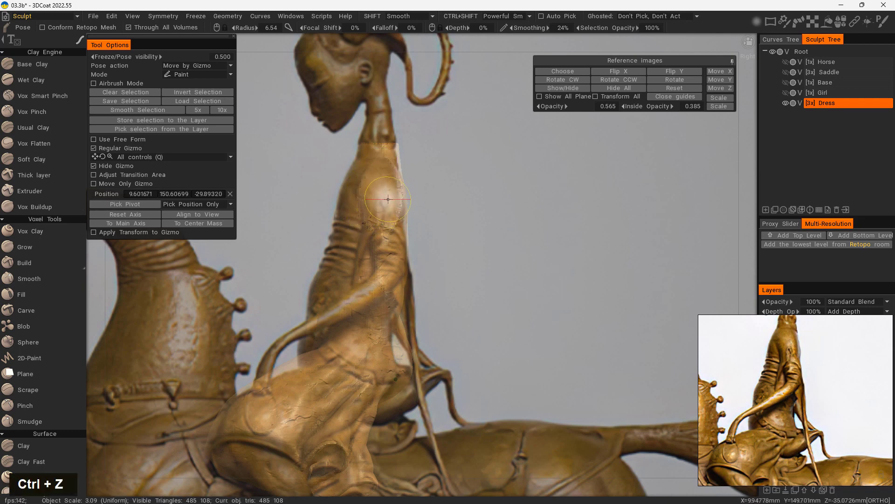
right_click_drag(388, 196, 379, 198)
mouse_move(394, 220)
left_mouse_down()
mouse_move(390, 173)
mouse_move(375, 162)
mouse_move(374, 205)
mouse_move(381, 186)
mouse_move(369, 213)
left_mouse_up()
Step: Set the reference image's Inside Opacity to 0.300 and hide the reference overlay
mouse_move(480, 250)
left_mouse_down()
mouse_move(506, 304)
mouse_move(580, 282)
mouse_move(541, 282)
left_mouse_up()
left_click_drag(647, 106, 645, 107)
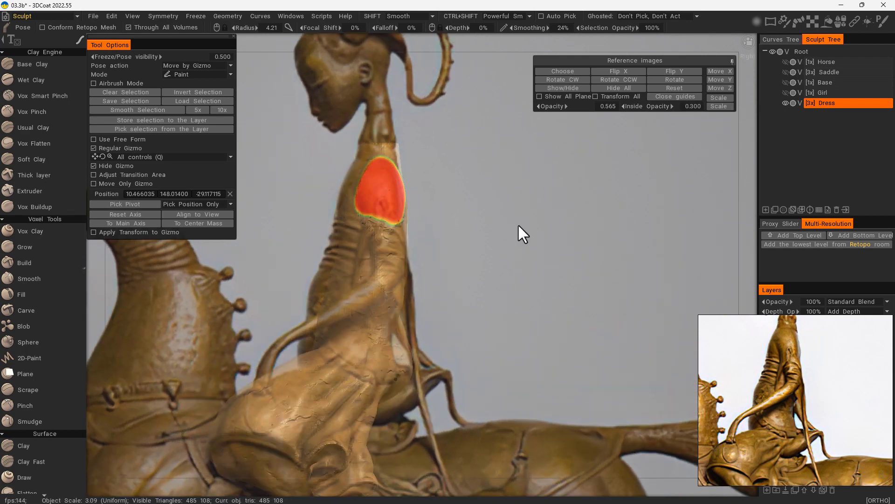
key("u")
left_click_drag(513, 256, 565, 270)
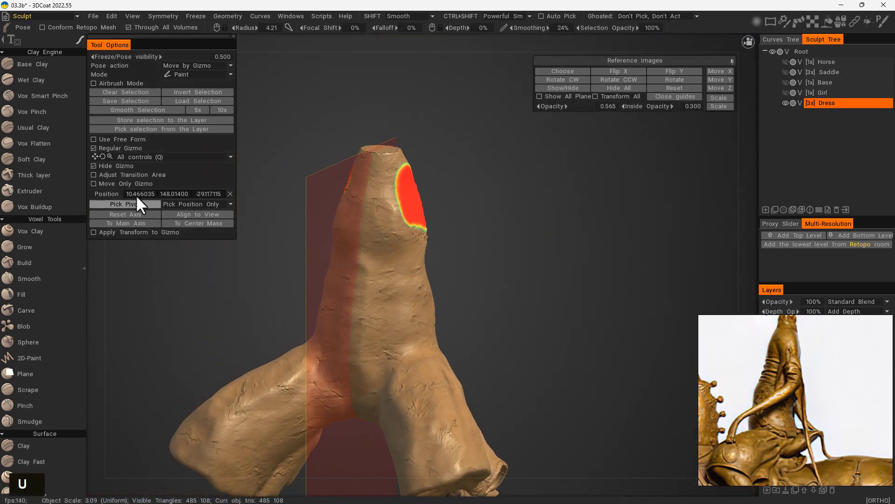
Step: Show the Pose gizmo, reset its axes, and move only the gizmo up to Y 154.49365 on the shoulder selection
left_click(94, 165)
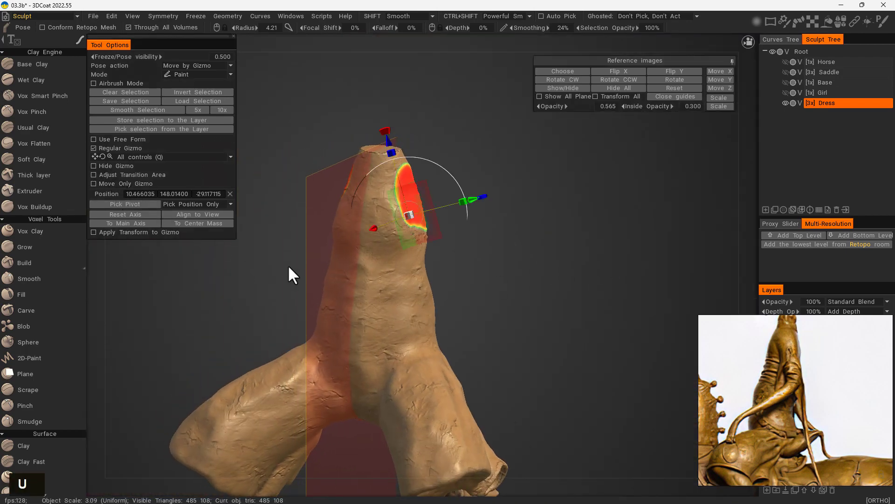
left_click(140, 214)
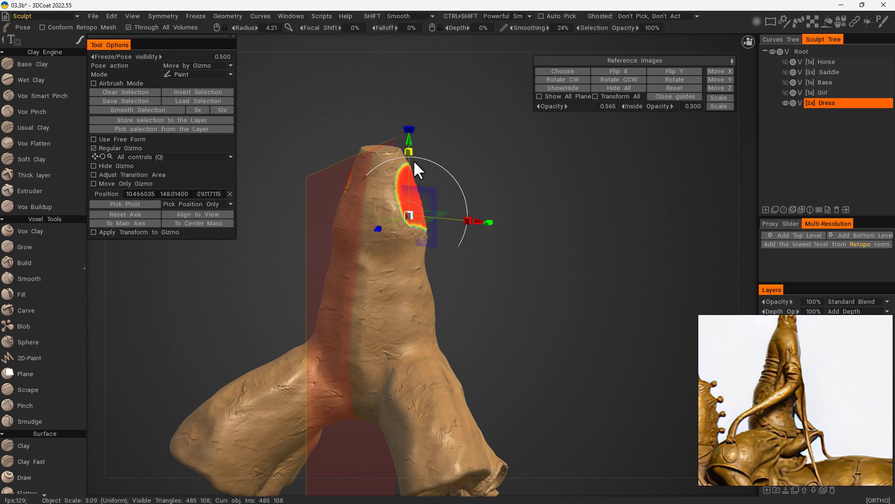
left_click_drag(413, 160, 407, 119, "shift")
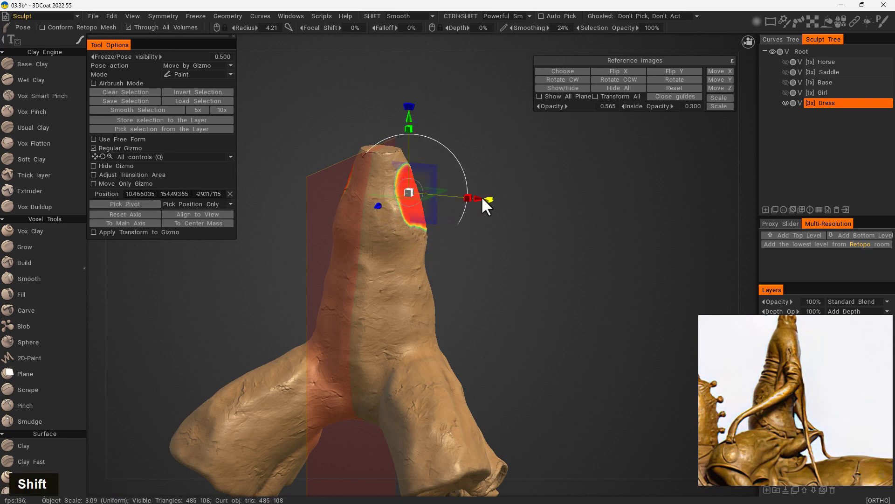
Step: Pull the painted shoulder selection outward with the gizmo to X 18.258316
left_click_drag(482, 196, 504, 199, "shift")
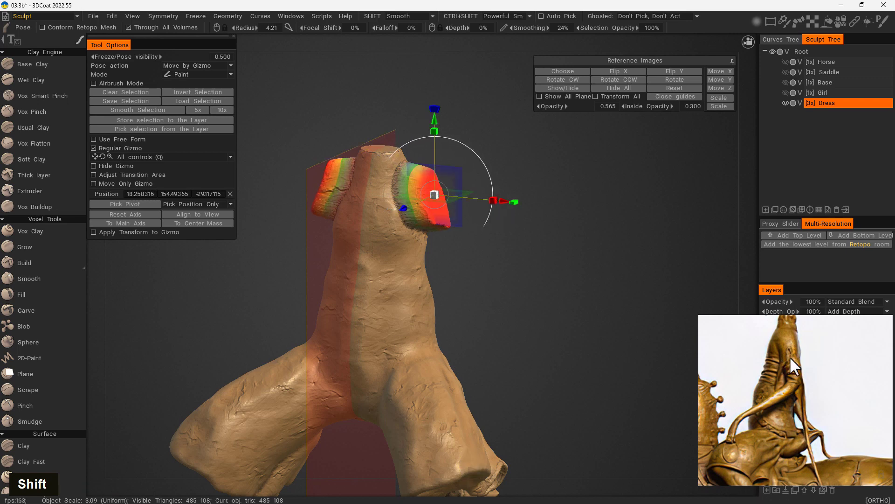
left_click_drag(497, 301, 423, 290)
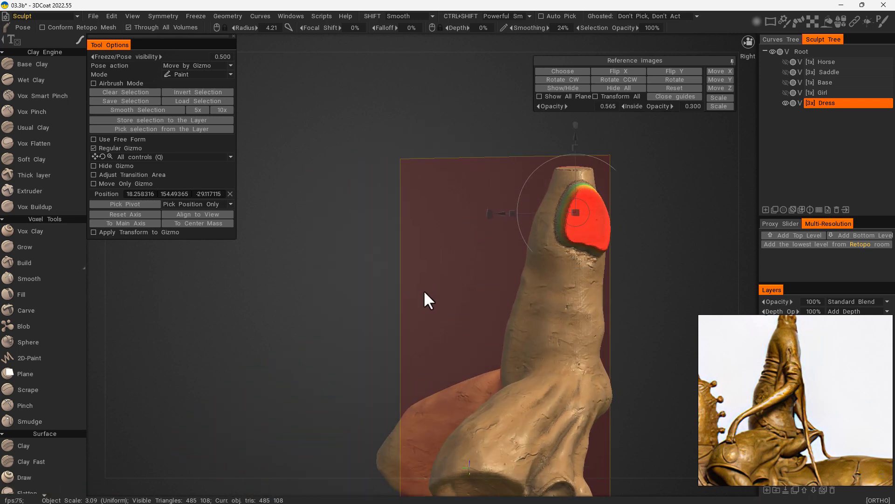
middle_click_drag(657, 231, 537, 231, "alt")
left_click_drag(537, 230, 637, 274)
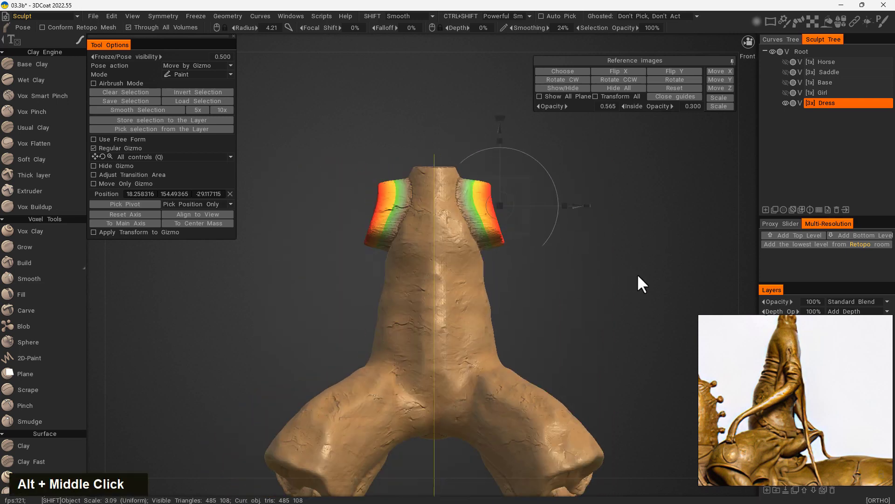
Step: Rotate and shift the pulled shoulder selection from the front into a rounded form, with the gizmo at X 17.754974, Y 149.386215
left_click_drag(544, 170, 553, 187)
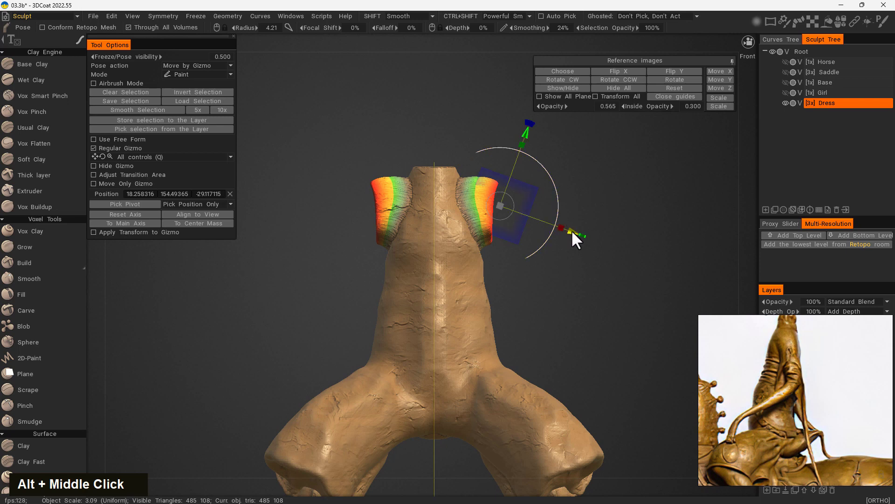
left_click_drag(572, 230, 567, 228)
left_click_drag(522, 131, 520, 140)
left_click_drag(547, 190, 545, 222)
left_click_drag(460, 142, 465, 156)
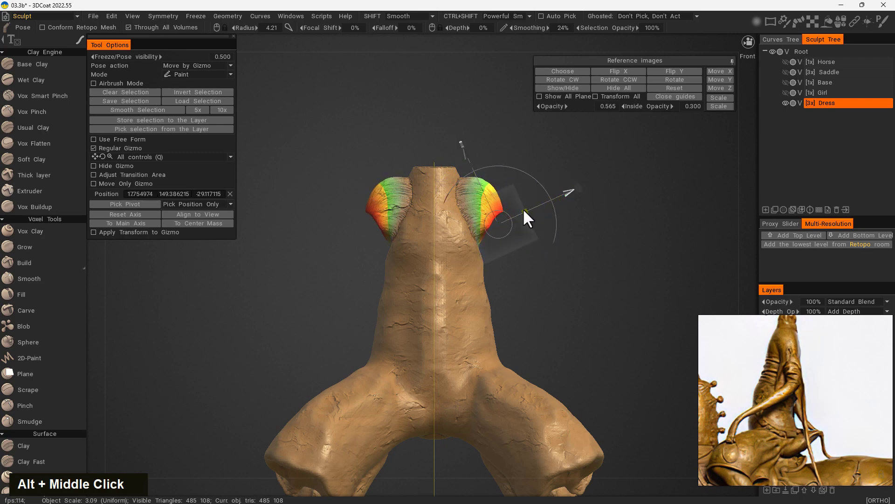
Step: Smooth the stretched shoulder surface and its seam with the torso using the Fill brush at radius 4.20
middle_click_drag(513, 220, 630, 293, "alt")
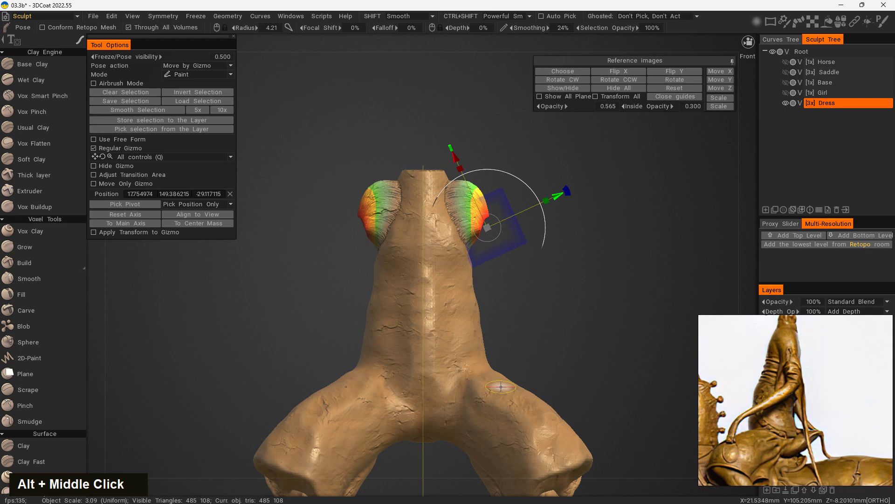
right_click_drag(573, 262, 656, 296)
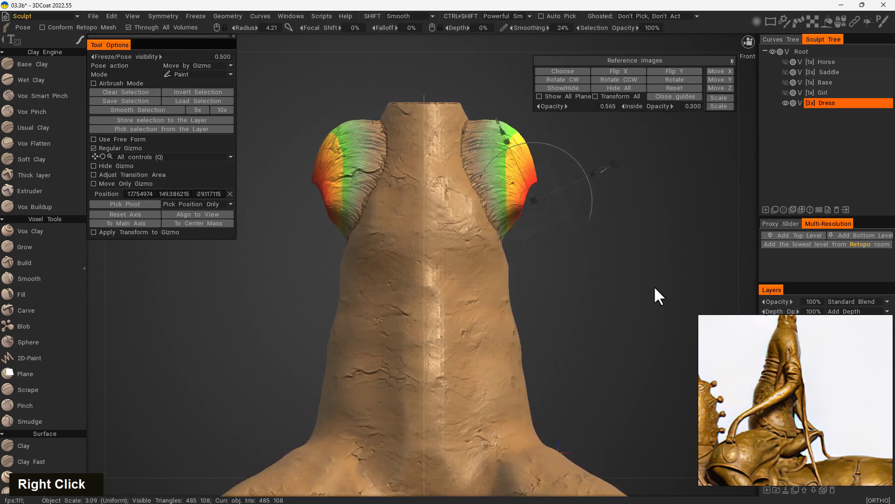
middle_click_drag(656, 295, 530, 293)
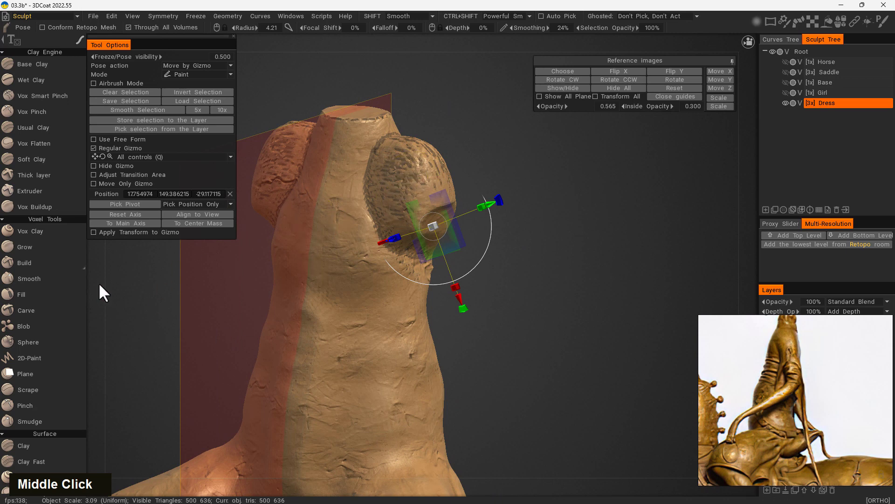
left_click(35, 294)
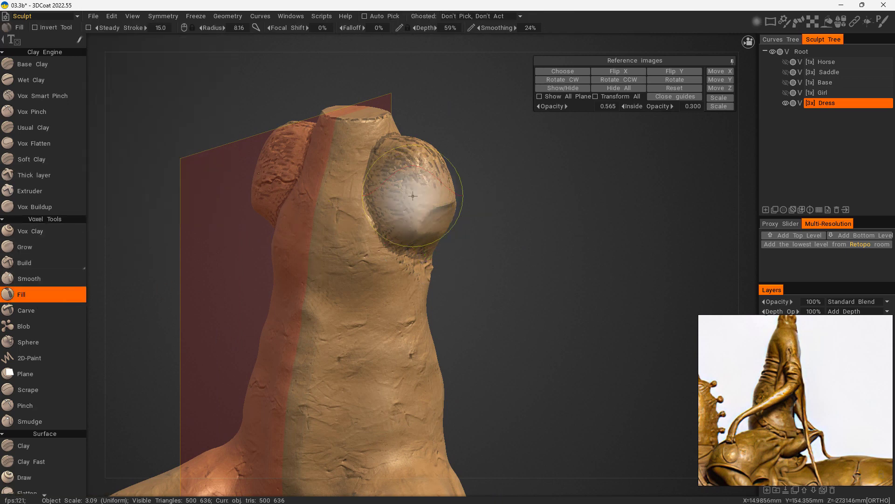
right_click(418, 177)
right_click_drag(418, 177, 406, 178)
mouse_move(407, 173)
left_mouse_down()
mouse_move(419, 183)
mouse_move(400, 150)
mouse_move(400, 256)
left_mouse_up()
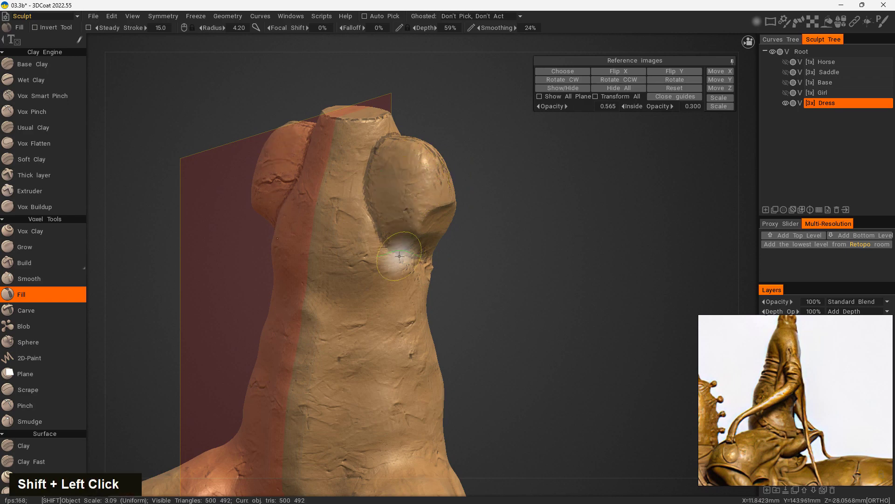
left_click_drag(385, 158, 423, 263, "shift")
mouse_move(541, 259)
left_mouse_down()
mouse_move(535, 269)
mouse_move(449, 253)
mouse_move(403, 272)
left_mouse_up()
mouse_move(247, 310)
left_mouse_down()
mouse_move(260, 337)
mouse_move(342, 298)
left_mouse_up()
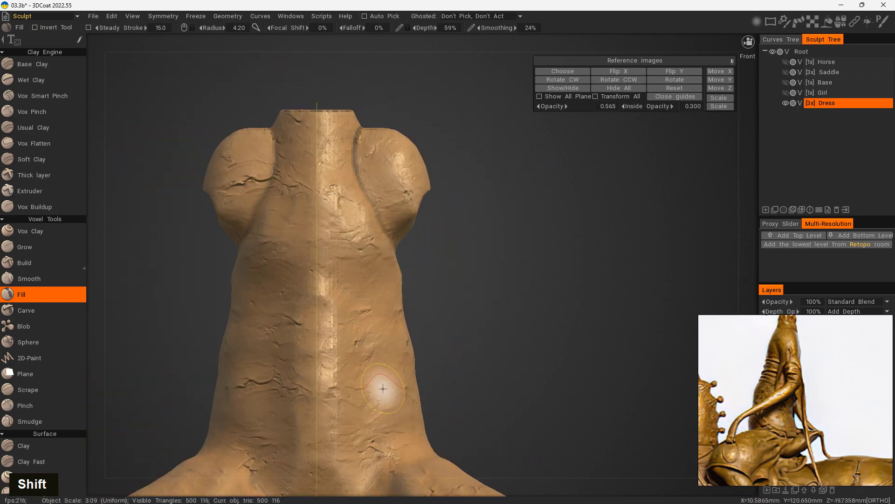
Step: Cut away the lower outer portion of the shoulders from the front with the Vox Hide tool and remove the hidden geometry
mouse_move(488, 244)
middle_mouse_down()
mouse_move(544, 191)
mouse_move(523, 228)
middle_mouse_up()
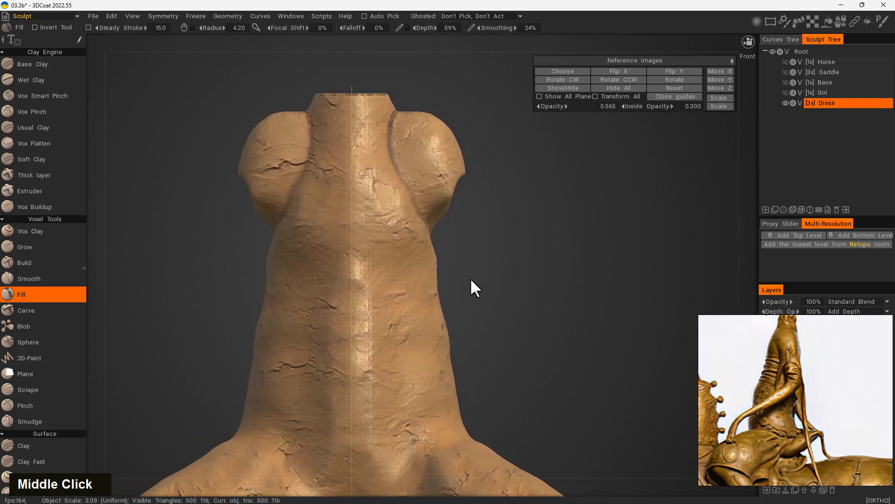
key("space")
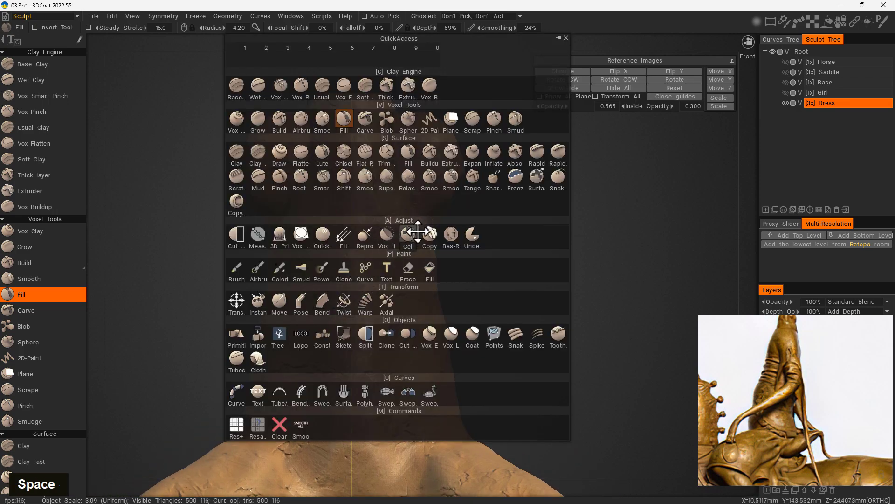
left_click(386, 233)
key("e")
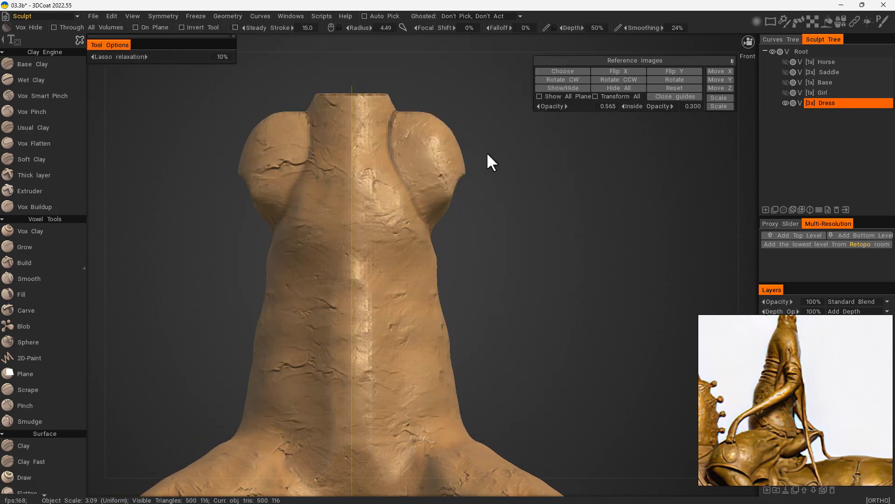
left_click(544, 144)
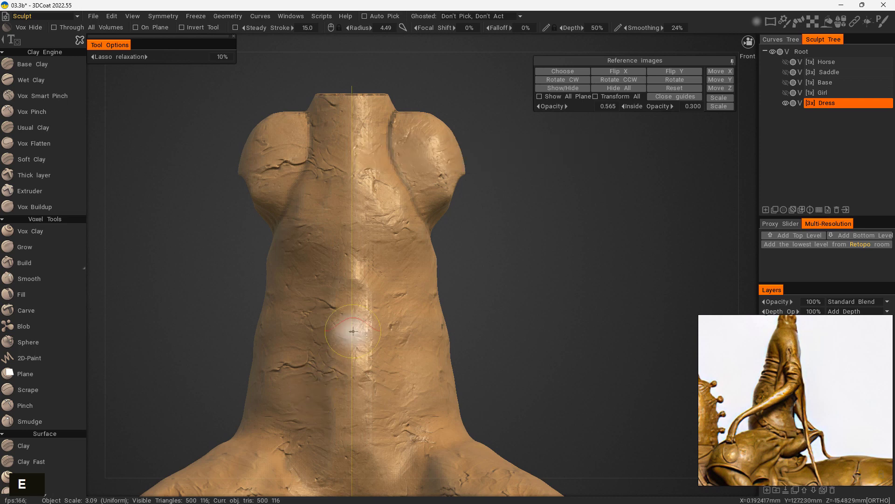
key("e")
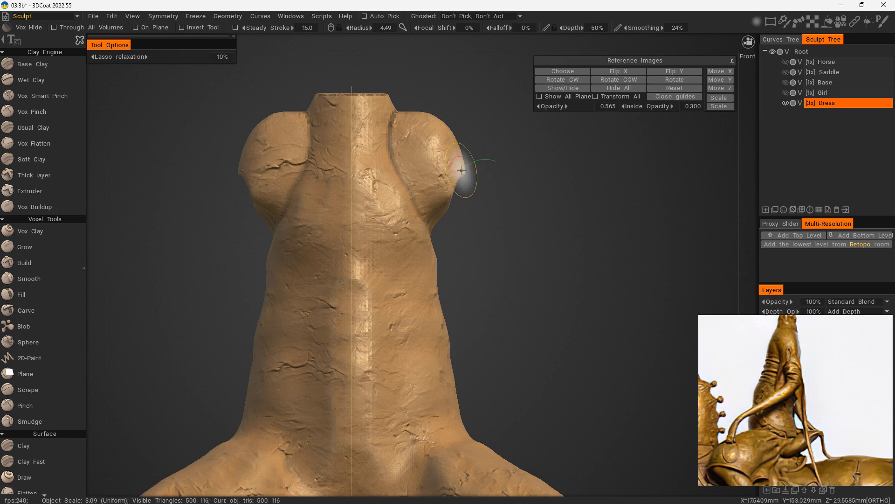
left_click_drag(461, 170, 438, 212)
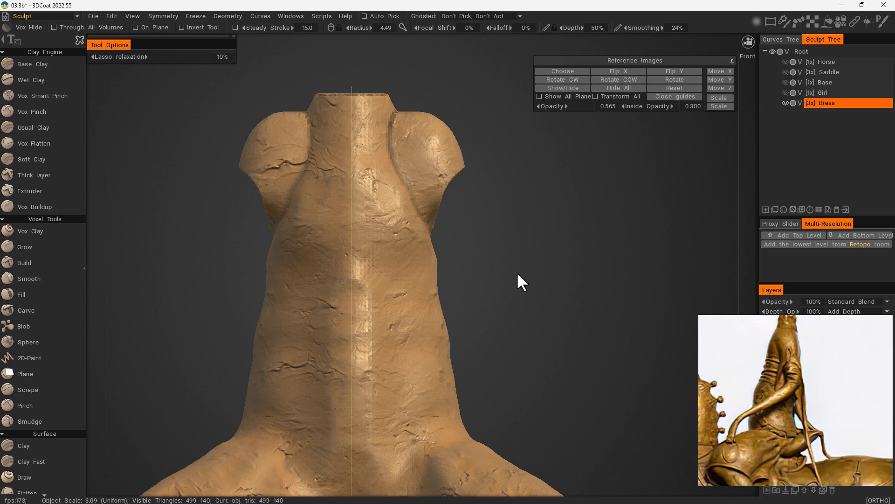
left_click(227, 16)
left_click(268, 161)
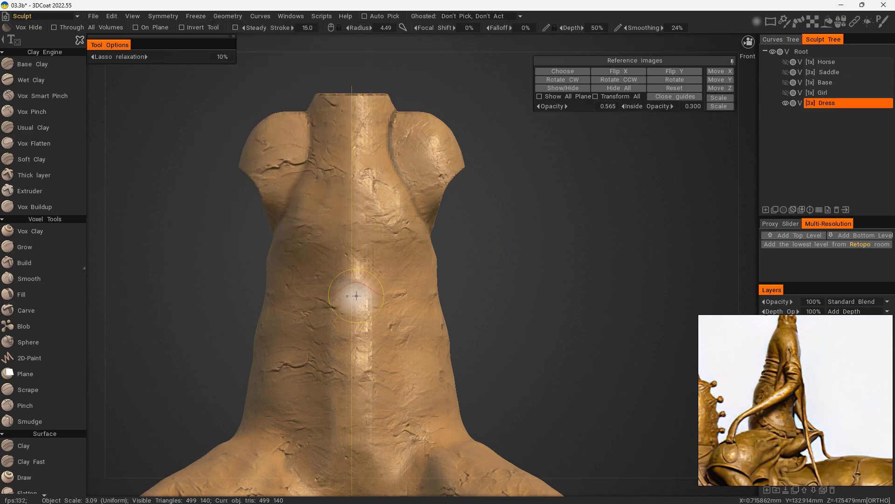
Step: Reshape the lower edge of the cut shoulder opening with the Move tool
left_click_drag(605, 256, 571, 270)
left_click_drag(611, 239, 453, 256, "alt")
key("space")
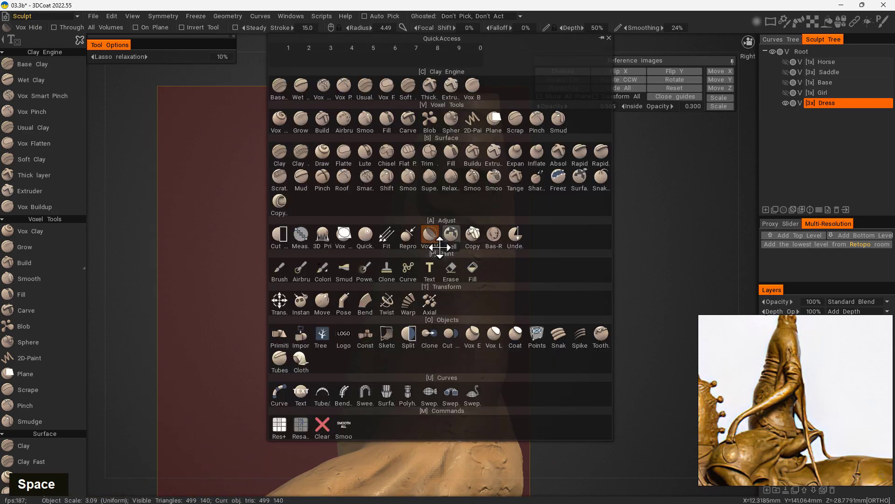
left_click(322, 303)
mouse_move(421, 264)
left_mouse_down()
mouse_move(455, 212)
mouse_move(457, 226)
mouse_move(495, 198)
mouse_move(474, 169)
mouse_move(453, 168)
mouse_move(480, 173)
mouse_move(479, 164)
left_mouse_up()
mouse_move(556, 234)
left_mouse_down()
mouse_move(675, 277)
mouse_move(649, 275)
mouse_move(594, 296)
mouse_move(655, 236)
left_mouse_up()
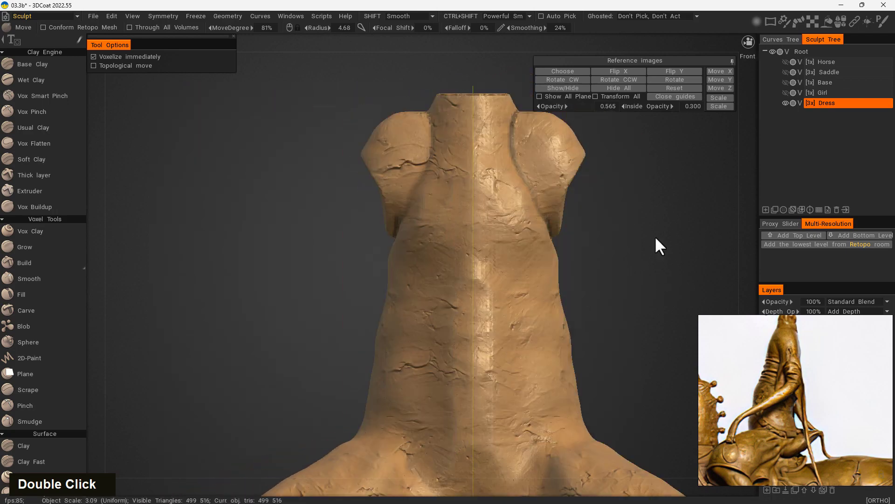
Step: Overlay the reference image on the dress in the right side view with Inside Opacity 0.355 and compare the shoulder opening
middle_click_drag(655, 236, 510, 208, "alt")
left_click_drag(554, 254, 420, 259)
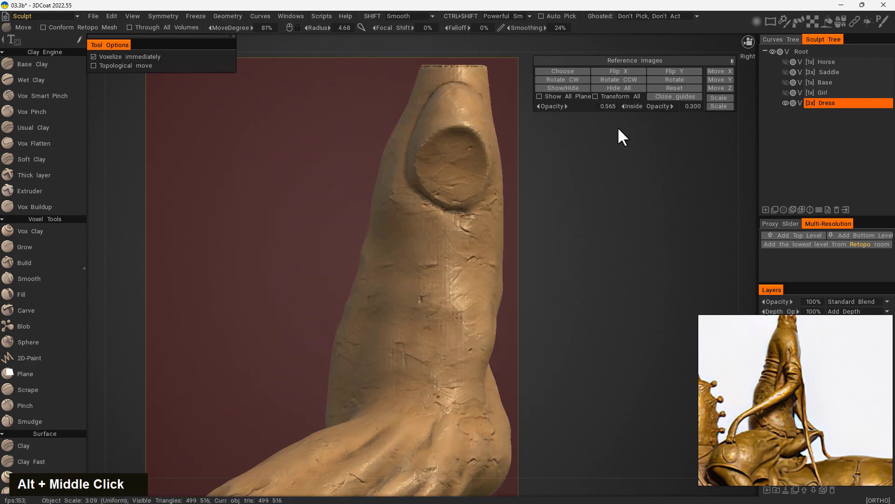
key("u")
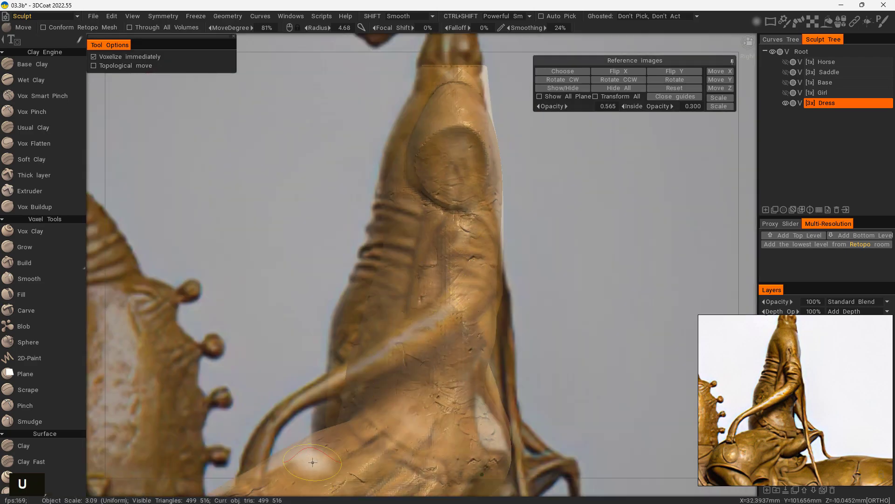
left_click_drag(637, 106, 660, 109)
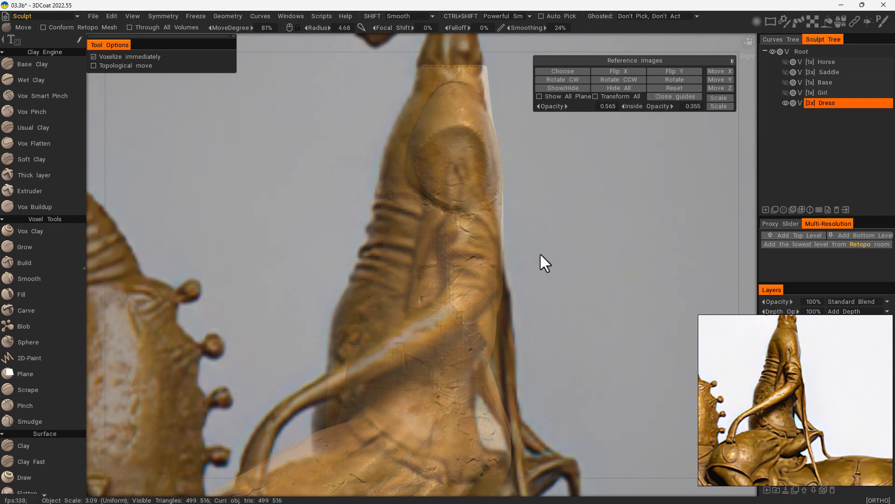
left_click_drag(539, 264, 560, 255, "alt")
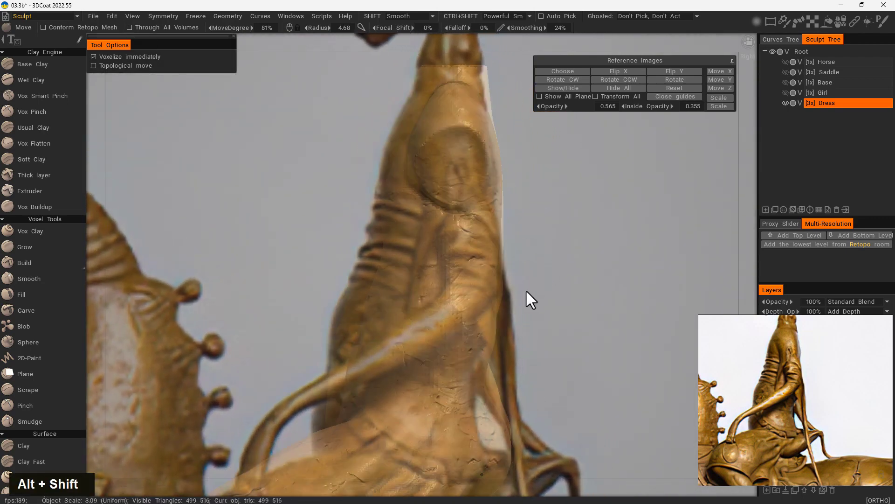
left_click_drag(562, 296, 614, 295, "alt")
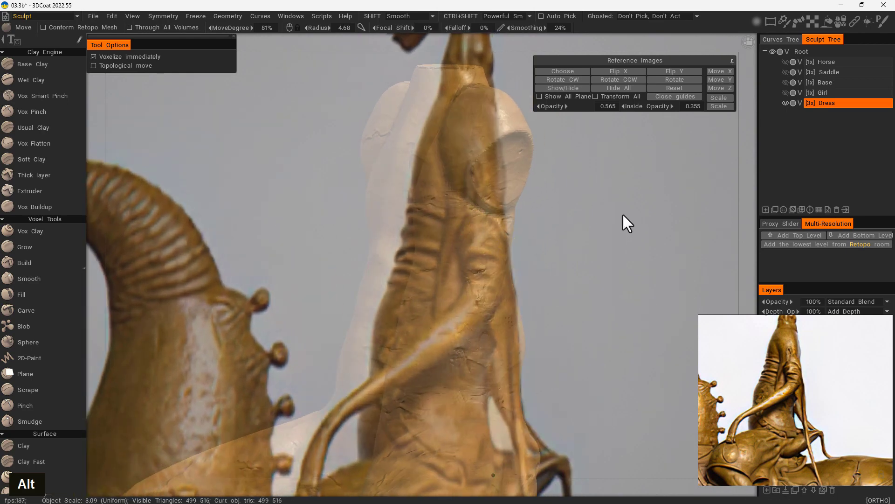
left_click_drag(623, 215, 582, 222, "alt+shift")
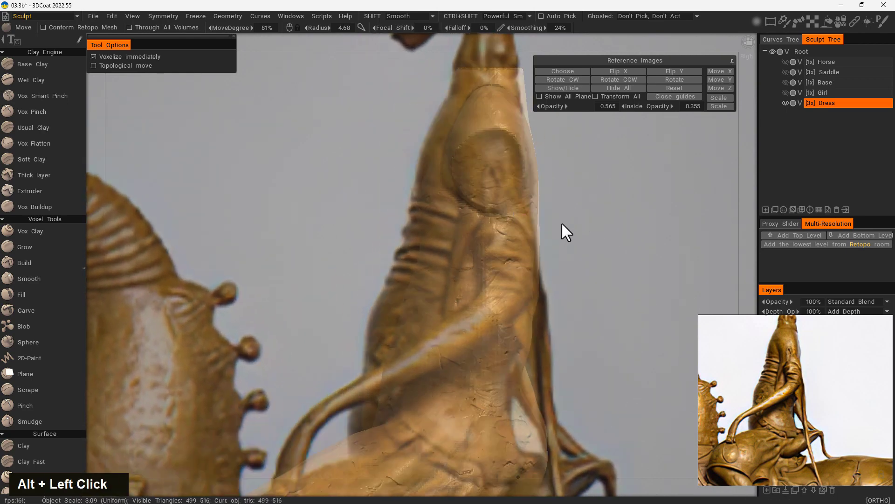
Step: Using the Pose tool with its gizmo hidden and radius 1.74, paint a horseshoe-shaped selection along the shoulder opening's rim
key("space")
left_click(441, 304)
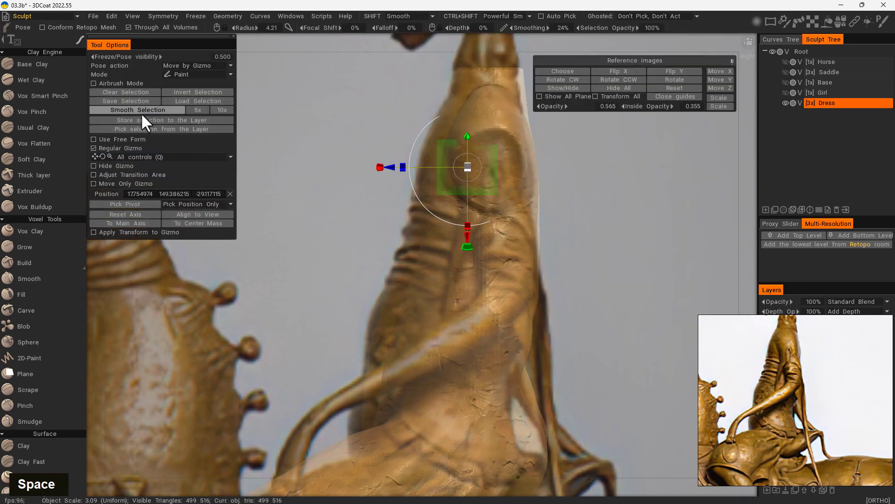
left_click(93, 166)
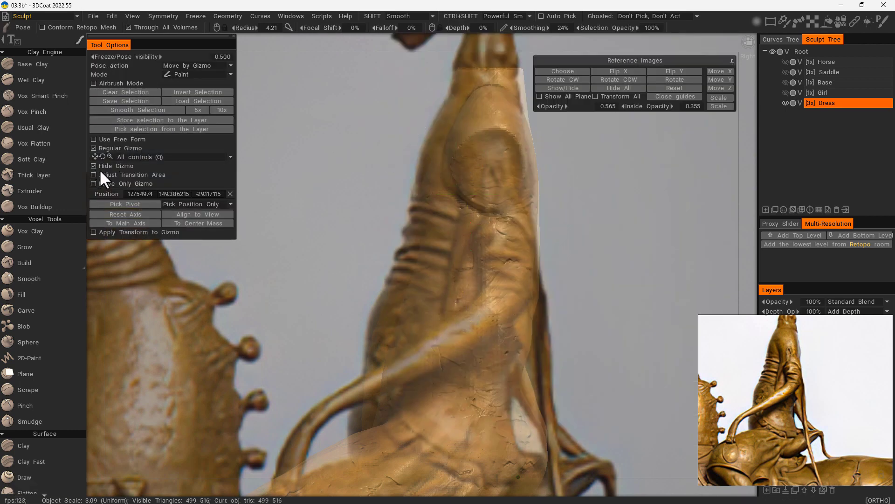
mouse_move(512, 199)
right_mouse_down()
mouse_move(503, 173)
mouse_move(505, 183)
right_mouse_up()
left_click(509, 196)
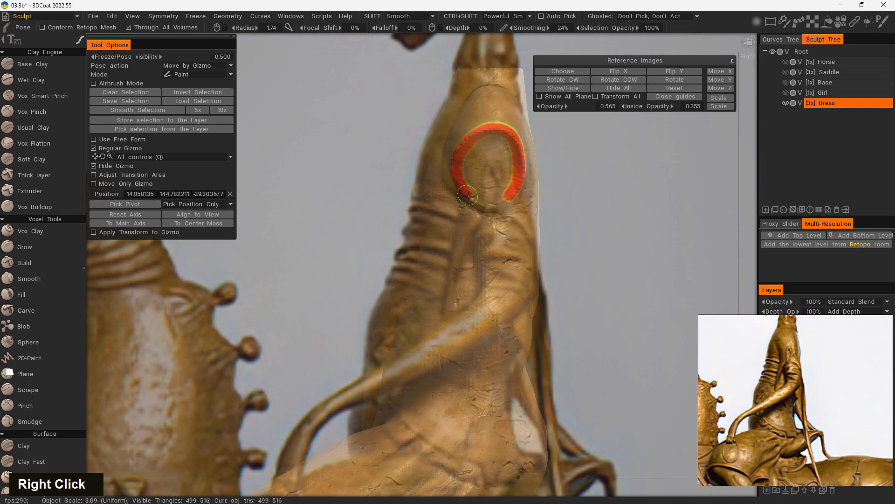
left_click_drag(468, 195, 470, 198)
Step: Show the Pose gizmo, reset its axes, and move only the gizmo to Z -32.74345 and upward on the rim selection
mouse_move(580, 251)
left_mouse_down("alt")
mouse_move(585, 265)
mouse_move(676, 267)
left_mouse_up("alt")
mouse_move(676, 267)
middle_mouse_down("alt")
mouse_move(652, 224)
mouse_move(555, 215)
middle_mouse_up("alt")
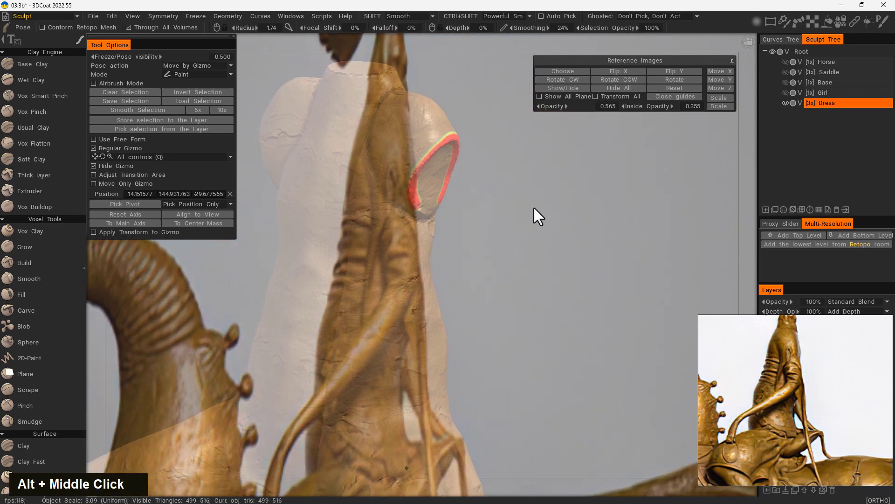
left_click(93, 166)
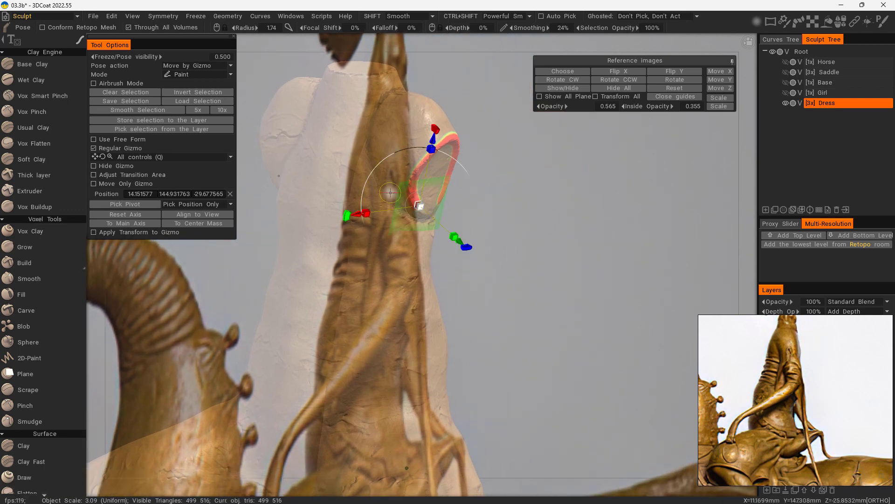
left_click(136, 214)
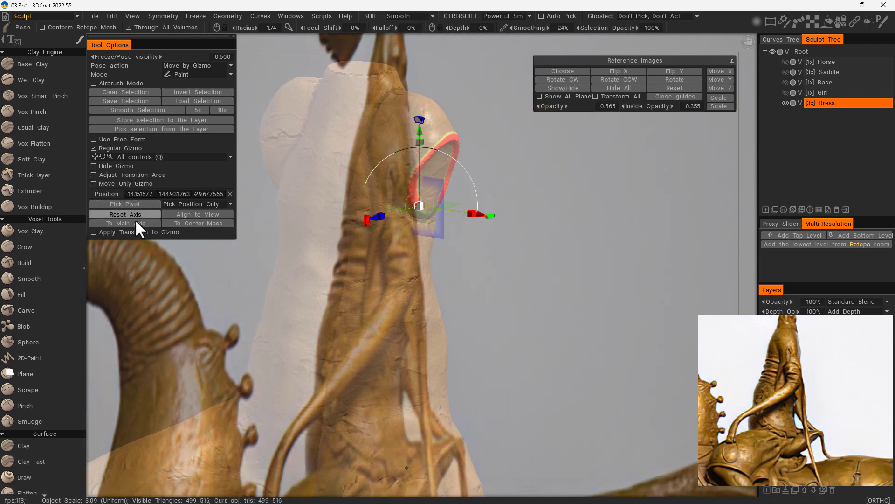
left_click_drag(519, 206, 455, 205, "alt")
left_click_drag(320, 197, 339, 197, "shift")
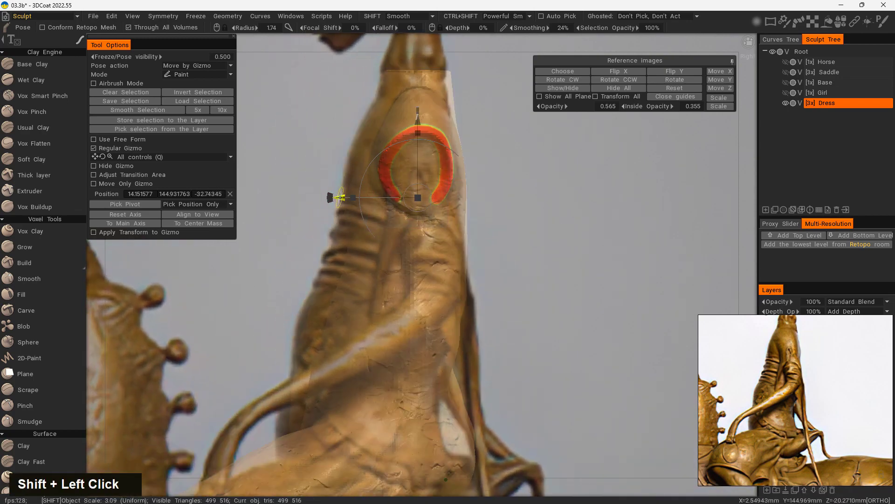
left_click_drag(419, 122, 419, 92, "shift")
Step: Pull the selected shoulder rim outward and down with the Pose gizmo to form a short sleeve, and adjust its position in the side view
left_click_drag(521, 233, 630, 227, "alt")
left_click_drag(473, 149, 466, 266)
left_click_drag(500, 169, 494, 174)
left_click_drag(578, 275, 458, 292, "alt")
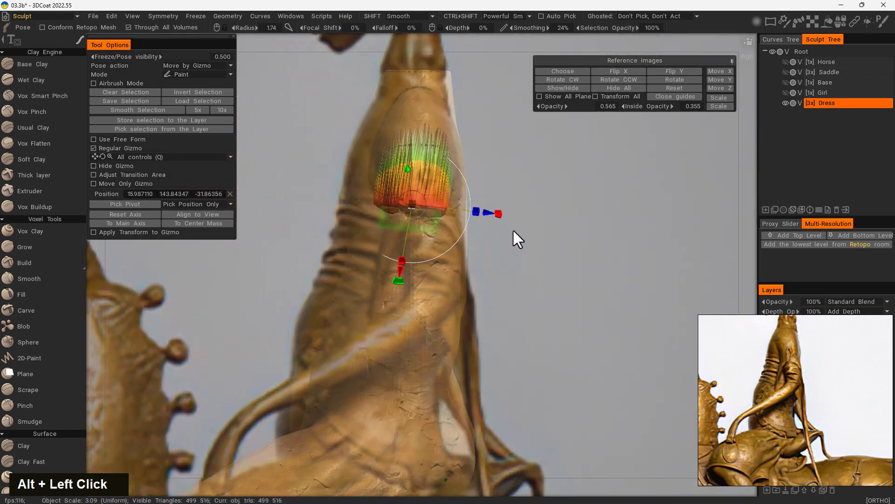
left_click_drag(416, 260, 404, 254)
Step: Set Inside Opacity to 0.475, then level the sleeve end and move it to about 17.55, 141.58, -34.47 to follow the reference
left_click_drag(634, 106, 647, 107)
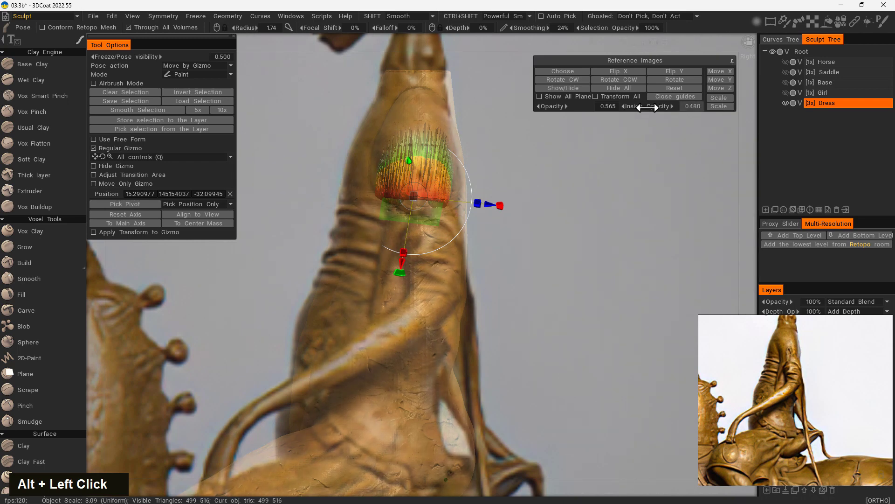
left_click_drag(428, 250, 435, 248)
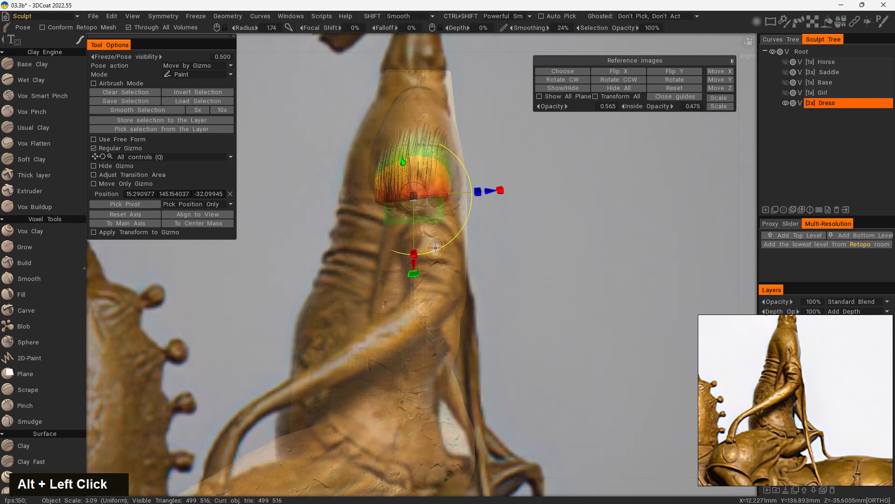
left_click_drag(490, 191, 499, 191)
left_click_drag(423, 260, 427, 283)
left_click_drag(493, 219, 503, 216)
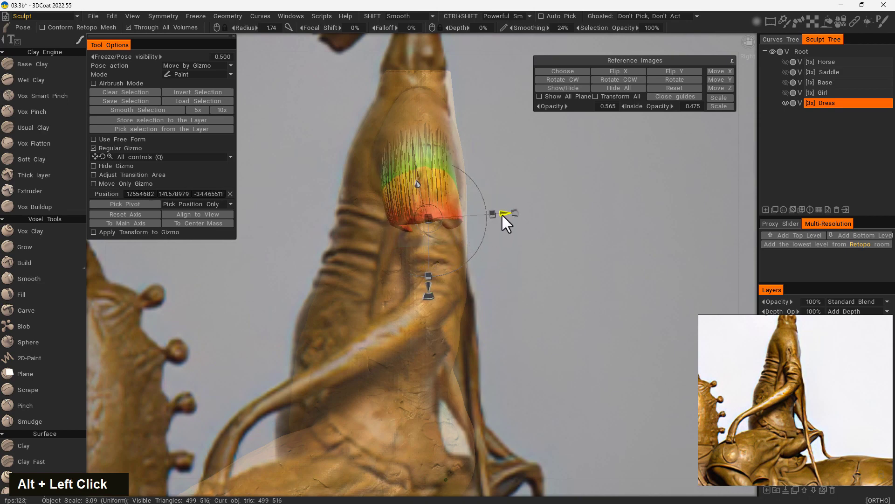
Step: Hide the reference overlay and clear the Pose selection on the sleeve
left_click_drag(526, 276, 518, 294, "alt")
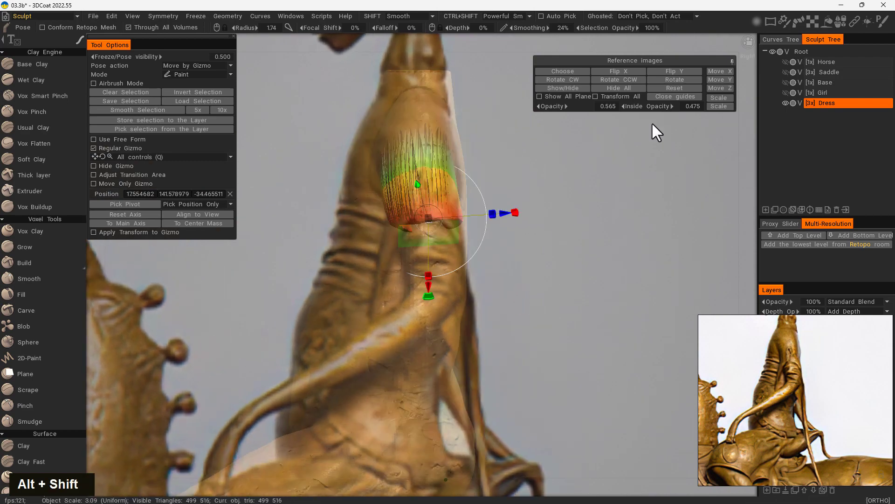
key("u")
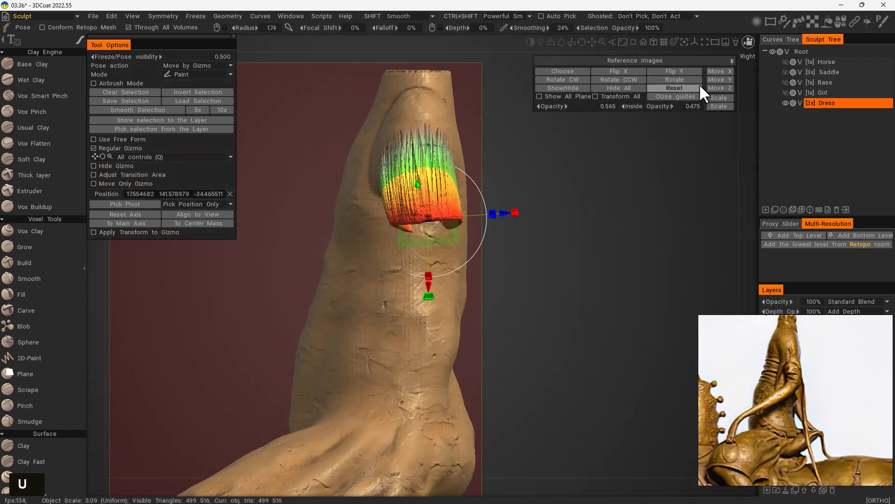
left_click(136, 92)
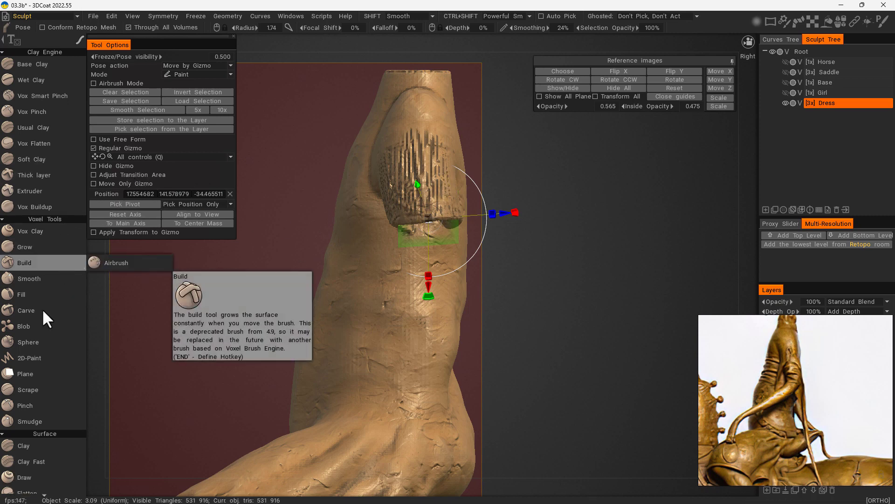
Step: Fill the stretched grooves on the new sleeve from the front and back using the Fill tool at radius 4.20 and depth 59%
left_click(63, 294)
mouse_move(427, 204)
left_mouse_down()
mouse_move(425, 180)
mouse_move(402, 191)
mouse_move(436, 200)
left_mouse_up()
left_click_drag(529, 223, 621, 225)
left_click_drag(446, 208, 442, 198)
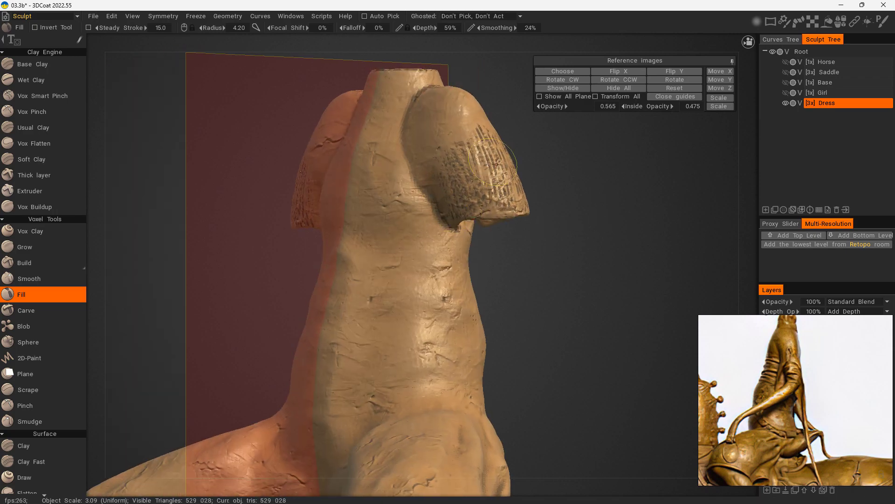
mouse_move(588, 221)
left_mouse_down()
mouse_move(520, 236)
mouse_move(460, 233)
left_mouse_up()
left_click_drag(431, 283, 352, 288)
left_click_drag(536, 191, 566, 176)
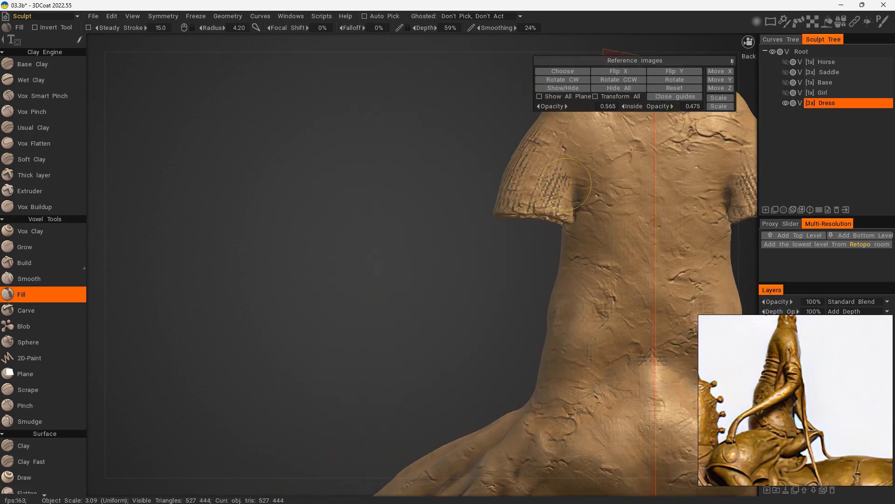
Step: Smooth the remaining streaks around the back, underside and open end of the sleeve
left_click_drag(435, 336, 557, 336)
mouse_move(543, 158)
left_mouse_down("shift")
mouse_move(527, 195)
mouse_move(518, 190)
mouse_move(549, 196)
mouse_move(526, 203)
left_mouse_up("shift")
left_click_drag(634, 258, 555, 262)
left_click_drag(588, 191, 630, 221, "shift")
left_click_drag(485, 261, 646, 265)
left_click_drag(548, 252, 564, 253, "shift")
left_click_drag(667, 260, 588, 264)
left_click_drag(541, 239, 528, 240, "shift")
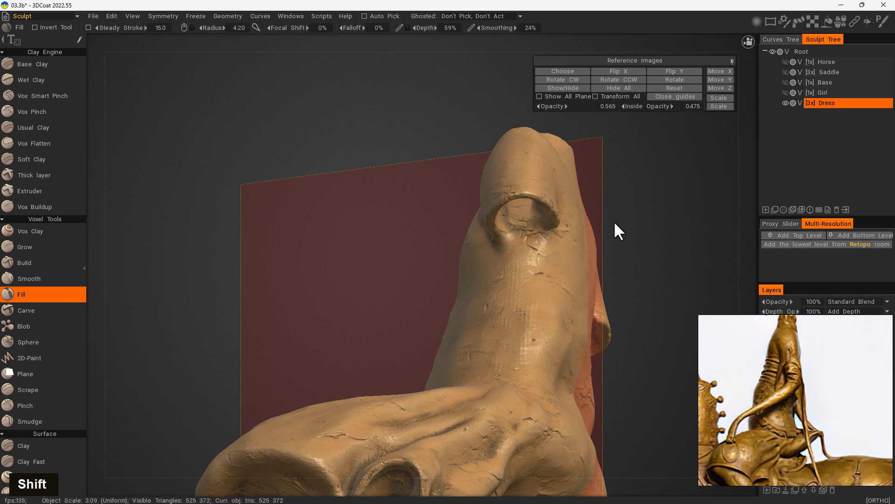
left_click_drag(616, 230, 590, 244)
left_click(439, 286, "shift")
left_click_drag(359, 345, 590, 281)
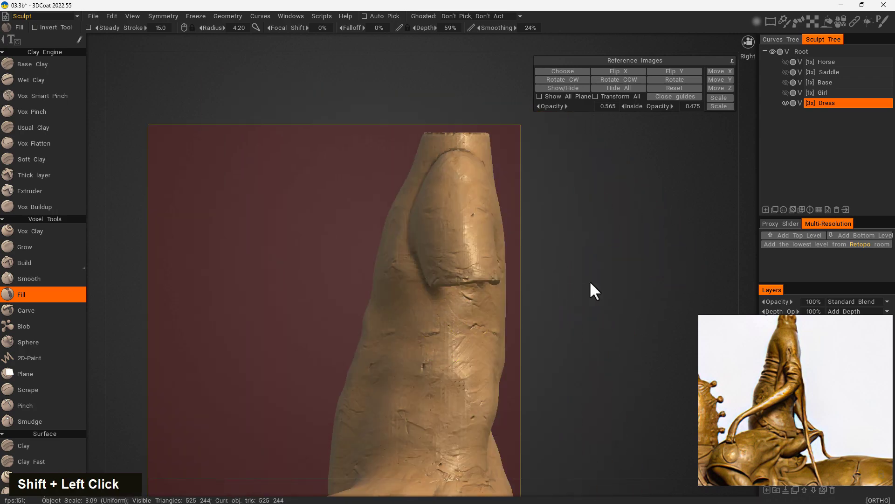
Step: Show the horse, saddle, base and girl again and check the sleeved dress from the front, side and back
middle_click_drag(590, 281, 629, 167, "alt")
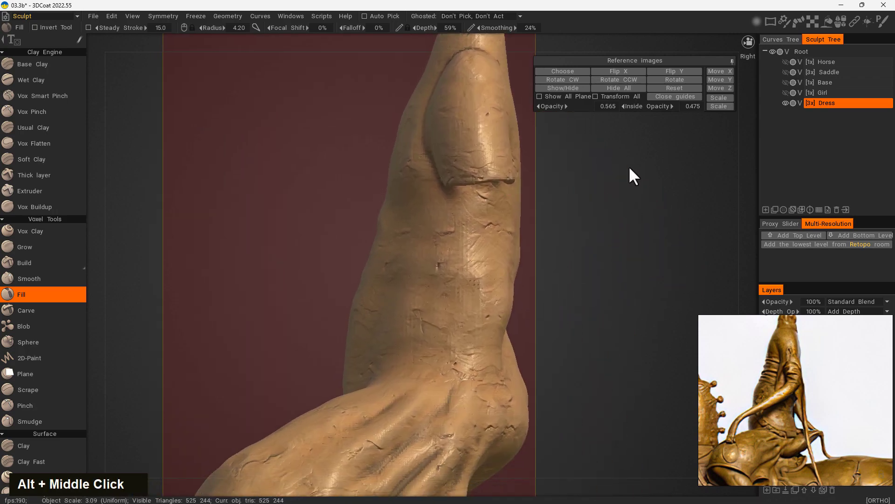
right_click_drag(629, 166, 527, 250)
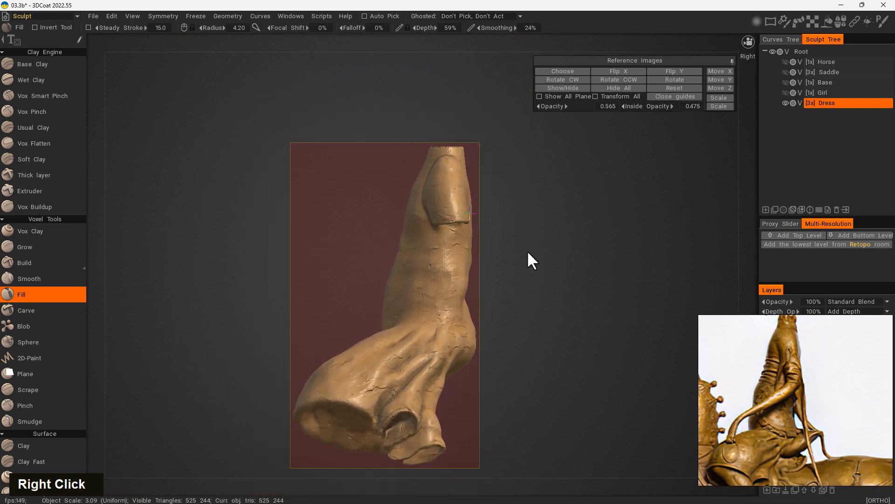
left_click_drag(528, 253, 608, 287)
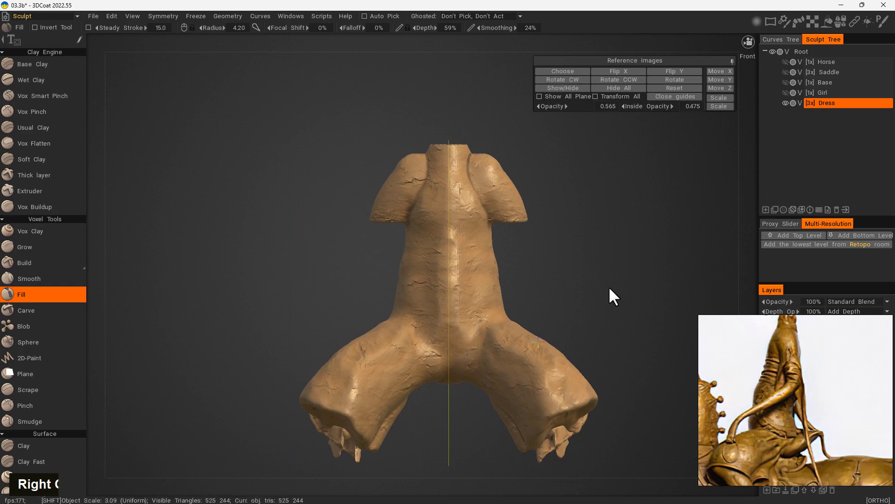
double_click(787, 61)
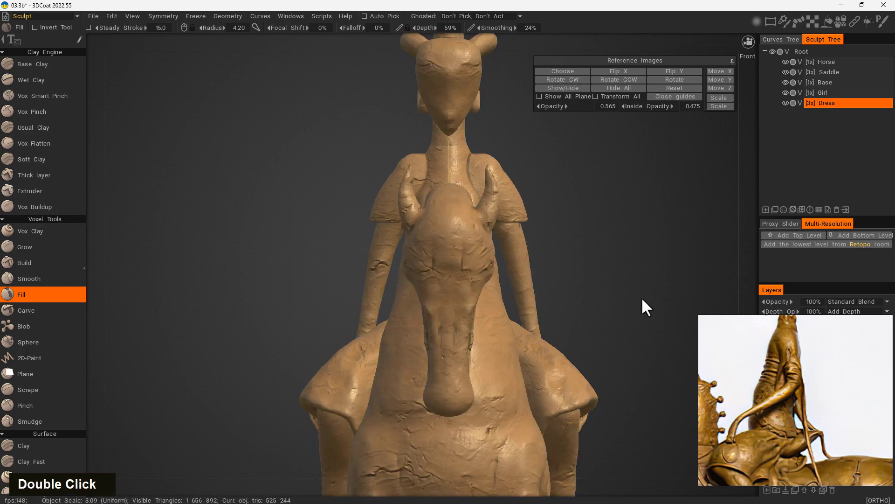
left_click_drag(641, 297, 522, 306)
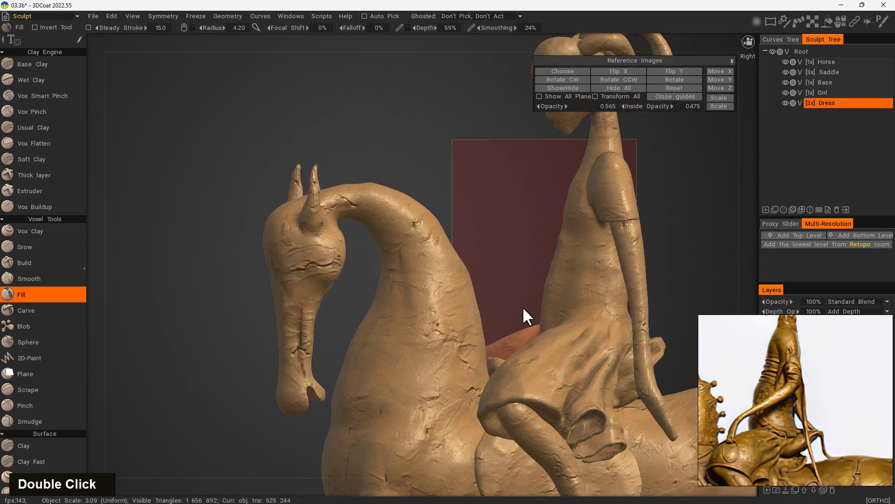
left_click_drag(692, 207, 544, 149)
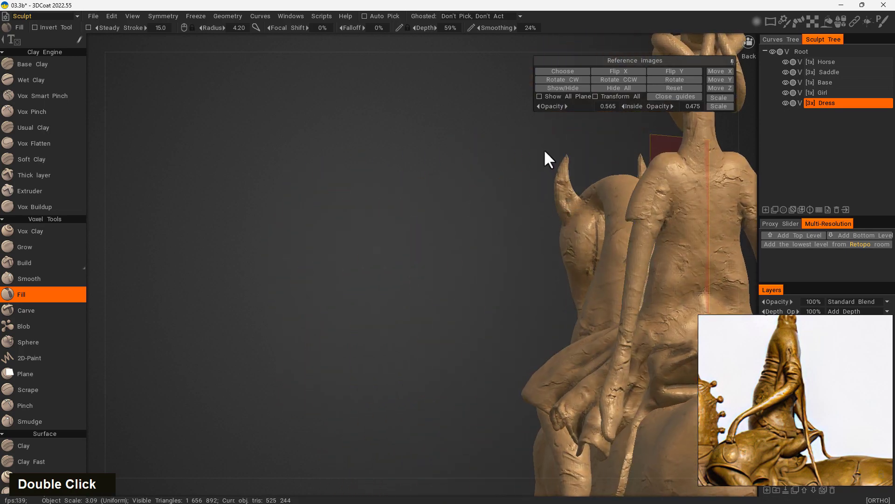
mouse_move(543, 149)
middle_mouse_down()
mouse_move(316, 286)
mouse_move(639, 236)
mouse_move(449, 185)
mouse_move(365, 286)
mouse_move(480, 189)
mouse_move(601, 183)
middle_mouse_up()
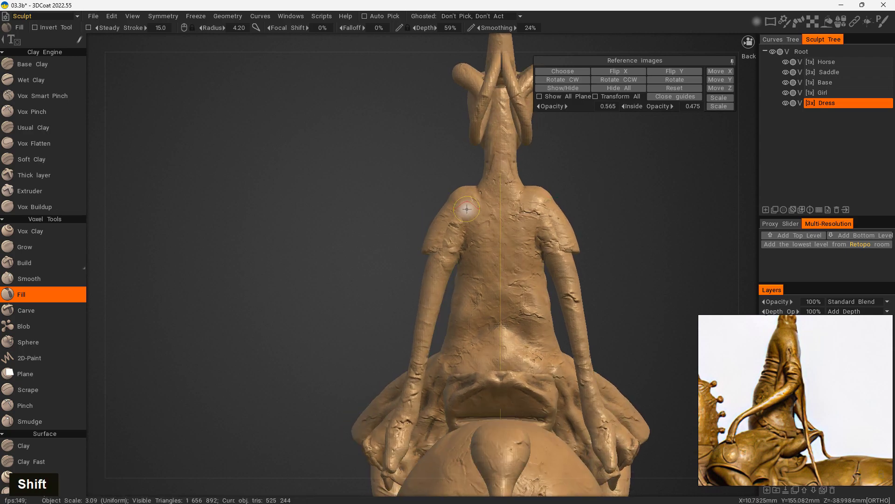
Step: Reshape the top of the dress shoulder in the back view using the Move tool, refining it at radius 6.89
key("space")
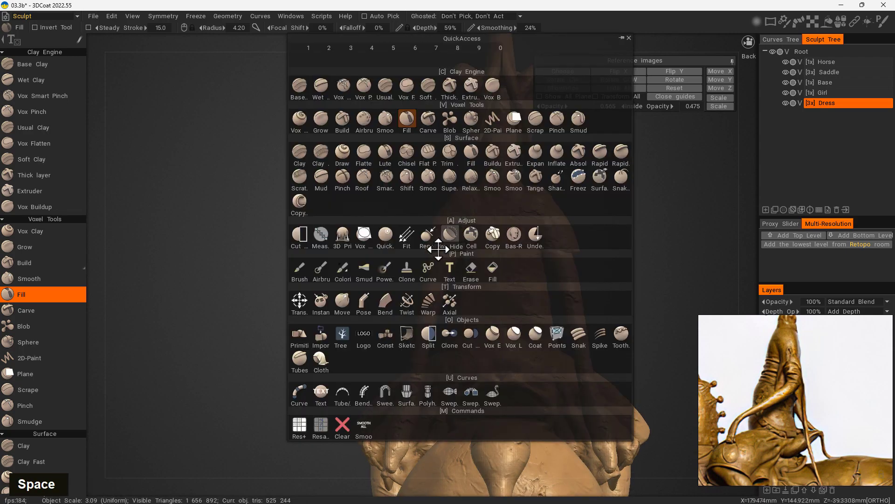
left_click(342, 301)
right_click_drag(475, 196, 459, 198)
left_click_drag(459, 188, 457, 200)
right_click_drag(445, 197, 440, 196)
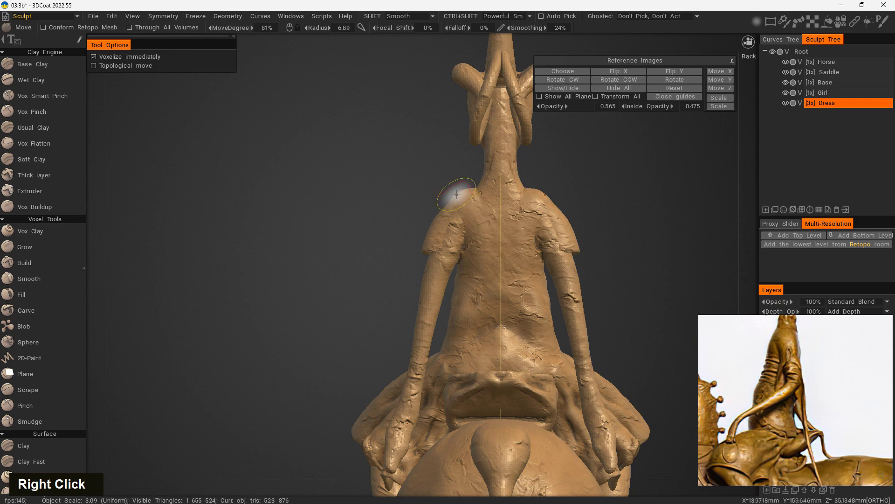
left_click_drag(456, 193, 455, 195)
Step: Adjust the sleeve's outer contour below the shoulder in the back view with Move at radius 11.7, then 8.35
mouse_move(422, 250)
right_mouse_down()
mouse_move(406, 247)
mouse_move(378, 300)
right_mouse_up()
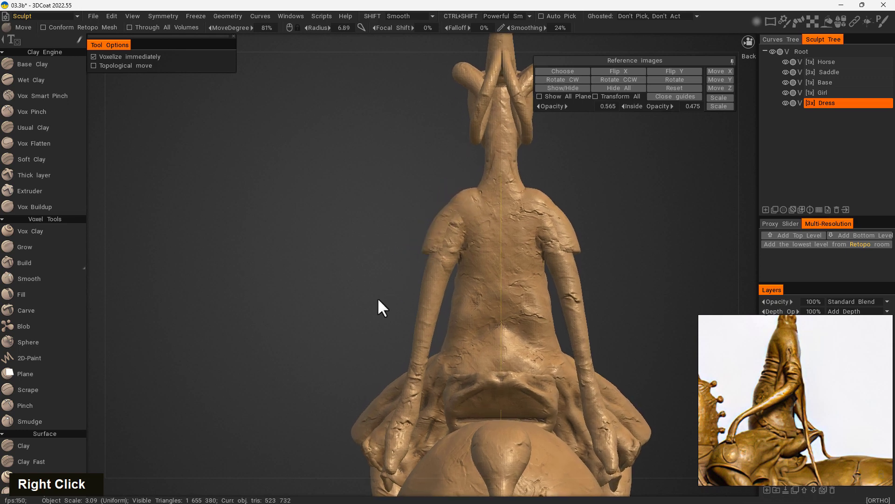
right_click_drag(446, 232, 472, 235)
left_click_drag(433, 224, 439, 222)
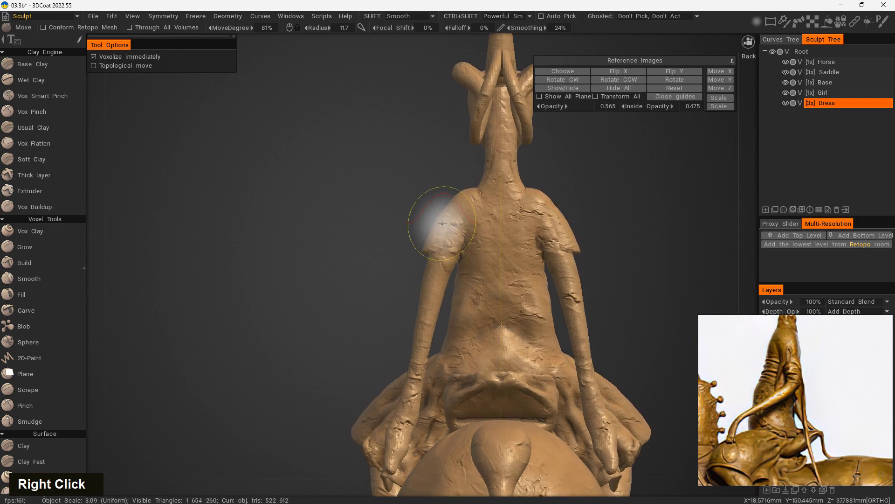
right_click_drag(455, 214, 450, 211)
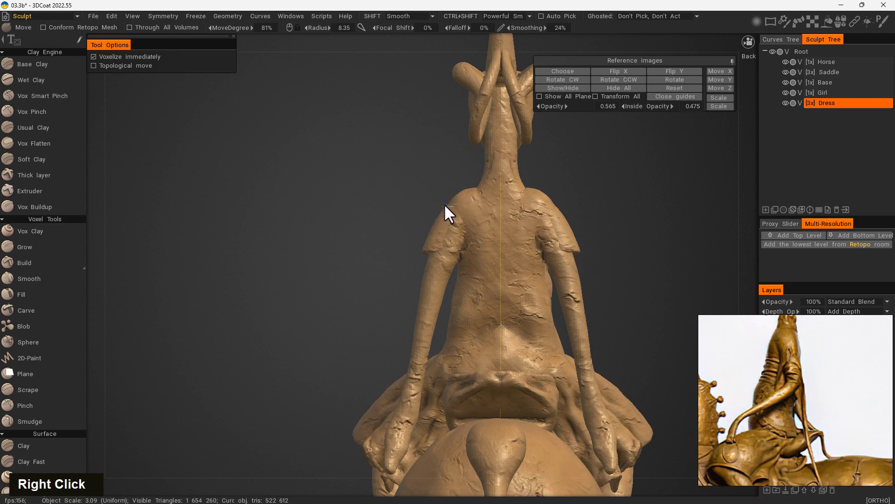
key("Caps_Lock")
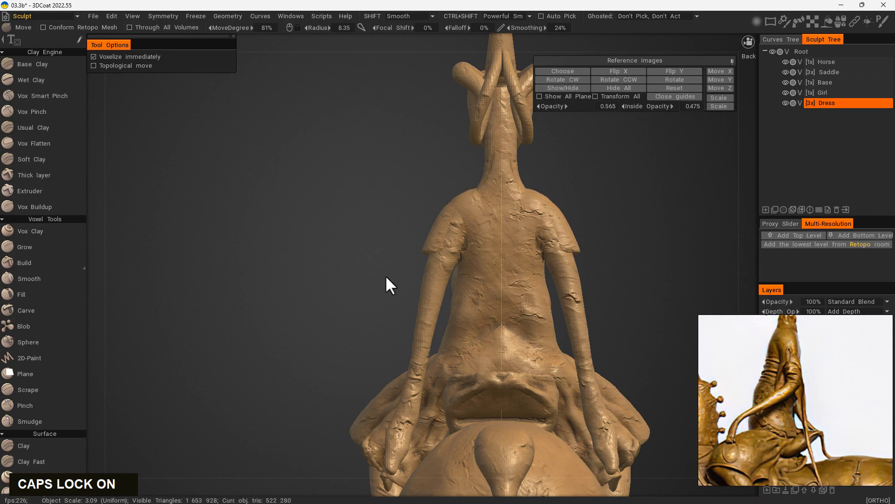
Step: Pull the sleeve's rear edge backward in the side view with Move at radius 15.9, then adjust its front edge at radius 8.61
left_click_drag(308, 358, 466, 319)
mouse_move(469, 325)
right_mouse_down()
mouse_move(475, 242)
mouse_move(456, 228)
right_mouse_up()
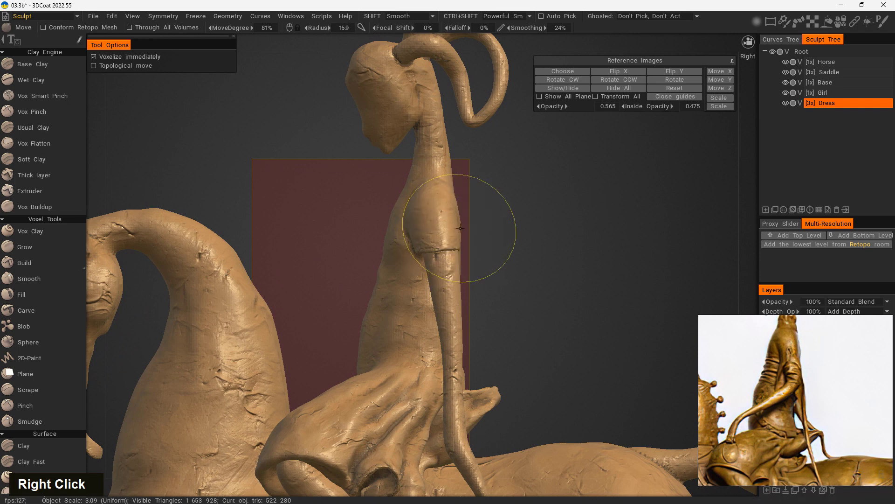
left_click_drag(456, 229, 461, 229)
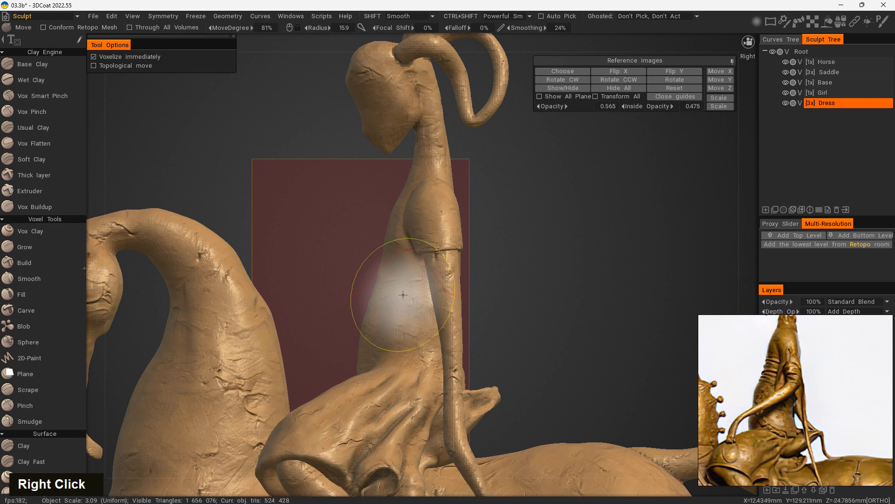
right_click_drag(413, 231, 389, 232)
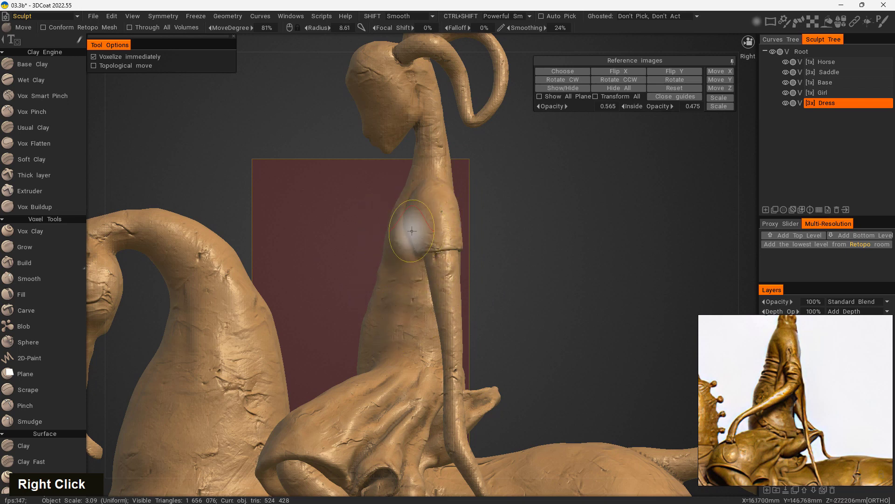
left_click_drag(412, 231, 411, 228)
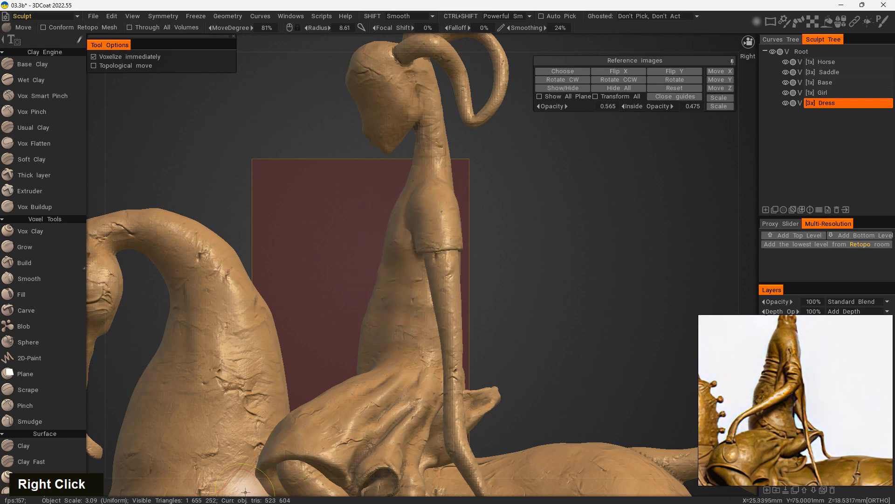
Step: Reshape the sleeve's front and hem around the upper arm with Move at radius 8.61 and smooth the result
mouse_move(513, 289)
left_mouse_down()
mouse_move(544, 283)
mouse_move(643, 303)
left_mouse_up()
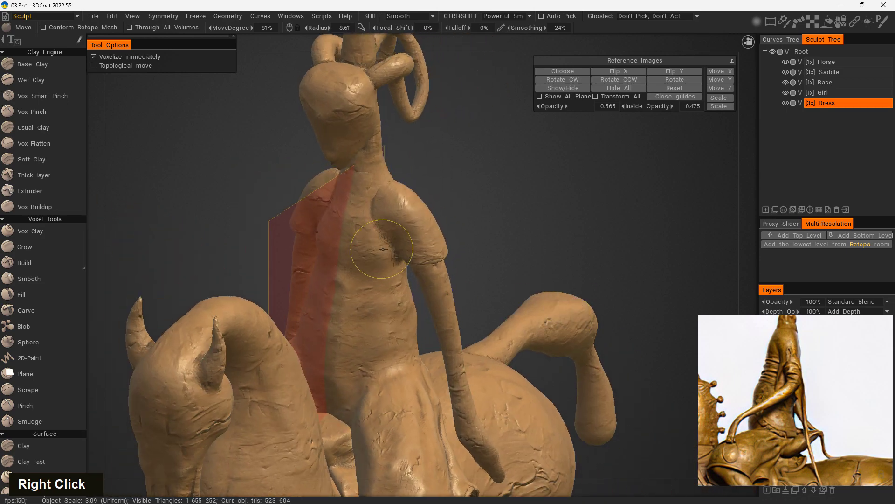
right_click_drag(429, 282, 471, 252)
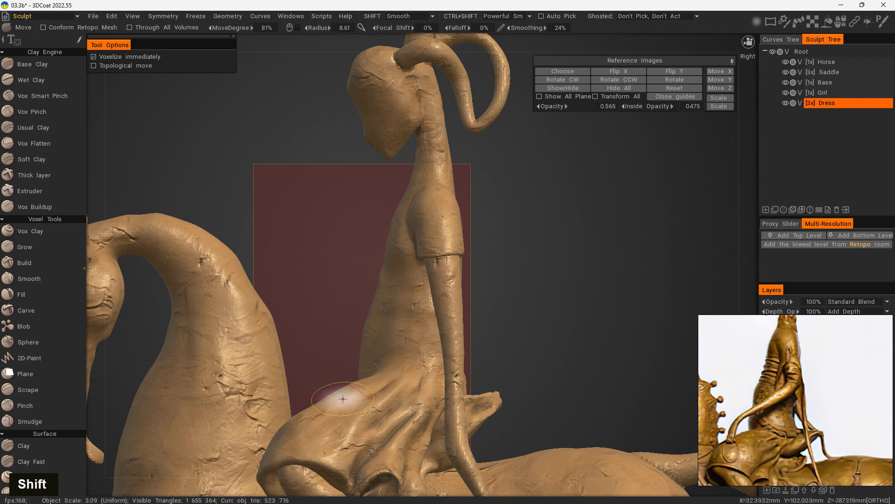
mouse_move(462, 255)
left_mouse_down()
mouse_move(470, 253)
mouse_move(417, 258)
left_mouse_up()
left_click_drag(501, 288, 504, 163)
mouse_move(559, 219)
left_mouse_down("shift")
mouse_move(574, 374)
mouse_move(579, 363)
left_mouse_up("shift")
Step: Compare the sleeve and arm in the side view with the reference photos, examining the arm from the opposite side of the sculpture
middle_click_drag(583, 353, 541, 114, "alt")
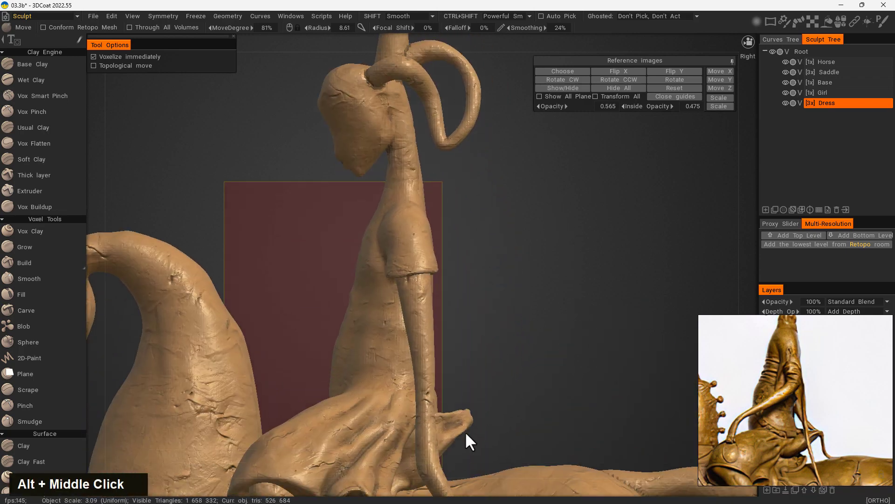
middle_click_drag(522, 295, 531, 189)
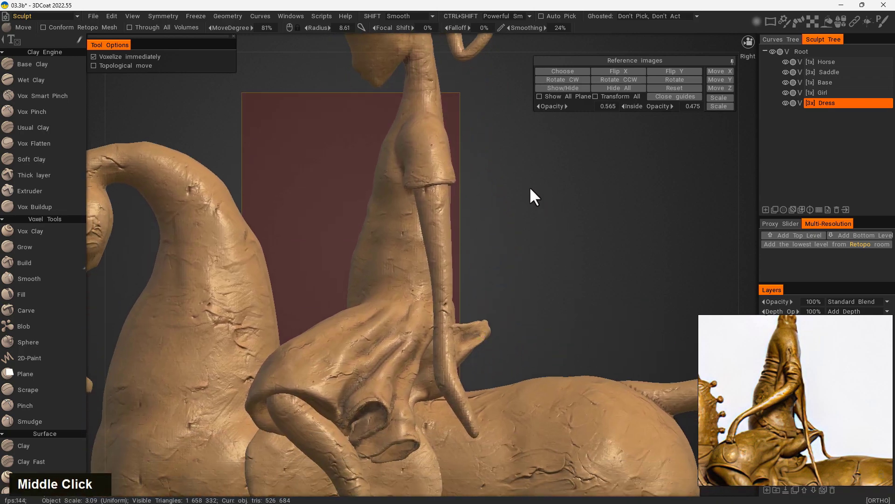
middle_click_drag(818, 445, 804, 402)
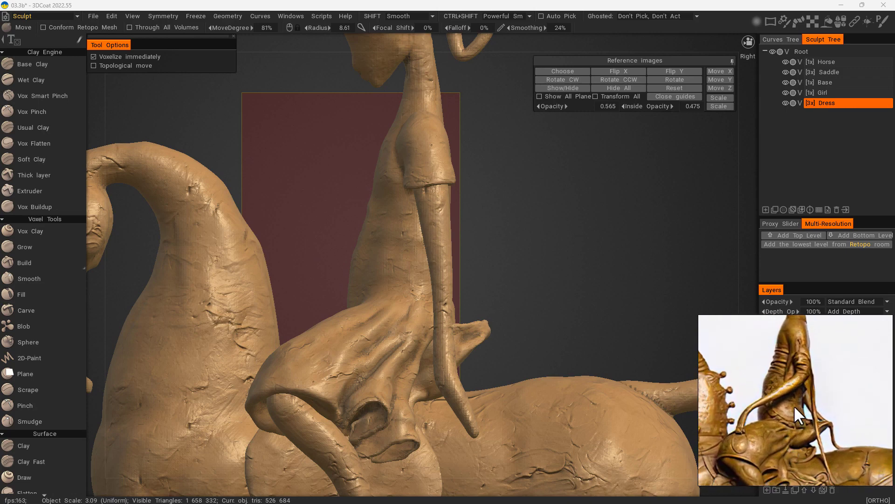
scroll(793, 401, "down", 5)
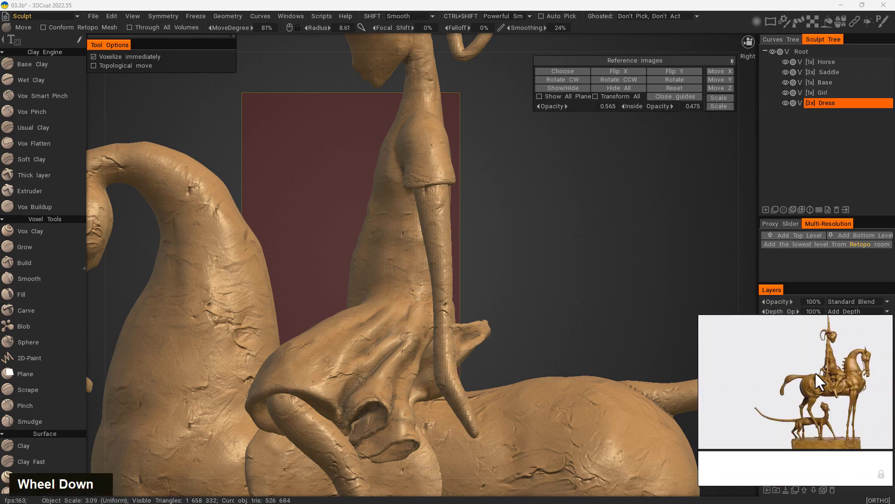
scroll(821, 359, "up", 3)
left_click_drag(741, 407, 773, 410)
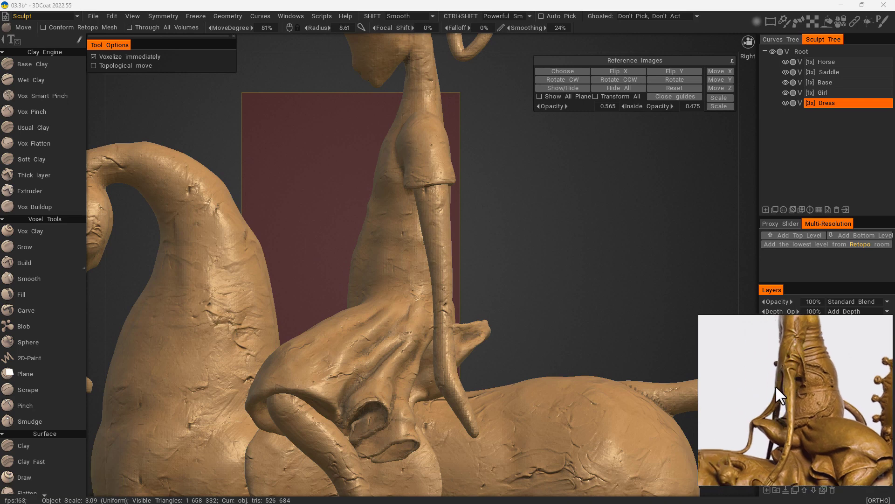
Step: Examine the sleeve, shoulder and arm in the reference photos of the sculpture from both sides
left_click_drag(776, 385, 886, 373)
left_click_drag(726, 390, 887, 396)
scroll(886, 396, "down", 2)
scroll(790, 413, "down", 3)
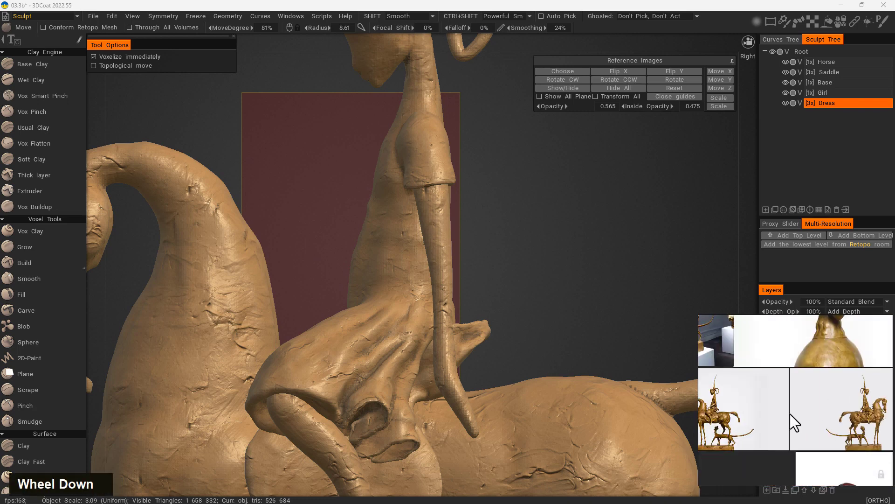
scroll(785, 391, "up", 4)
scroll(783, 414, "down", 3)
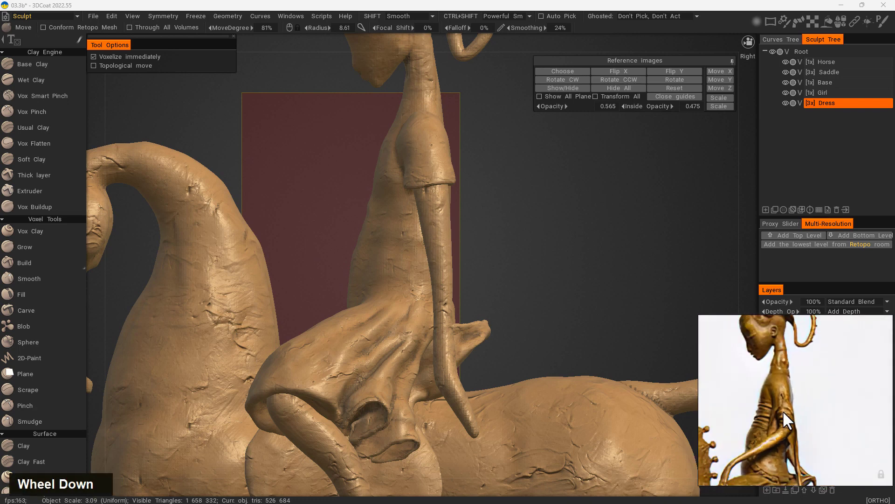
scroll(802, 404, "up", 4)
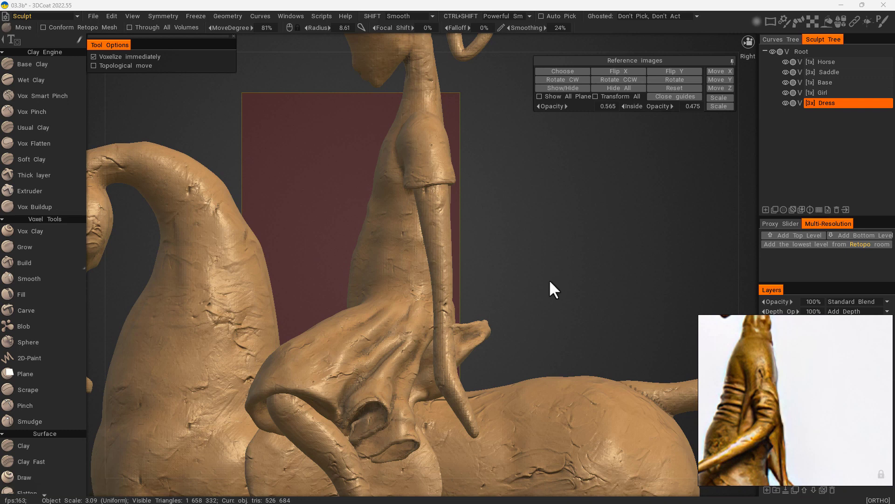
Step: Isolate the Dress volume and activate the Pose tool in Paint mode with its gizmo hidden
left_click(785, 103, "alt")
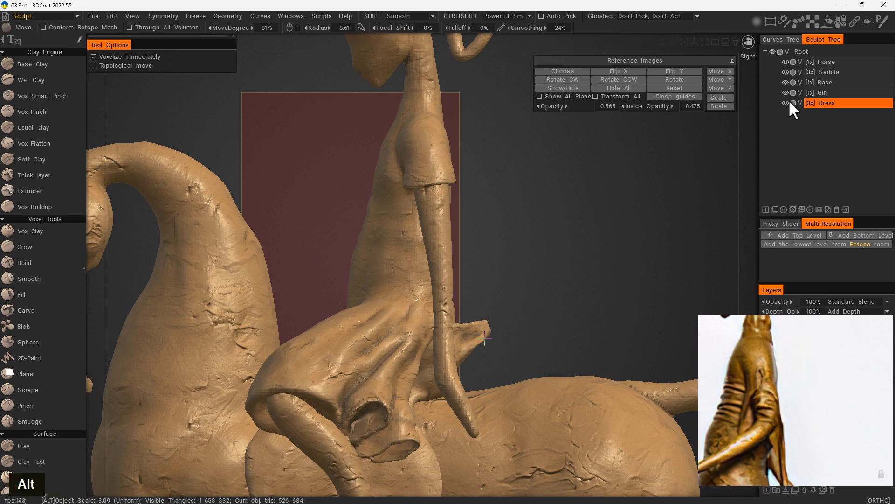
left_click(786, 102, "alt")
left_click_drag(585, 247, 447, 276, "alt")
key("space")
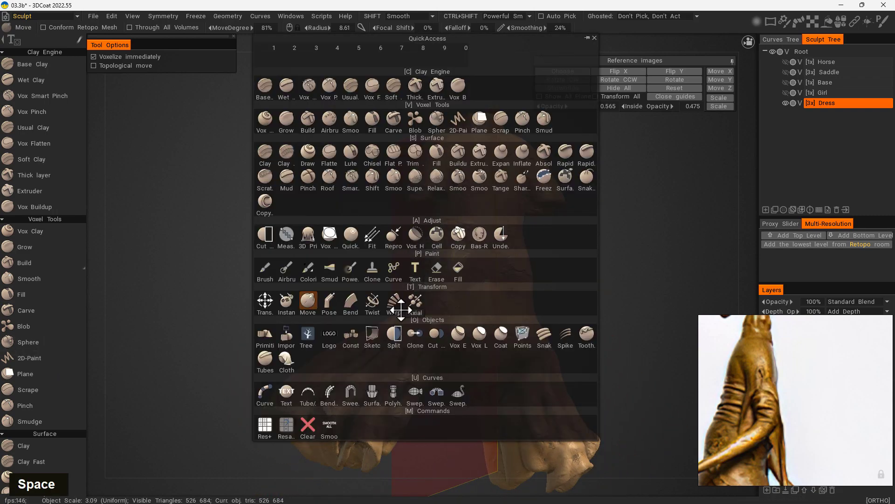
left_click(328, 301)
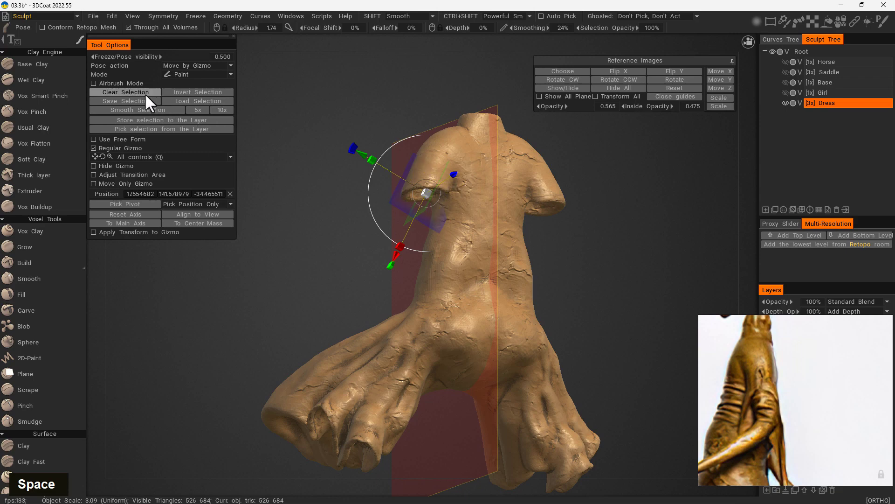
left_click(94, 165)
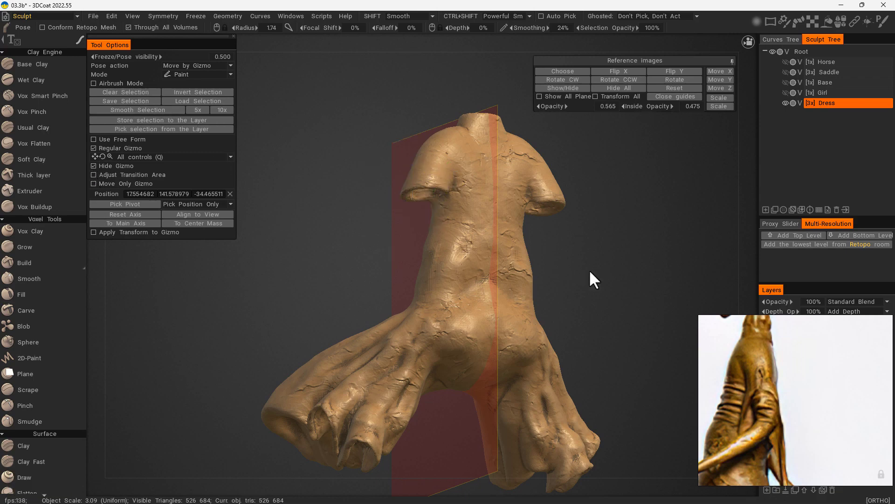
Step: Paint a Pose selection along the rear half of the sleeve opening's rim with a 1.28 radius
mouse_move(590, 287)
left_mouse_down("alt")
mouse_move(596, 230)
mouse_move(546, 229)
left_mouse_up("alt")
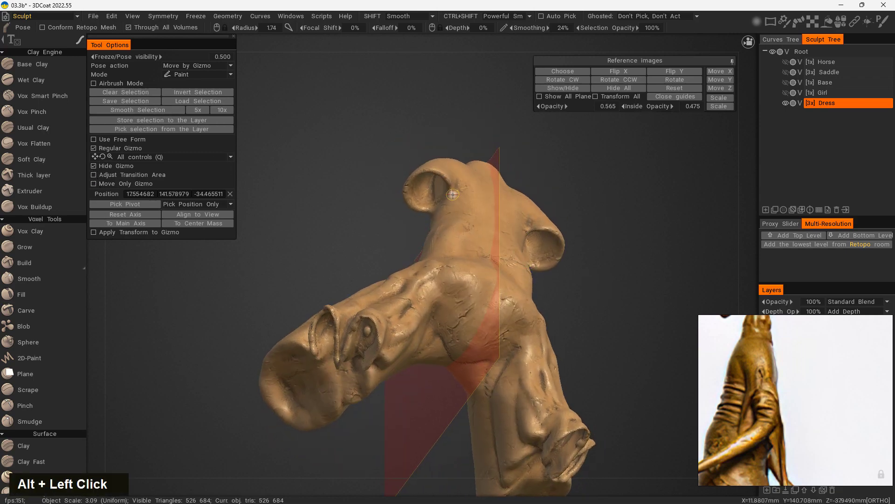
right_click_drag(427, 194, 685, 156, "alt")
middle_click_drag(686, 156, 591, 251, "alt")
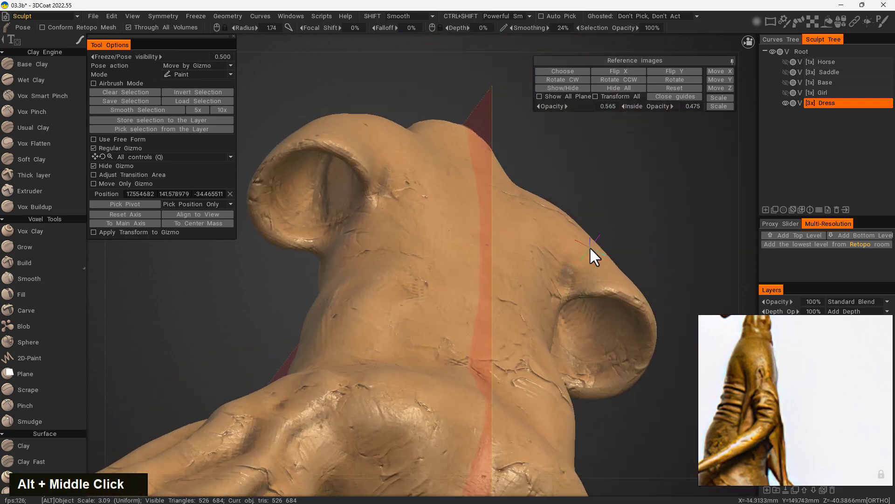
mouse_move(589, 246)
left_mouse_down("alt")
mouse_move(639, 191)
mouse_move(632, 200)
left_mouse_up("alt")
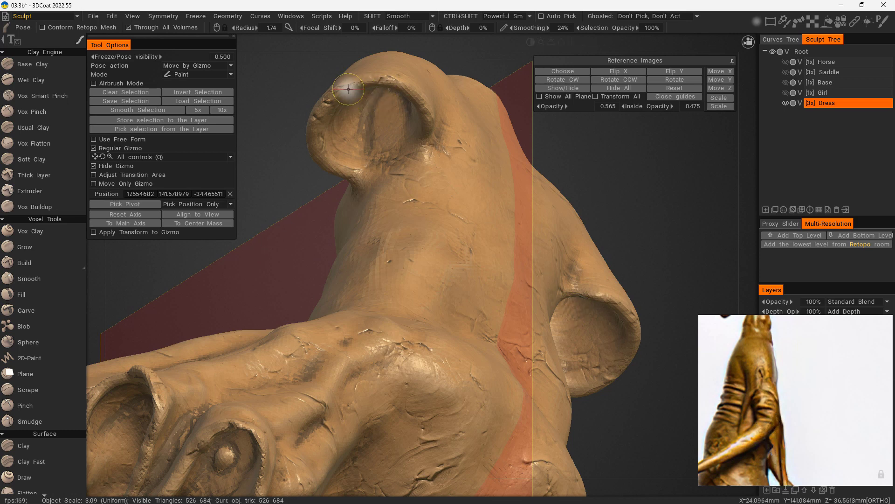
right_click_drag(355, 83, 345, 89)
left_click_drag(345, 89, 369, 80)
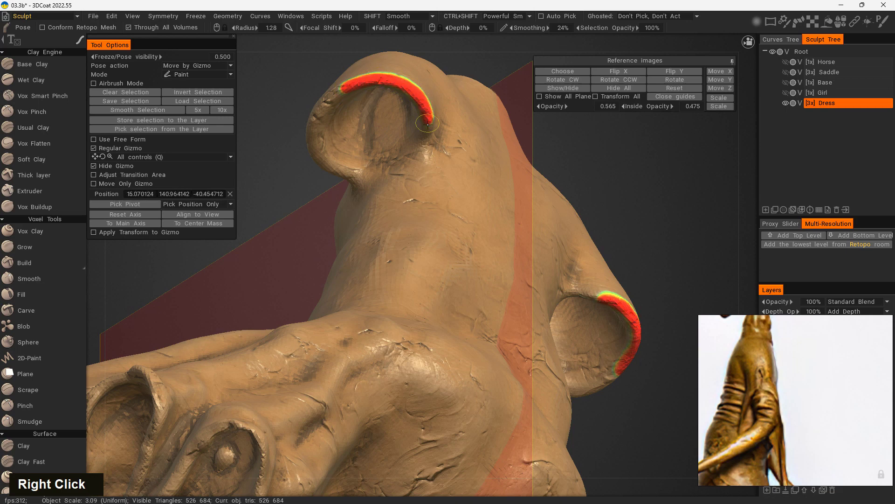
left_click_drag(396, 158, 388, 161)
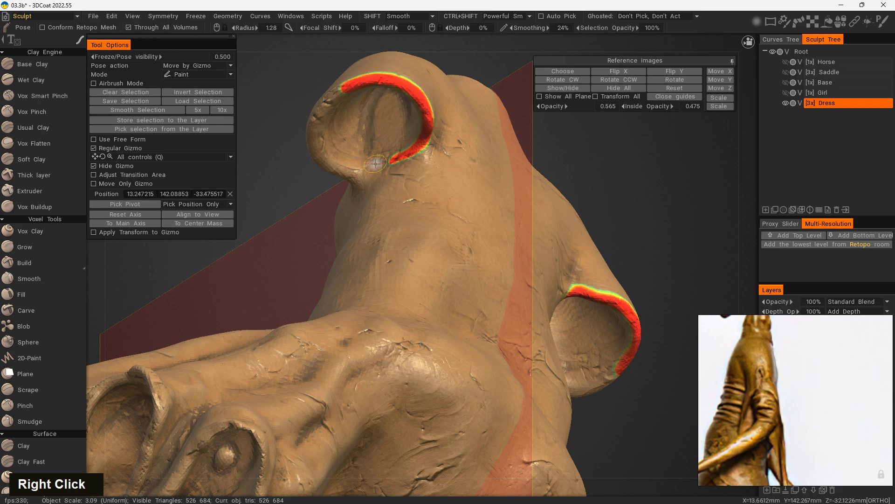
mouse_move(298, 195)
left_mouse_down("alt")
mouse_move(286, 198)
mouse_move(372, 253)
left_mouse_up("alt")
mouse_move(371, 254)
right_mouse_down("alt")
mouse_move(532, 225)
mouse_move(450, 212)
right_mouse_up("alt")
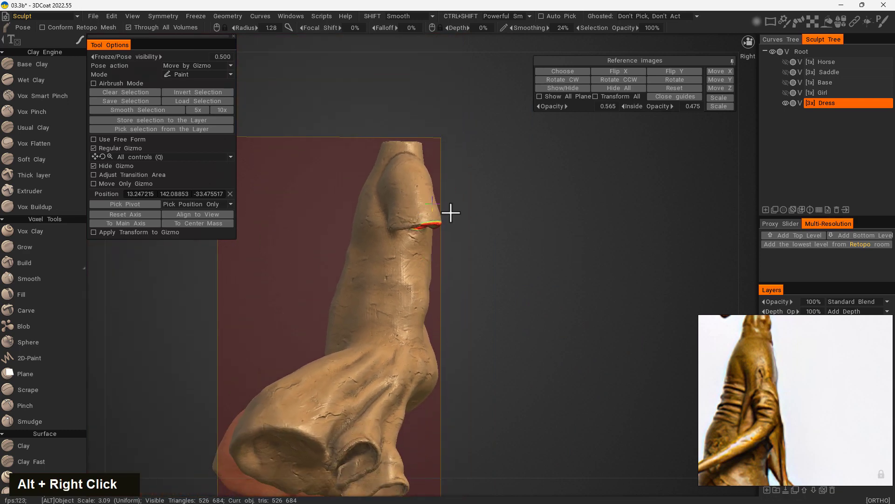
left_click_drag(449, 212, 514, 253, "alt")
right_click_drag(514, 253, 562, 269, "alt")
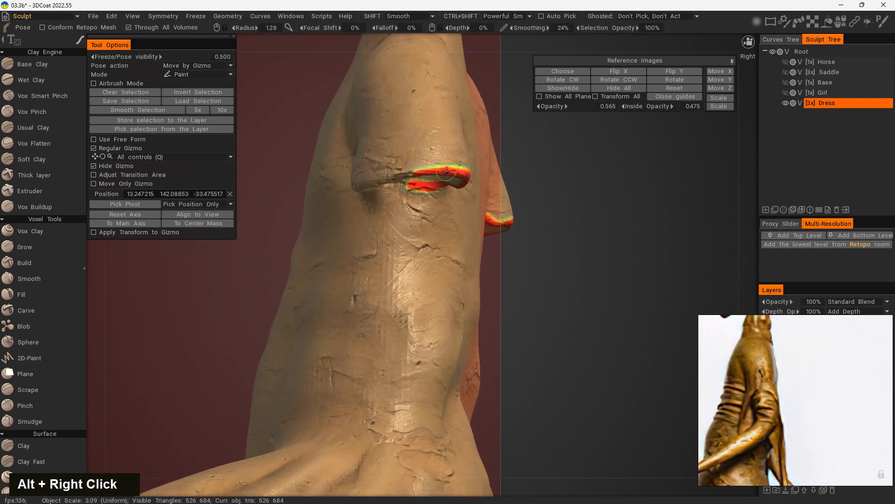
mouse_move(528, 236)
right_mouse_down("alt")
mouse_move(528, 245)
mouse_move(620, 259)
right_mouse_up("alt")
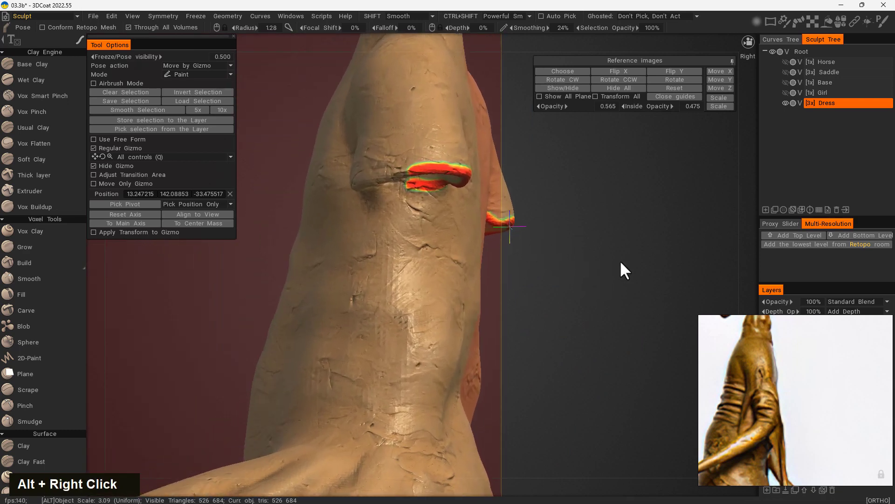
mouse_move(620, 260)
left_mouse_down("alt")
mouse_move(566, 220)
mouse_move(631, 289)
left_mouse_up("alt")
right_click_drag(631, 290, 684, 416, "alt")
Step: Show the Pose gizmo, reset its axes and reposition only the gizmo at the sleeve's rear edge in the side view
left_click_drag(797, 444, 807, 353)
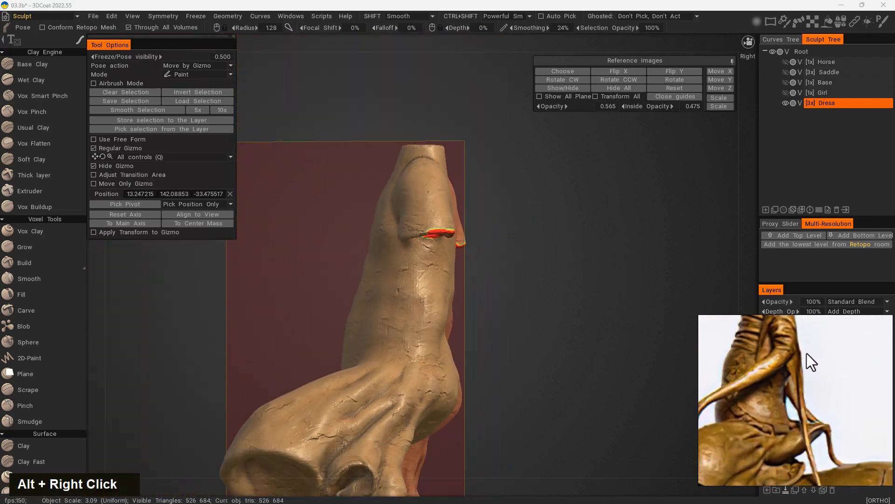
left_click_drag(773, 414, 808, 433)
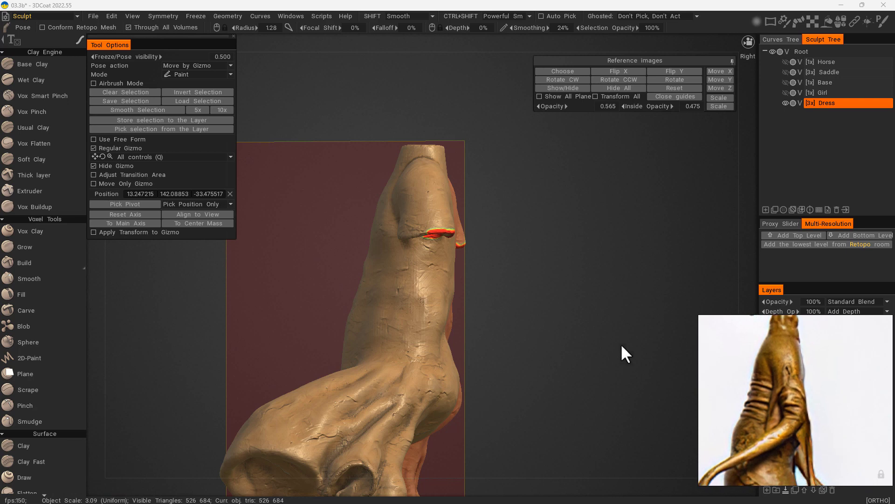
mouse_move(538, 261)
left_mouse_down()
mouse_move(525, 295)
mouse_move(538, 287)
left_mouse_up()
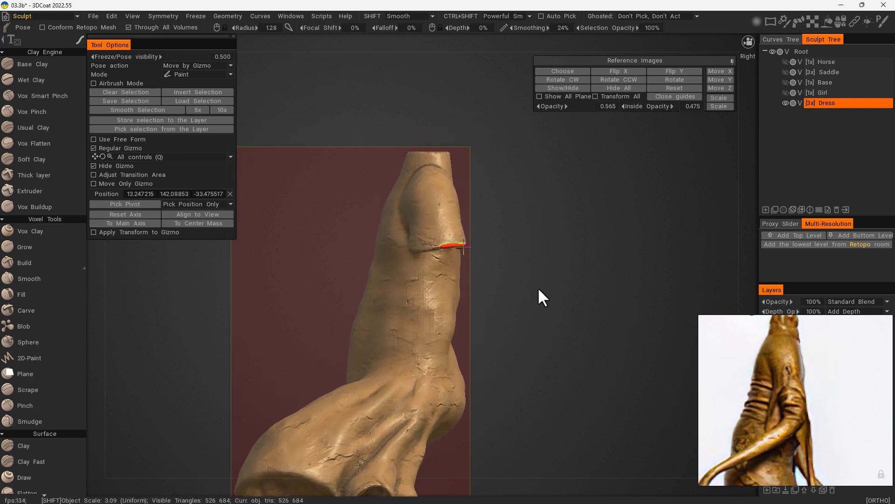
middle_click_drag(360, 350, 358, 291, "alt")
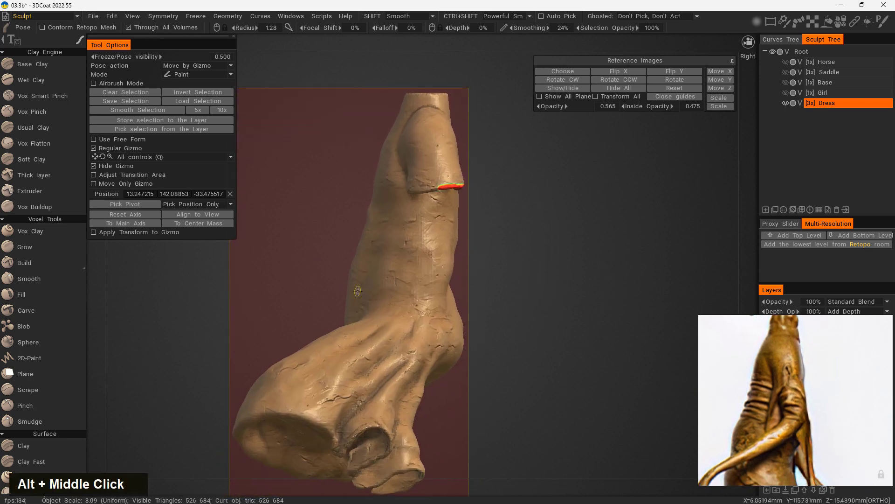
left_click(94, 166)
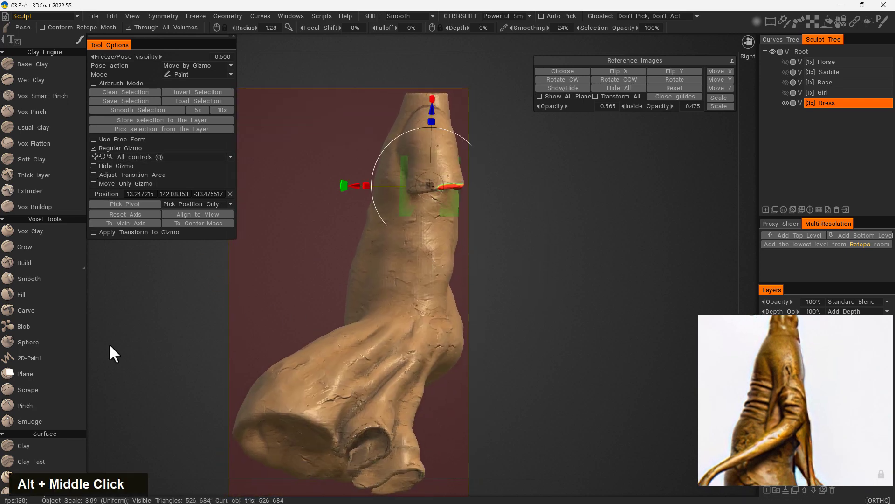
left_click(136, 214)
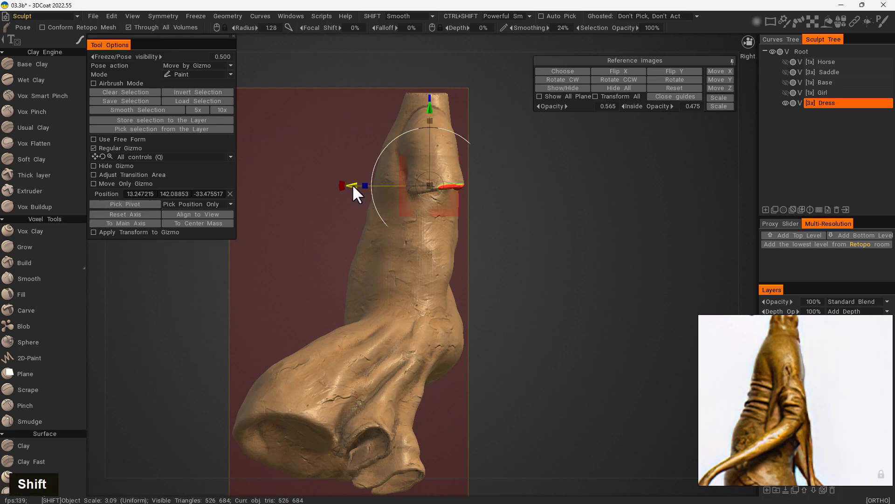
left_click_drag(352, 186, 381, 189, "shift")
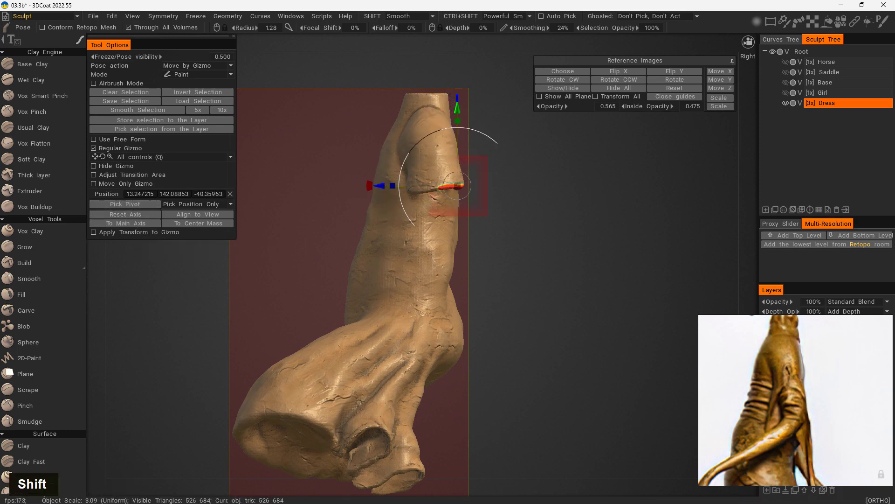
Step: Pull the selected sleeve rims down and backward into long strips, bringing the gizmo to about Y 108.4, Z -48.4
left_click_drag(457, 109, 474, 244, "shift")
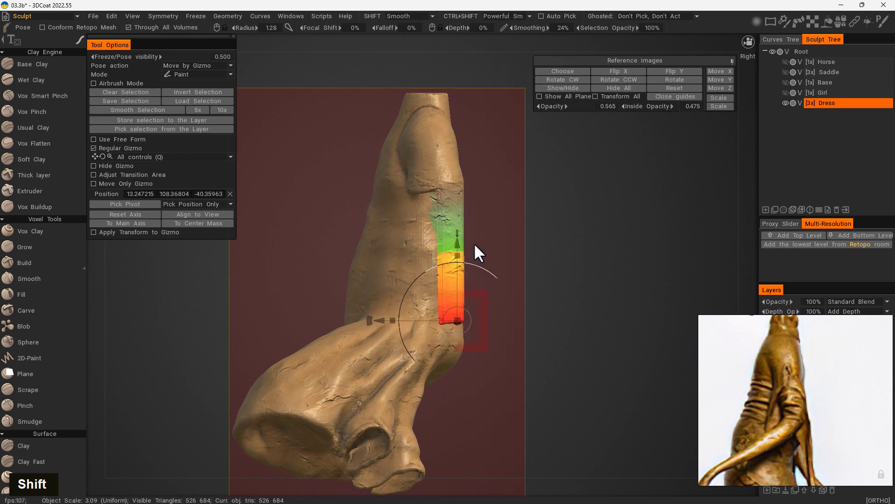
middle_click_drag(813, 455, 789, 377)
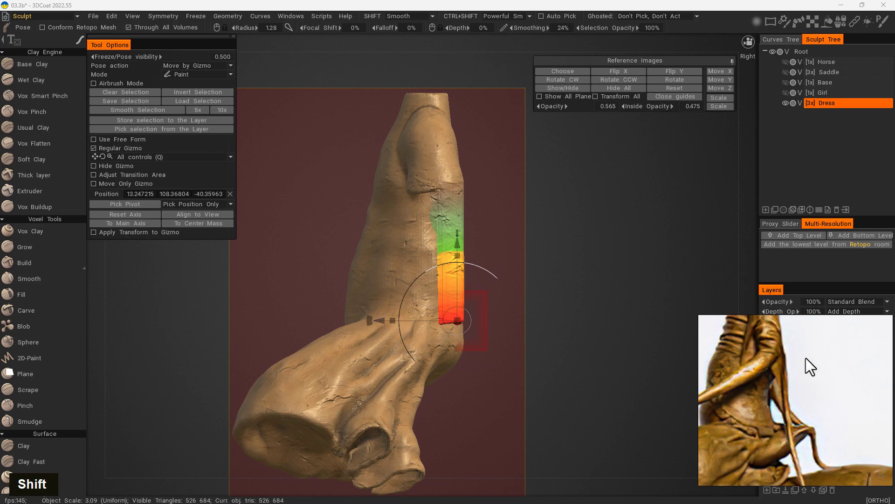
left_click_drag(390, 323, 423, 322)
Step: Move the sleeve strips outward to about X 19.2, taper their lower ends and lengthen them down to about Y 101.4
left_click_drag(595, 350, 472, 352)
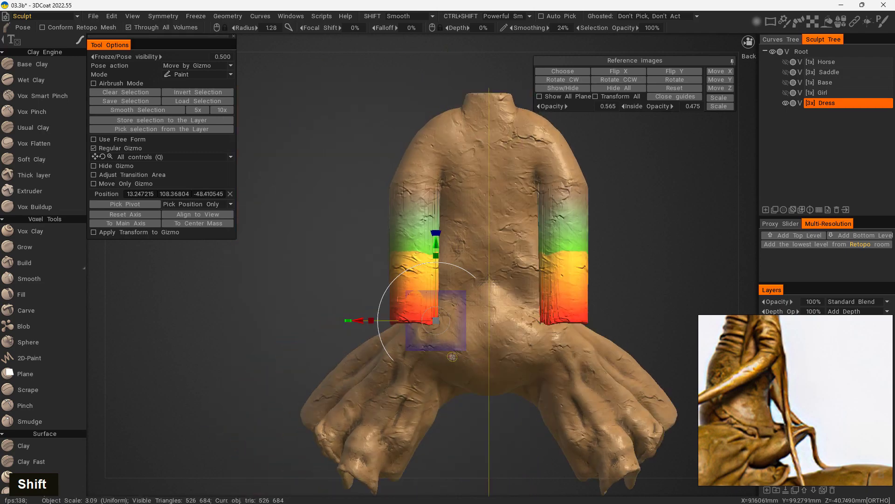
mouse_move(371, 321)
left_mouse_down()
mouse_move(398, 323)
mouse_move(331, 322)
mouse_move(458, 340)
mouse_move(439, 343)
mouse_move(430, 322)
mouse_move(479, 332)
left_mouse_up()
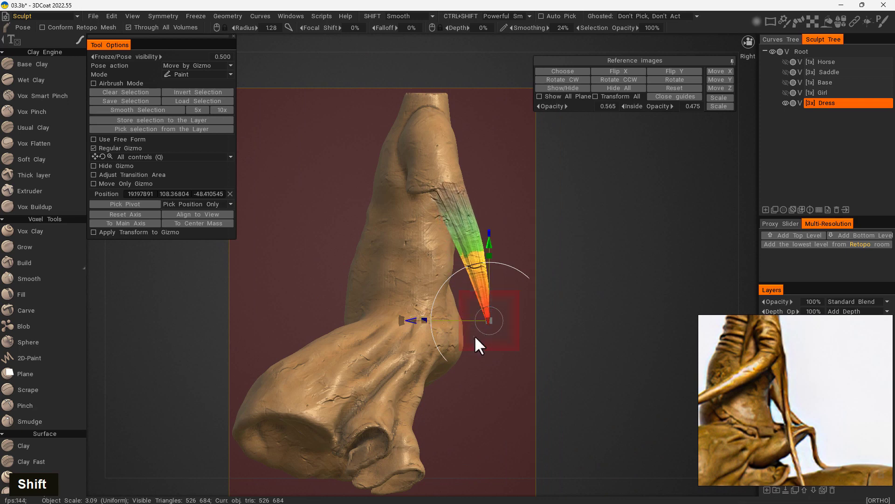
left_click_drag(489, 243, 490, 272)
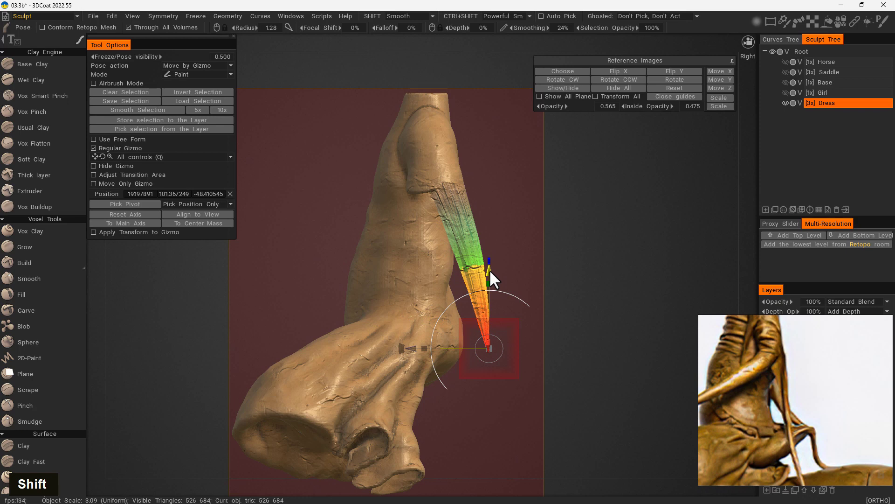
Step: Compare the length and direction of the sleeve strips with the reference photo, viewing the dress at an angle
left_click_drag(831, 431, 824, 357)
right_click_drag(819, 433, 830, 413)
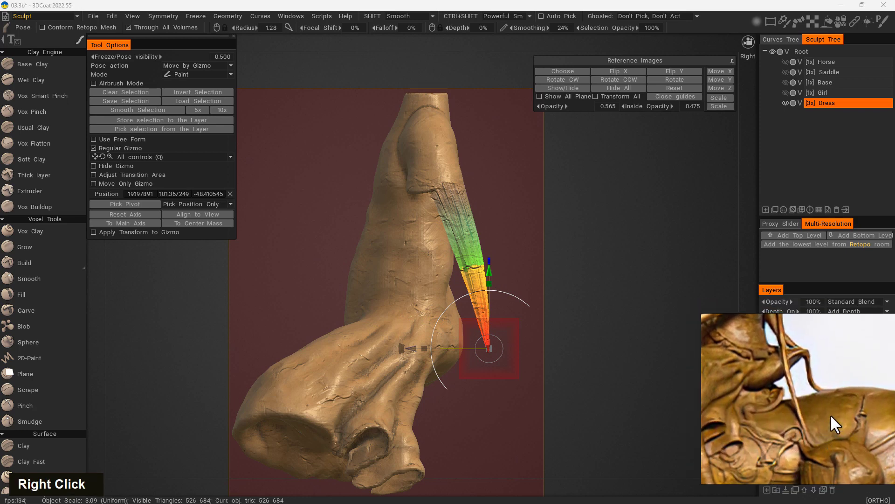
scroll(793, 385, "down", 2)
scroll(791, 401, "down", 2)
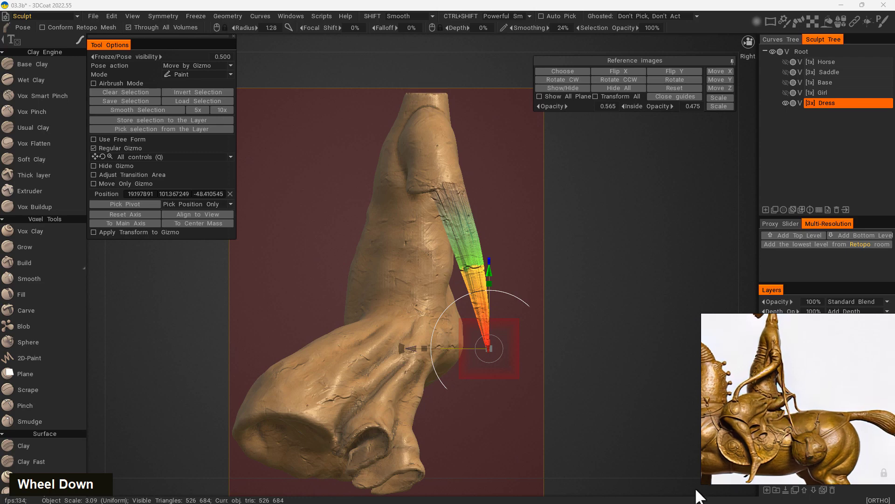
mouse_move(574, 372)
left_mouse_down()
mouse_move(656, 364)
mouse_move(535, 388)
left_mouse_up()
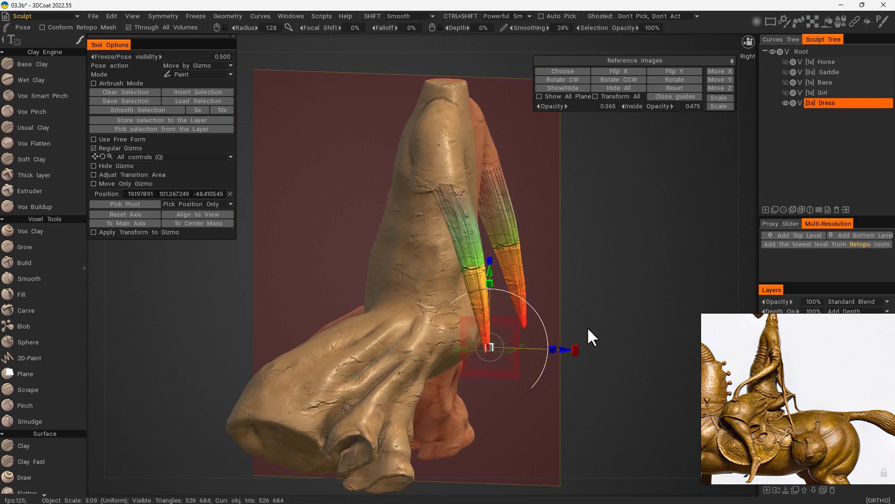
Step: Reposition the Pose gizmo along the masked hanging sleeve ends of the dress and scale their tips wider
left_click_drag(587, 326, 595, 314)
left_click_drag(525, 248, 508, 154, "shift")
left_click_drag(432, 228, 426, 229, "shift")
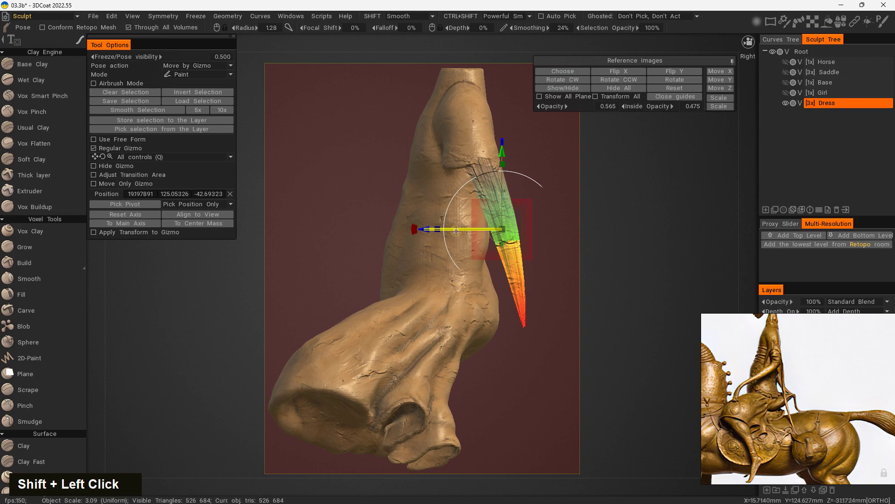
mouse_move(570, 183)
left_mouse_down()
mouse_move(645, 293)
mouse_move(544, 262)
left_mouse_up()
mouse_move(586, 225)
left_mouse_down("shift")
mouse_move(608, 275)
mouse_move(569, 250)
mouse_move(582, 250)
mouse_move(565, 250)
mouse_move(591, 309)
mouse_move(576, 276)
left_mouse_up("shift")
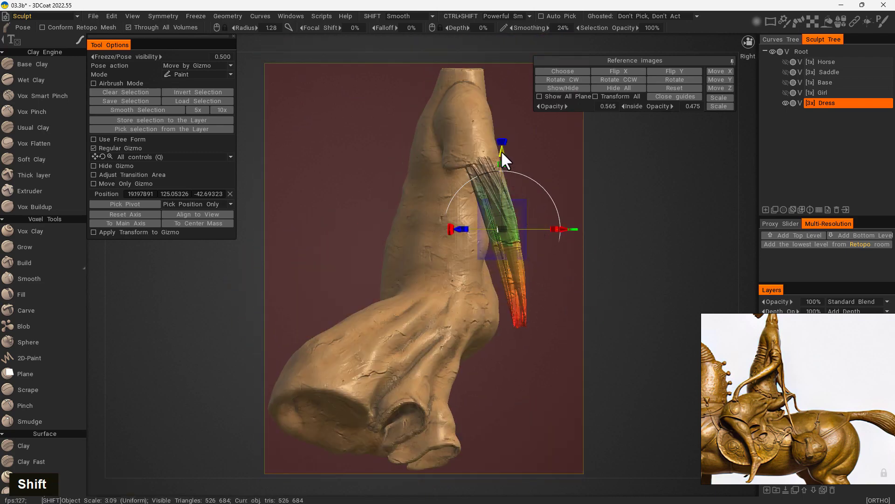
left_click_drag(501, 150, 513, 250, "shift")
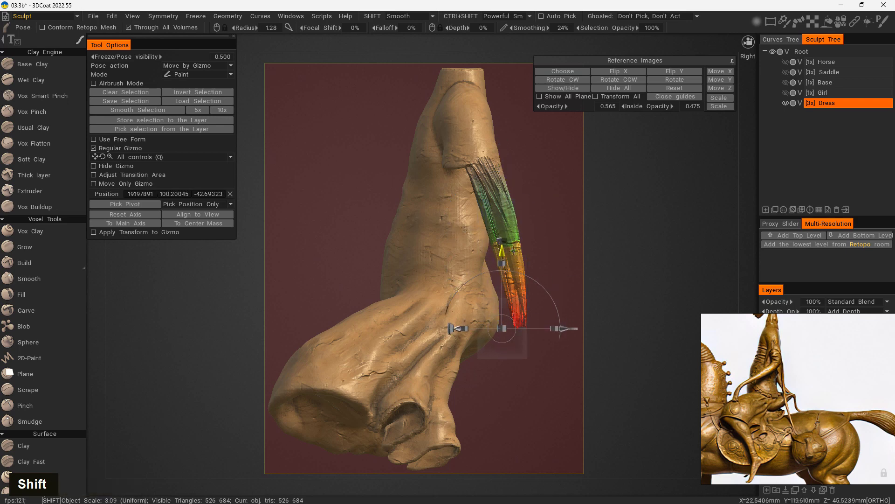
left_click_drag(609, 292, 567, 279)
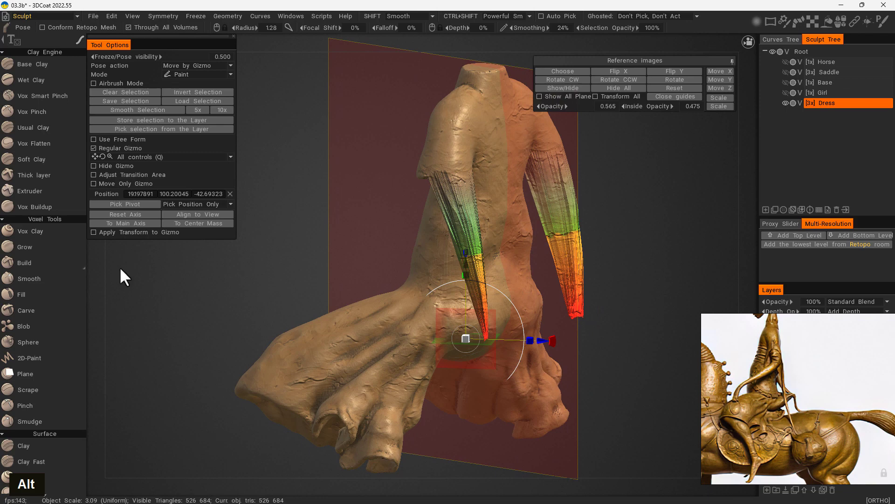
Step: Switch to the Grow tool, set its radius to 4.32 and smooth the ridges on the stretched sleeve ends
left_click(38, 250)
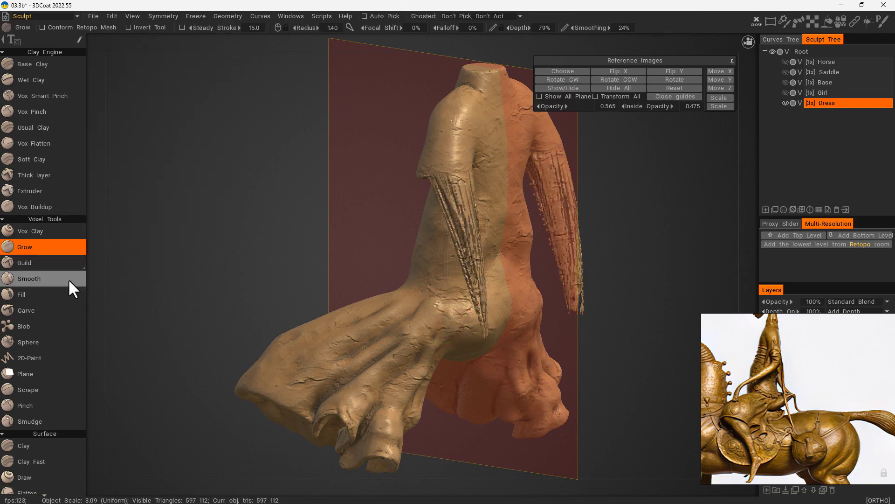
left_click_drag(643, 265, 667, 258, "alt")
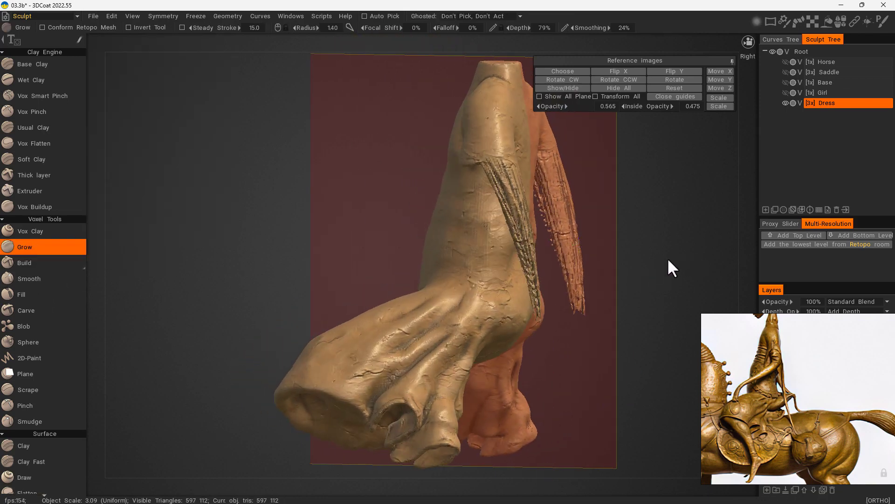
right_click_drag(507, 182, 210, 260, "shift")
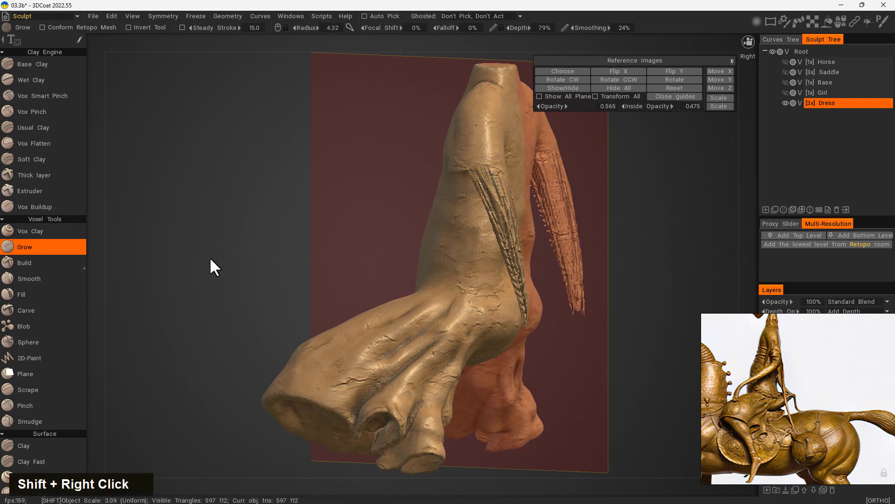
mouse_move(483, 172)
left_mouse_down("shift")
mouse_move(506, 233)
mouse_move(497, 177)
mouse_move(525, 268)
left_mouse_up("shift")
left_click_drag(670, 215, 569, 229)
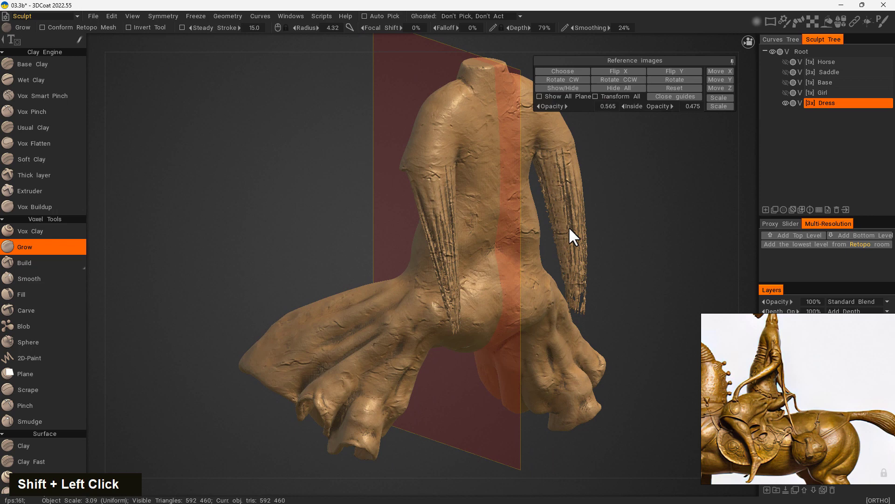
Step: Switch to the voxel Fill tool and smooth the grooves along the outer side of the hanging sleeve ends
left_click(56, 292)
left_click_drag(452, 193, 447, 242, "shift")
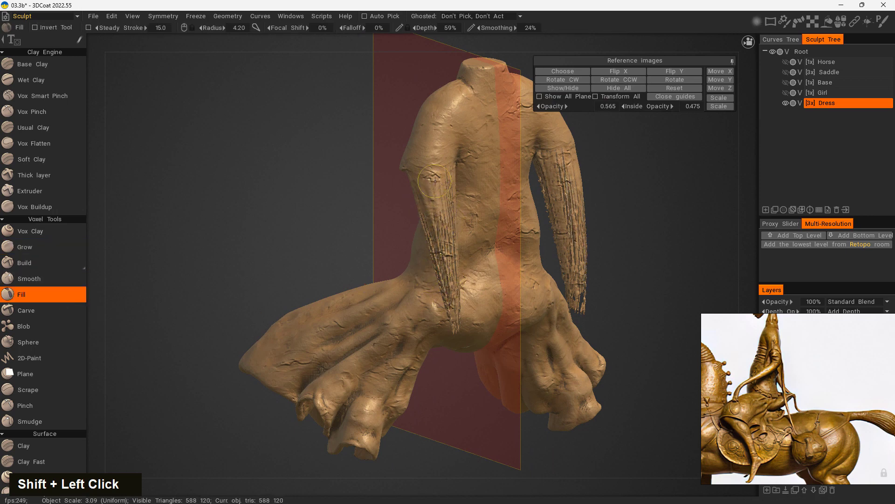
left_click_drag(452, 322, 452, 327, "shift")
left_click_drag(620, 291, 719, 269, "shift")
left_click_drag(559, 308, 552, 284, "shift")
left_click_drag(645, 285, 561, 307)
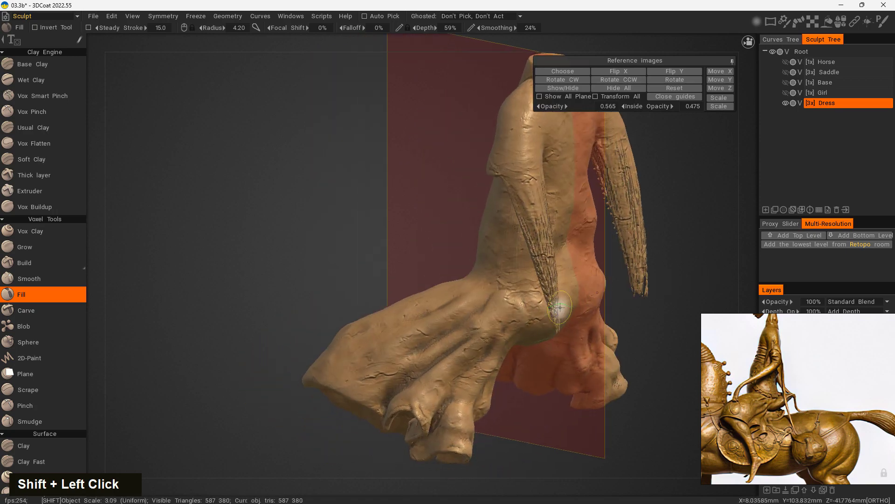
left_click_drag(517, 206, 560, 302, "shift")
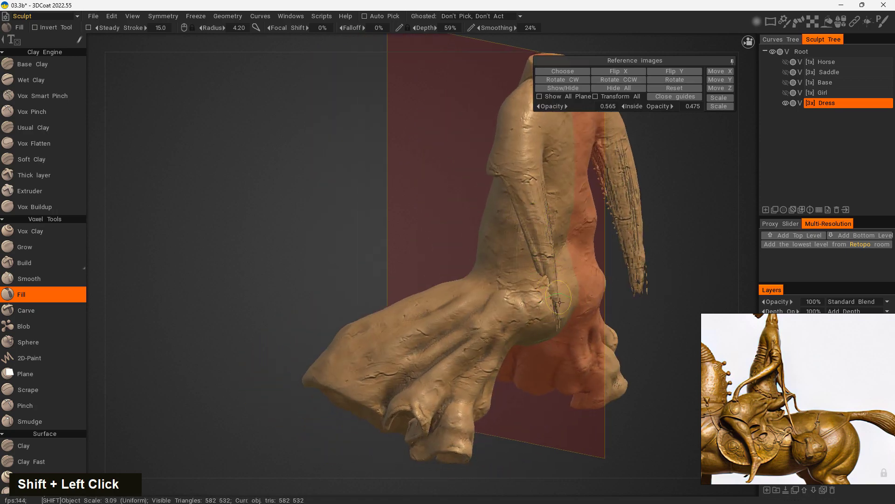
Step: Smooth the back of the hanging sleeve ends and their tips where they meet the skirt
left_click_drag(702, 264, 518, 276)
left_click_drag(437, 242, 443, 238, "shift")
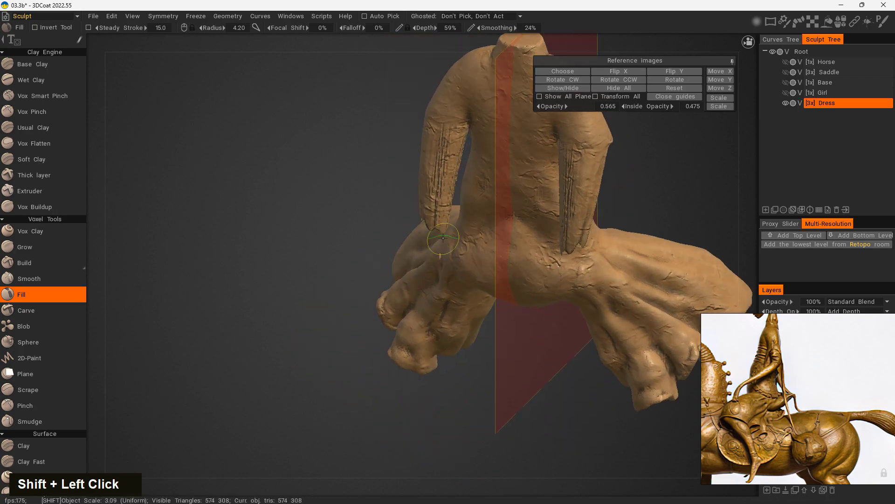
left_click_drag(370, 317, 490, 206)
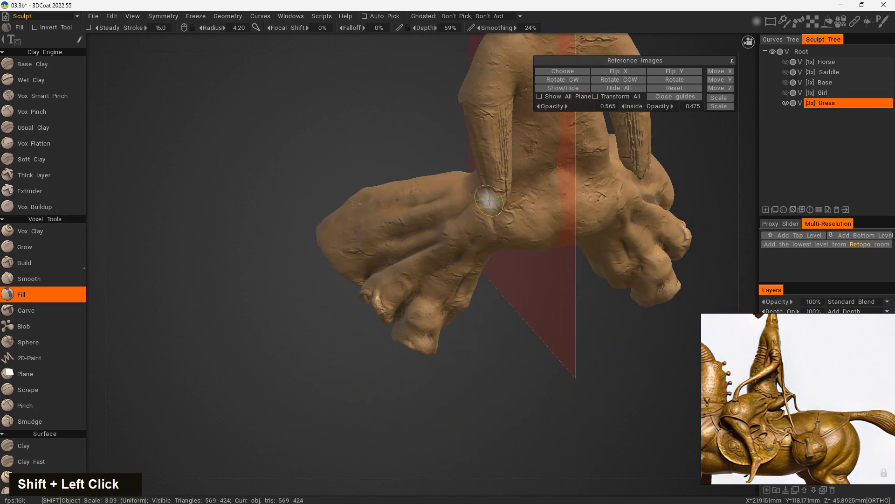
left_click_drag(490, 270, 550, 359)
left_click(514, 186, "shift")
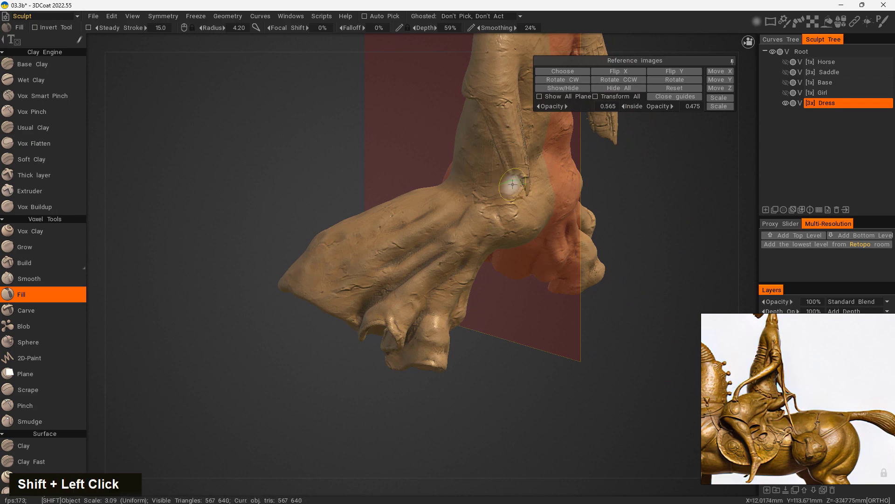
mouse_move(650, 230)
left_mouse_down()
mouse_move(575, 214)
mouse_move(690, 184)
left_mouse_up()
middle_click_drag(690, 185, 590, 275)
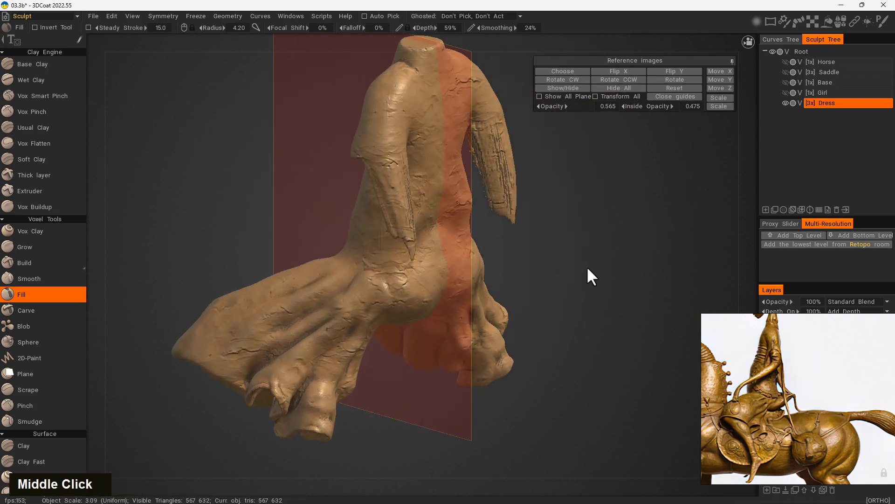
Step: Smooth away the rough ridges and stray bits on the inner side of the hanging sleeves
left_click(500, 173, "shift")
left_click(496, 170, "shift")
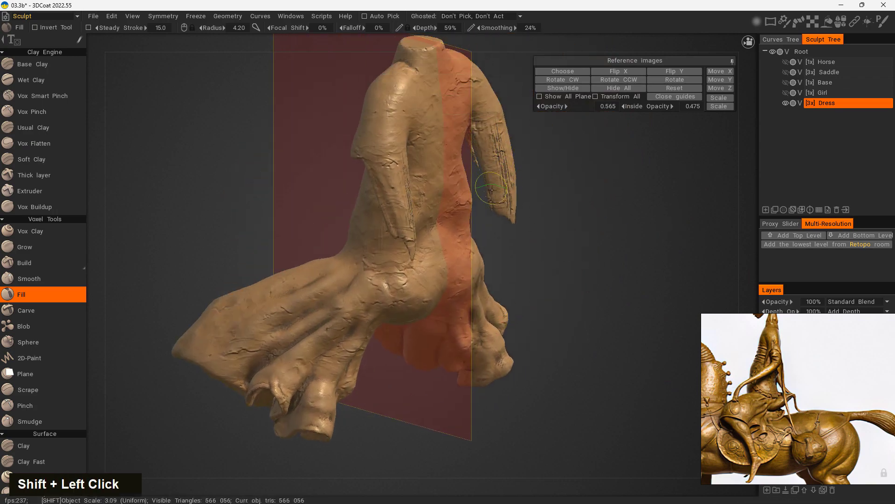
double_click(476, 166, "shift")
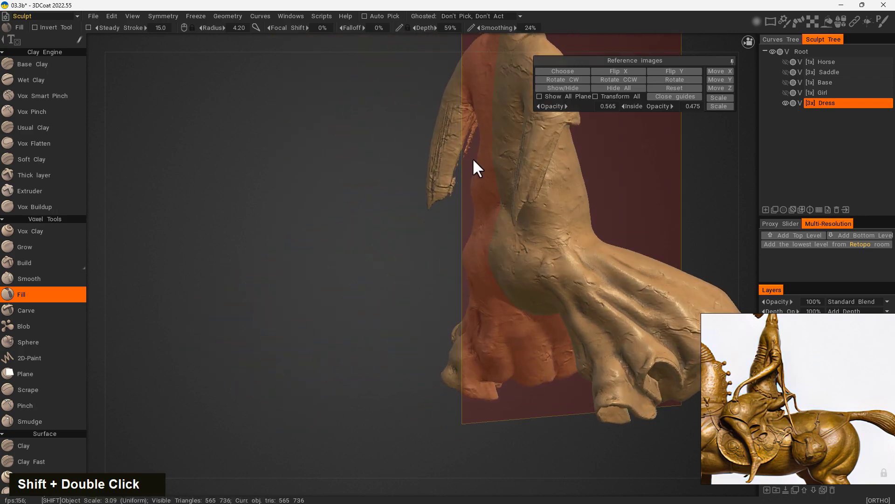
left_click(470, 140, "shift")
left_click(455, 186, "shift")
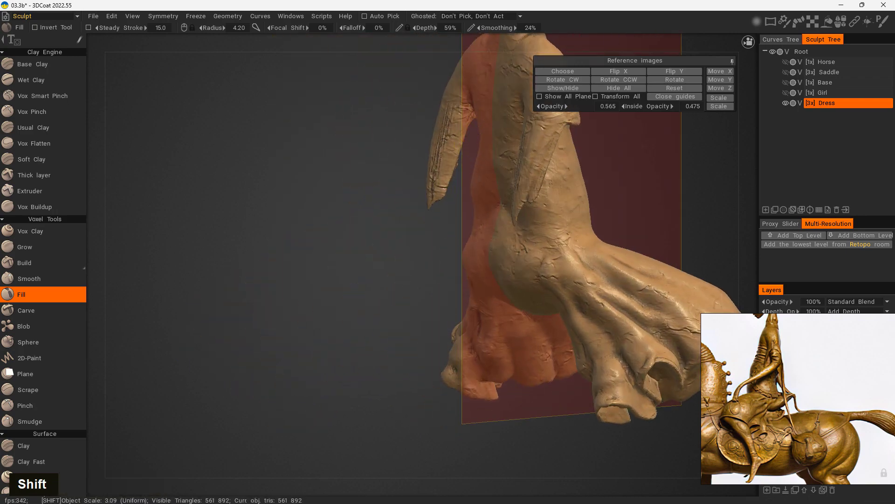
left_click_drag(376, 300, 406, 140)
left_click(409, 116, "shift")
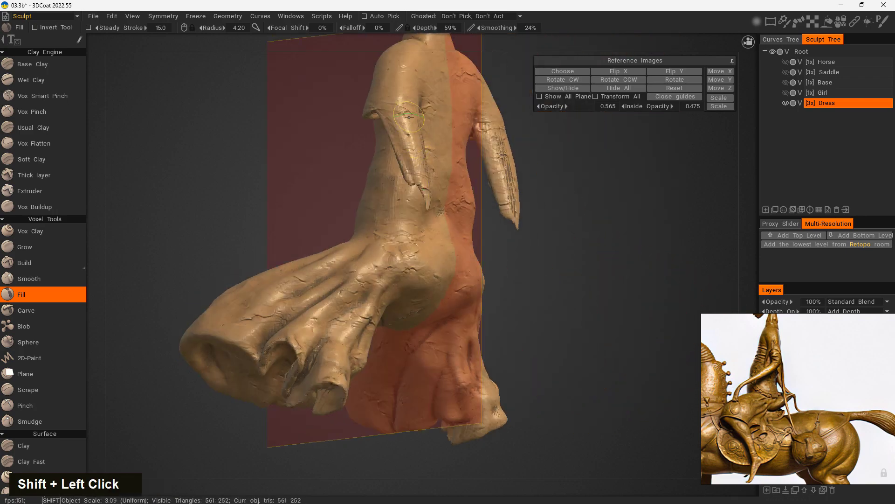
Step: Smooth the lower sleeves from the back until their thin ragged tips are worn away
left_click_drag(345, 210, 449, 280)
left_click(388, 164, "shift")
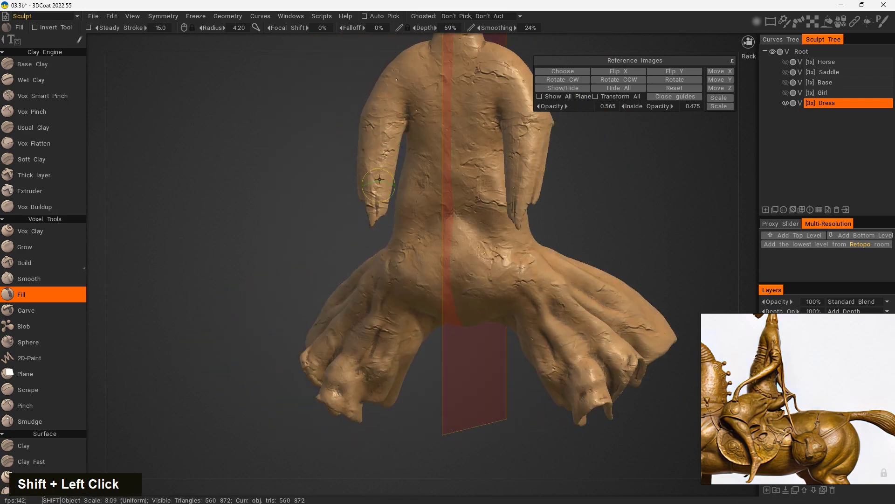
left_click_drag(380, 179, 371, 211, "shift")
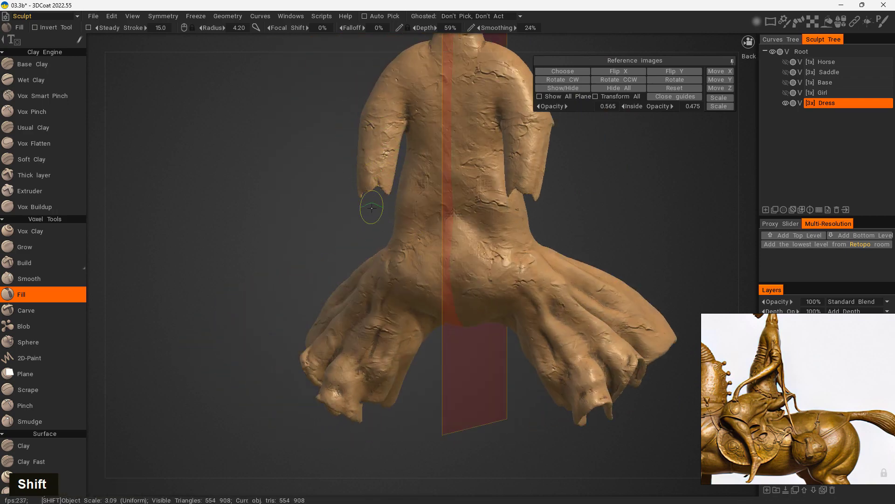
mouse_move(306, 270)
left_mouse_down()
mouse_move(476, 262)
mouse_move(586, 238)
mouse_move(405, 210)
mouse_move(432, 275)
mouse_move(462, 249)
left_mouse_up()
middle_click_drag(472, 197, 520, 211)
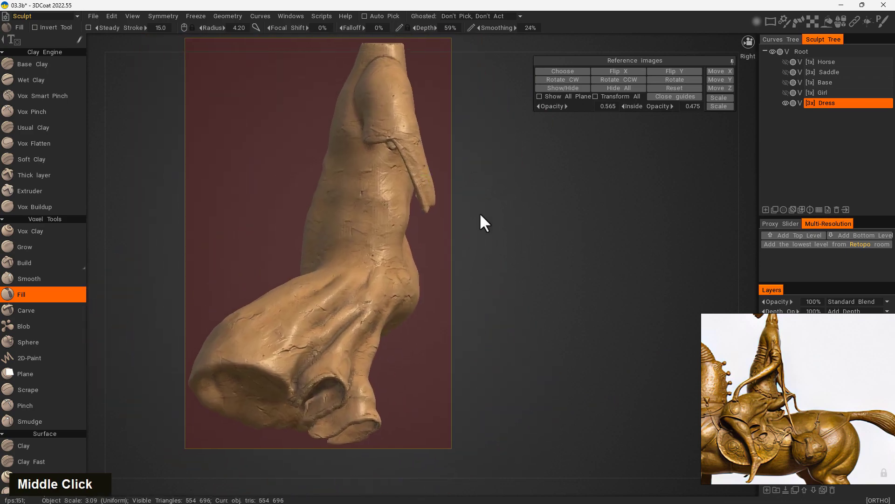
Step: Switch to the Move tool, reduce its radius to 4.96 and pull the sleeve tips downward
key("space")
left_click(347, 302)
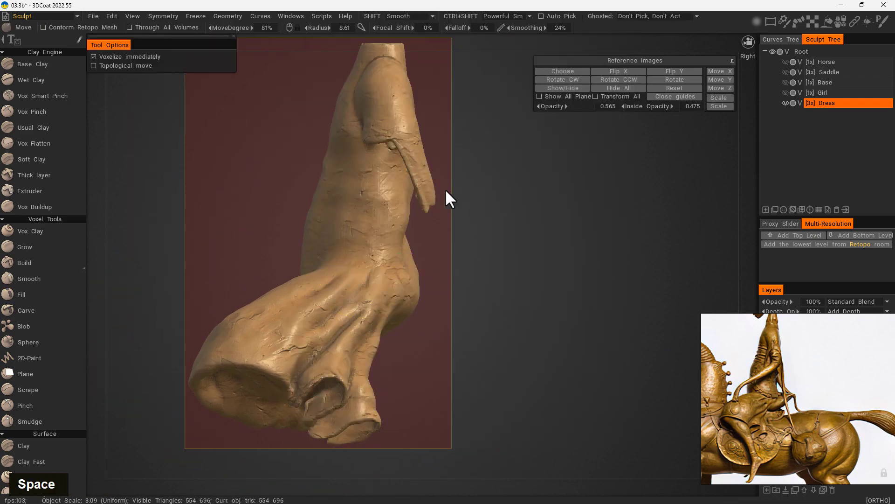
right_click_drag(448, 198, 436, 231)
right_click_drag(415, 269, 413, 267)
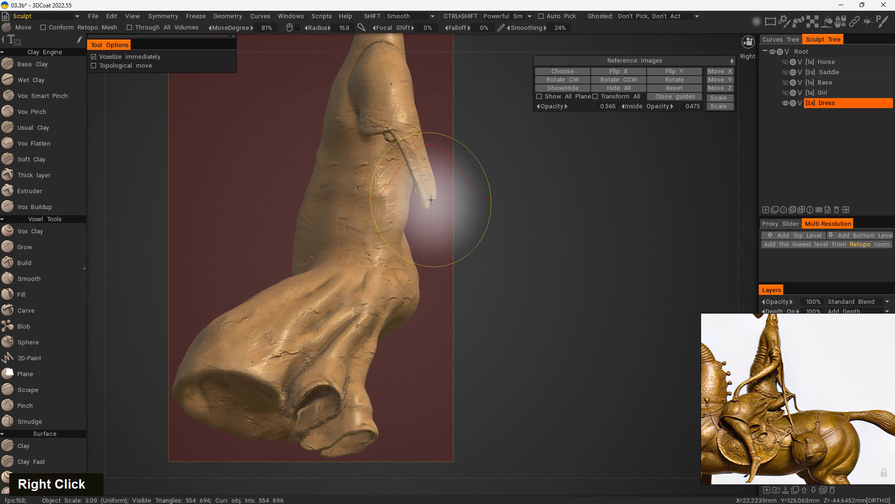
mouse_move(419, 217)
right_mouse_down()
mouse_move(408, 202)
mouse_move(360, 219)
right_mouse_up()
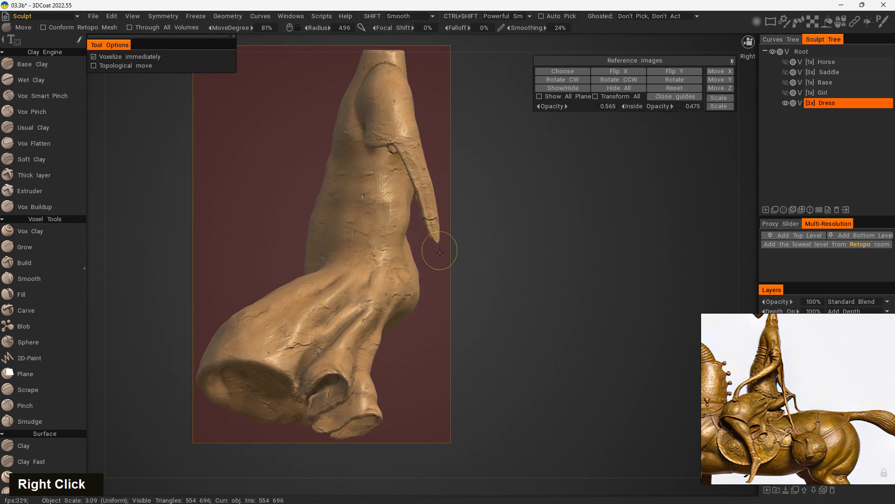
mouse_move(520, 294)
left_mouse_down("alt")
mouse_move(554, 320)
mouse_move(406, 330)
left_mouse_up("alt")
left_click_drag(453, 248, 449, 211, "alt")
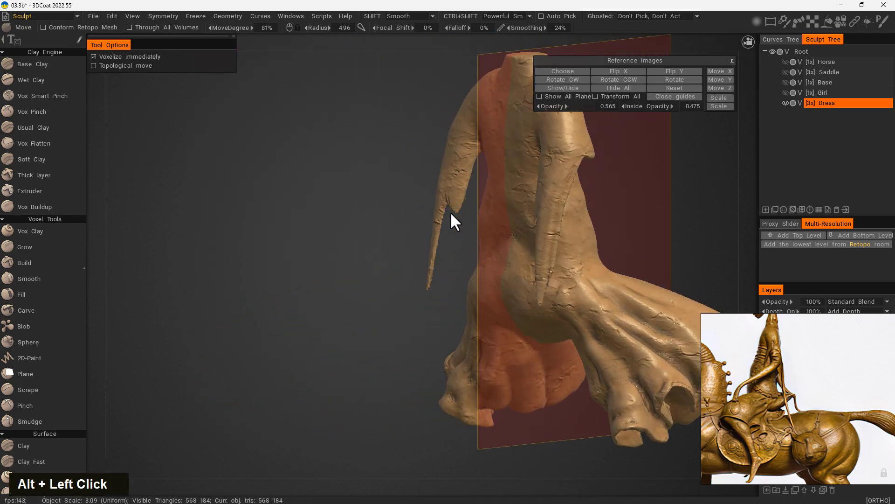
Step: Reshape the extended sleeve tips with the Move tool and smooth them into fuller, rounder ends
mouse_move(428, 299)
left_mouse_down("alt")
mouse_move(455, 343)
mouse_move(391, 275)
mouse_move(408, 305)
mouse_move(527, 251)
left_mouse_up("alt")
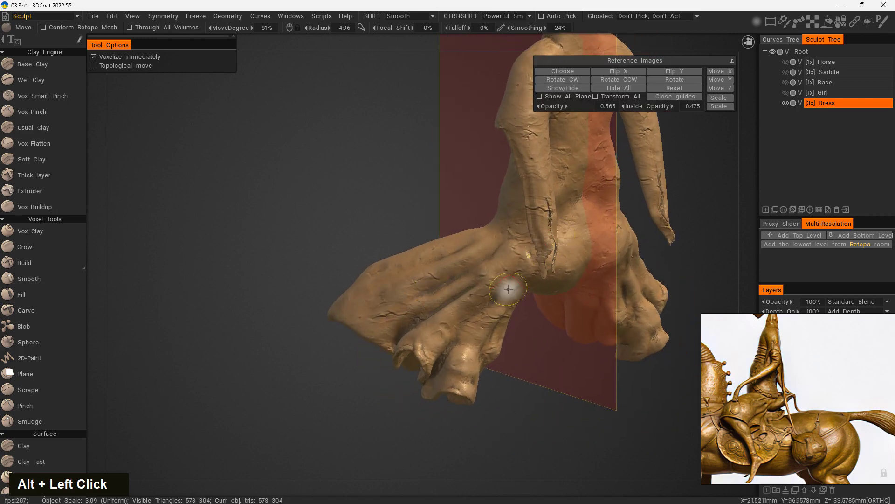
mouse_move(510, 290)
left_mouse_down("alt")
mouse_move(452, 415)
mouse_move(421, 264)
mouse_move(472, 326)
mouse_move(434, 219)
mouse_move(442, 278)
mouse_move(426, 247)
mouse_move(418, 276)
left_mouse_up("alt")
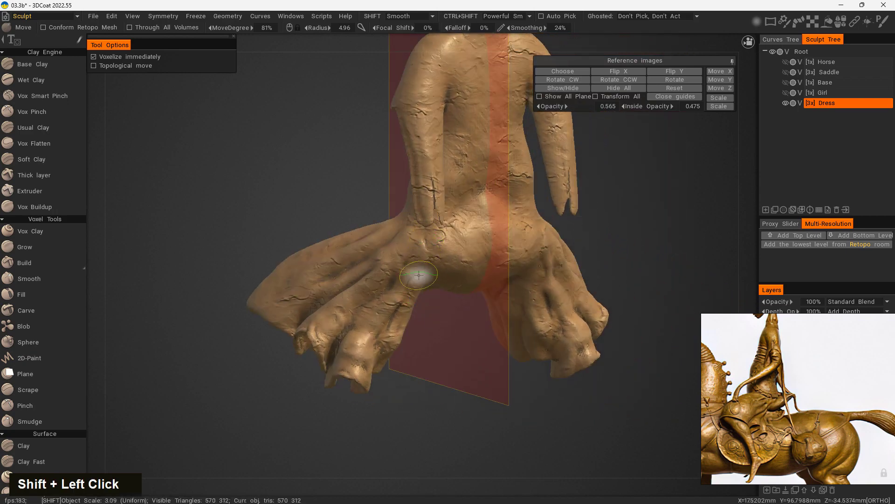
middle_click_drag(605, 242, 625, 231, "alt")
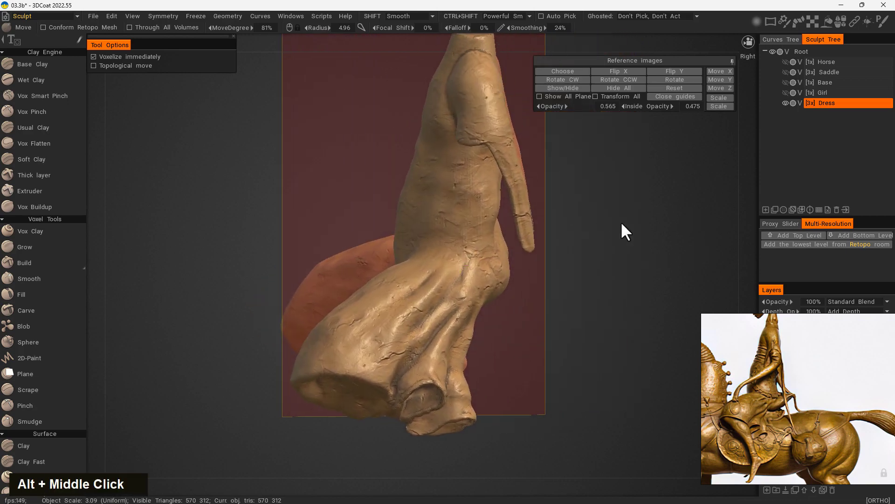
mouse_move(621, 224)
left_mouse_down("alt")
mouse_move(559, 242)
mouse_move(478, 218)
mouse_move(481, 225)
left_mouse_up("alt")
mouse_move(480, 280)
left_mouse_down()
mouse_move(457, 242)
mouse_move(474, 248)
left_mouse_up()
left_click_drag(443, 334, 589, 315)
Step: Set the Move radius to 10.9 and pull the sleeve ends further down past the hip
right_click_drag(510, 211, 527, 204)
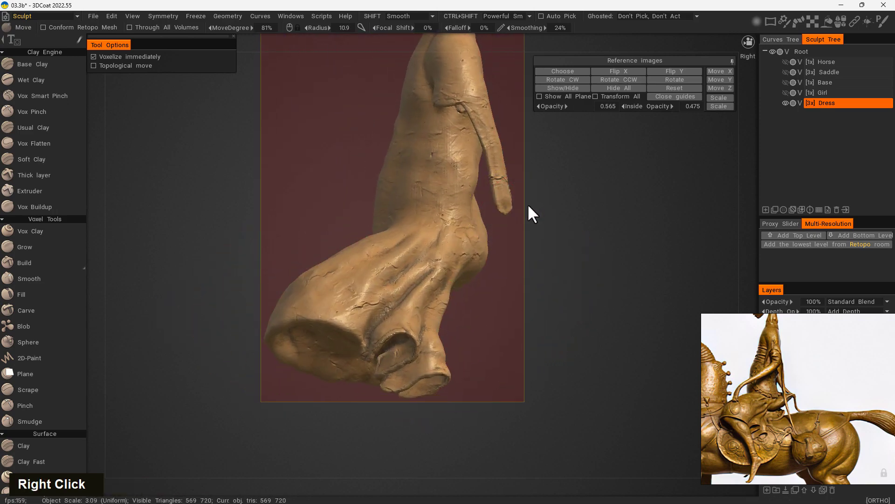
mouse_move(507, 210)
left_mouse_down()
mouse_move(516, 224)
mouse_move(507, 304)
mouse_move(508, 296)
mouse_move(515, 306)
left_mouse_up()
mouse_move(471, 329)
left_mouse_down("alt")
mouse_move(499, 284)
mouse_move(448, 376)
left_mouse_up("alt")
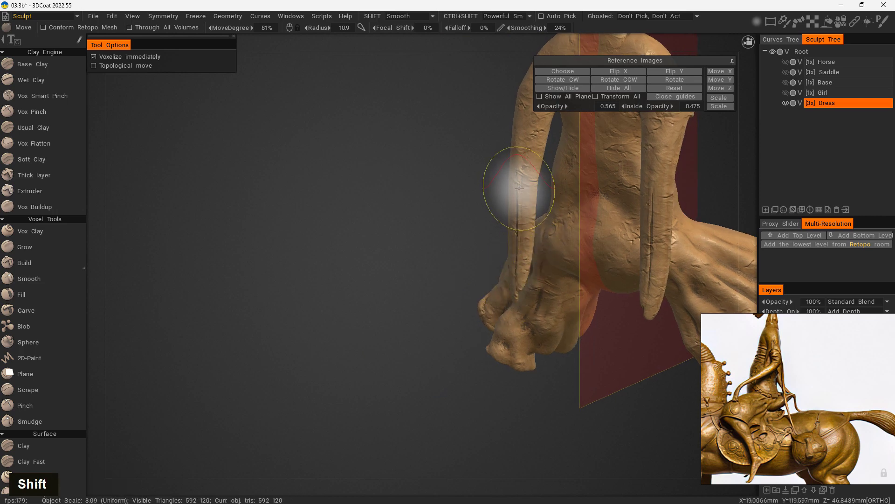
Step: Fill the long groove along the back of the lengthened sleeve with the voxel Fill tool and smooth its surface
right_click_drag(519, 189, 488, 194)
left_click(30, 293)
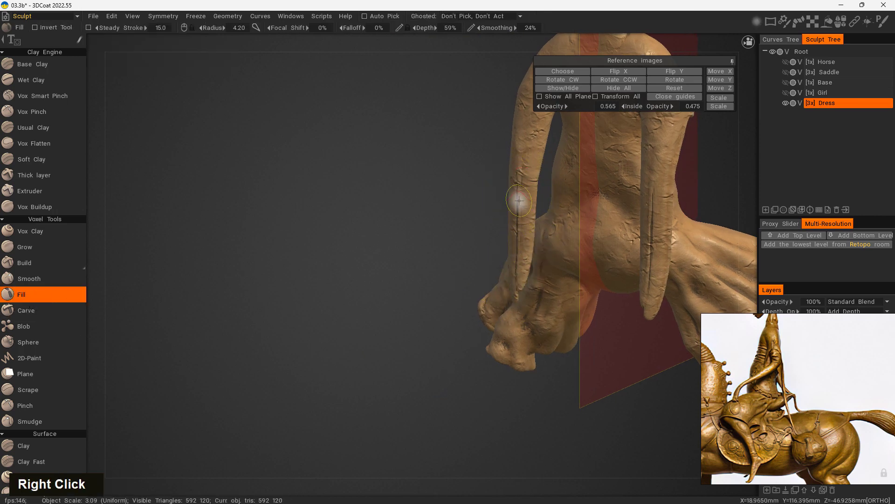
left_click_drag(519, 174, 517, 276)
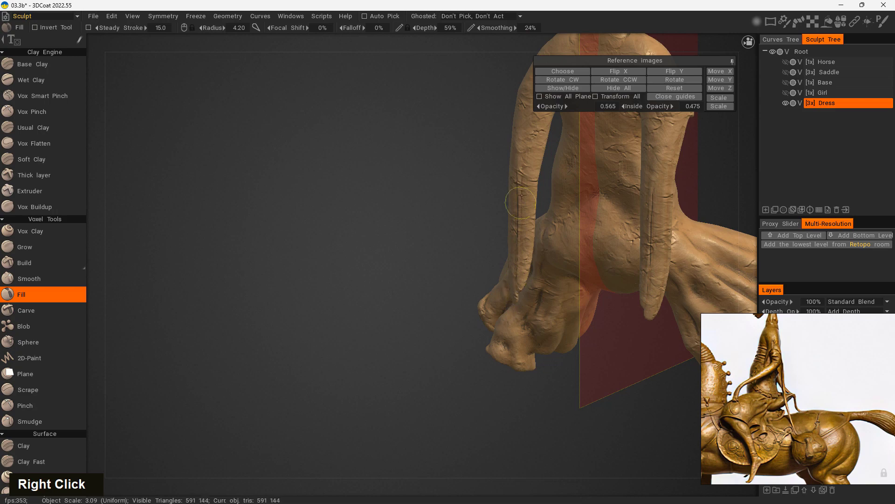
left_click_drag(524, 168, 518, 299, "shift")
mouse_move(413, 324)
left_mouse_down("shift")
mouse_move(594, 278)
mouse_move(589, 290)
left_mouse_up("shift")
left_click_drag(562, 377, 646, 317, "shift")
middle_click_drag(645, 317, 589, 293, "alt")
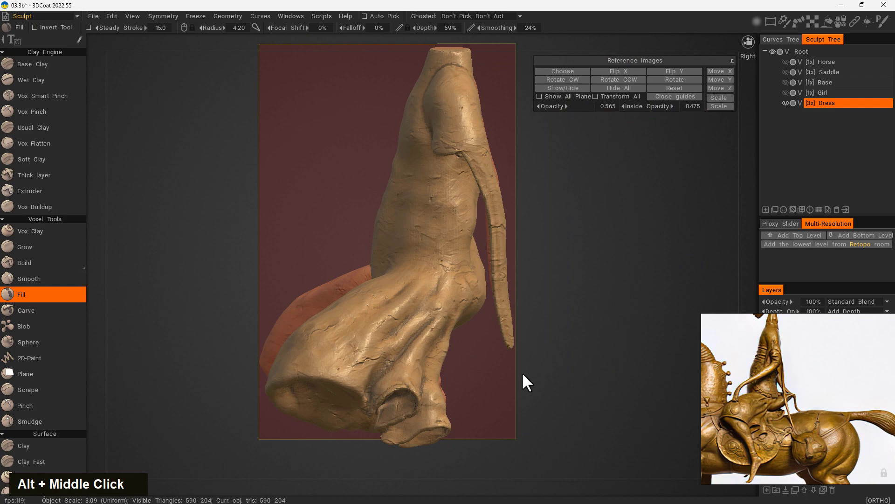
Step: Activate the Pose tool, hide its gizmo and set the selection mode to Ring
key("space")
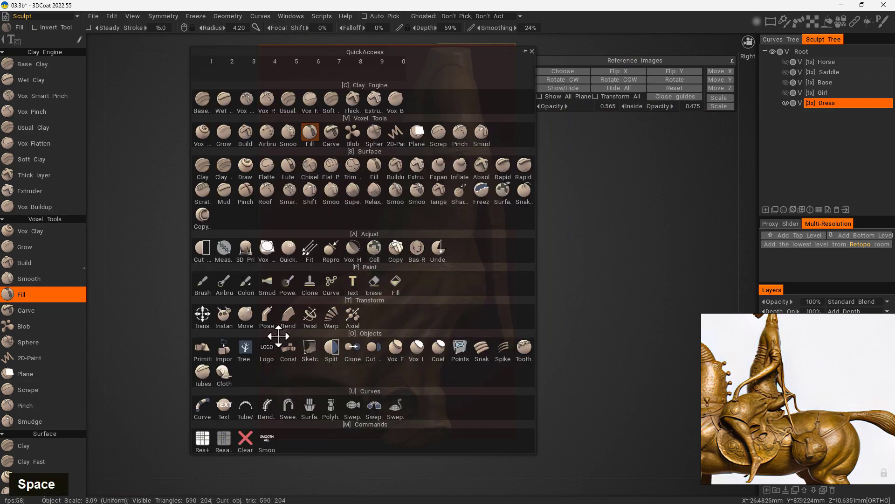
left_click(267, 319)
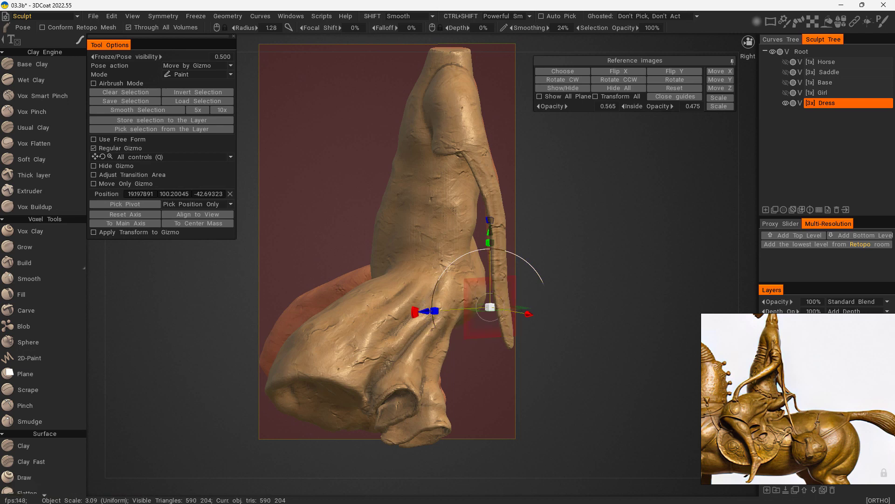
left_click(231, 74)
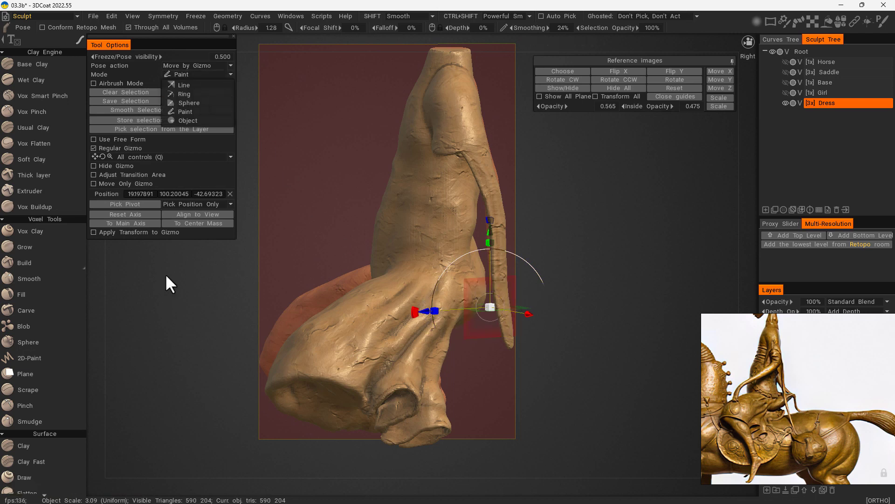
left_click(228, 74)
left_click(200, 84)
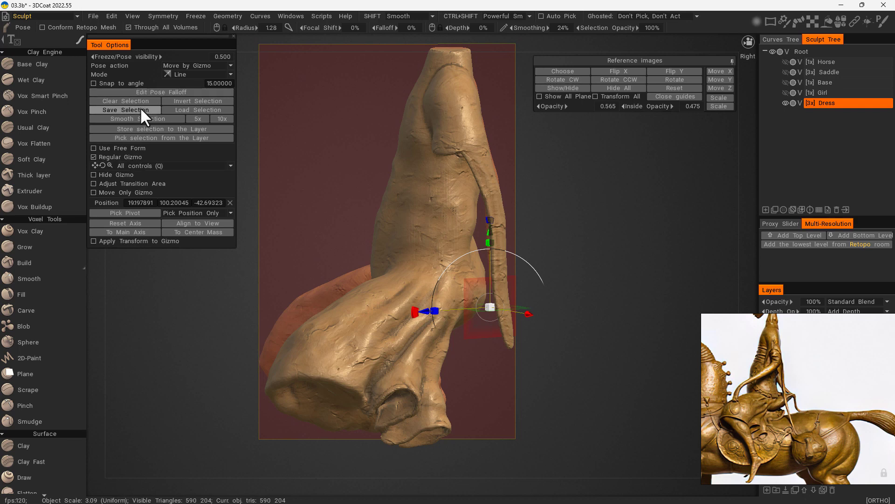
left_click(94, 175)
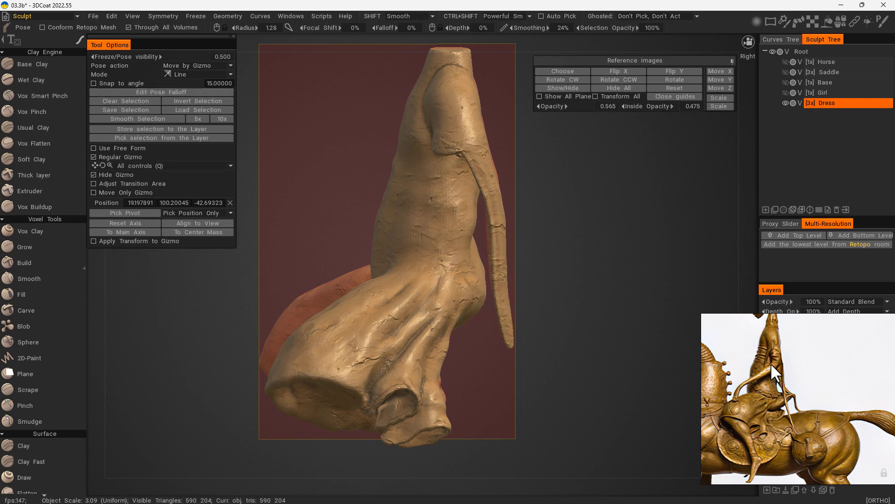
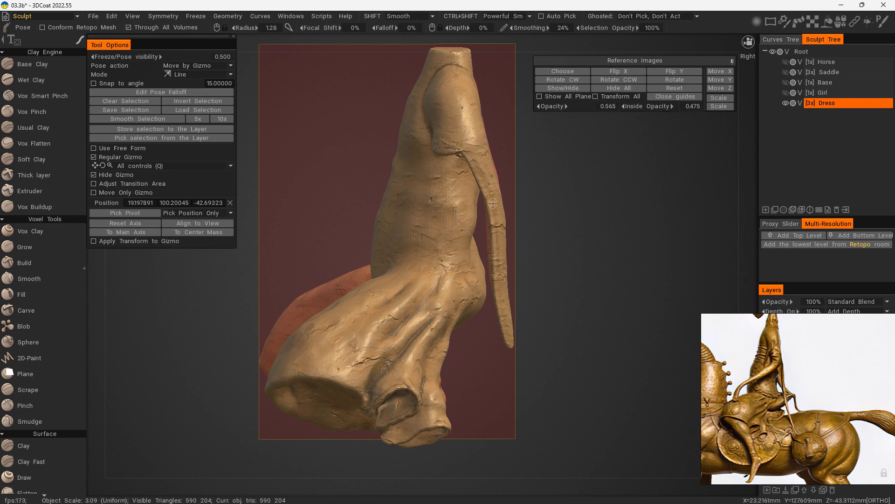
left_click(230, 73)
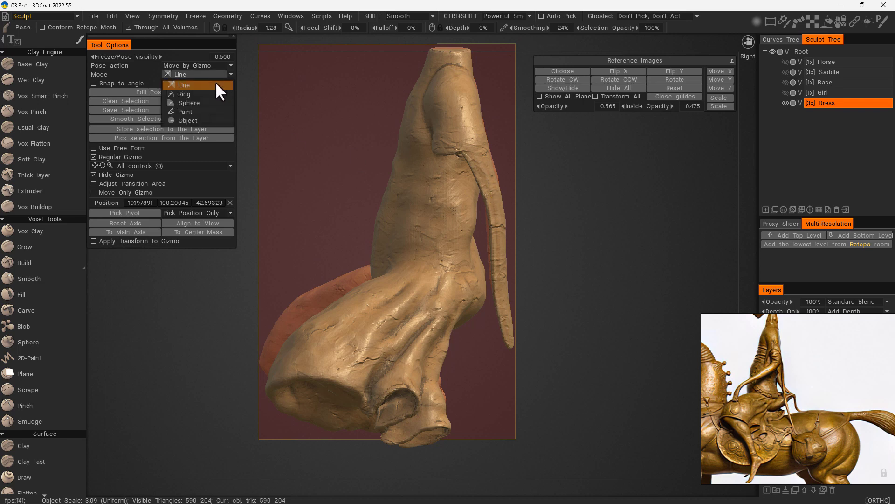
left_click(209, 93)
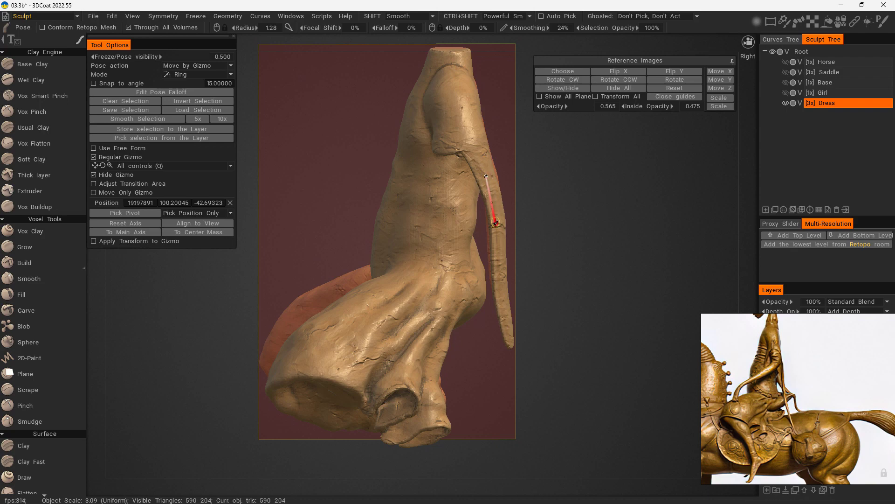
Step: Clear the first ring selection and select a longer band around the hanging sleeves just below the elbows
left_click_drag(496, 223, 496, 225)
mouse_move(592, 311)
left_mouse_down("alt")
mouse_move(582, 320)
mouse_move(455, 304)
mouse_move(620, 308)
mouse_move(615, 293)
left_mouse_up("alt")
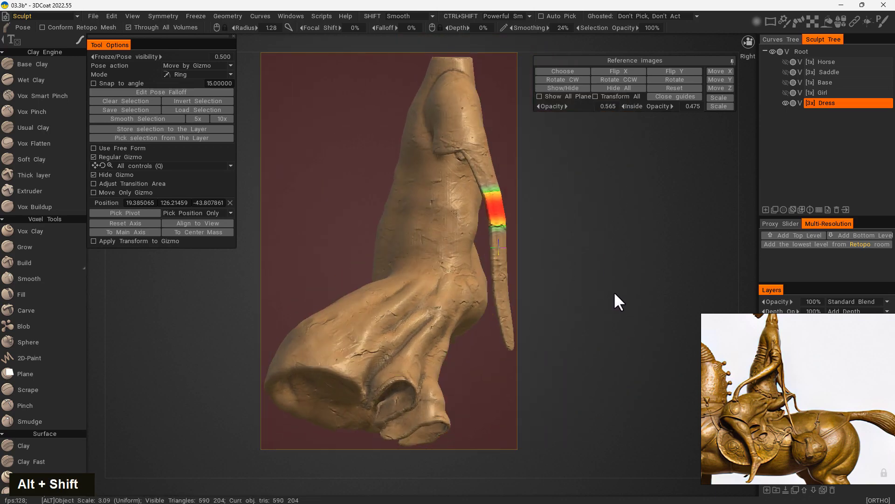
left_click(136, 102)
left_click_drag(484, 159, 490, 303)
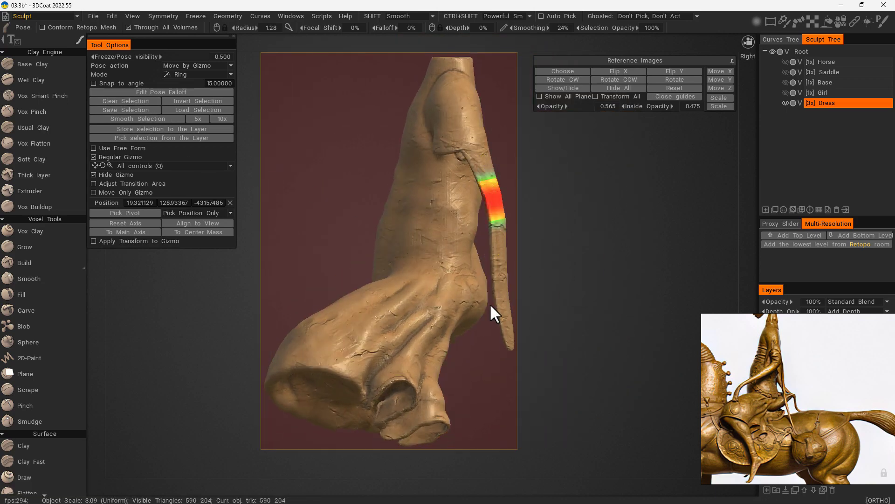
left_click_drag(572, 336, 636, 300, "alt")
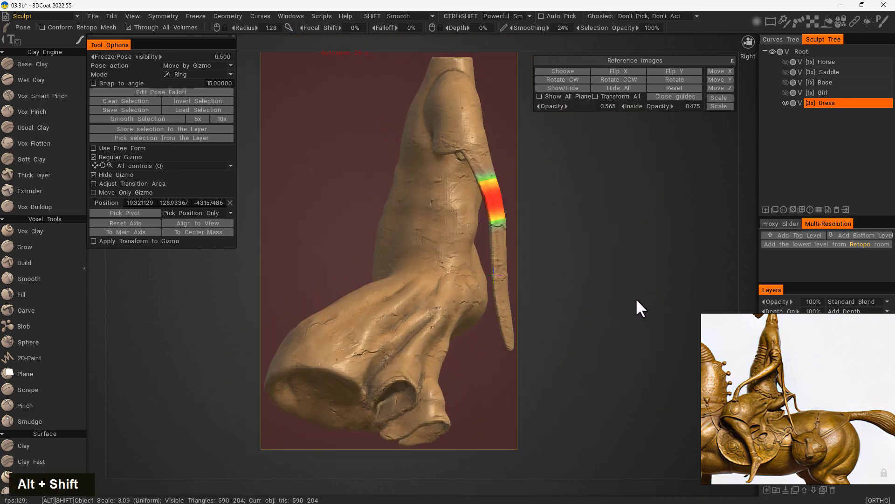
Step: Show the gizmo with reset axes, shift the selected sleeve bands inward and deepen them front to back, and clear the selection
left_click(94, 176)
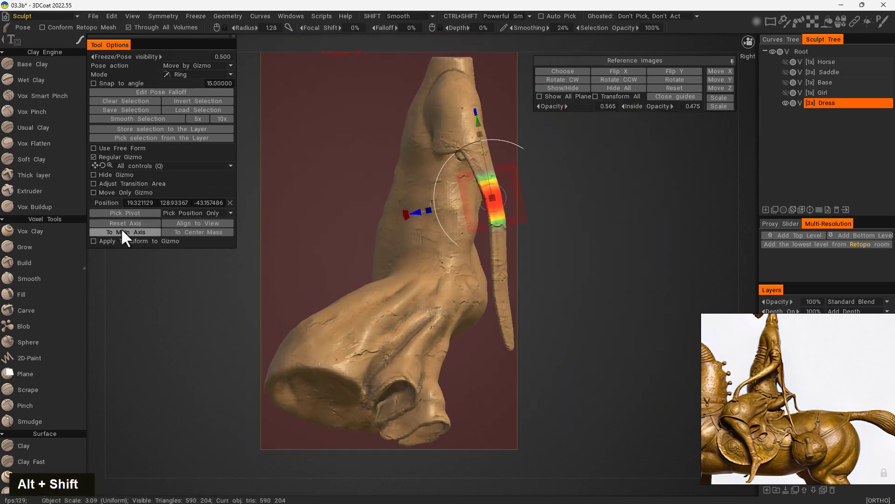
left_click(125, 223)
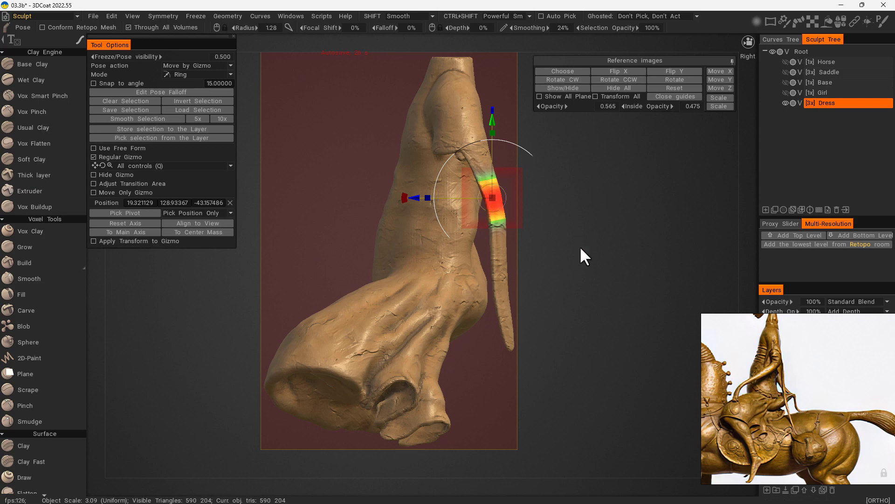
left_click_drag(581, 249, 543, 273, "alt")
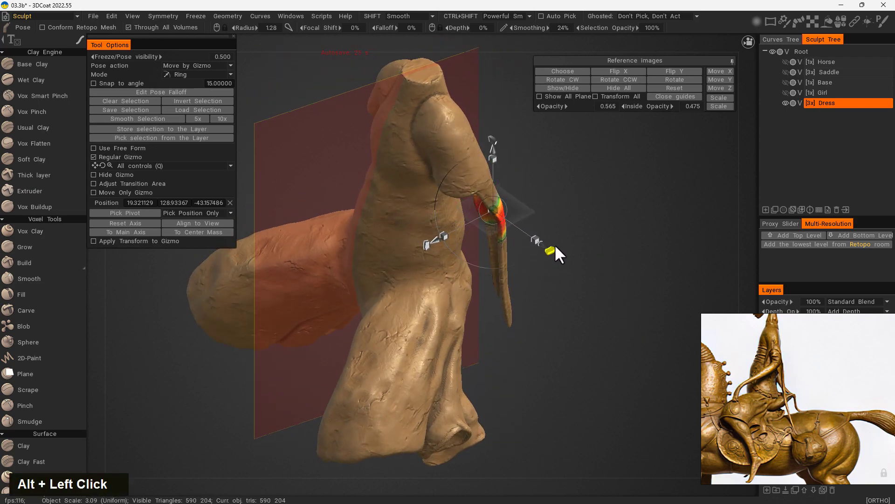
left_click_drag(562, 244, 430, 274, "alt")
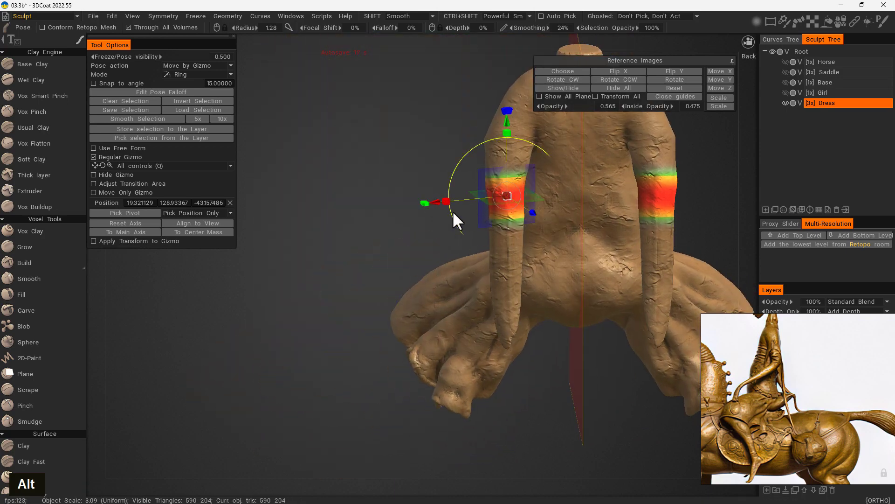
left_click_drag(453, 211, 471, 345, "alt")
left_click_drag(583, 343, 498, 248)
left_click_drag(477, 157, 438, 238)
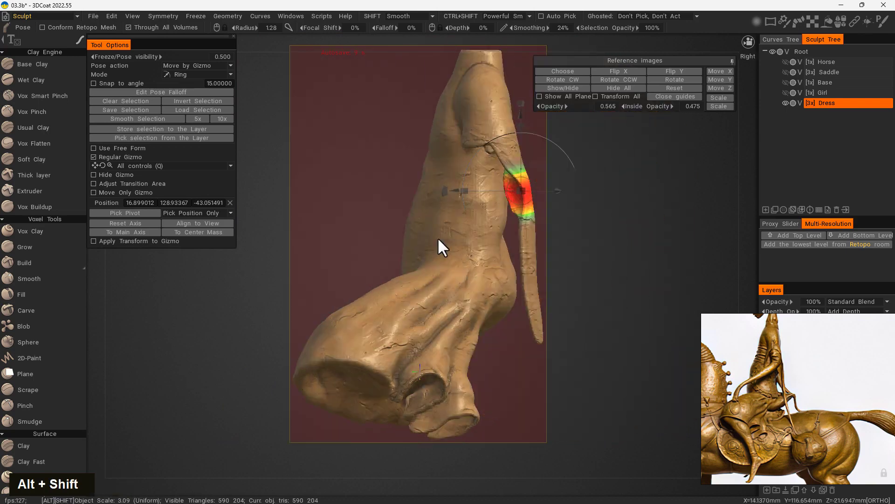
middle_click_drag(630, 206, 588, 227, "alt")
left_click_drag(587, 227, 555, 262, "alt")
middle_click_drag(538, 286, 324, 288, "alt")
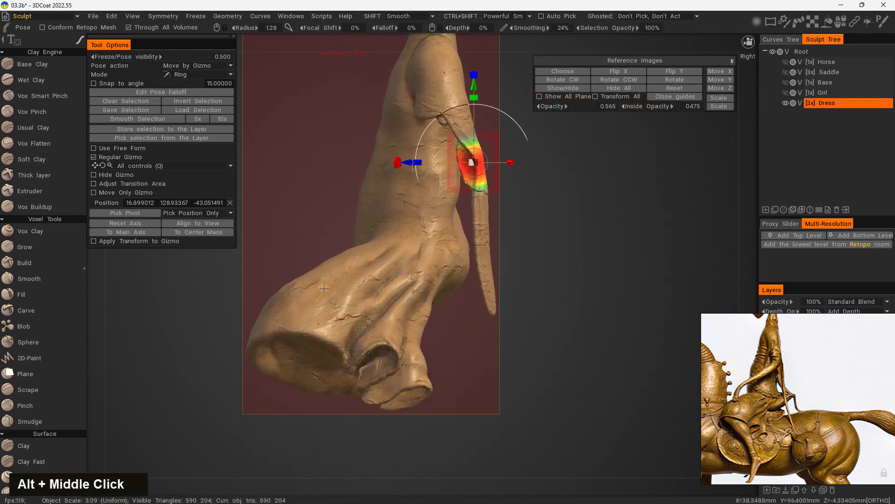
left_click(128, 99)
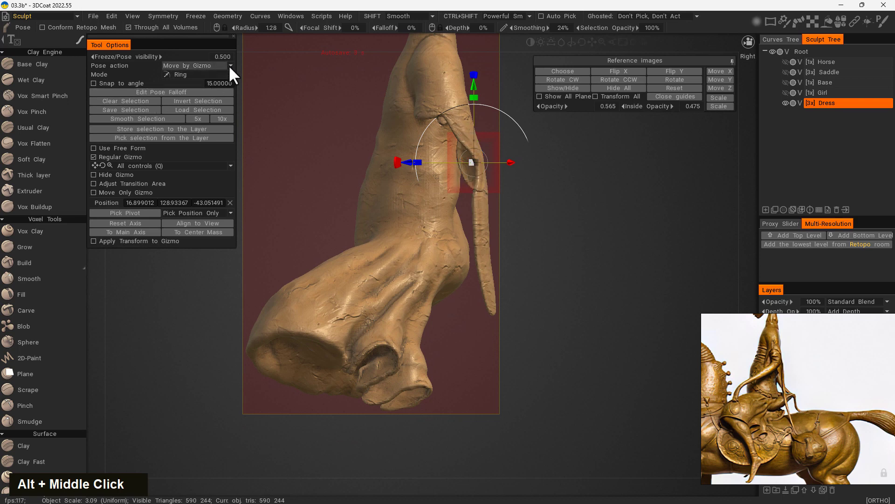
Step: Select the lower part of both sleeves in Line mode, from just below the reshaped bands to the tips
left_click(229, 74)
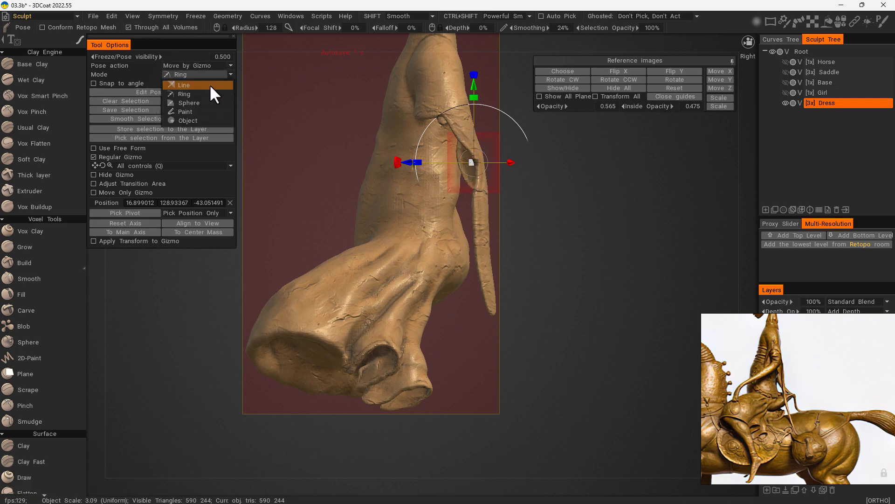
left_click(211, 85)
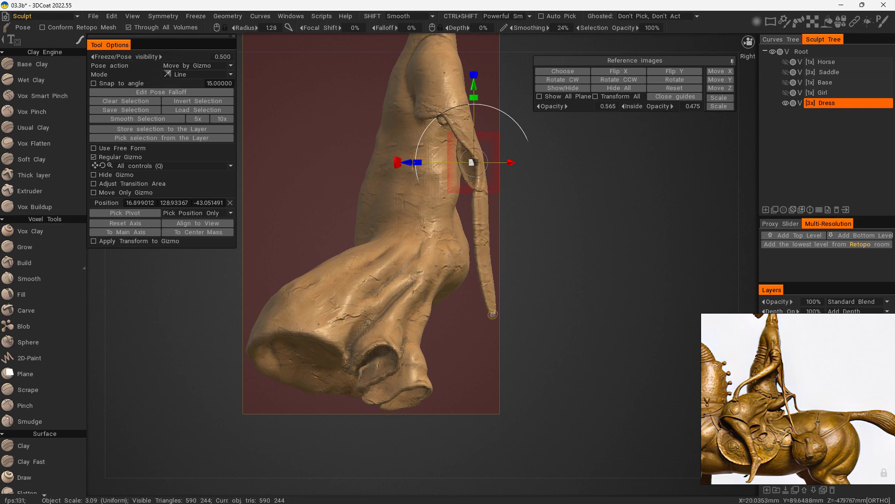
left_click(100, 176)
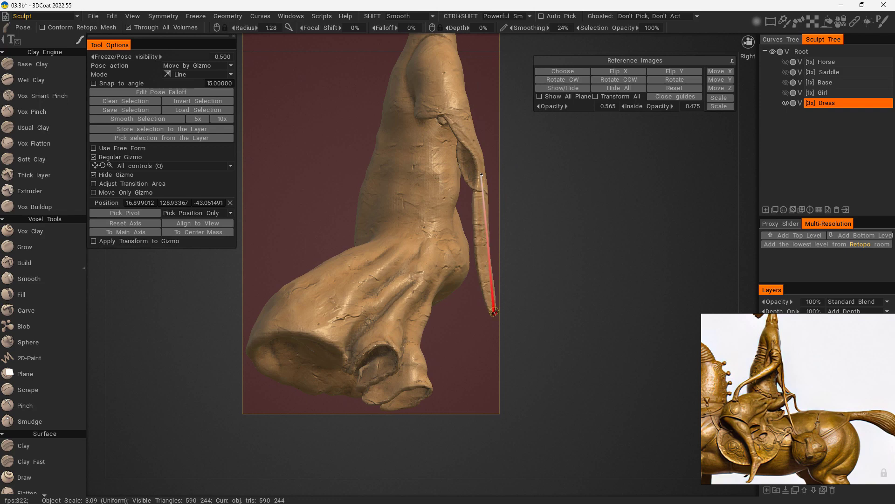
left_click_drag(493, 311, 494, 312)
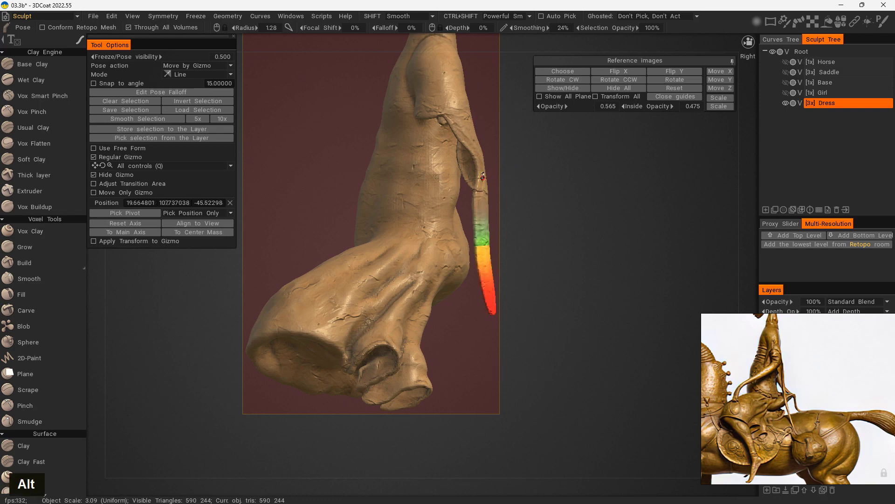
left_click_drag(483, 176, 481, 318)
left_click_drag(616, 284, 475, 290, "alt")
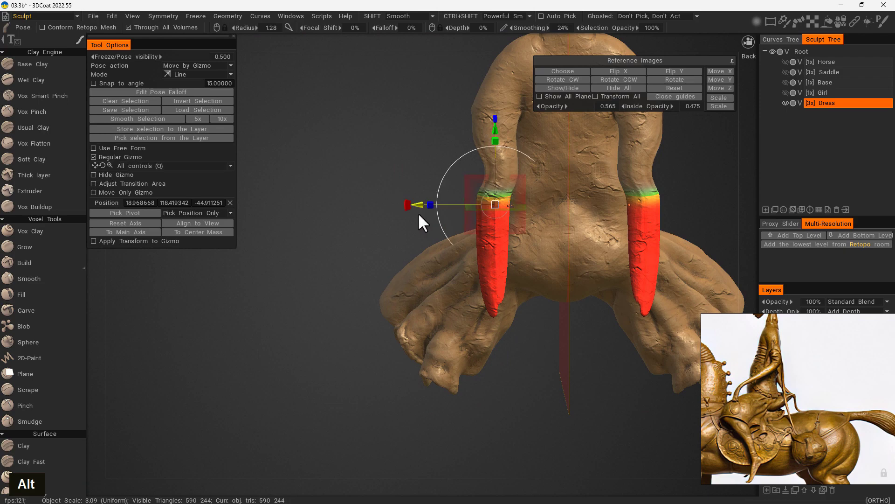
Step: Scale the selected lower sleeve ends narrower across their width and adjust their depth with the gizmo
left_click_drag(419, 215, 564, 241, "alt")
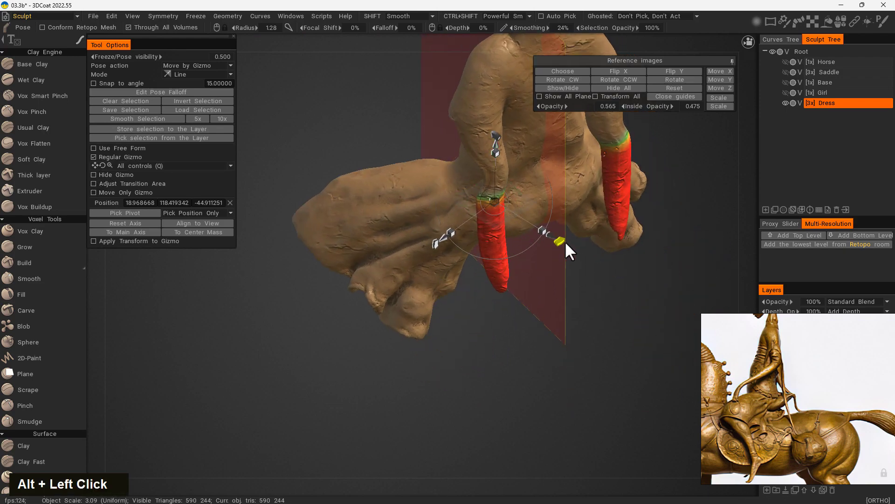
left_click_drag(446, 233, 464, 220)
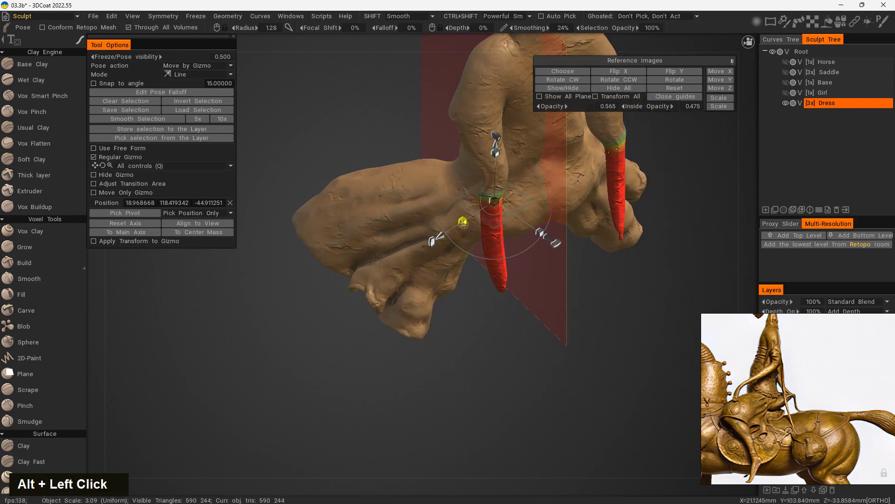
left_click_drag(555, 242, 570, 232)
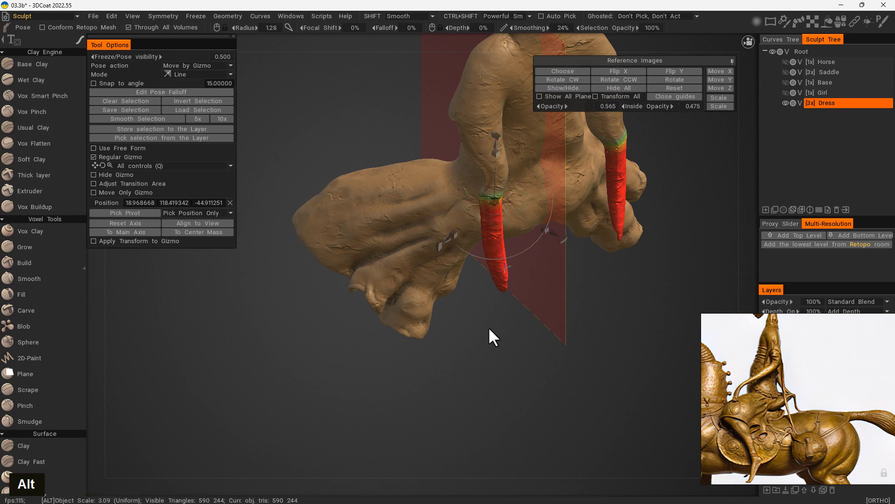
Step: Rotate the selected lower sleeve ends backward away from the body and clear the selection
left_click_drag(490, 336, 662, 308, "alt")
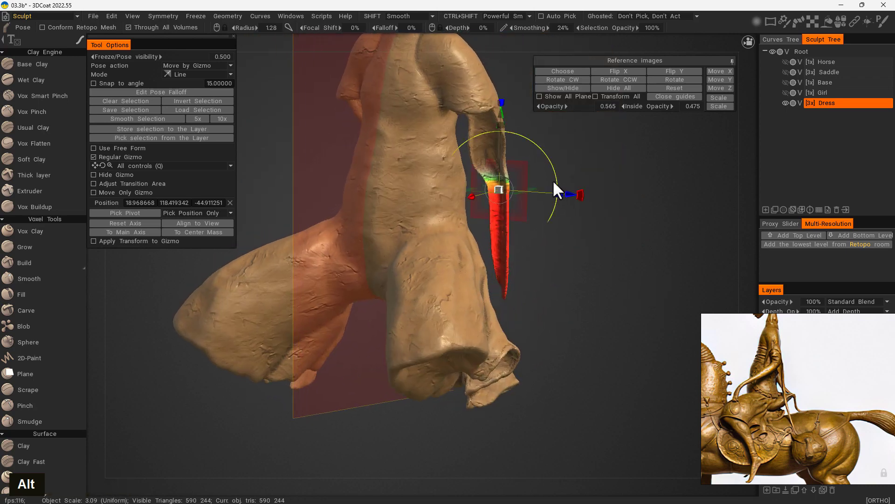
mouse_move(554, 180)
left_mouse_down()
mouse_move(556, 187)
mouse_move(548, 164)
left_mouse_up()
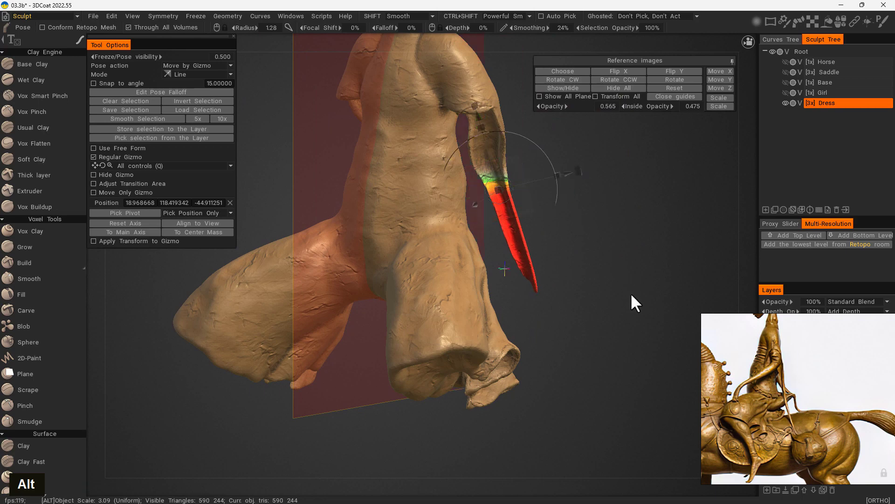
left_click_drag(632, 300, 567, 264, "alt")
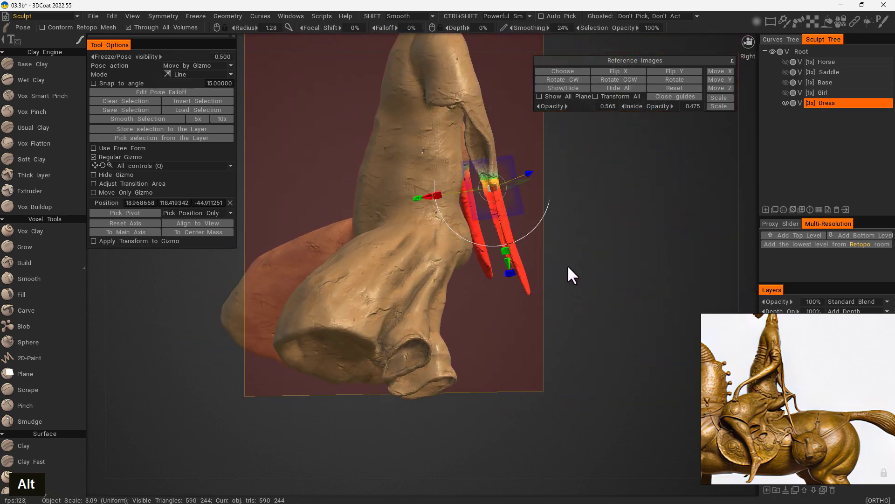
left_click(140, 100)
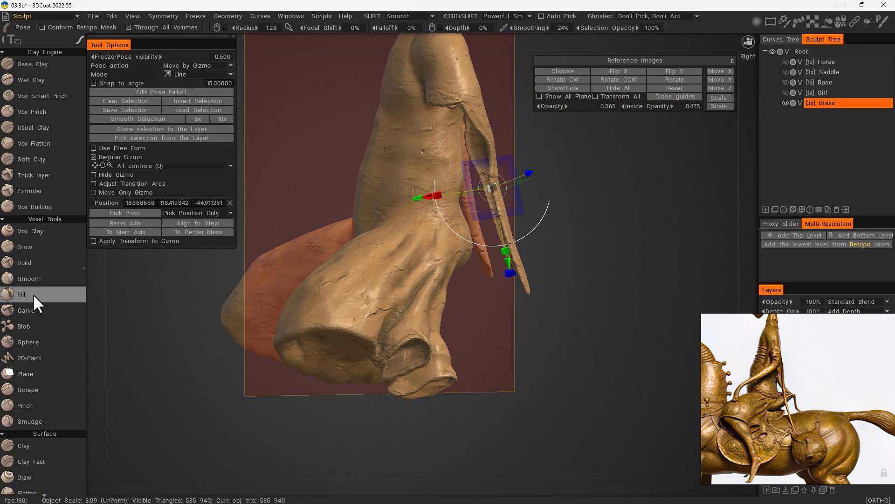
Step: With the Move tool at a radius of 13.9, nudge both hanging sleeves straighter in back view and pull their tips inward and down
left_click(37, 246)
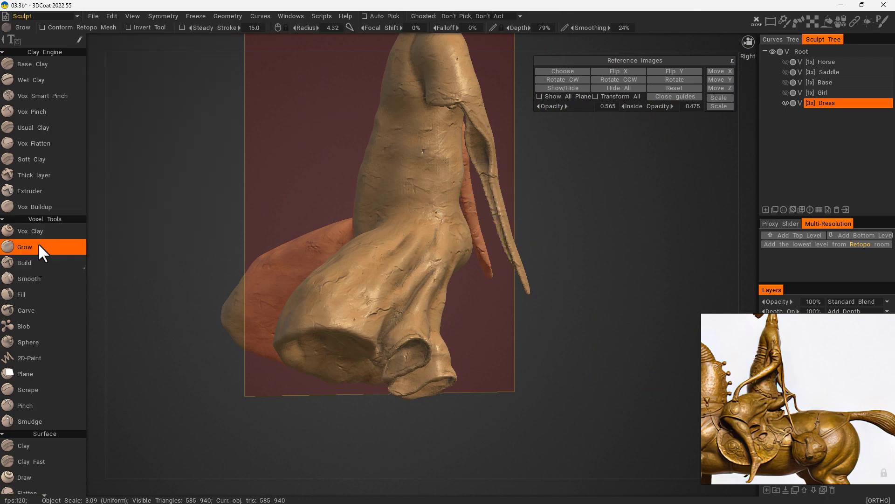
left_click_drag(561, 256, 450, 274, "alt")
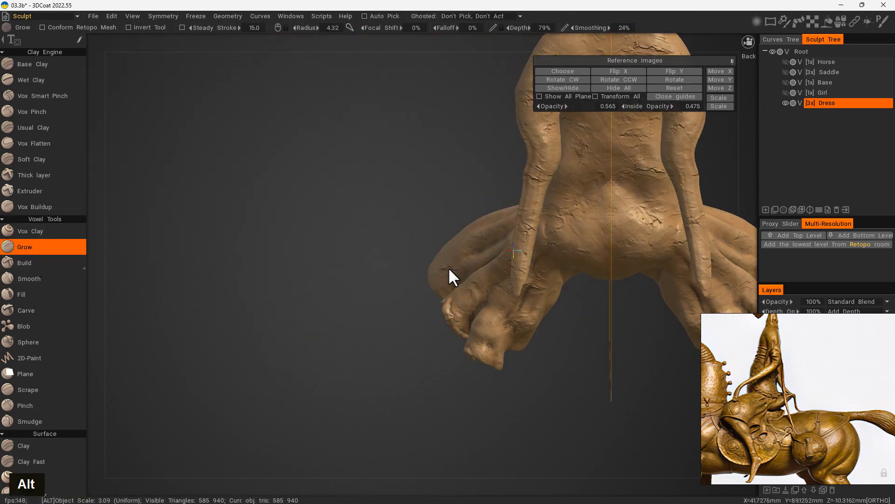
key("space")
left_click(413, 301)
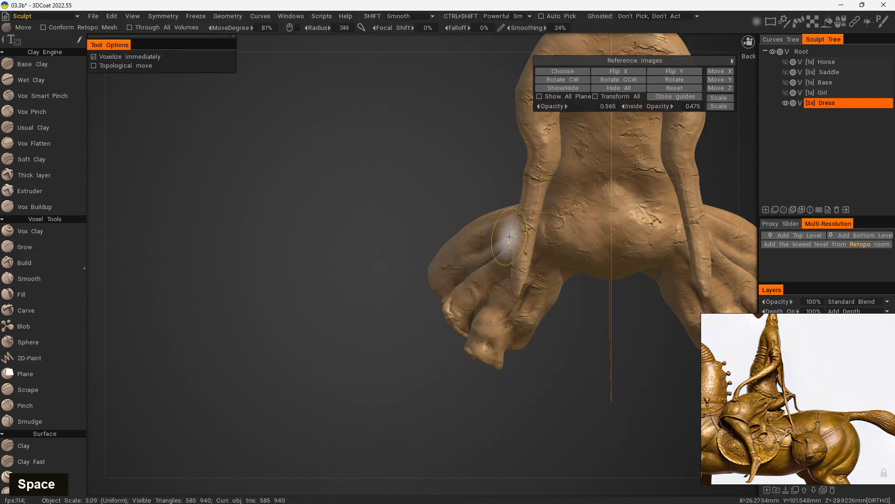
mouse_move(573, 180)
middle_mouse_down("alt")
mouse_move(510, 210)
mouse_move(671, 229)
mouse_move(662, 219)
middle_mouse_up("alt")
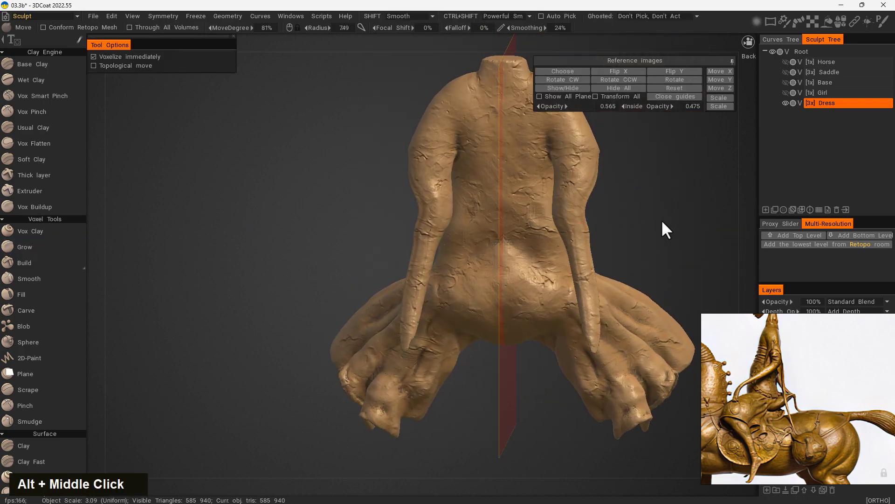
right_click_drag(437, 216, 458, 218)
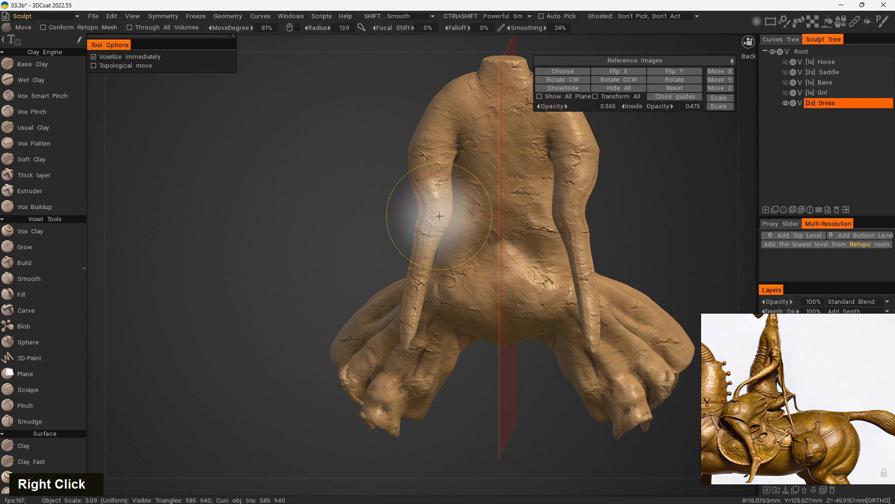
left_click_drag(440, 216, 434, 210)
left_click_drag(417, 244, 425, 247)
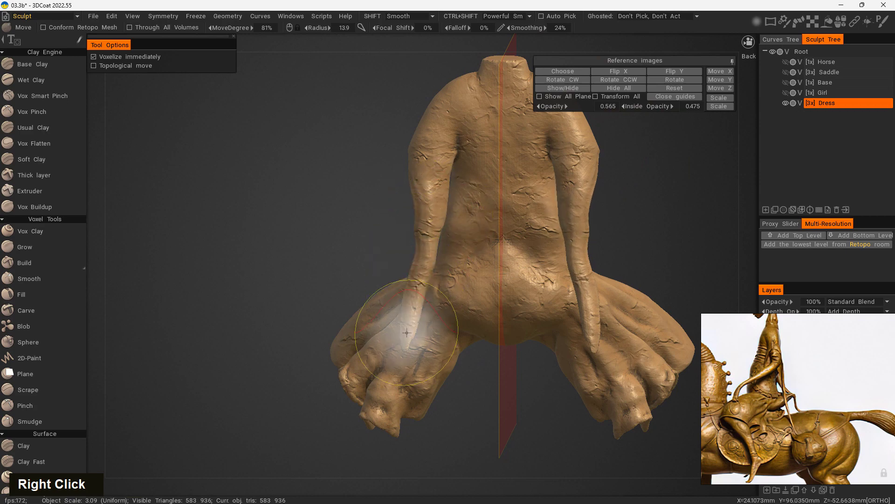
left_click_drag(408, 332, 415, 358)
left_click_drag(413, 294, 414, 298)
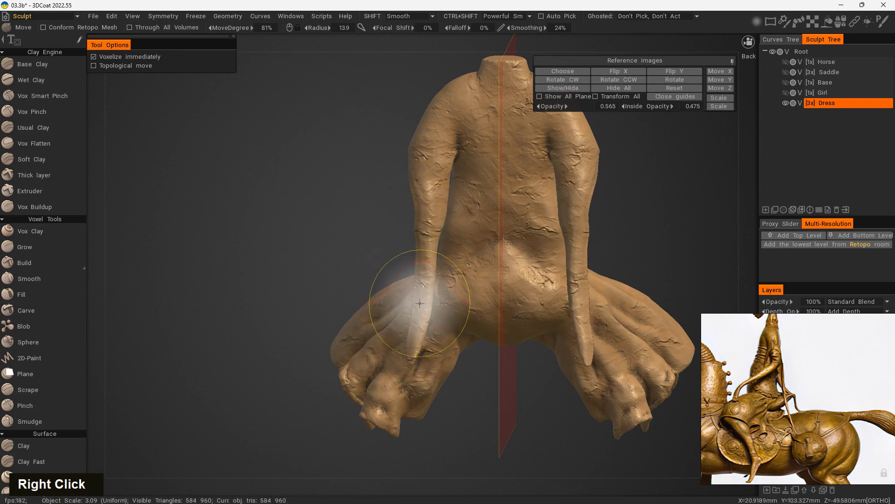
Step: Push the notch where the sleeve hem meets the hanging strip upward with a Move radius of 4.12, and smooth the area
mouse_move(414, 299)
middle_mouse_down("alt")
mouse_move(373, 290)
mouse_move(510, 292)
mouse_move(448, 223)
middle_mouse_up("alt")
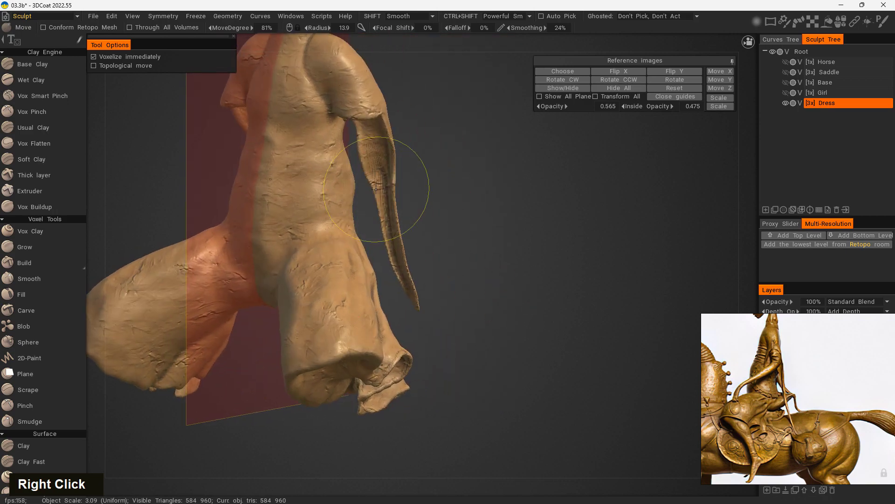
left_click_drag(449, 222, 436, 228, "alt")
middle_click_drag(436, 228, 488, 193, "alt")
left_click_drag(488, 193, 598, 238, "alt")
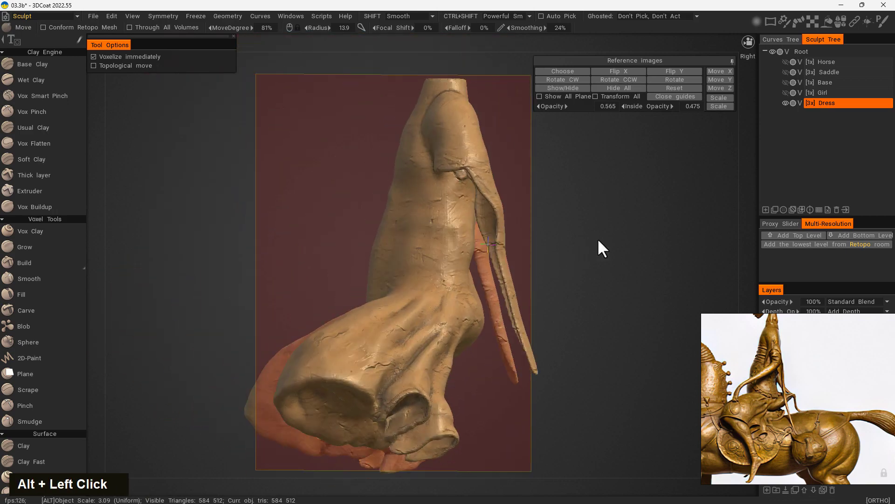
right_click_drag(597, 238, 640, 160, "alt")
mouse_move(640, 160)
left_mouse_down("alt")
mouse_move(528, 258)
mouse_move(378, 214)
left_mouse_up("alt")
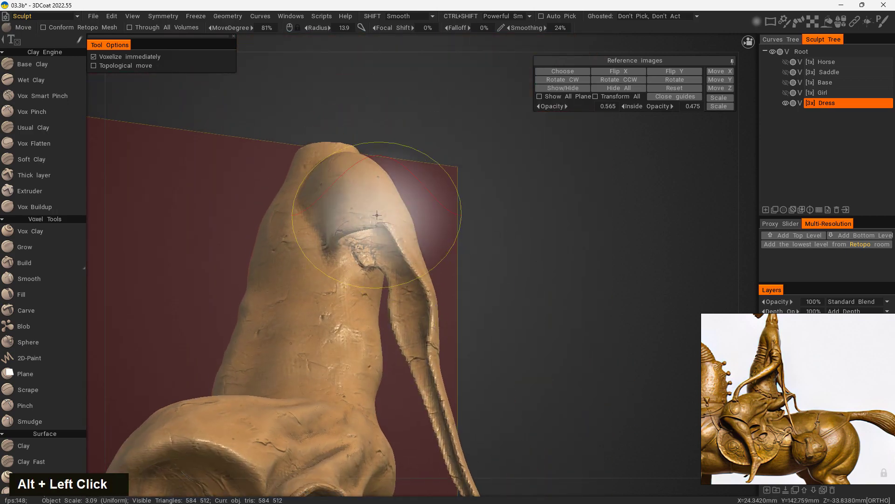
right_click_drag(377, 214, 320, 224)
mouse_move(320, 224)
left_mouse_down("alt")
mouse_move(509, 217)
mouse_move(487, 147)
mouse_move(471, 294)
mouse_move(400, 294)
mouse_move(516, 278)
left_mouse_up("alt")
mouse_move(517, 282)
left_mouse_down("alt")
mouse_move(378, 242)
mouse_move(377, 214)
left_mouse_up("alt")
right_click_drag(379, 228, 393, 228)
left_click_drag(377, 232, 377, 214)
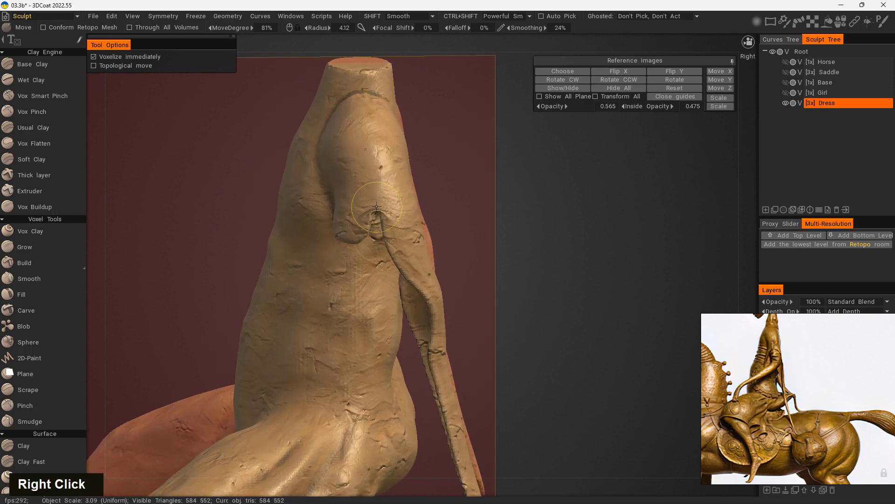
mouse_move(515, 204)
left_mouse_down("alt")
mouse_move(533, 166)
mouse_move(496, 198)
left_mouse_up("alt")
mouse_move(384, 208)
left_mouse_down("shift")
mouse_move(373, 216)
mouse_move(401, 234)
left_mouse_up("shift")
Step: Pull the sleeve hem's edge beside the notch toward the hanging strip with the Move tool
left_click_drag(546, 244, 607, 256, "alt")
mouse_move(608, 256)
middle_mouse_down("alt")
mouse_move(592, 214)
mouse_move(498, 157)
middle_mouse_up("alt")
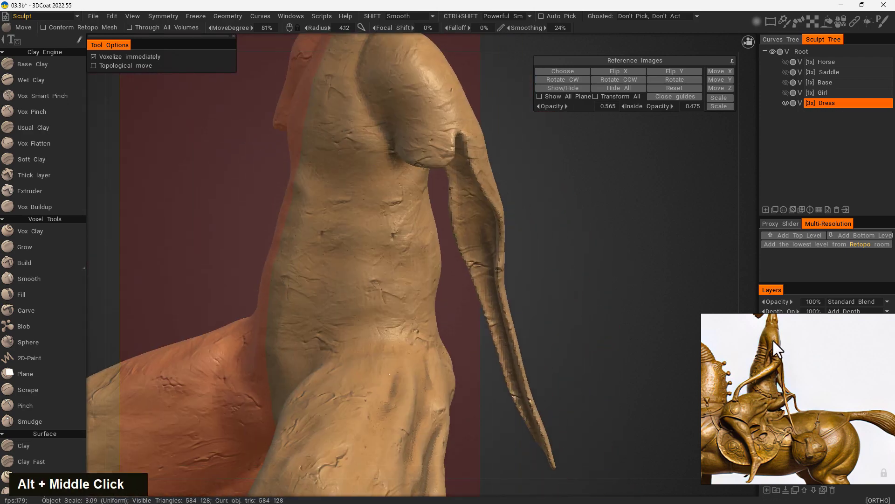
left_click_drag(589, 268, 531, 228, "alt")
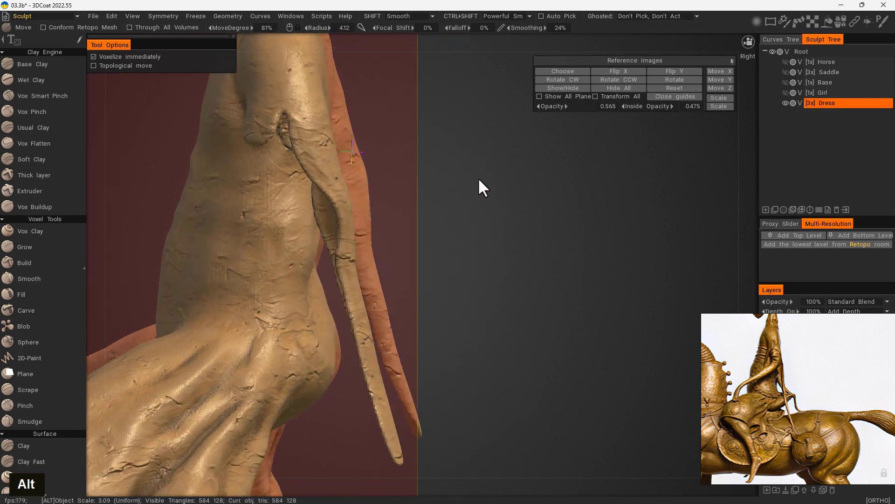
left_click_drag(478, 177, 495, 205, "alt")
mouse_move(296, 193)
left_mouse_down()
mouse_move(320, 194)
mouse_move(313, 175)
left_mouse_up()
mouse_move(314, 175)
left_mouse_down()
mouse_move(301, 171)
mouse_move(311, 187)
left_mouse_up()
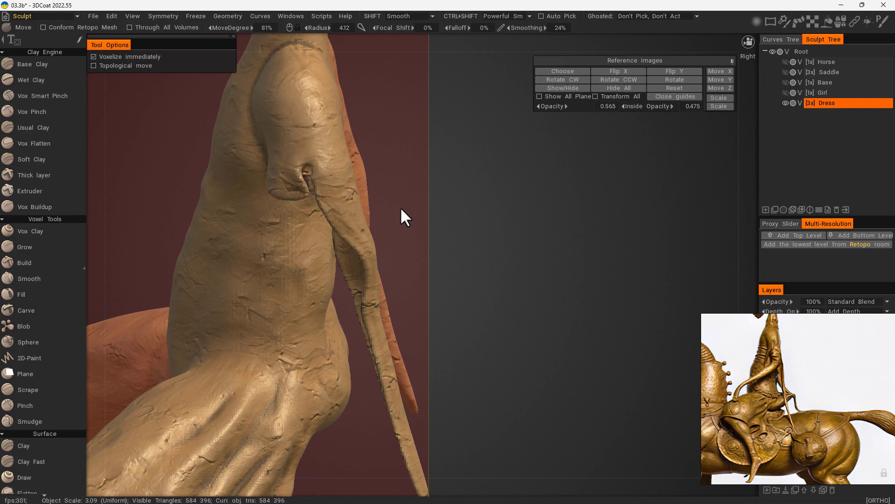
mouse_move(401, 210)
left_mouse_down("alt")
mouse_move(494, 178)
mouse_move(415, 191)
mouse_move(340, 181)
mouse_move(462, 197)
mouse_move(491, 173)
left_mouse_up("alt")
middle_click_drag(492, 174, 495, 296, "alt")
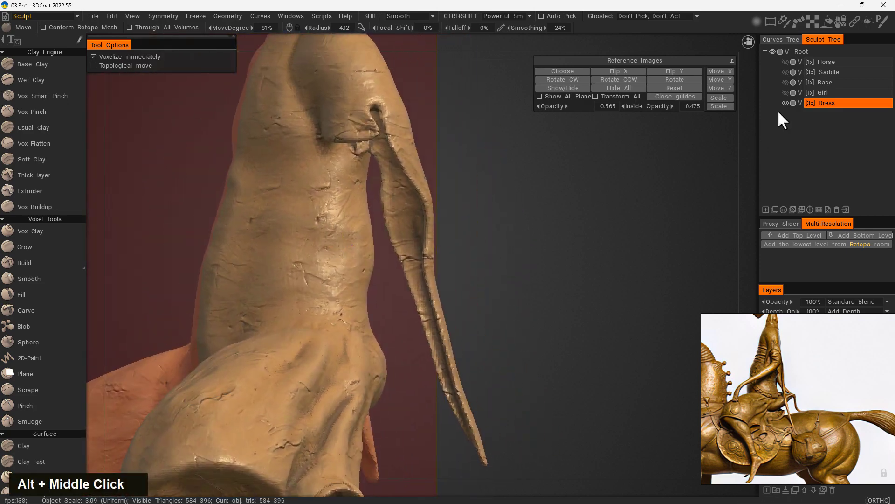
Step: Show the Girl object temporarily to examine how her arm sits in the sleeve opening compared with the bronze reference, and hide it again
left_click(785, 92)
left_click_drag(557, 256, 533, 273, "alt")
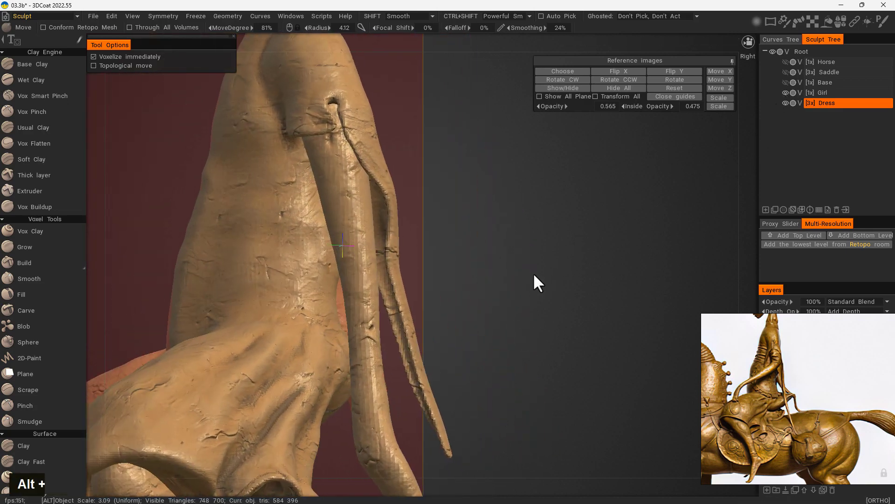
right_click_drag(533, 272, 541, 368, "alt")
left_click_drag(541, 368, 518, 349, "alt")
middle_click_drag(459, 274, 491, 272, "alt")
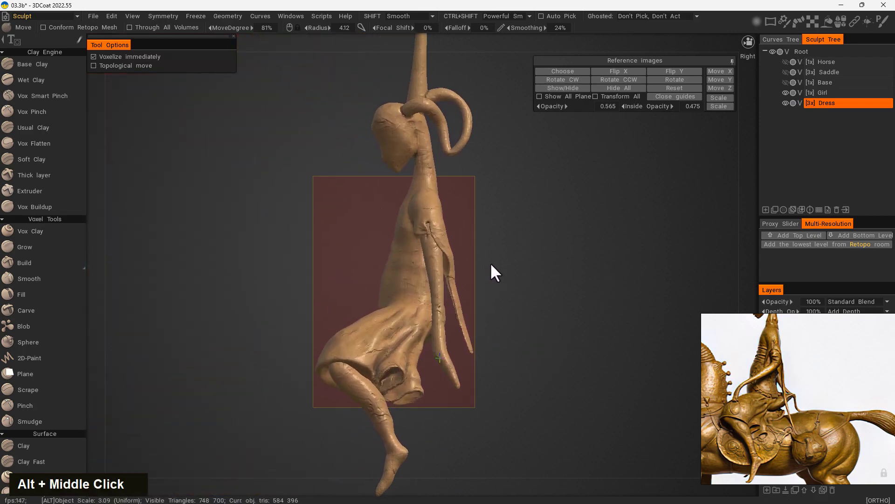
right_click_drag(491, 272, 596, 315, "alt")
left_click_drag(595, 316, 676, 439, "alt")
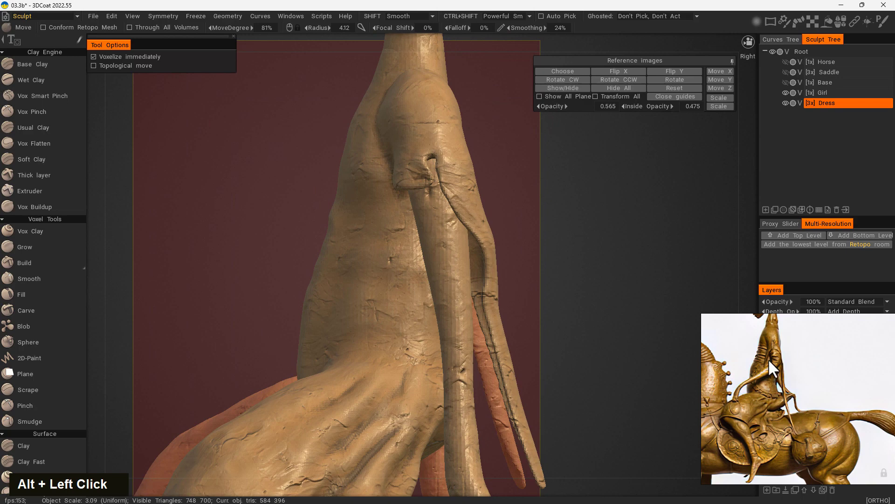
mouse_move(747, 363)
left_mouse_down("alt")
mouse_move(586, 265)
mouse_move(625, 202)
mouse_move(623, 234)
mouse_move(617, 219)
left_mouse_up("alt")
left_click(786, 92)
middle_click_drag(600, 176, 553, 89, "alt")
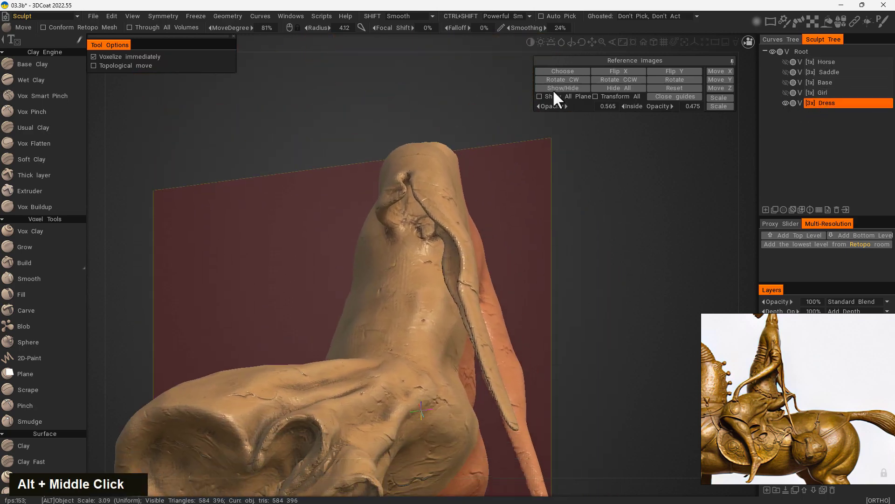
Step: With the Pose tool in Paint mode and the gizmo hidden, paint a selection along the front lower edge of the sleeve opening
key("space")
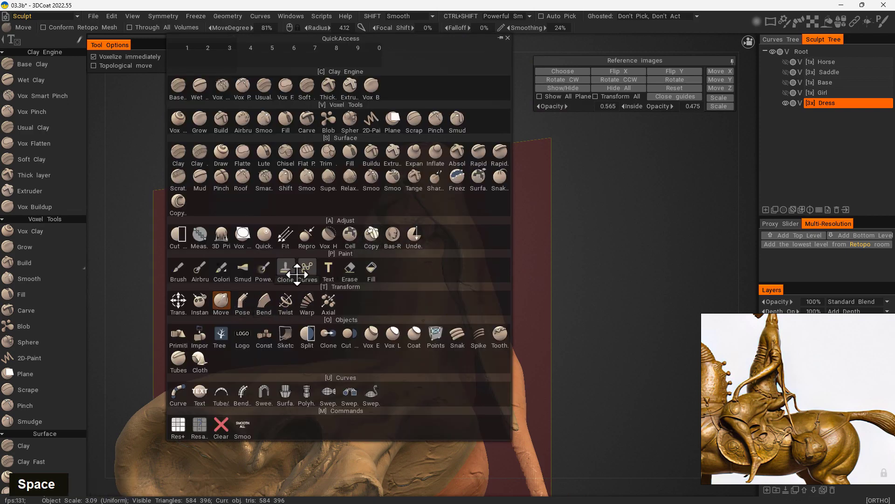
left_click(239, 313)
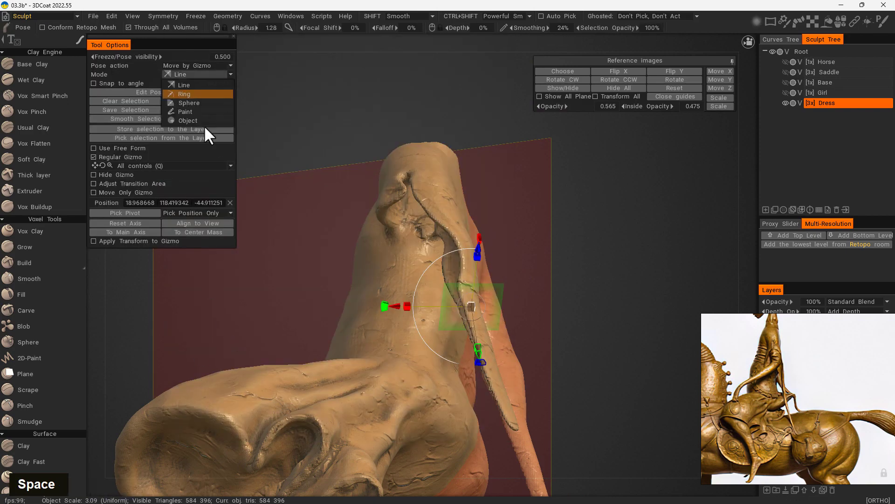
left_click(230, 74)
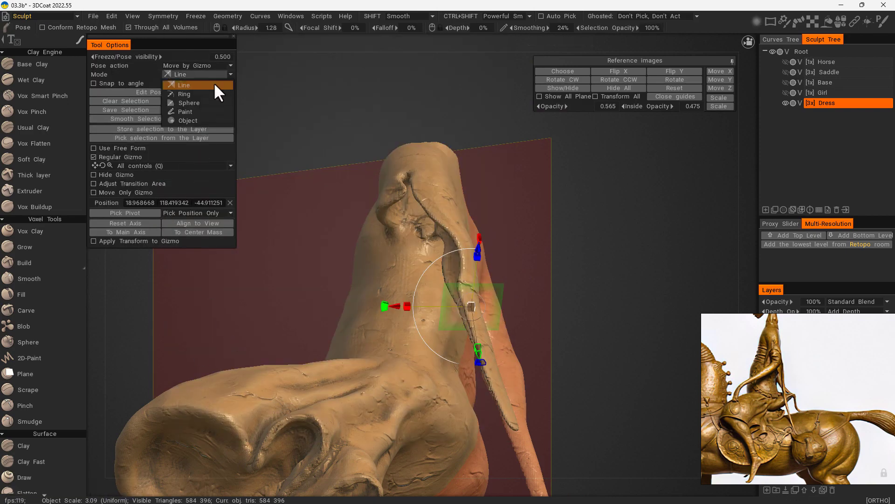
left_click(201, 110)
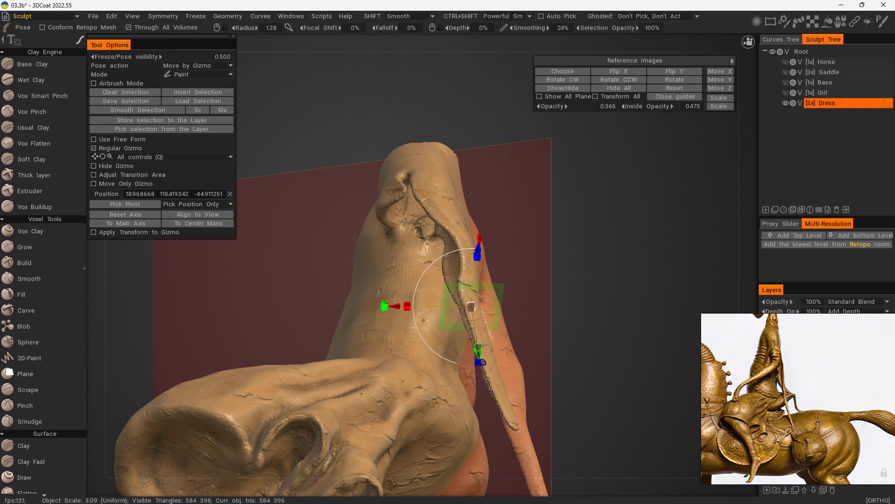
mouse_move(312, 262)
left_mouse_down("alt")
mouse_move(584, 231)
mouse_move(403, 252)
left_mouse_up("alt")
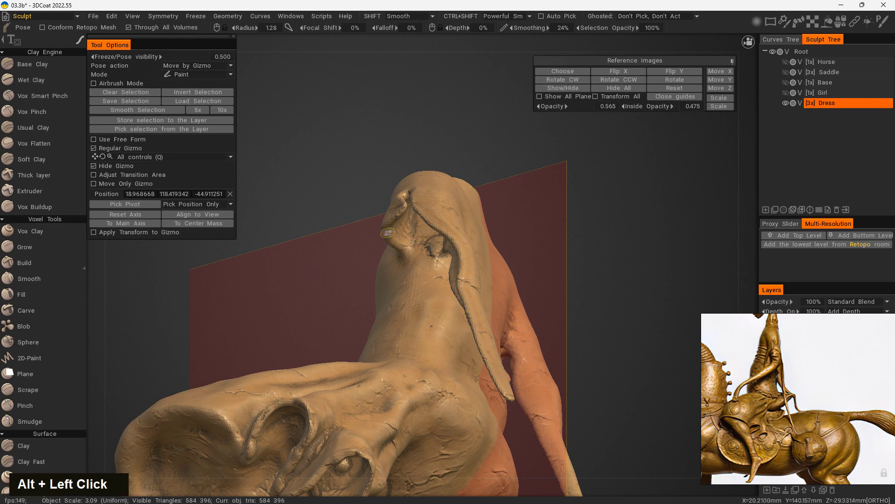
left_click_drag(387, 232, 394, 246)
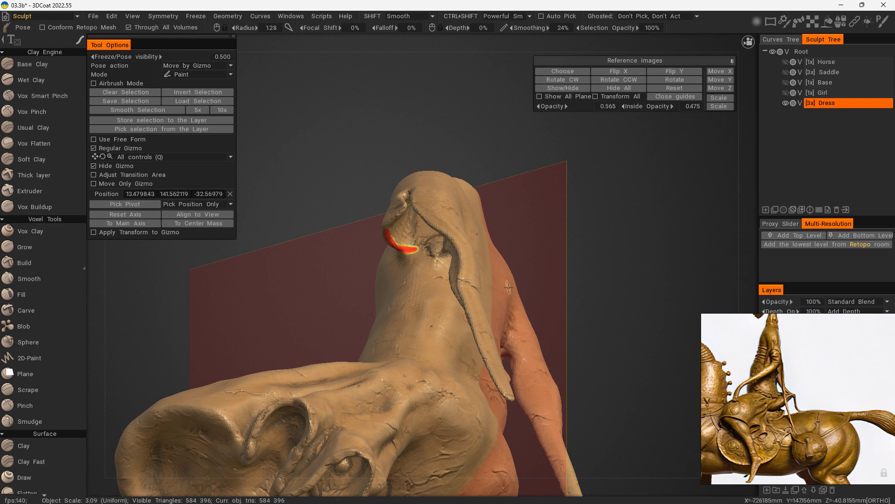
key("ctrl+z")
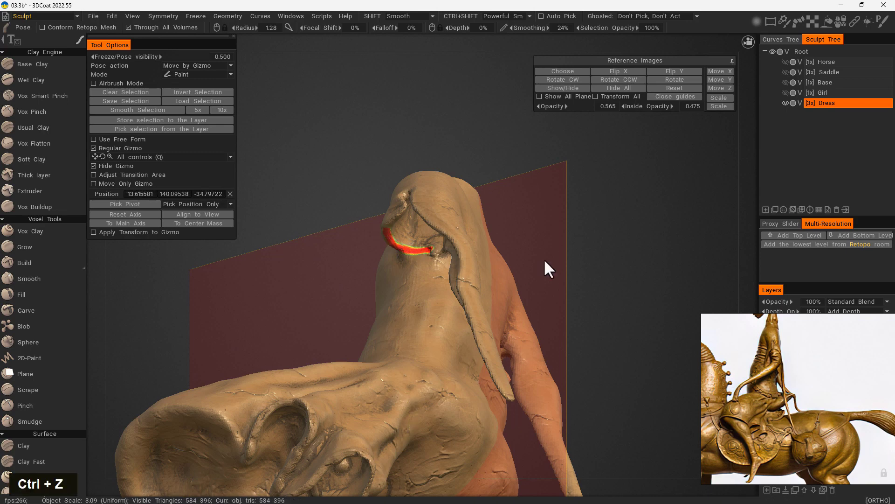
Step: Show the gizmo with reset axes and pull the selected sleeve edge downward to lengthen the front of the sleeve
left_click_drag(543, 258, 652, 304, "alt")
middle_click_drag(651, 304, 586, 149, "alt")
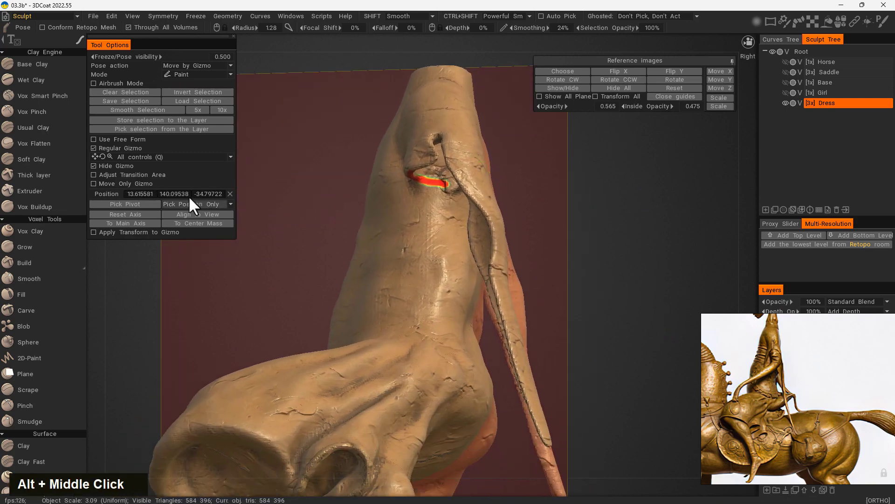
left_click(130, 215)
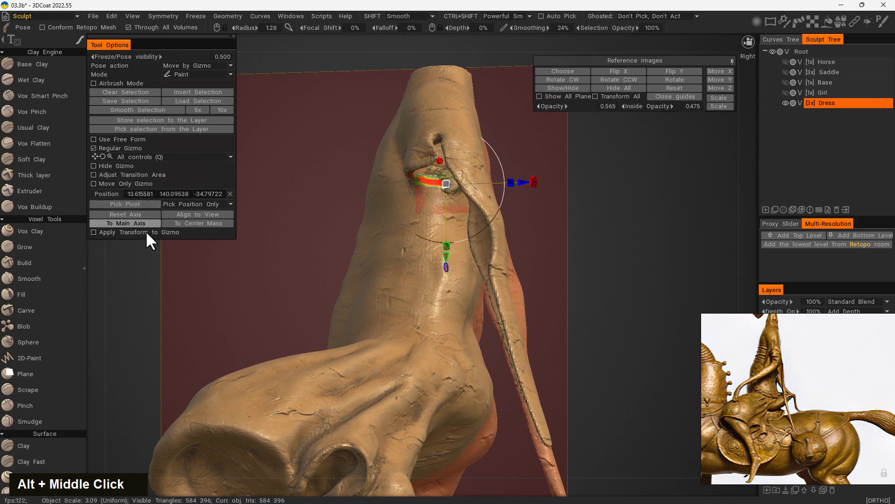
left_click_drag(447, 255, 446, 293)
key("ctrl+z")
left_click_drag(607, 266, 677, 238)
left_click_drag(446, 256, 444, 280)
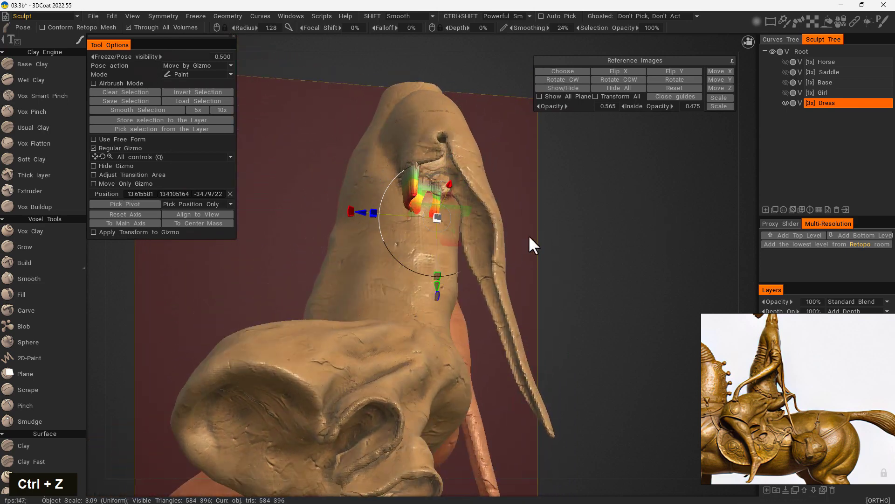
Step: Shift the lengthened sleeve edge outward from the body, tilt its front side downward, and adjust its position in side view
left_click_drag(531, 244, 602, 268)
left_click_drag(479, 190, 489, 190)
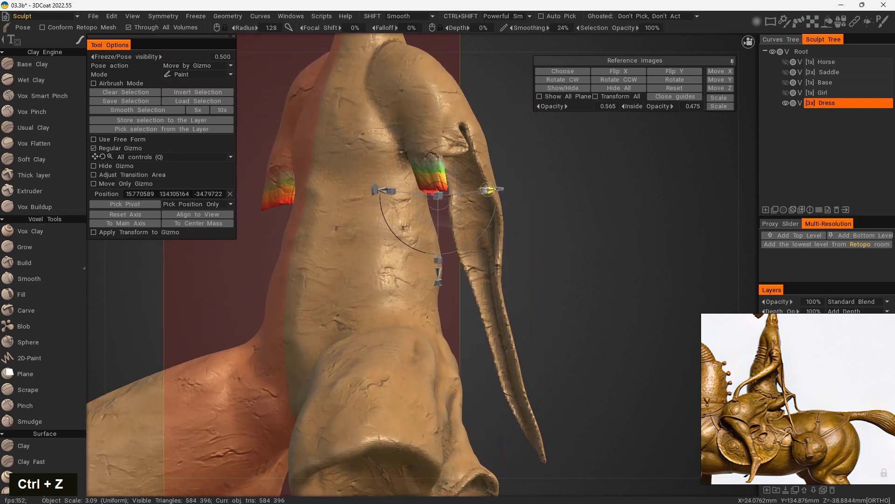
left_click_drag(589, 242, 379, 359)
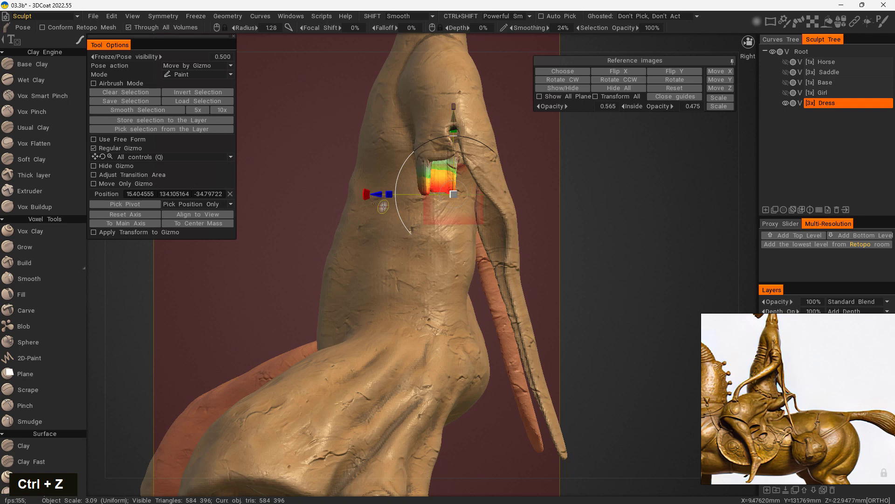
left_click_drag(442, 115, 441, 138)
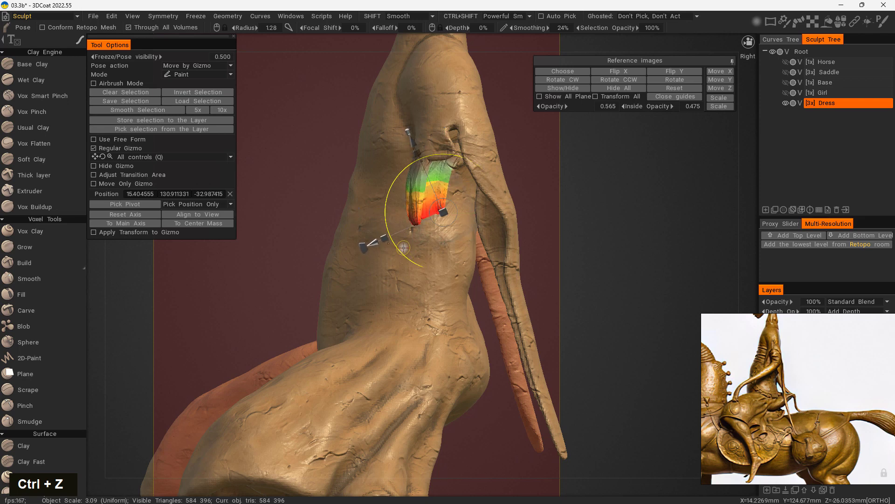
left_click_drag(374, 240, 384, 242)
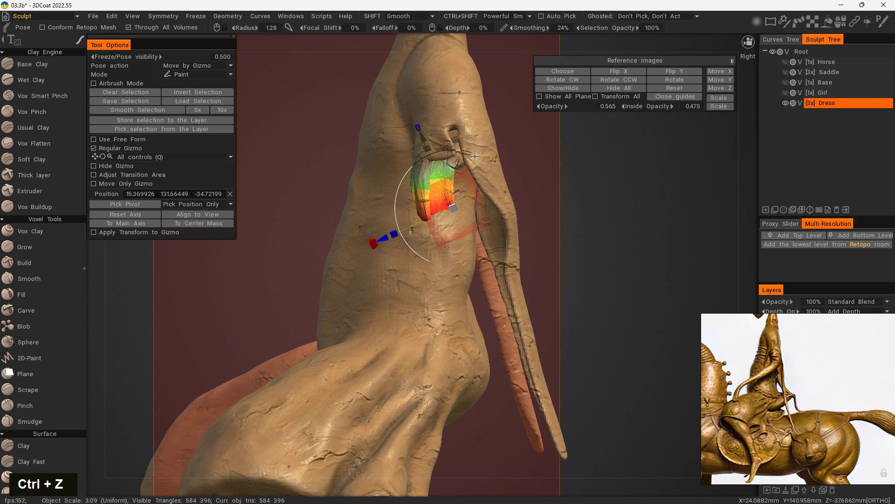
Step: Nudge the lengthened sleeve edges sideways toward the body in front view with the gizmo
left_click_drag(477, 159, 622, 215)
left_click_drag(537, 208, 531, 208)
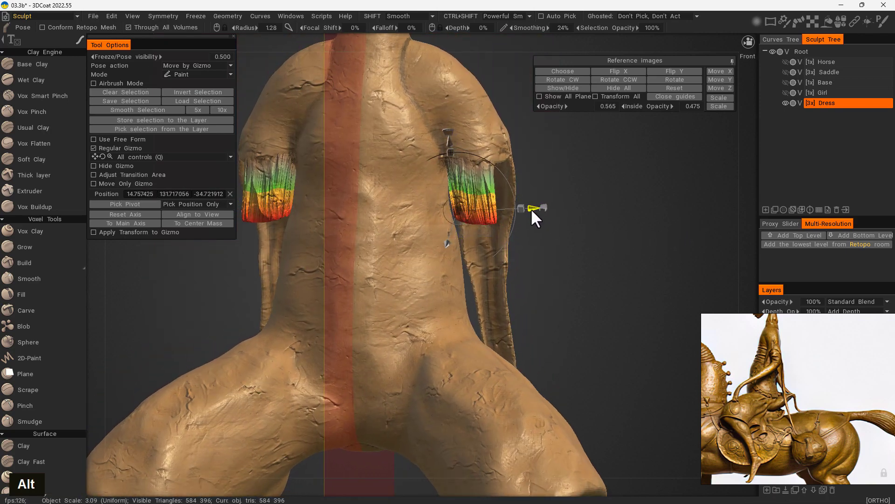
left_click_drag(606, 275, 484, 300, "alt")
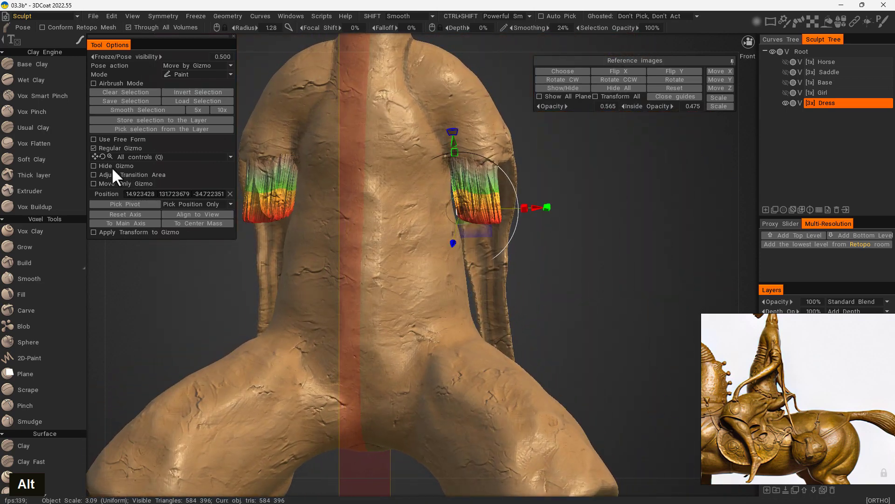
Step: Clear the Pose selection, switch to the Move tool, and smooth the lower front edge of the lengthened sleeve
left_click(139, 91)
key("space")
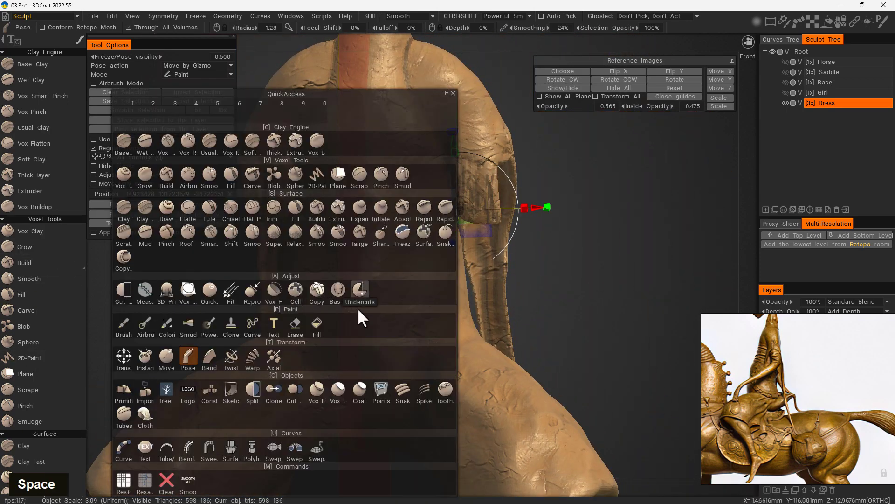
left_click(164, 355)
mouse_move(605, 264)
left_mouse_down()
mouse_move(532, 265)
mouse_move(551, 265)
left_mouse_up()
left_click_drag(443, 180, 455, 213, "shift")
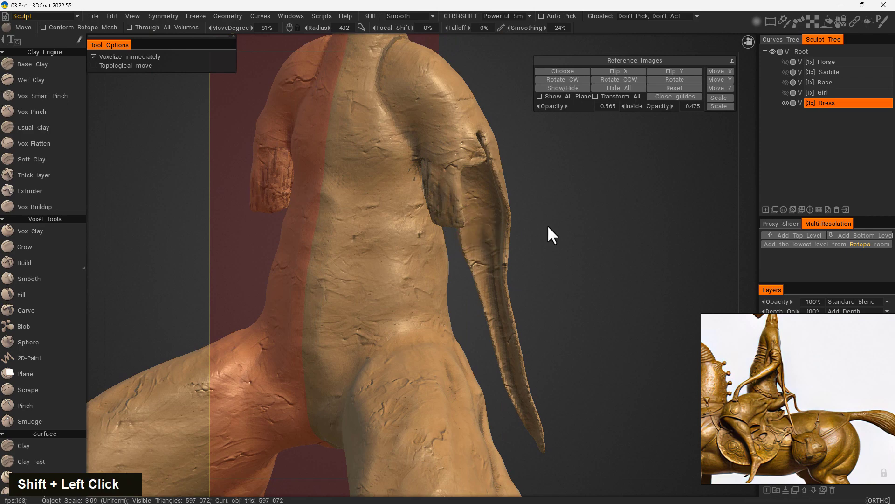
Step: Smooth the front sleeve flap and the rough area beneath it, working around to the side view
left_click_drag(548, 228, 601, 228)
left_click_drag(461, 163, 457, 224, "shift")
left_click_drag(611, 227, 447, 224)
mouse_move(466, 195)
left_mouse_down("shift")
mouse_move(464, 216)
mouse_move(459, 208)
left_mouse_up("shift")
left_click_drag(383, 256, 435, 256, "shift")
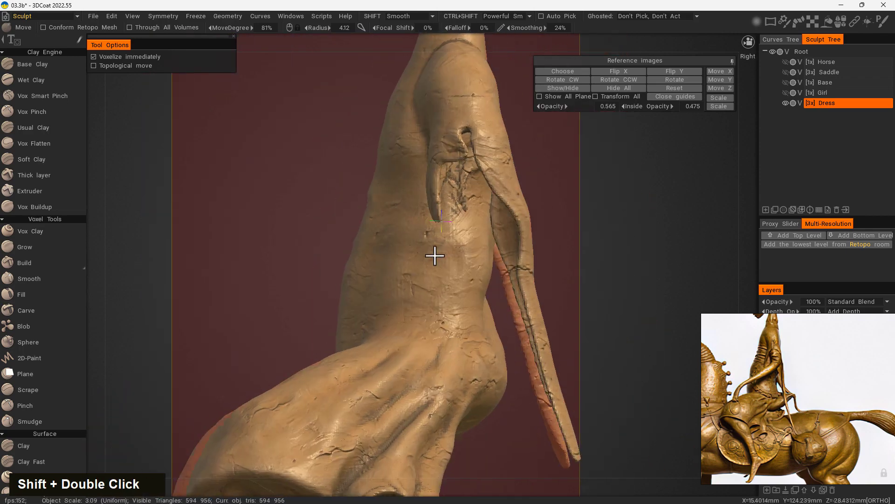
left_click_drag(459, 177, 456, 209, "shift")
Step: Smooth the inner surface and lower end of the sleeve flap from the front
mouse_move(630, 196)
left_mouse_down()
mouse_move(587, 192)
mouse_move(535, 210)
mouse_move(681, 200)
left_mouse_up()
left_click_drag(601, 221, 681, 221)
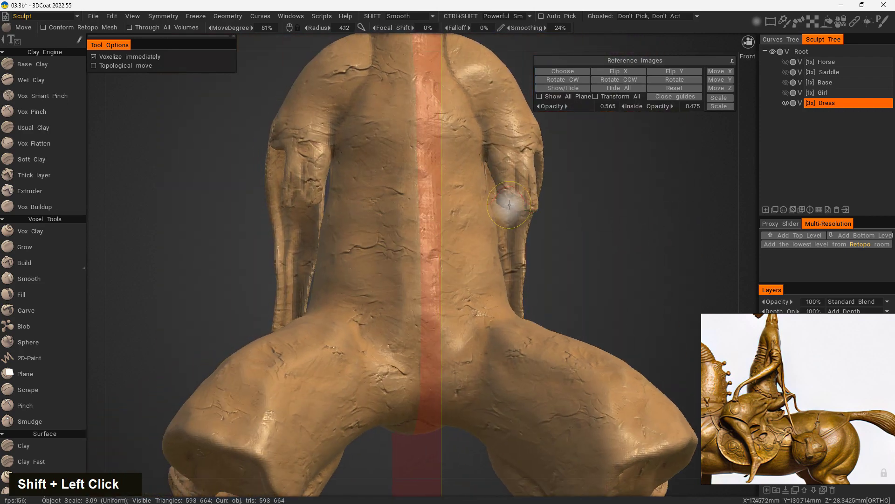
left_click_drag(612, 200, 591, 209)
left_click_drag(496, 191, 510, 190, "shift")
Step: Try to reshape the dress beside the sleeve flap using Move at radius 2.46, and undo the resulting changes
middle_click_drag(591, 184, 529, 197)
right_click_drag(530, 198, 662, 232)
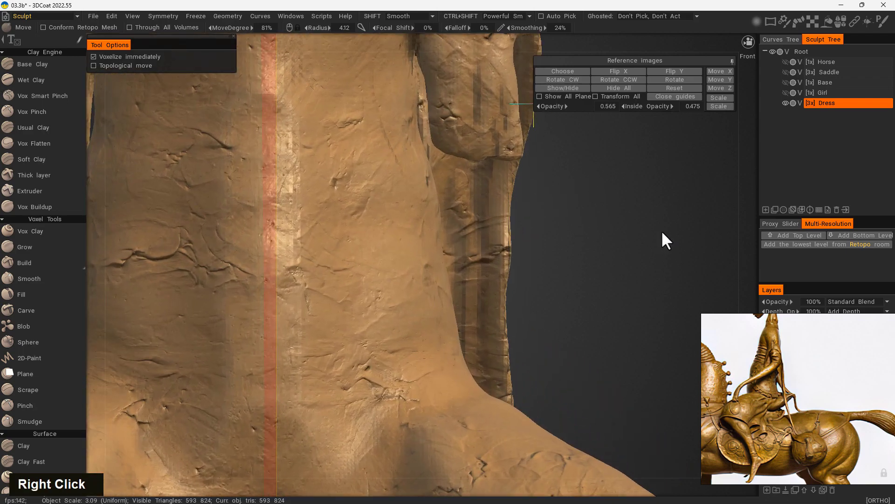
middle_click_drag(661, 230, 559, 281)
right_click_drag(366, 221, 346, 217)
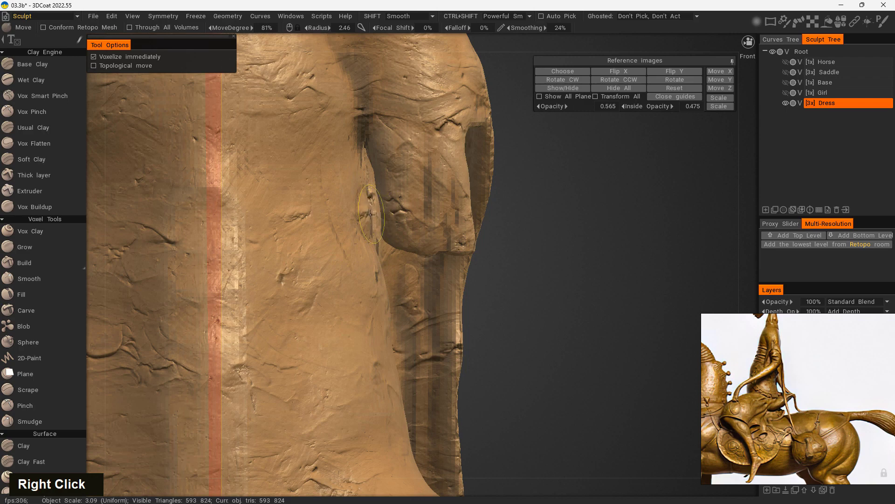
mouse_move(371, 214)
left_mouse_down()
mouse_move(379, 214)
mouse_move(359, 154)
left_mouse_up()
left_click_drag(549, 185, 497, 205)
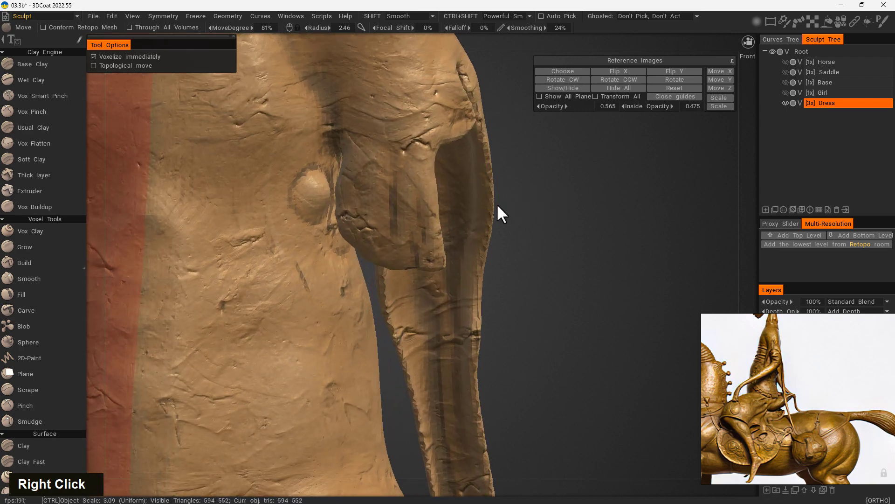
key("ctrl+z")
key("ctrl+z")
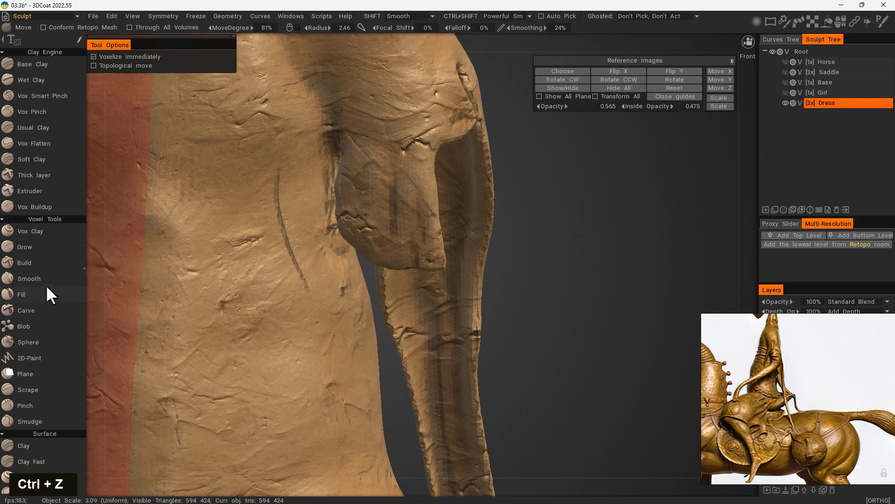
Step: Use the voxel Fill tool at radius 4.20 and 59% depth to fill the crevice between sleeve flap and body
left_click(28, 294)
double_click(345, 238)
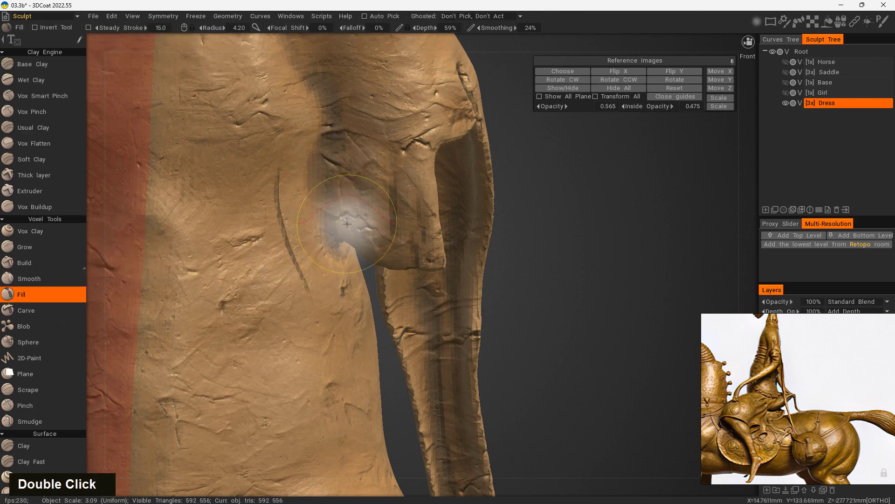
mouse_move(551, 248)
left_mouse_down()
mouse_move(620, 253)
mouse_move(613, 285)
left_mouse_up()
left_click_drag(441, 200, 398, 193)
Step: Fill the cracks and hollows on the body under the sleeve opening, working in side view
mouse_move(580, 243)
left_mouse_down("shift")
mouse_move(464, 256)
mouse_move(466, 242)
left_mouse_up("shift")
mouse_move(397, 201)
left_mouse_down()
mouse_move(371, 123)
mouse_move(369, 214)
left_mouse_up()
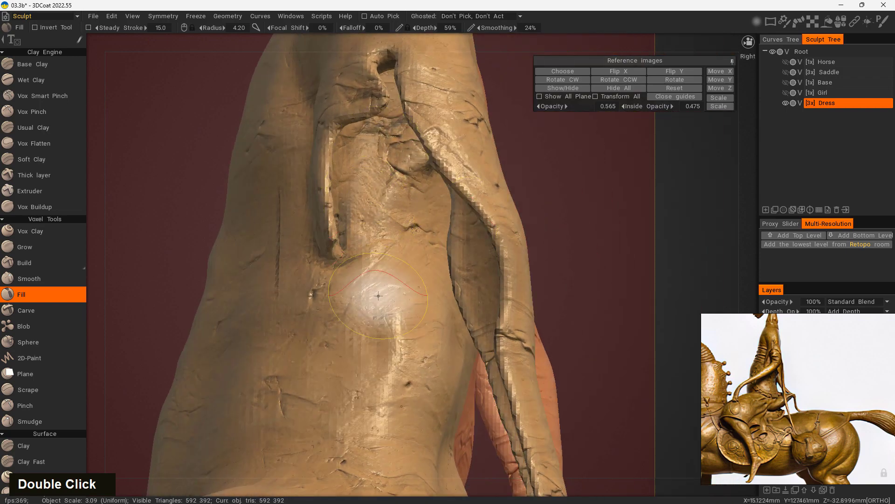
mouse_move(573, 219)
left_mouse_down()
mouse_move(603, 183)
mouse_move(578, 154)
left_mouse_up()
mouse_move(412, 224)
left_mouse_down()
mouse_move(400, 267)
mouse_move(383, 191)
left_mouse_up()
left_click_drag(664, 222, 642, 244)
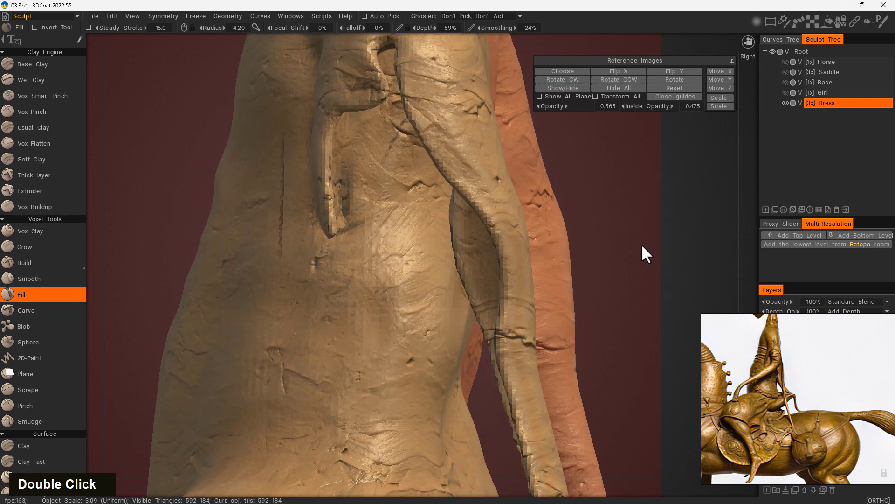
middle_click_drag(642, 244, 544, 215)
right_click_drag(544, 215, 598, 231)
middle_click_drag(616, 233, 535, 251)
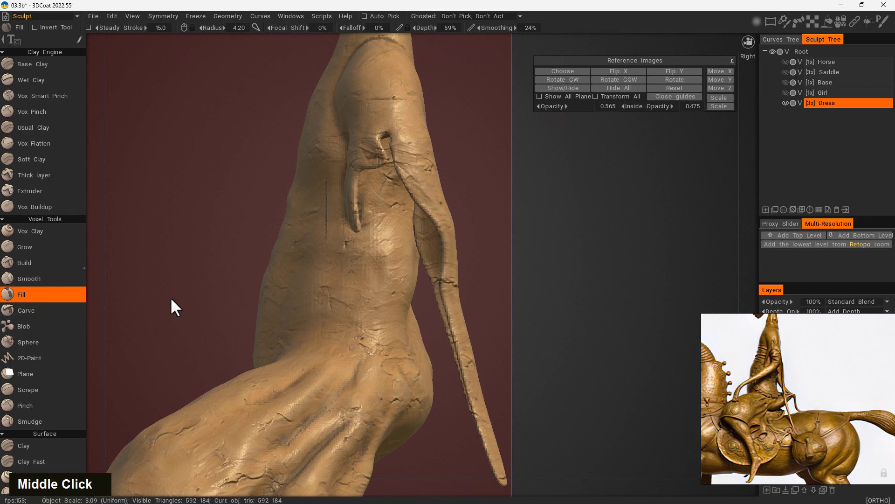
Step: Round the sleeve opening's edge between the front flap and hanging strip using Move at 73% degree and radius 4.16
key("space")
double_click(282, 307)
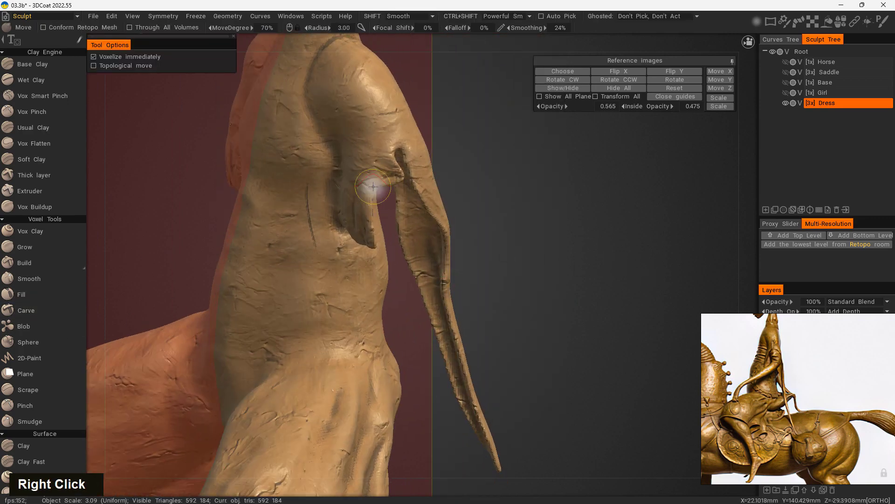
right_click_drag(373, 186, 374, 189)
left_click_drag(438, 183, 465, 180)
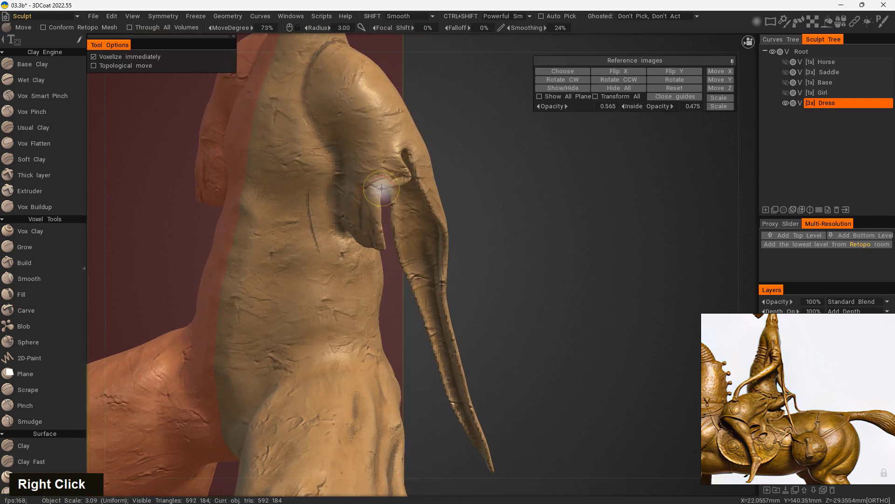
right_click_drag(380, 192, 385, 188)
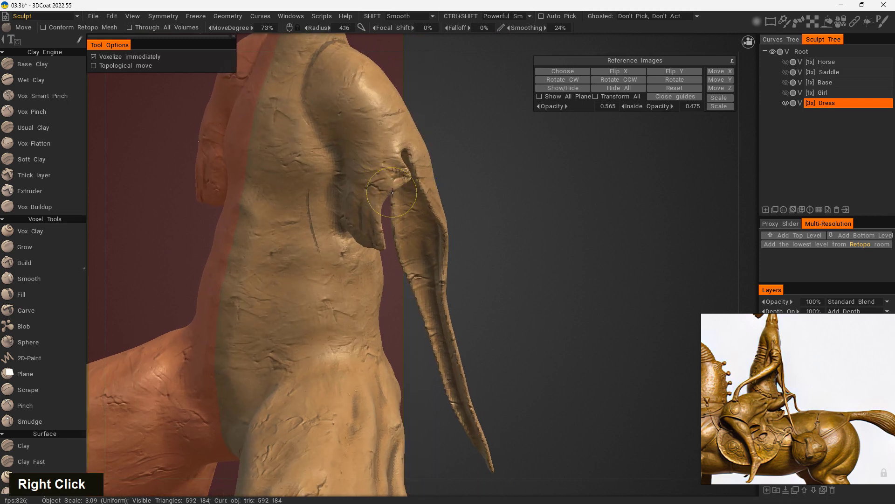
mouse_move(466, 238)
left_mouse_down()
mouse_move(572, 247)
mouse_move(510, 242)
mouse_move(428, 405)
left_mouse_up()
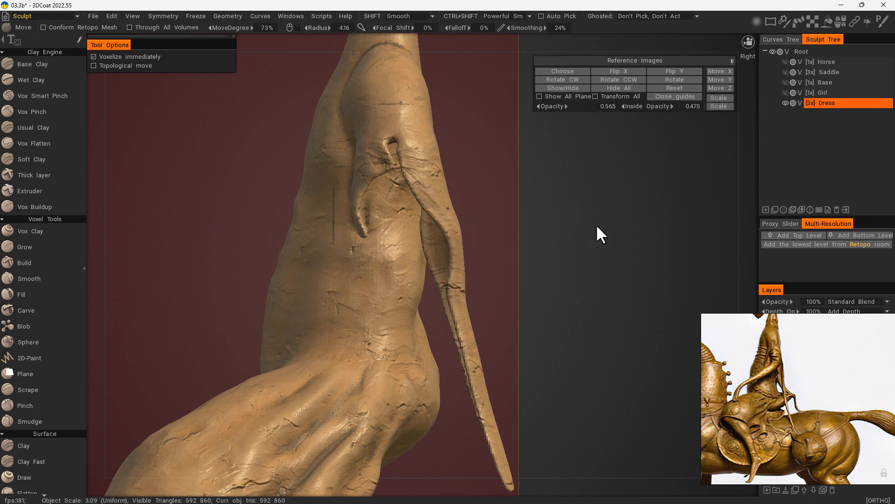
Step: Adjust the lower end of the front sleeve flap in front view with Move
mouse_move(596, 234)
left_mouse_down()
mouse_move(423, 243)
mouse_move(390, 228)
mouse_move(389, 212)
left_mouse_up()
mouse_move(280, 275)
left_mouse_down()
mouse_move(407, 284)
mouse_move(410, 233)
mouse_move(445, 230)
mouse_move(460, 207)
mouse_move(444, 210)
left_mouse_up()
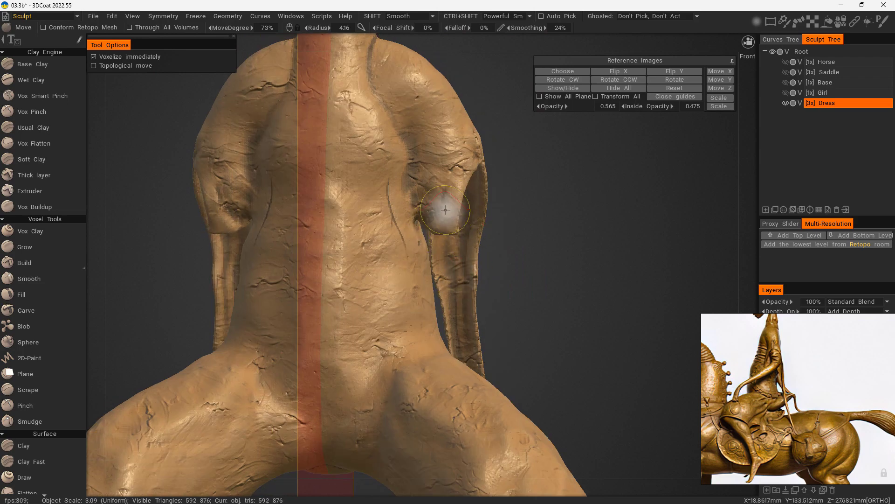
left_click_drag(541, 245, 461, 254)
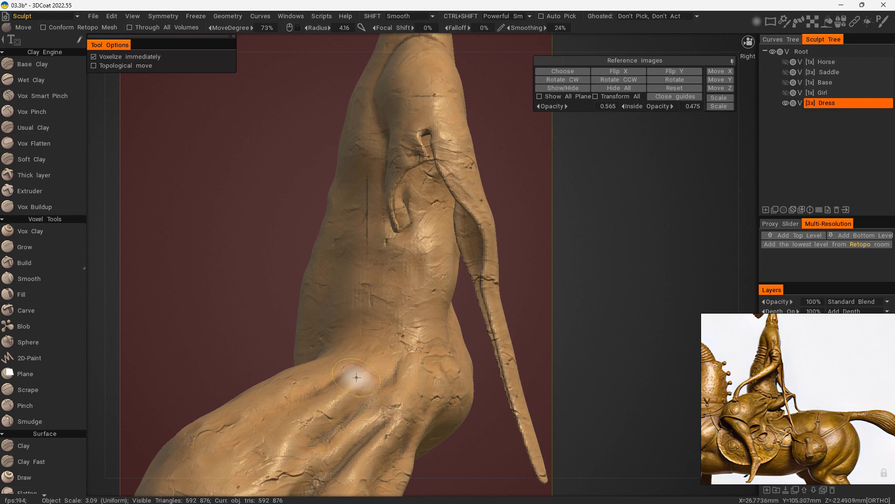
Step: Show the statue reference and pull the sleeve flap downward and forward to match it, using Move at radius 7.25
key("u")
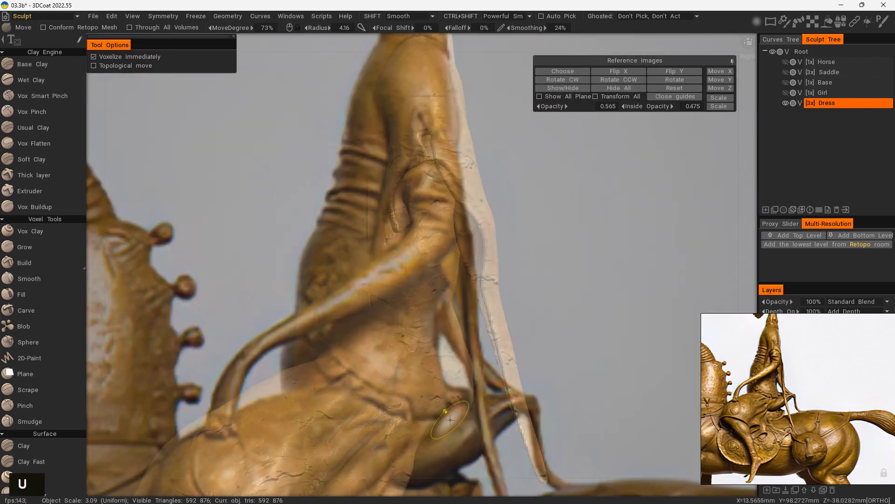
mouse_move(396, 230)
right_mouse_down()
mouse_move(420, 234)
mouse_move(396, 230)
right_mouse_up()
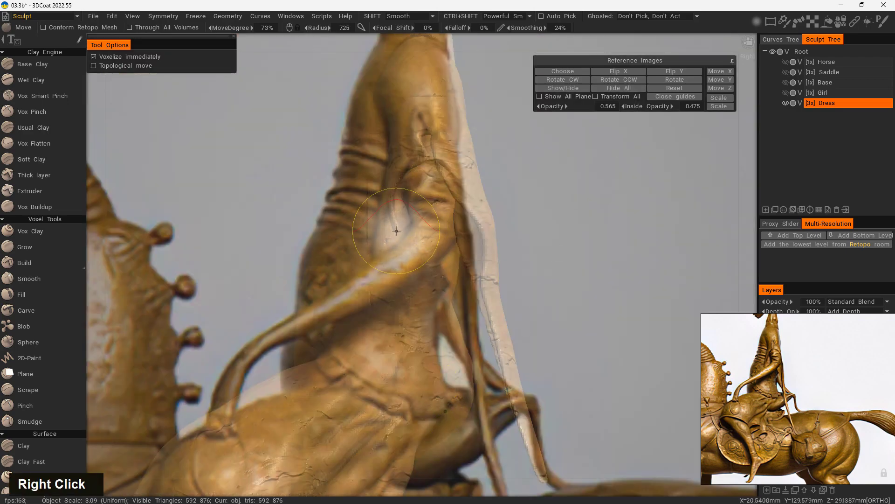
left_click_drag(396, 231, 392, 235)
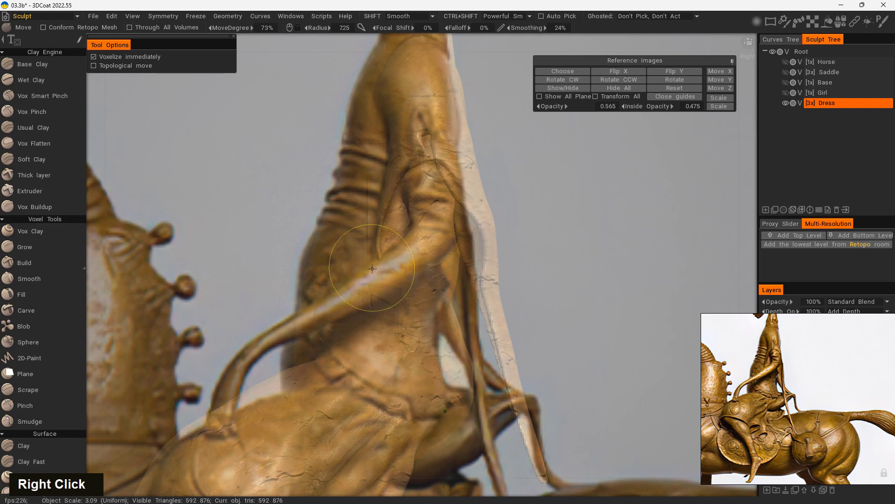
left_click_drag(407, 226, 404, 236)
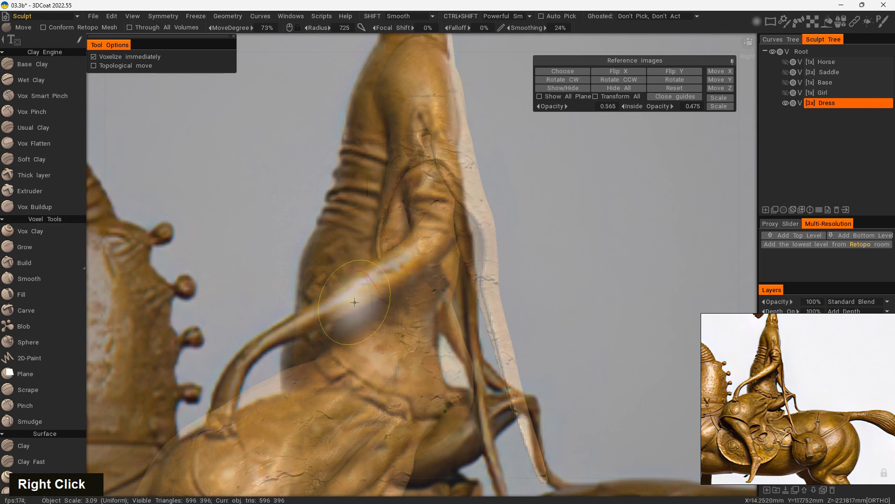
mouse_move(492, 320)
right_mouse_down()
mouse_move(510, 265)
mouse_move(485, 265)
mouse_move(541, 290)
mouse_move(545, 273)
right_mouse_up()
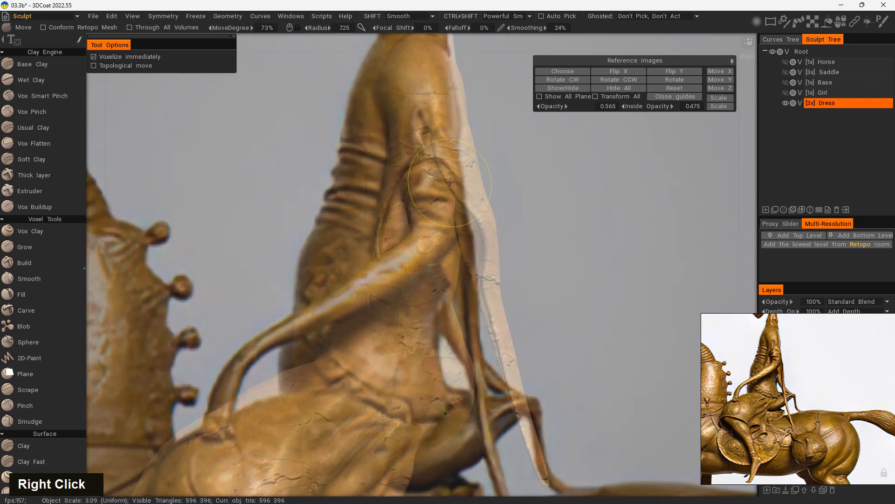
left_click_drag(272, 428, 278, 415)
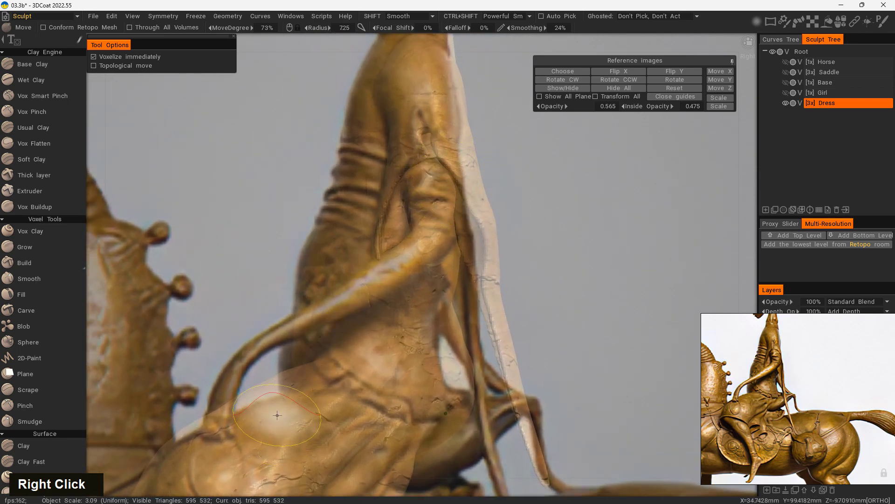
Step: Refine the top of the sleeve opening and the small hole above it against the reference, reducing the Move radius to 3.06
right_click_drag(435, 162, 421, 161)
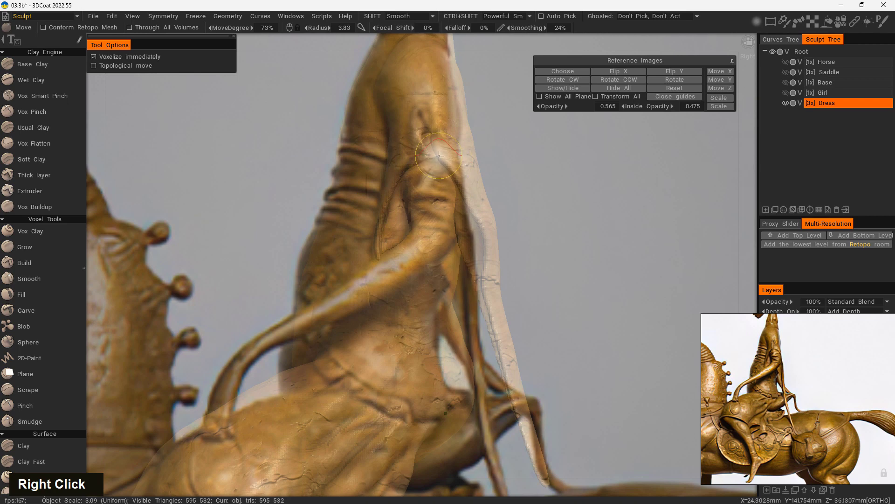
left_click_drag(440, 158, 430, 158)
mouse_move(445, 155)
right_mouse_down()
mouse_move(432, 155)
mouse_move(444, 150)
right_mouse_up()
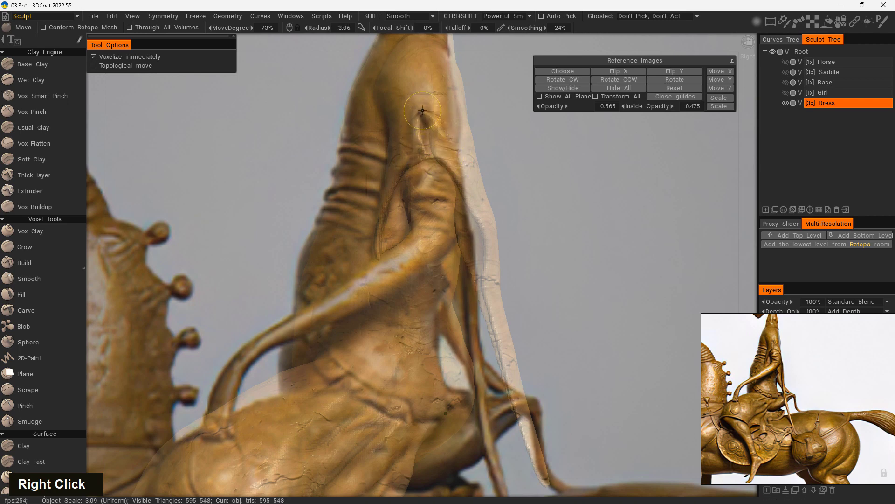
left_click_drag(423, 111, 431, 134)
Step: Smooth the sleeve surface around the small hole above the opening from front and angled views
left_click_drag(506, 174, 642, 205)
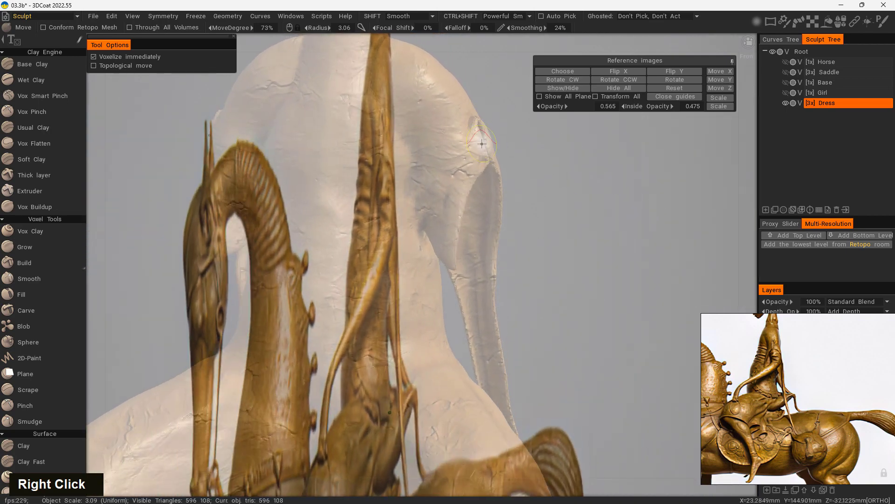
left_click_drag(482, 144, 476, 132, "shift")
left_click_drag(602, 187, 509, 163, "shift")
left_click_drag(485, 127, 495, 163, "shift")
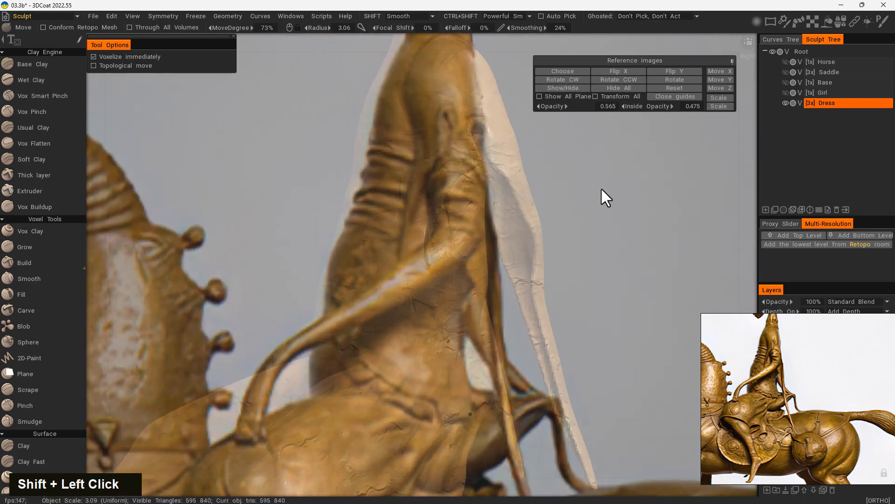
left_click_drag(601, 189, 575, 185, "shift")
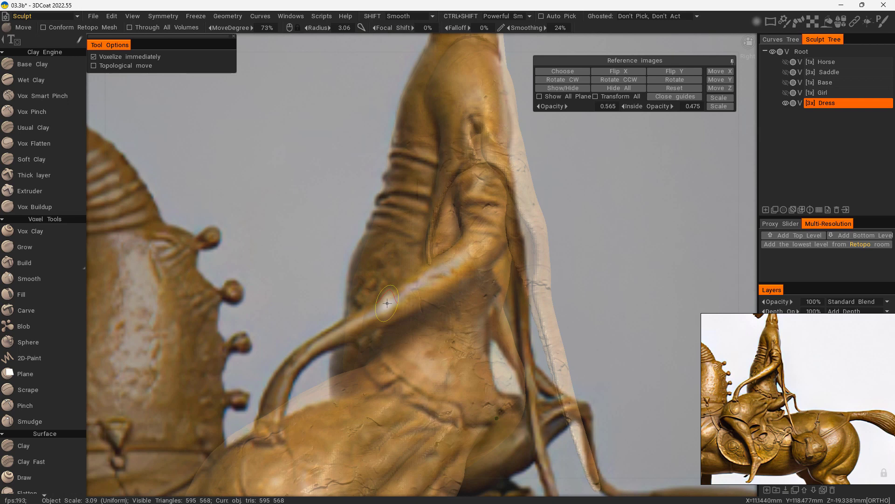
Step: Try to shift the hanging sleeve strip toward the reference using Move at radius 17.9, and undo the change
right_click_drag(387, 303, 516, 260)
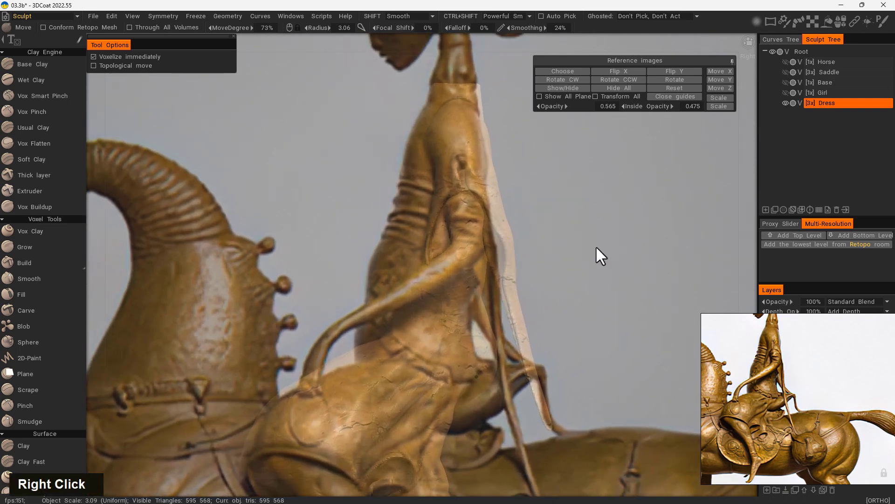
mouse_move(597, 253)
middle_mouse_down()
mouse_move(583, 246)
mouse_move(501, 252)
middle_mouse_up()
mouse_move(513, 257)
right_mouse_down()
mouse_move(558, 270)
mouse_move(500, 237)
right_mouse_up()
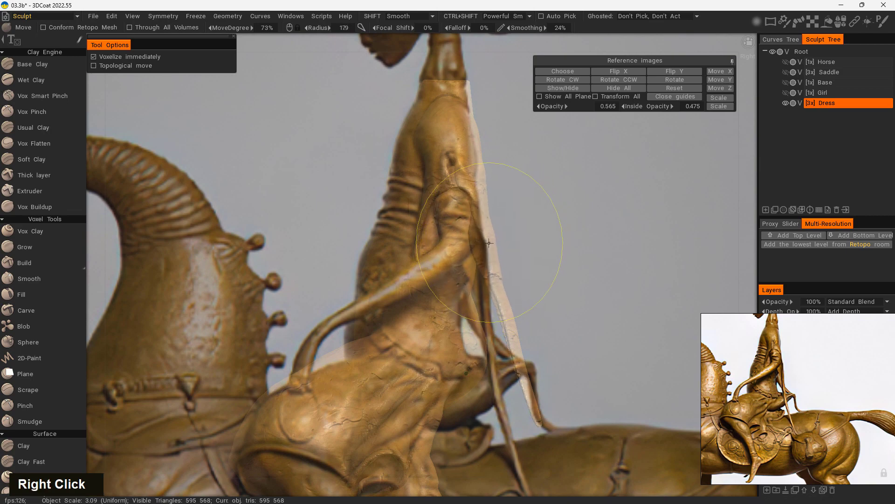
key("ctrl+z")
left_click_drag(571, 237, 555, 256)
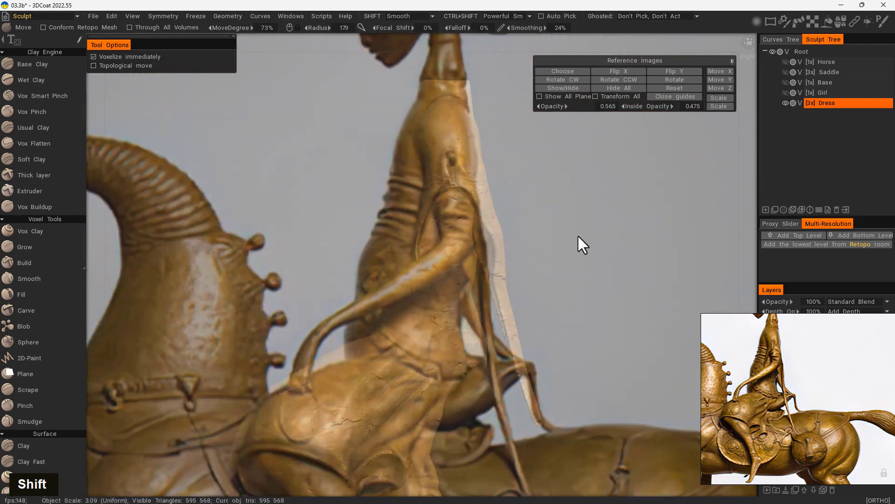
Step: Try pulling the hanging strip backward with the reference hidden, undo that pull, and show the reference again
key("y")
key("u")
middle_click_drag(564, 245, 552, 212)
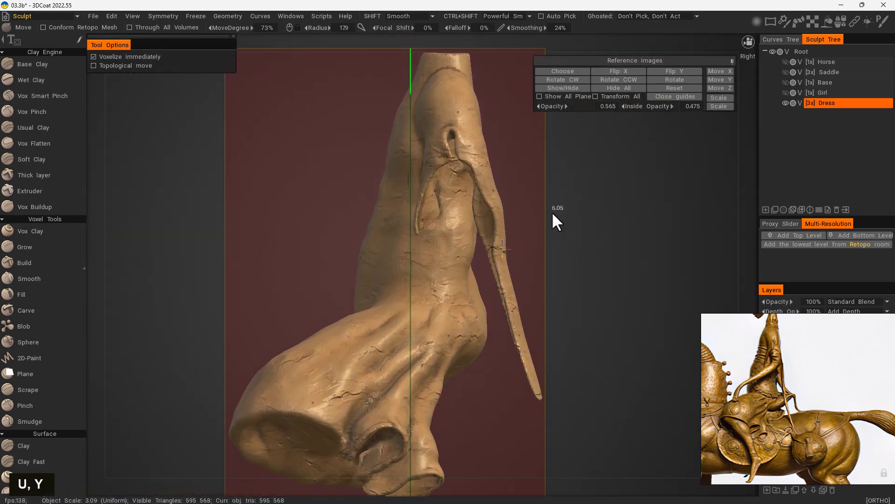
left_click_drag(502, 249, 564, 231)
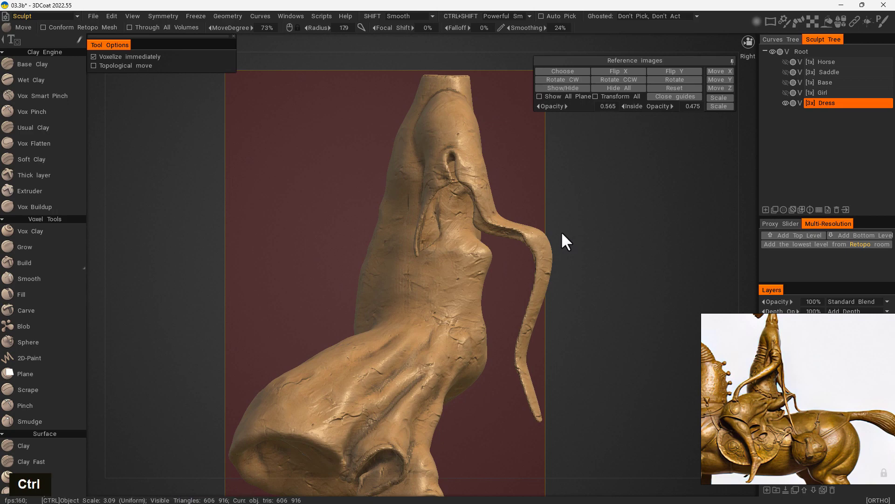
key("ctrl+z")
key("u")
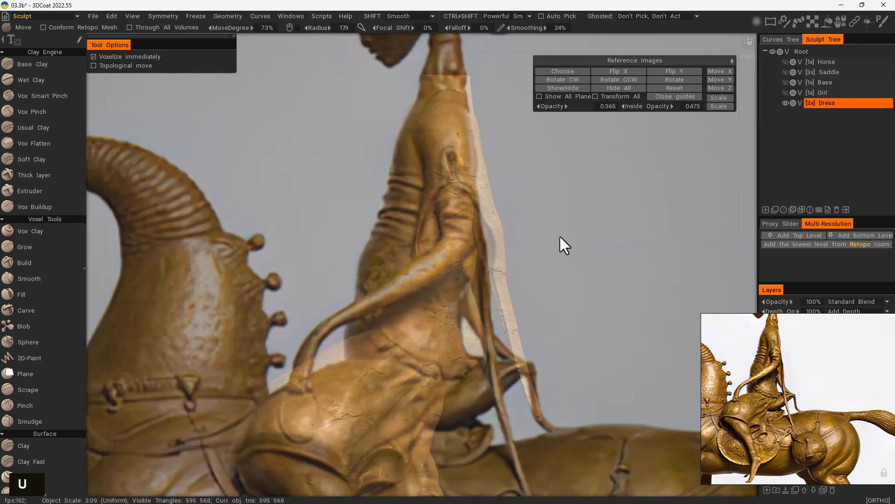
Step: Hide the reference image and adjust the inner edge of the hanging sleeve from behind using Move at radius 5.67
key("u")
mouse_move(622, 271)
left_mouse_down("alt")
mouse_move(586, 296)
mouse_move(460, 304)
mouse_move(360, 408)
left_mouse_up("alt")
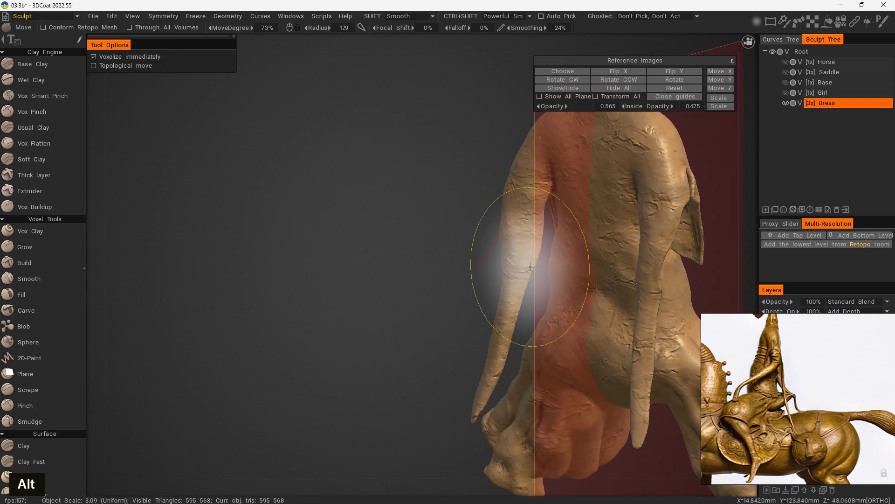
right_click_drag(536, 259, 480, 255)
left_click_drag(536, 252, 538, 249)
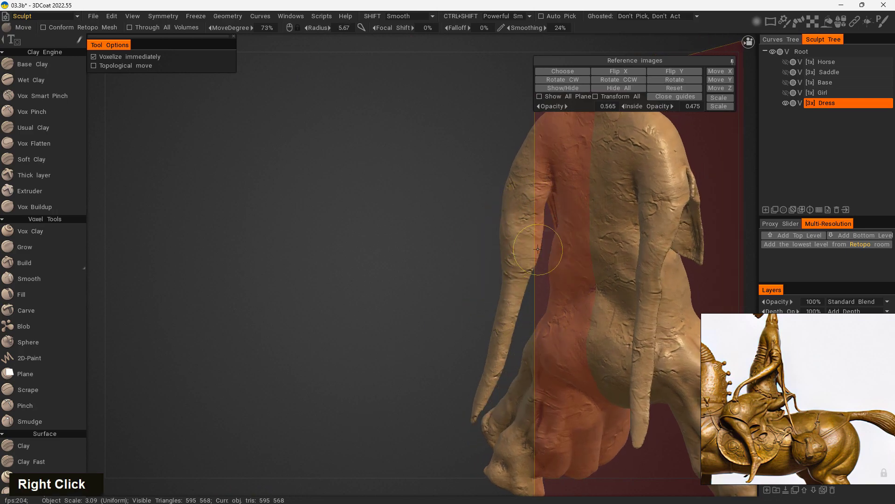
mouse_move(532, 249)
right_mouse_down()
mouse_move(530, 266)
mouse_move(469, 329)
mouse_move(610, 320)
mouse_move(679, 275)
mouse_move(590, 310)
mouse_move(462, 304)
mouse_move(428, 314)
mouse_move(642, 314)
mouse_move(617, 308)
right_mouse_up()
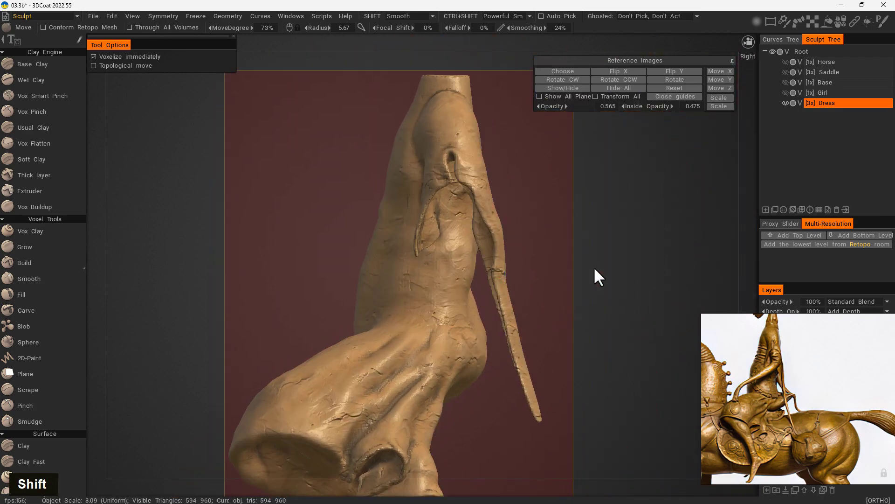
Step: Adjust the hanging sleeve strip from side and rear angles, setting Move Degree to 82%
mouse_move(594, 268)
right_mouse_down()
mouse_move(668, 266)
mouse_move(603, 256)
mouse_move(603, 230)
right_mouse_up()
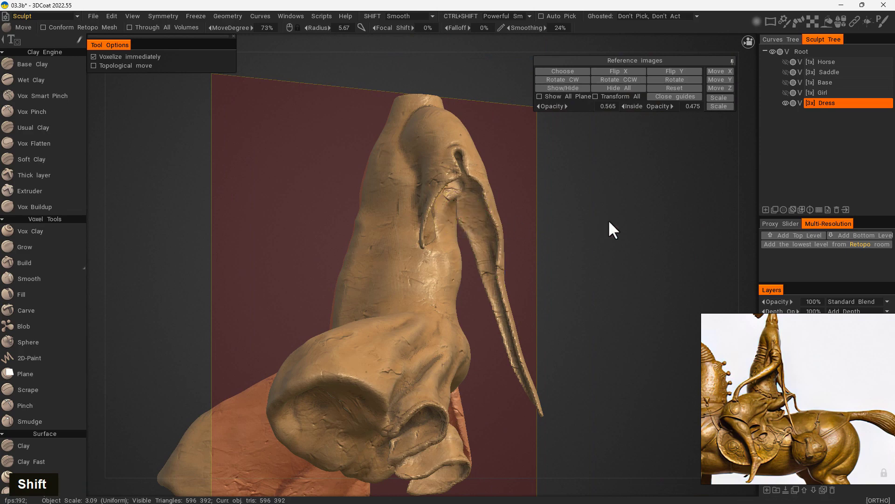
mouse_move(608, 224)
right_mouse_down()
mouse_move(584, 189)
mouse_move(639, 232)
mouse_move(474, 256)
mouse_move(514, 242)
right_mouse_up()
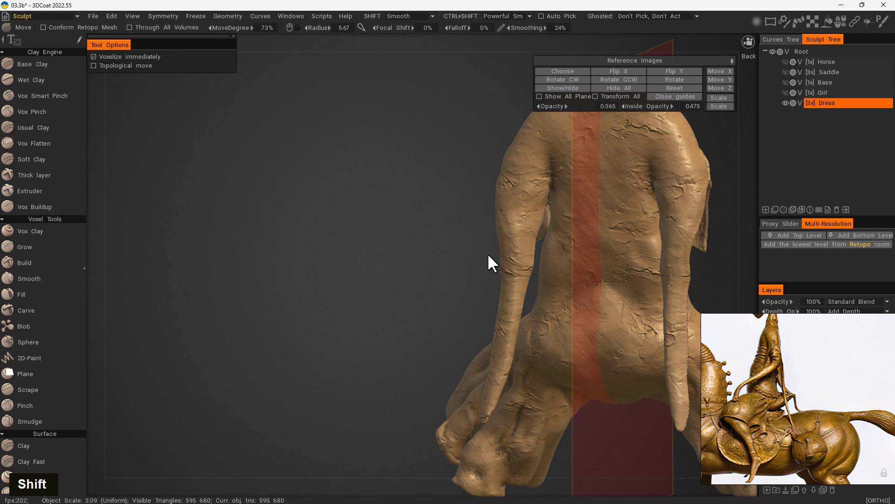
right_click_drag(553, 217, 577, 224)
right_click_drag(486, 243, 541, 210)
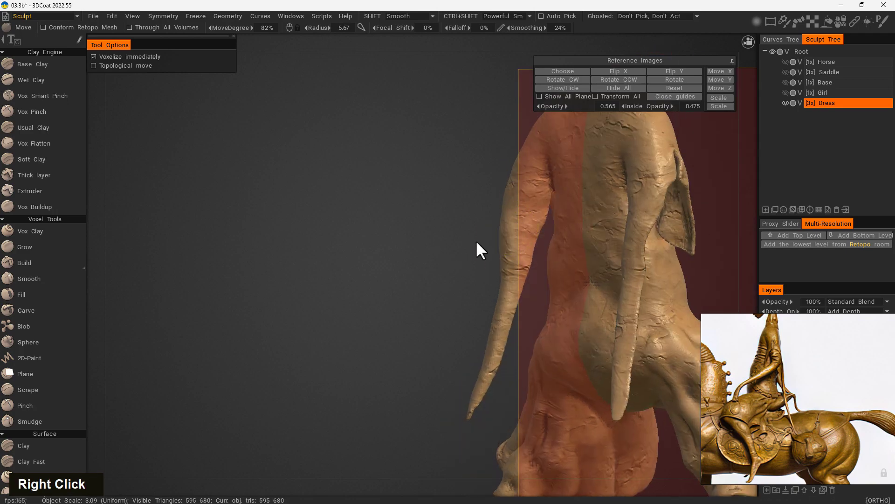
Step: Reshape the upper part of the hanging sleeve from the back using Move at radius 8.83
mouse_move(477, 242)
right_mouse_down()
mouse_move(347, 247)
mouse_move(510, 243)
right_mouse_up()
middle_click_drag(510, 243, 295, 279)
left_click_drag(296, 279, 379, 248)
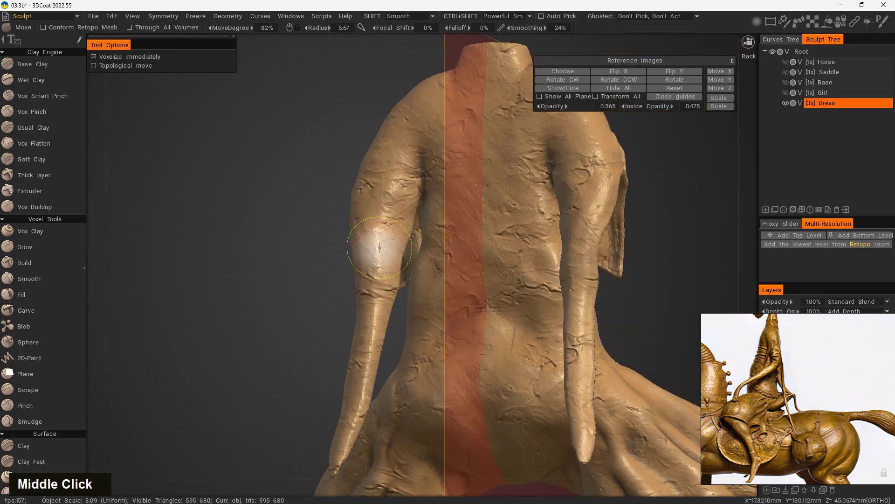
mouse_move(437, 205)
right_mouse_down()
mouse_move(459, 217)
mouse_move(407, 245)
right_mouse_up()
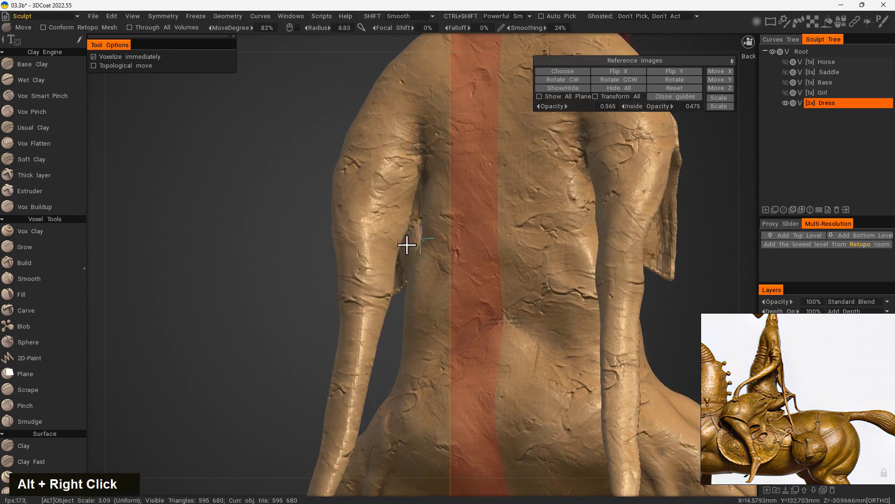
left_click_drag(298, 264, 317, 264)
Step: Refine the sleeve's inner edge beside the armpit with Move at radius 2.72 and smooth it
right_click_drag(476, 215, 432, 215)
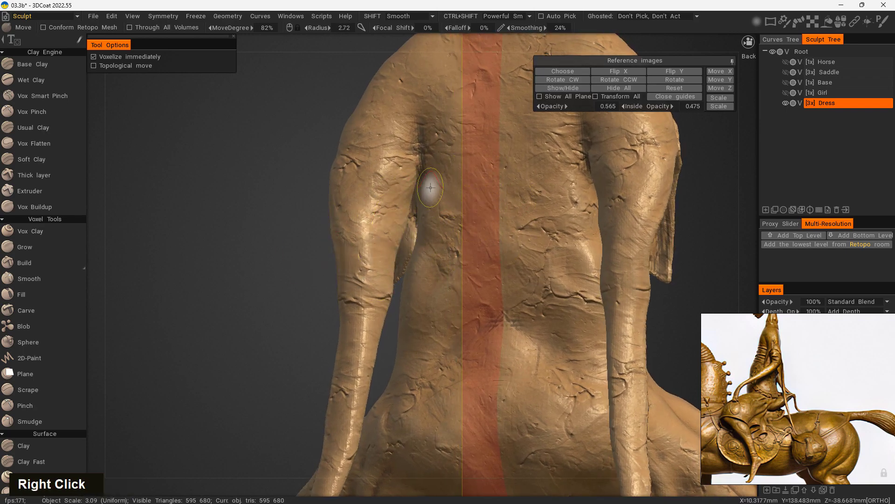
mouse_move(430, 187)
left_mouse_down()
mouse_move(417, 189)
mouse_move(412, 205)
mouse_move(411, 189)
mouse_move(422, 196)
mouse_move(413, 210)
left_mouse_up()
left_click_drag(411, 212, 398, 235, "shift")
Step: Fill and smooth the uneven surface inside the sleeve opening, using a Fill radius of 4.20
mouse_move(320, 310)
left_mouse_down()
mouse_move(385, 309)
mouse_move(483, 268)
mouse_move(493, 287)
left_mouse_up()
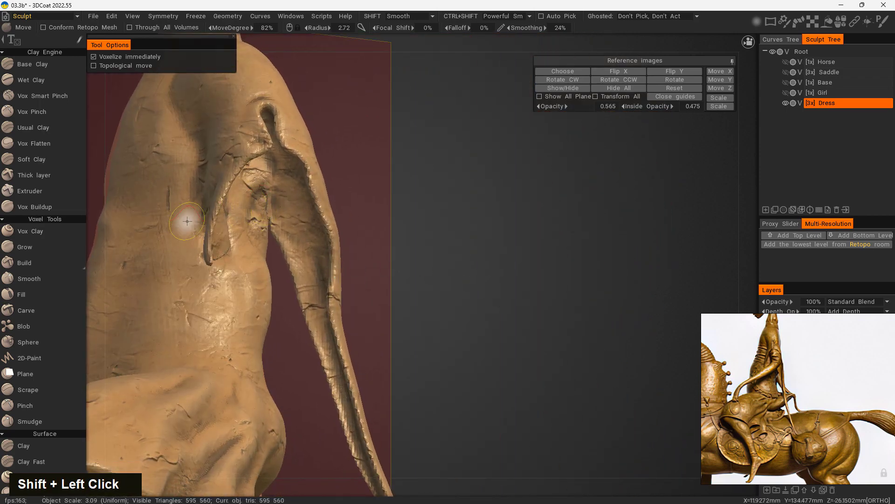
left_click(35, 295)
left_click_drag(259, 205, 259, 211, "shift")
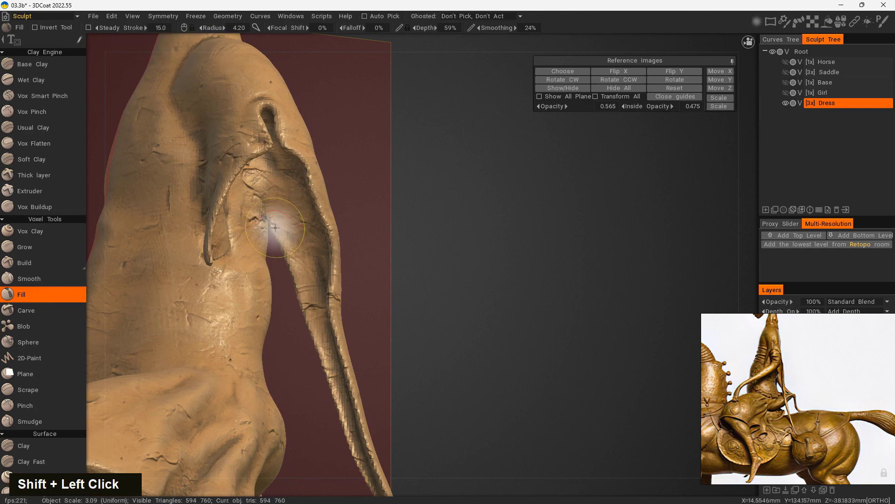
mouse_move(445, 255)
left_mouse_down()
mouse_move(454, 261)
mouse_move(367, 231)
left_mouse_up()
left_click_drag(423, 128, 420, 205, "shift")
left_click_drag(268, 358, 410, 343, "shift")
Step: Show the Girl object and compare her body with the dress from side and angled views
right_click_drag(409, 344, 449, 290)
middle_click_drag(449, 290, 529, 285, "alt")
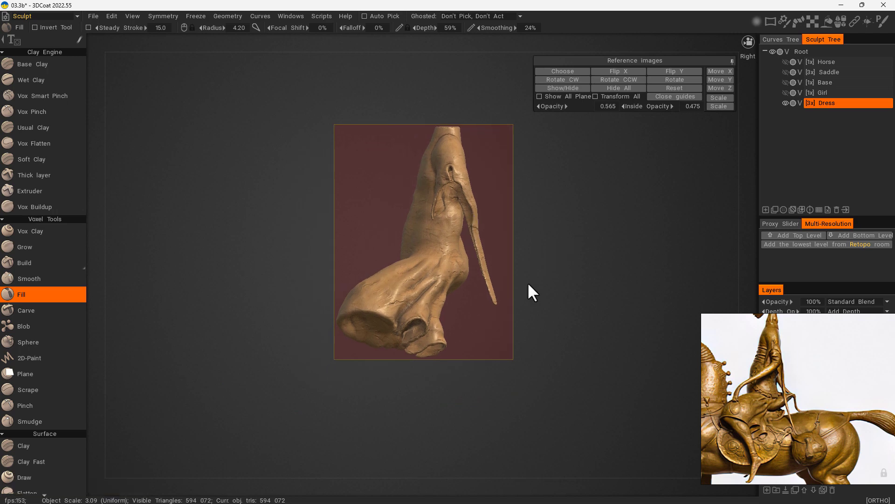
left_click(785, 92)
right_click_drag(569, 298, 519, 281)
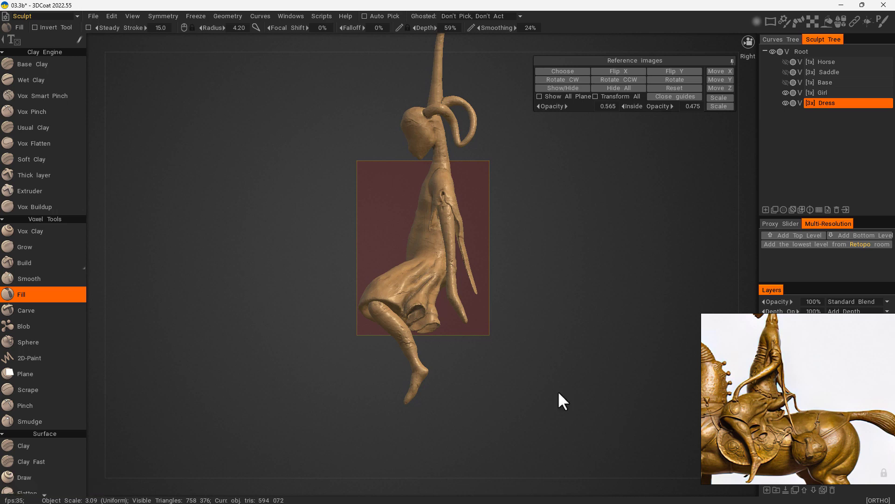
left_click_drag(559, 393, 500, 433)
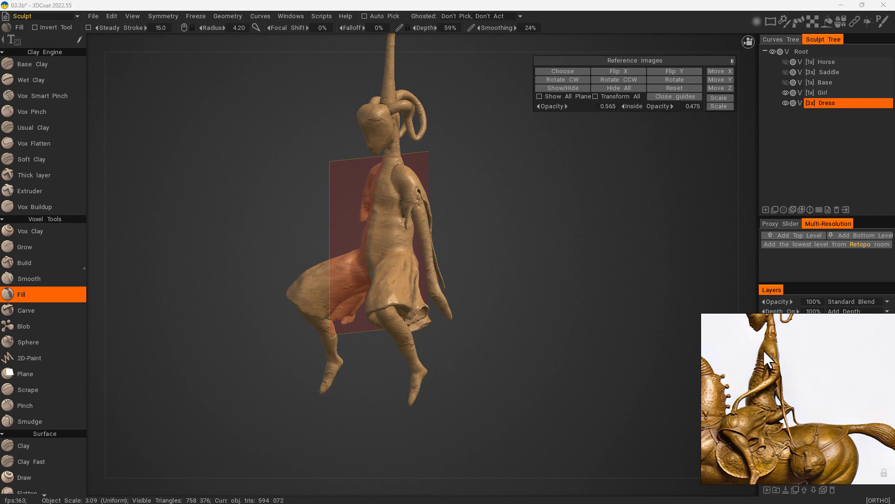
Step: Fill the crease between the chest and shoulder of the dress and touch up the area beside the front flap
right_click_drag(436, 201, 508, 177)
middle_click_drag(508, 177, 417, 264)
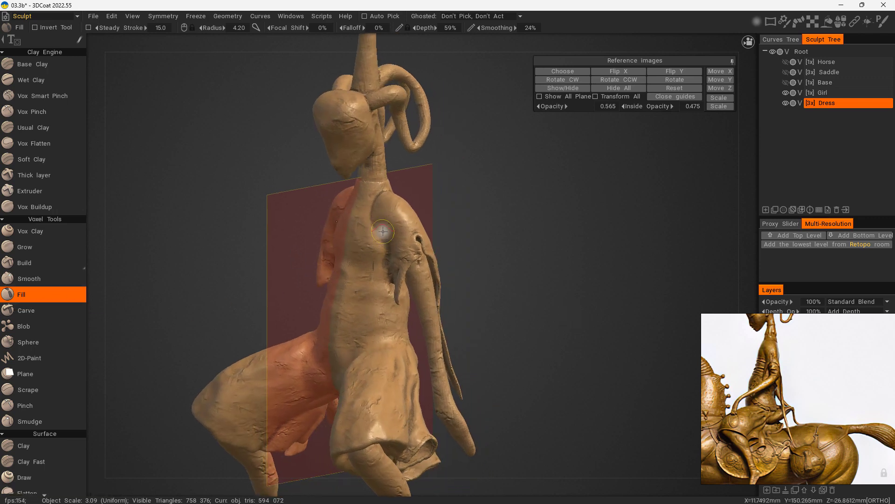
left_click_drag(382, 231, 379, 194)
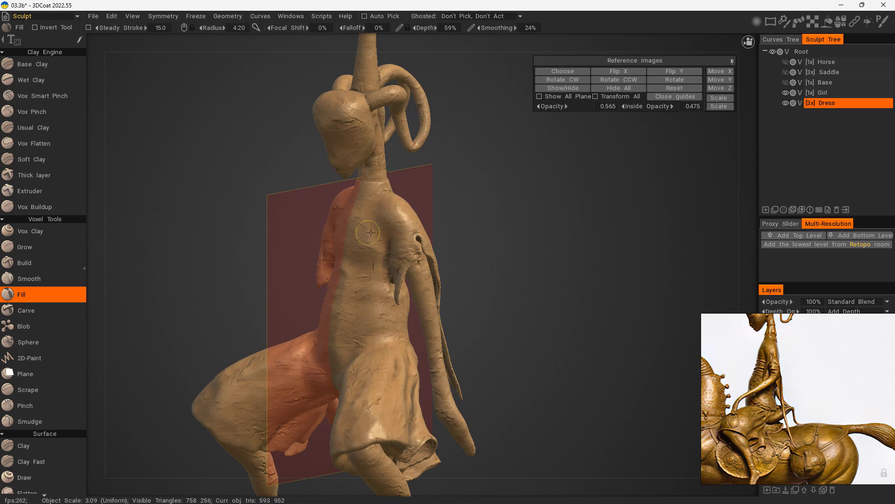
mouse_move(372, 237)
middle_mouse_down()
mouse_move(514, 259)
mouse_move(474, 206)
mouse_move(402, 292)
mouse_move(410, 262)
middle_mouse_up()
double_click(410, 265)
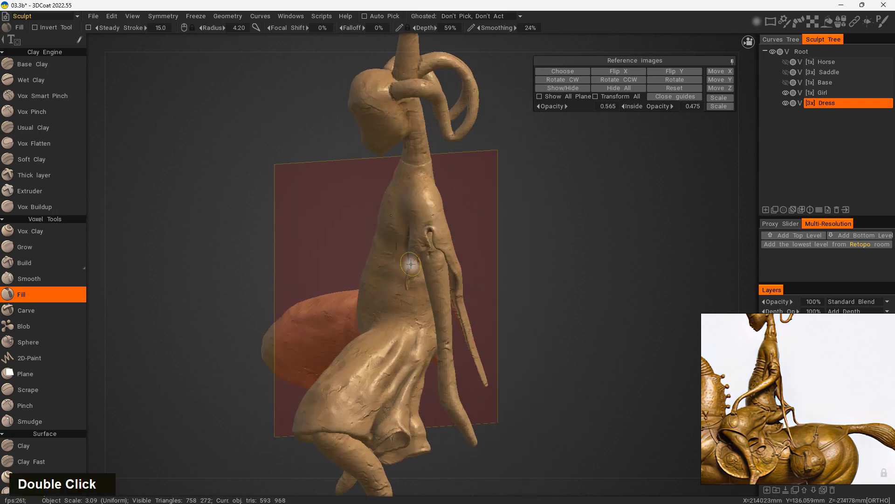
left_click_drag(575, 323, 548, 316)
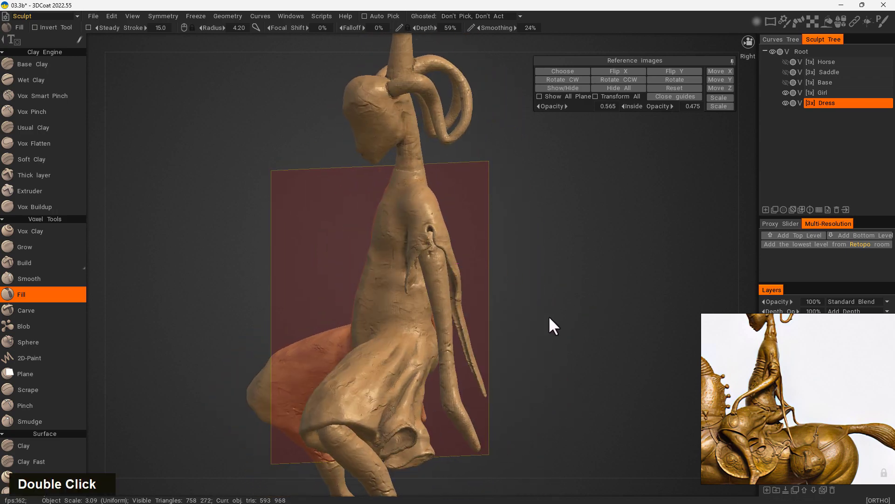
right_click_drag(548, 315, 475, 295)
middle_click_drag(476, 299, 496, 336, "shift")
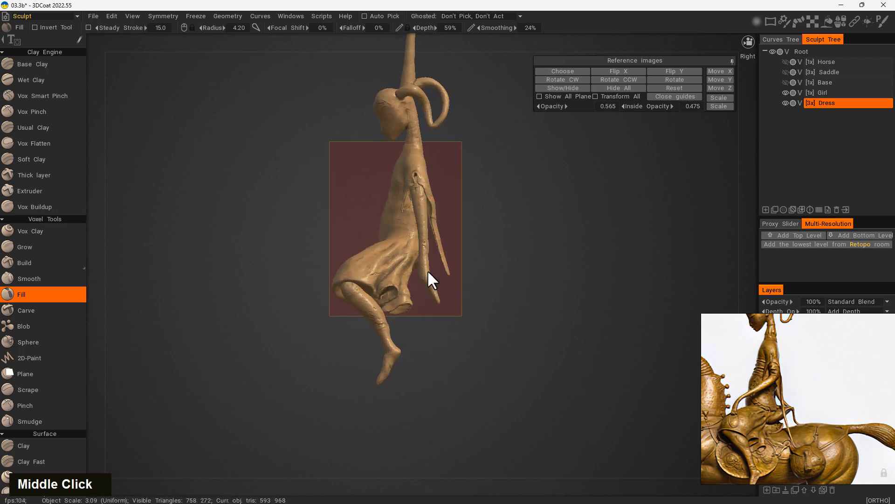
Step: View the figure from behind and activate the Freeze tool in lasso stroke mode
middle_click_drag(336, 367, 243, 333)
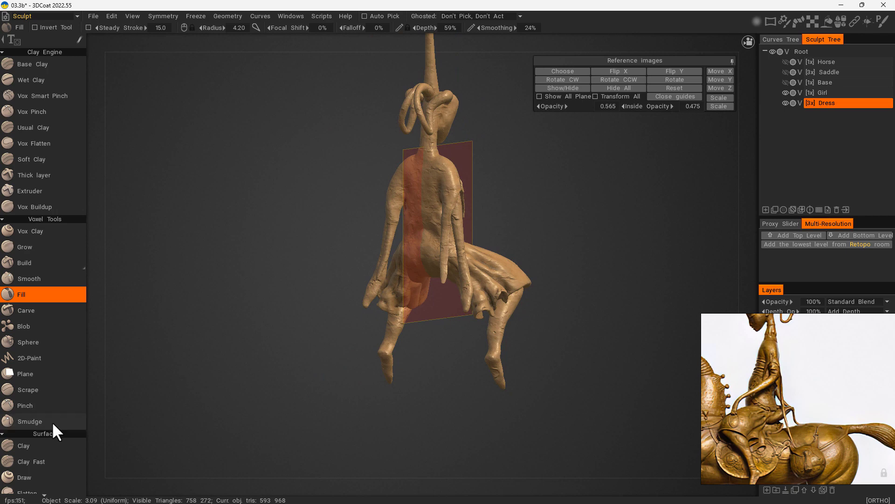
scroll(52, 420, "down", 15)
scroll(70, 378, "down", 5)
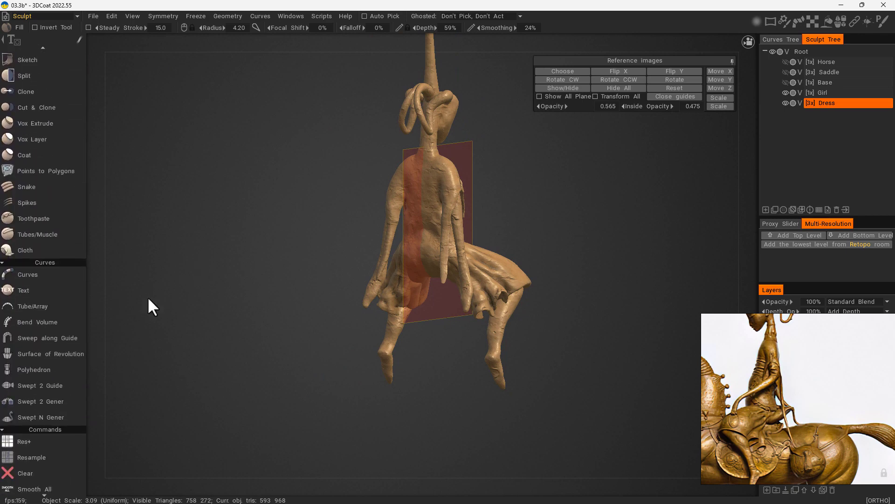
scroll(62, 260, "up", 10)
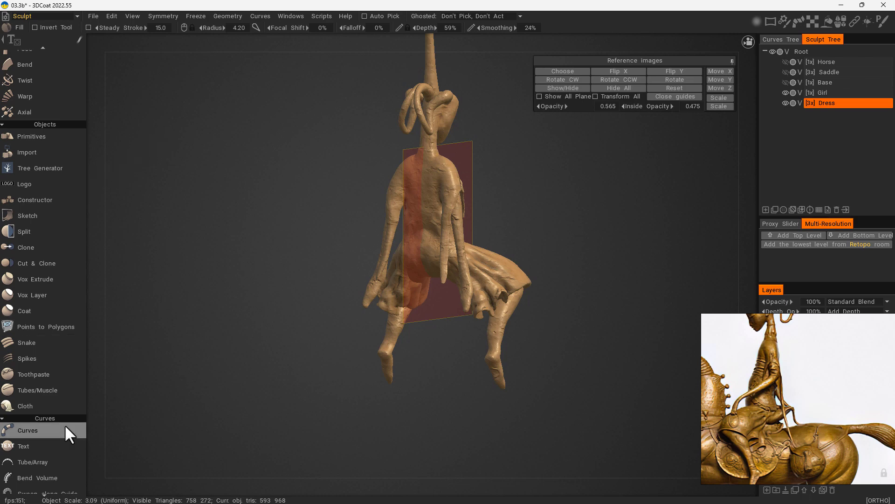
scroll(62, 326, "down", 10)
scroll(52, 326, "up", 20)
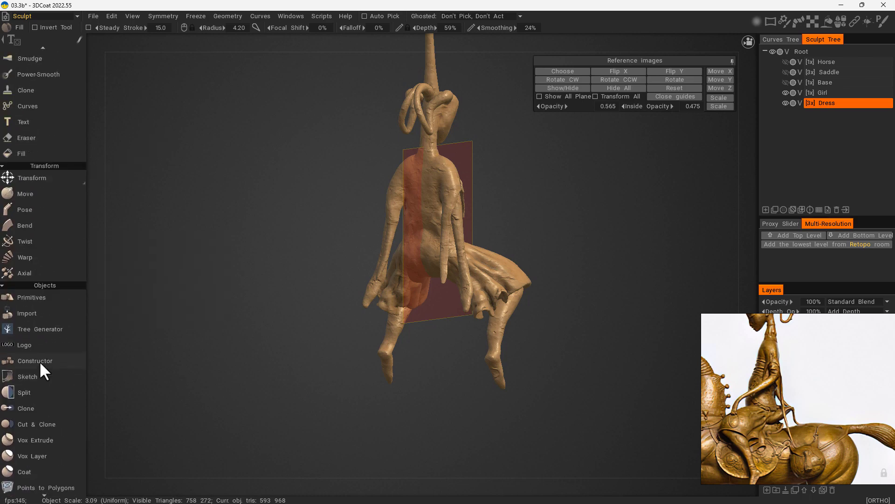
scroll(39, 366, "up", 6)
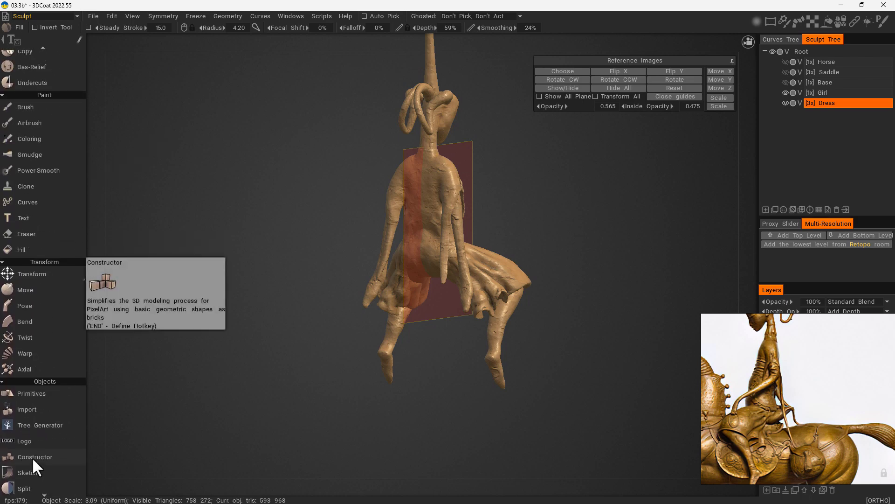
scroll(38, 335, "down", 13)
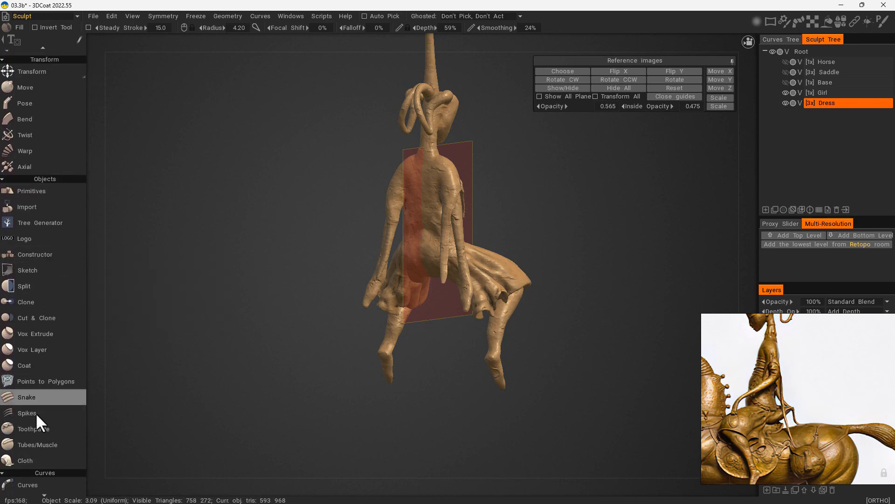
scroll(58, 326, "down", 8)
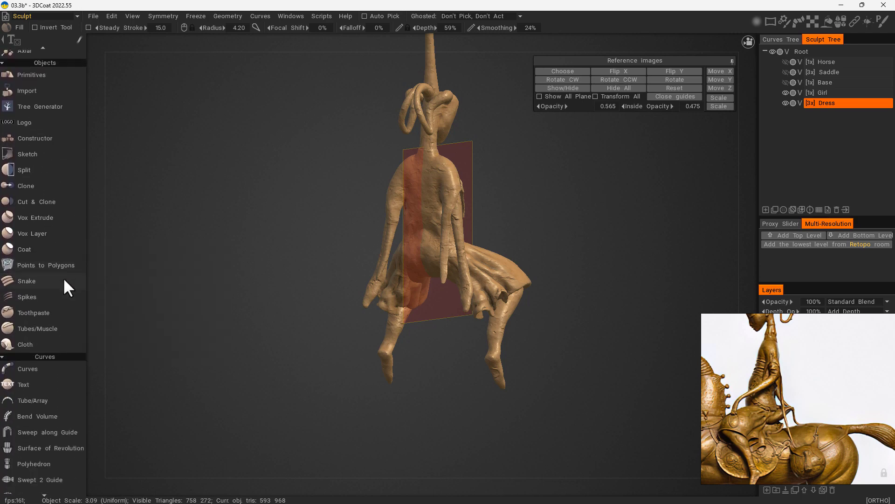
scroll(64, 281, "up", 9)
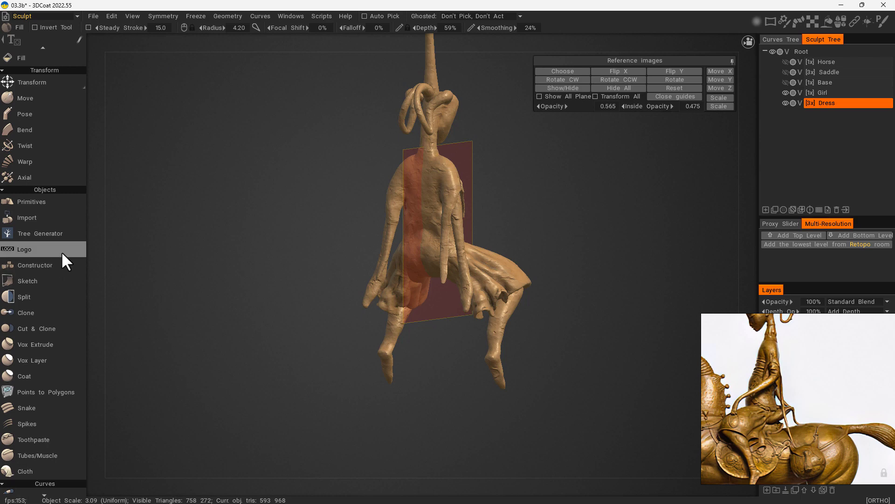
scroll(58, 278, "up", 16)
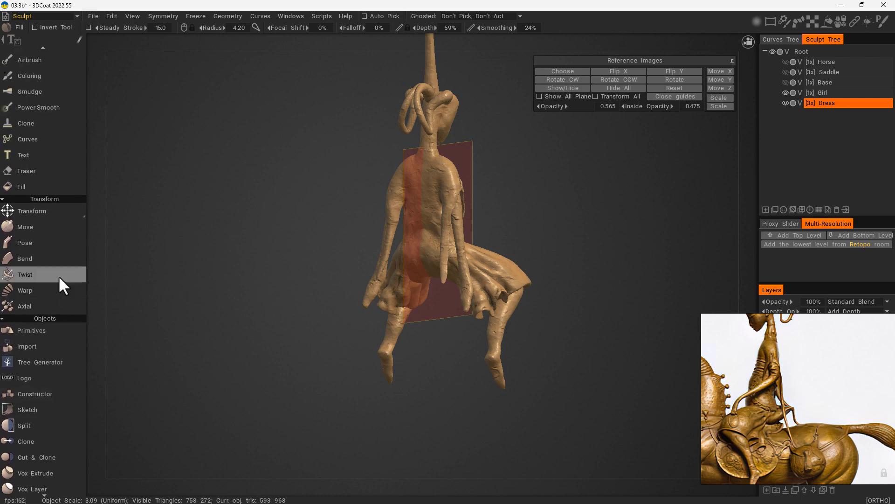
scroll(58, 261, "up", 10)
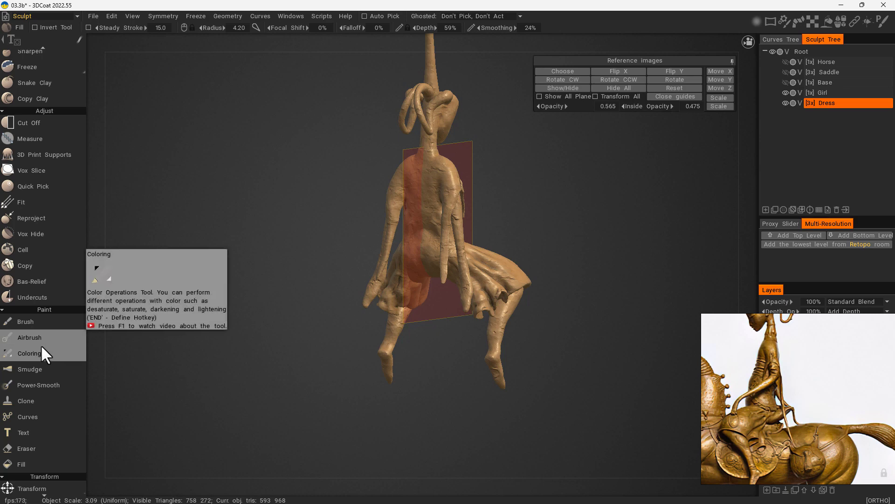
scroll(63, 231, "up", 8)
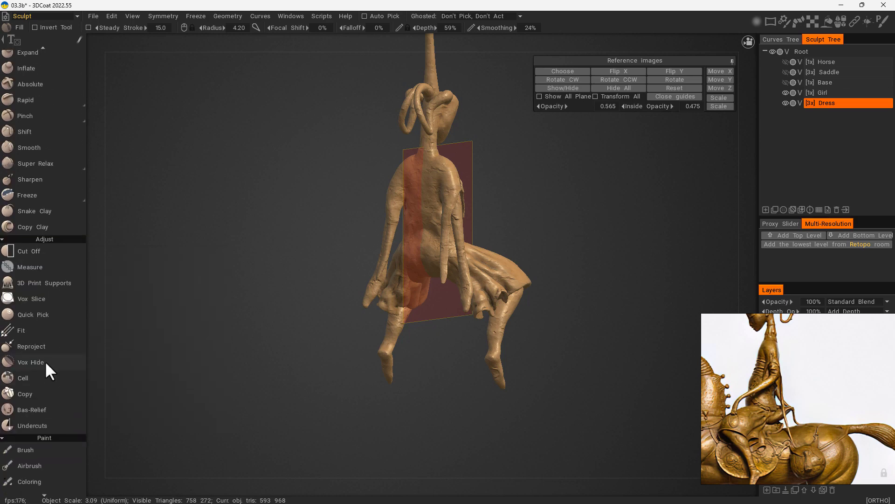
scroll(49, 327, "up", 13)
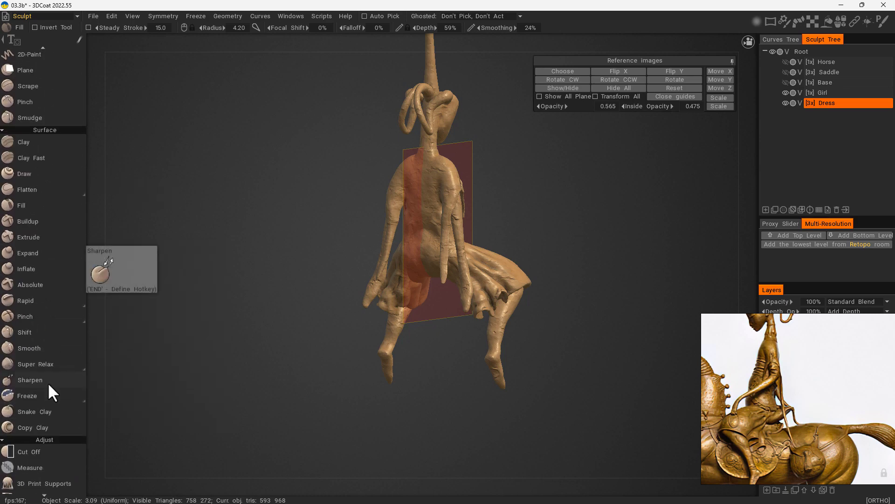
scroll(48, 382, "down", 5)
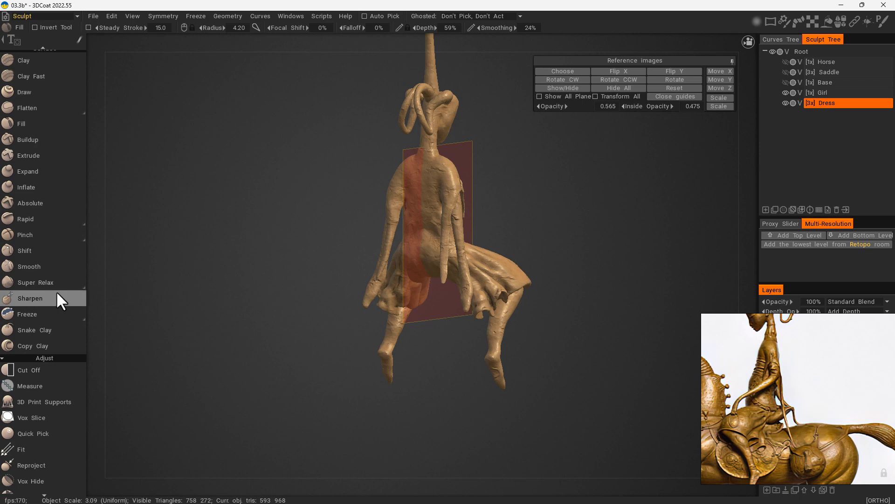
left_click(36, 314)
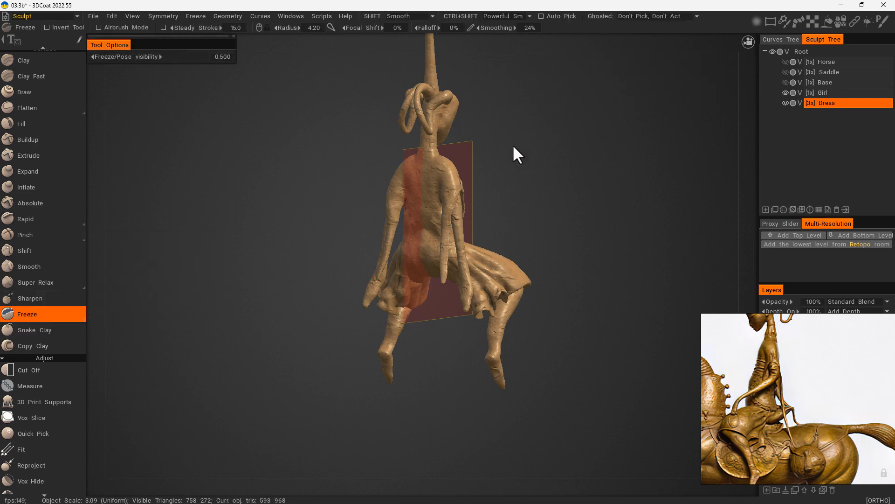
key("e")
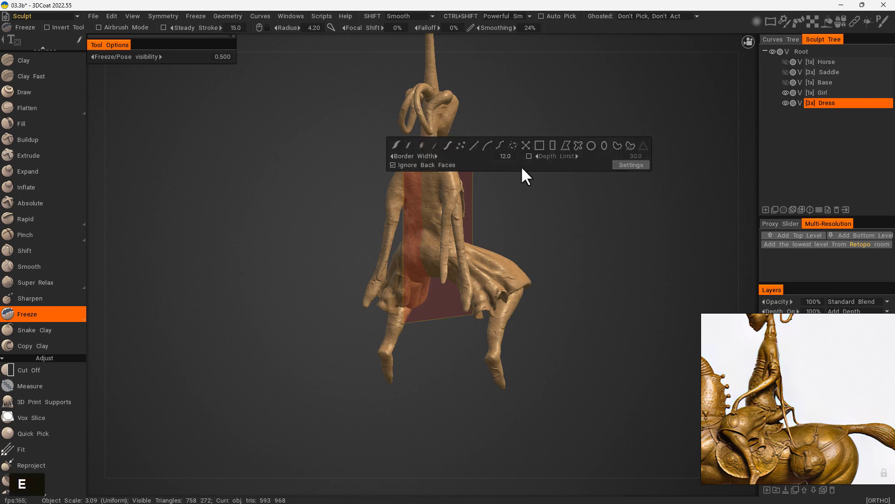
left_click(578, 146)
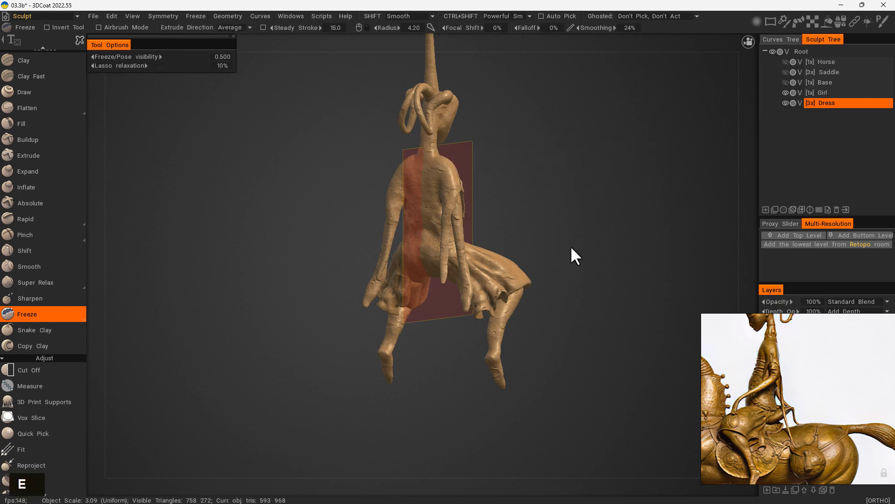
Step: Hide the Girl object and lasso-freeze the dress's hanging sleeve from behind
mouse_move(570, 245)
left_mouse_down("alt")
mouse_move(600, 242)
mouse_move(564, 236)
mouse_move(572, 239)
left_mouse_up("alt")
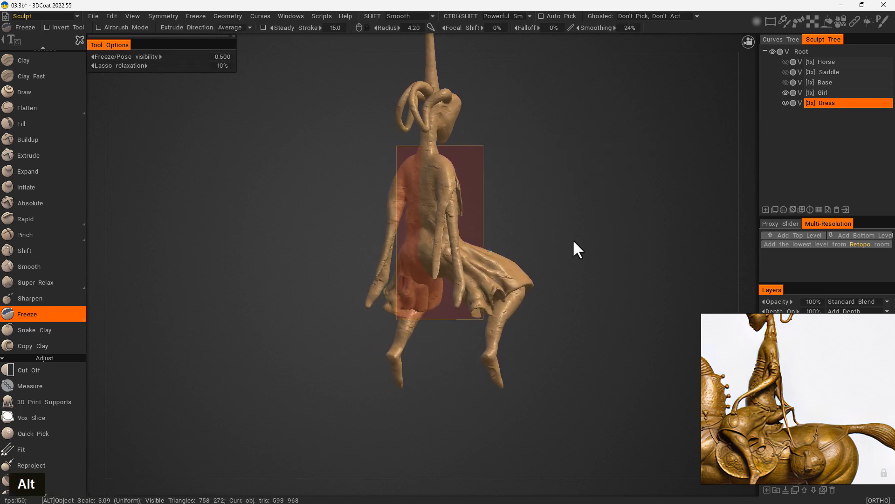
left_click(786, 93)
left_click_drag(630, 224, 598, 243, "alt")
mouse_move(597, 242)
right_mouse_down("alt")
mouse_move(544, 226)
mouse_move(683, 256)
right_mouse_up("alt")
middle_click_drag(684, 256, 606, 224, "alt")
left_click_drag(606, 224, 589, 228, "alt")
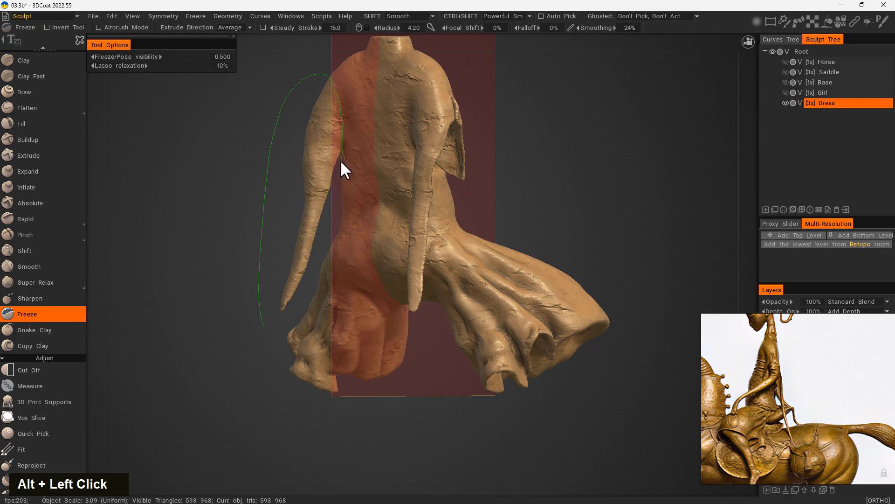
left_click_drag(284, 329, 427, 377, "alt")
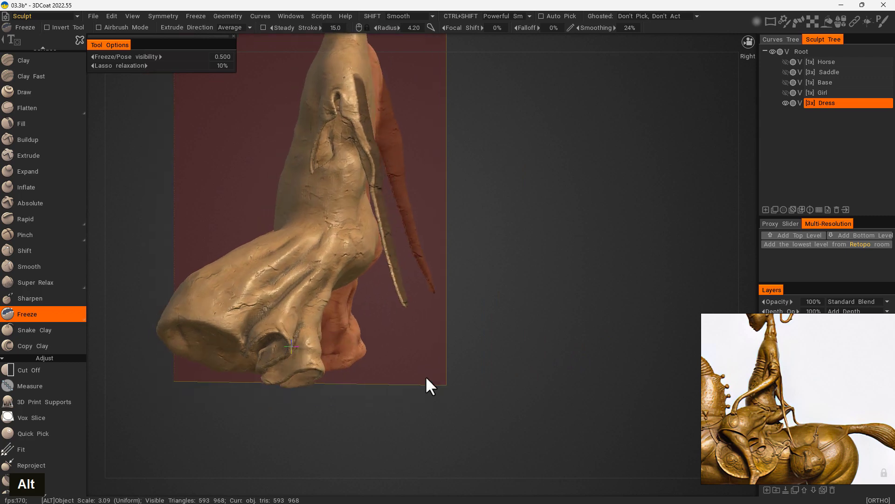
Step: Change the Ignore Back Faces option and lasso-freeze the sleeves up to the shoulders, undoing and redrawing the inaccurate selection
key("e")
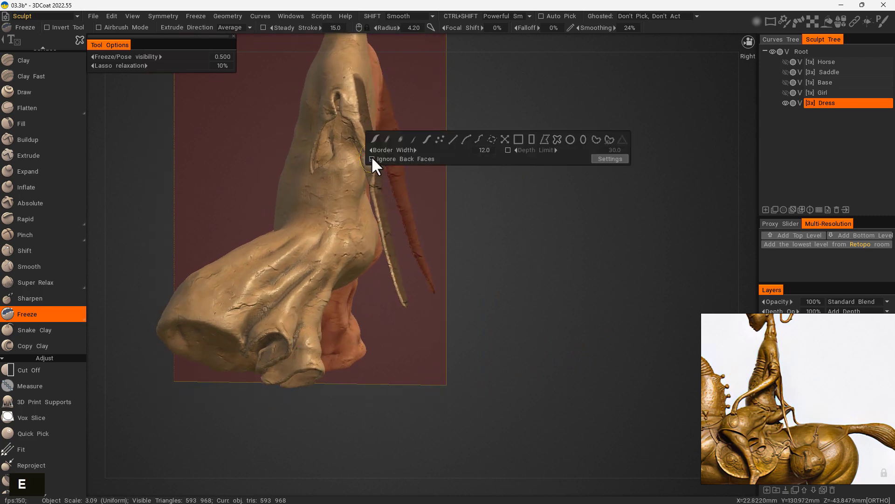
mouse_move(506, 230)
left_mouse_down("alt")
mouse_move(486, 270)
mouse_move(392, 256)
left_mouse_up("alt")
middle_click_drag(392, 256, 524, 204, "alt")
left_click_drag(524, 203, 429, 209, "alt")
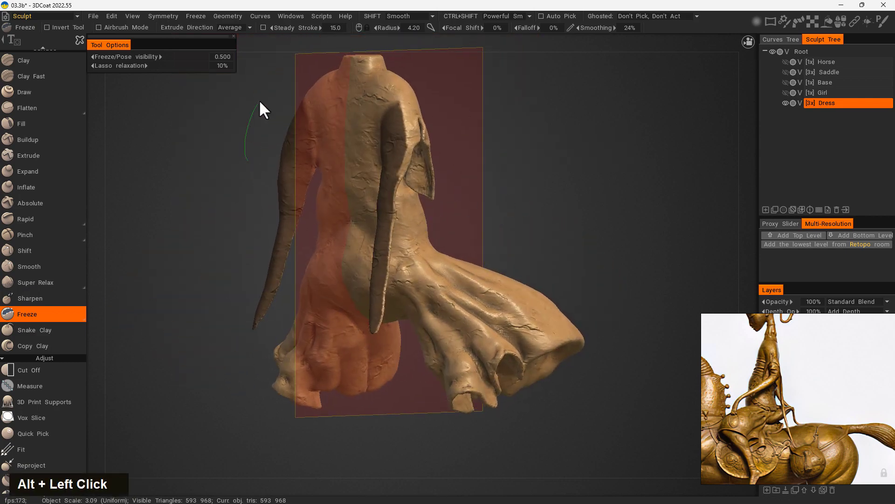
left_click_drag(280, 189, 273, 204, "alt")
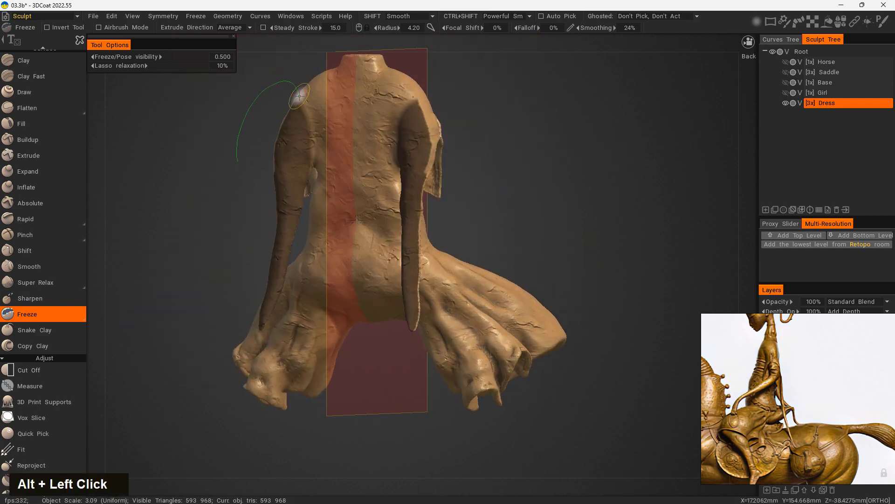
left_click_drag(312, 143, 310, 199)
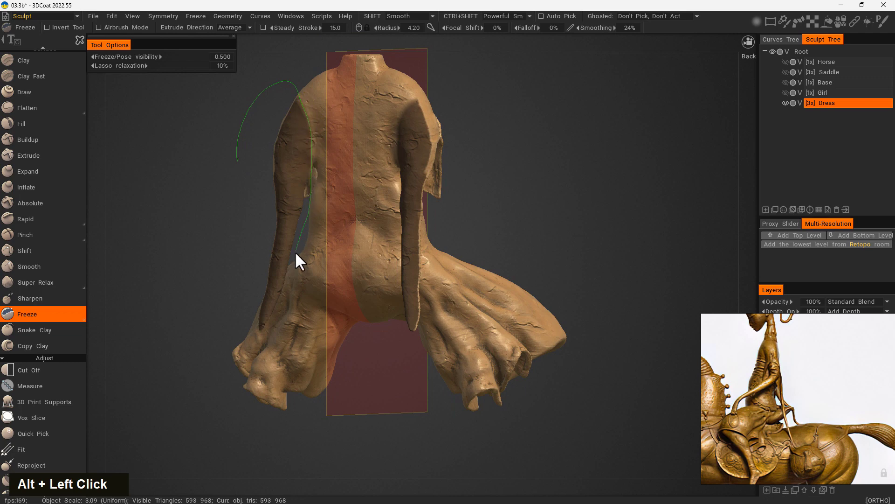
mouse_move(296, 254)
left_mouse_down()
mouse_move(248, 298)
mouse_move(220, 286)
left_mouse_up()
key("ctrl+z")
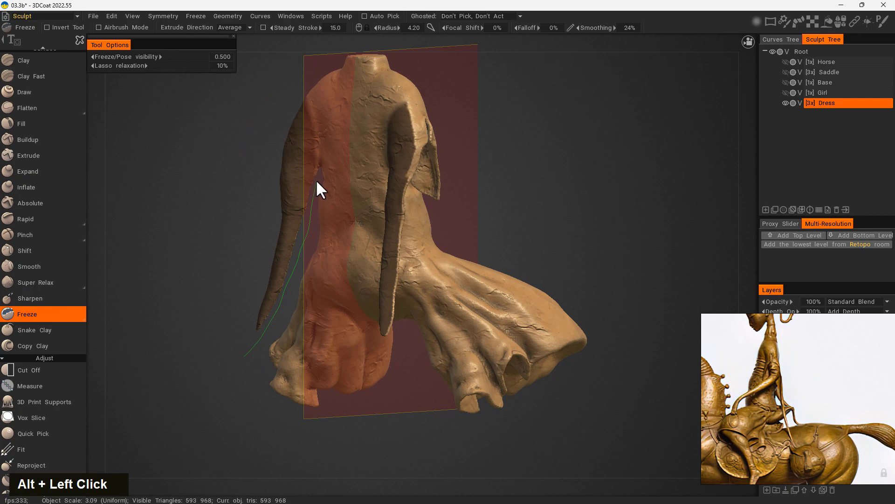
left_click_drag(317, 150, 302, 73)
Step: Unfreeze the area of the front flap caught beside the sleeve with a lasso selection
mouse_move(236, 354)
left_mouse_down("alt")
mouse_move(208, 372)
mouse_move(340, 368)
mouse_move(464, 348)
mouse_move(447, 390)
mouse_move(310, 424)
mouse_move(344, 388)
mouse_move(315, 342)
left_mouse_up("alt")
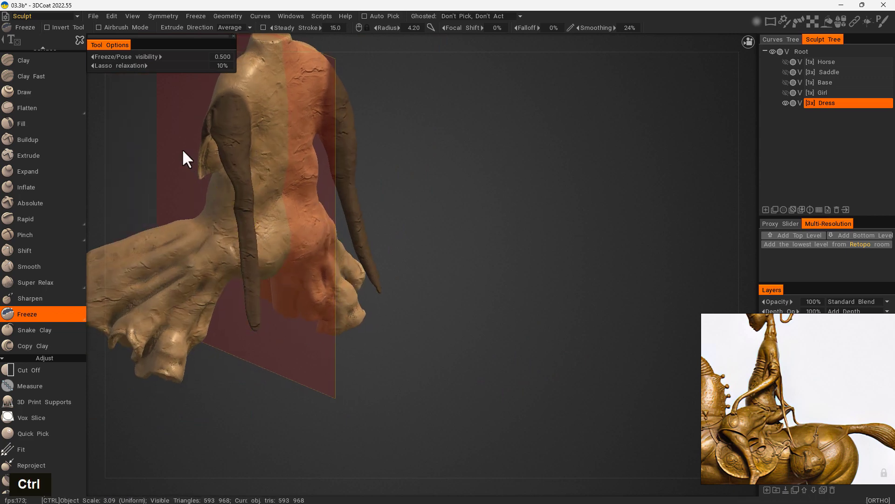
mouse_move(172, 145)
left_mouse_down("ctrl")
mouse_move(212, 90)
mouse_move(160, 136)
left_mouse_up("ctrl")
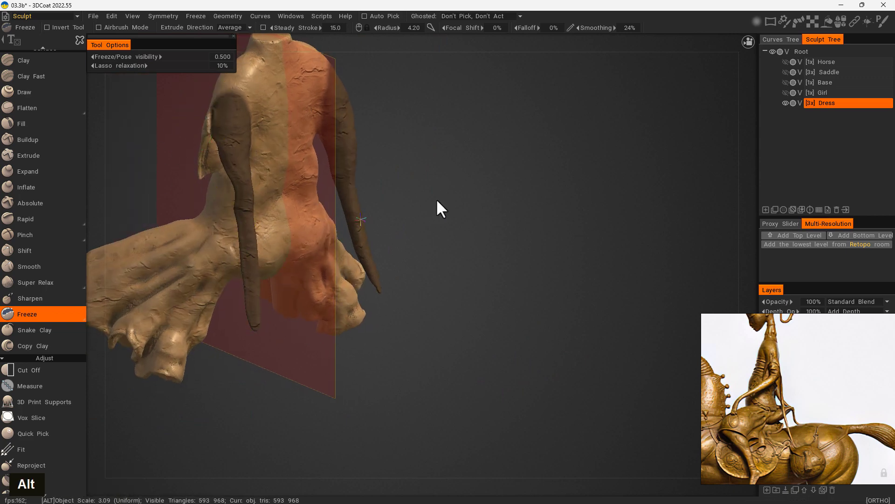
mouse_move(438, 206)
left_mouse_down("alt")
mouse_move(548, 188)
mouse_move(539, 138)
mouse_move(513, 112)
mouse_move(572, 139)
mouse_move(532, 181)
mouse_move(361, 173)
mouse_move(374, 166)
left_mouse_up("alt")
middle_click_drag(481, 156, 477, 210, "alt")
left_click_drag(478, 212, 560, 221, "alt")
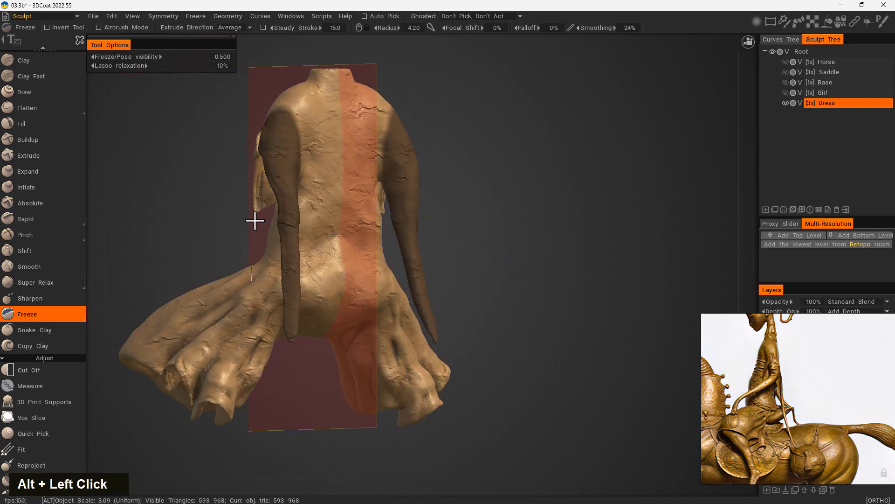
middle_click_drag(515, 219, 572, 192, "alt")
left_click_drag(551, 198, 550, 252, "alt")
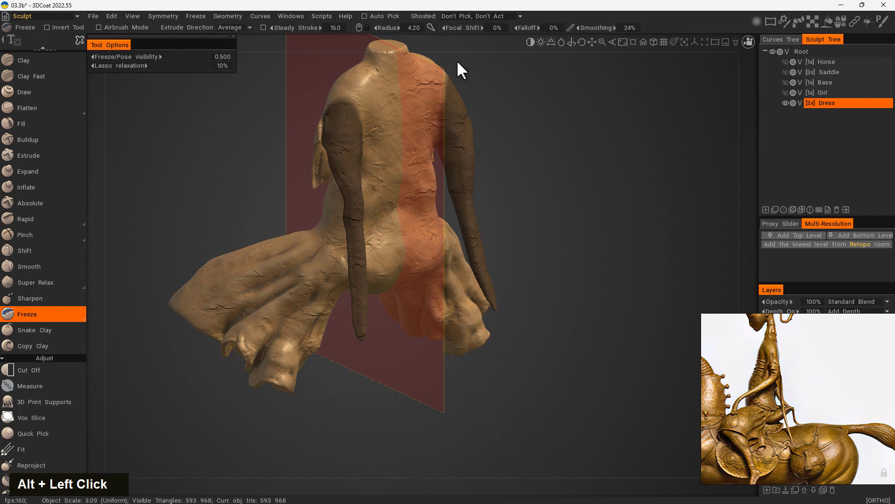
Step: Invert the freezing so the body of the dress is protected and only the sleeves are editable
left_click(198, 17)
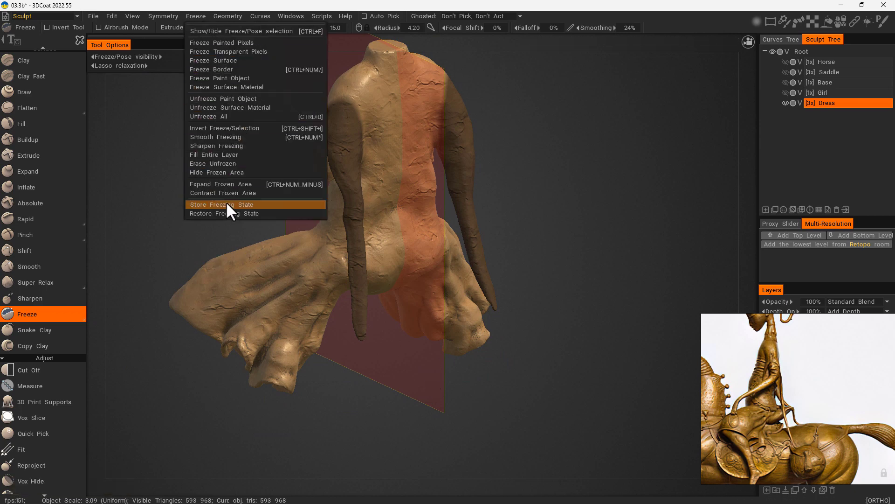
left_click(296, 130)
left_click_drag(596, 259, 557, 230, "alt")
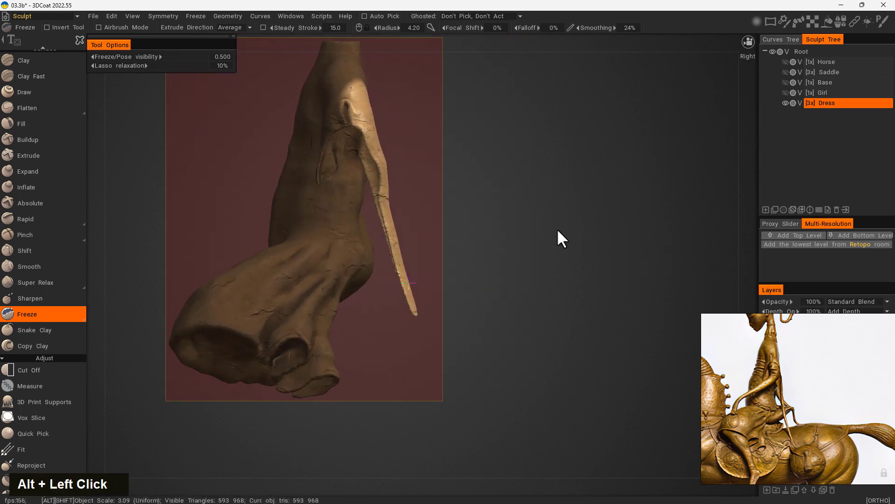
Step: Show the side reference image and pull the hanging sleeve onto the reference strip using the Move tool
key("u")
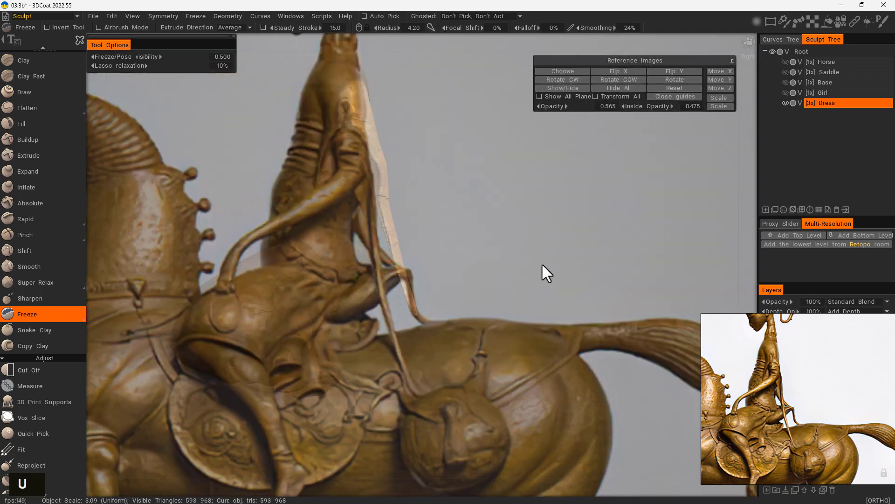
middle_click_drag(542, 266, 449, 245, "alt")
key("space")
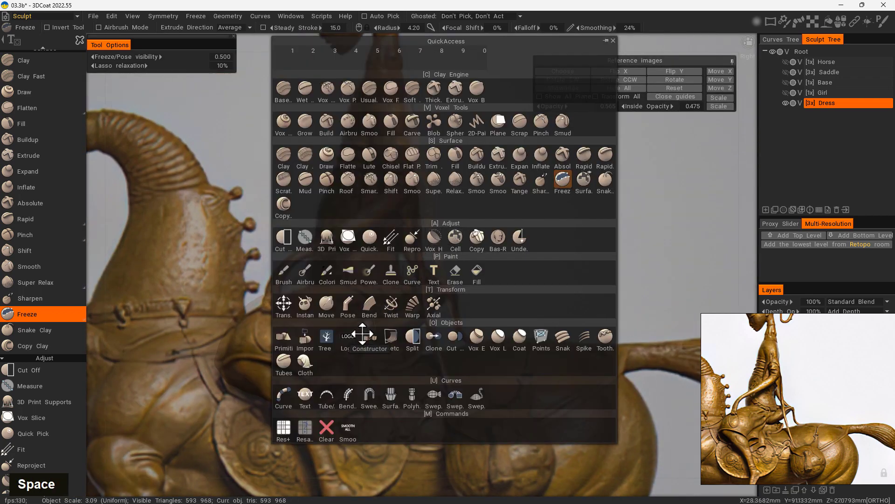
left_click(337, 302)
right_click_drag(397, 250, 467, 250)
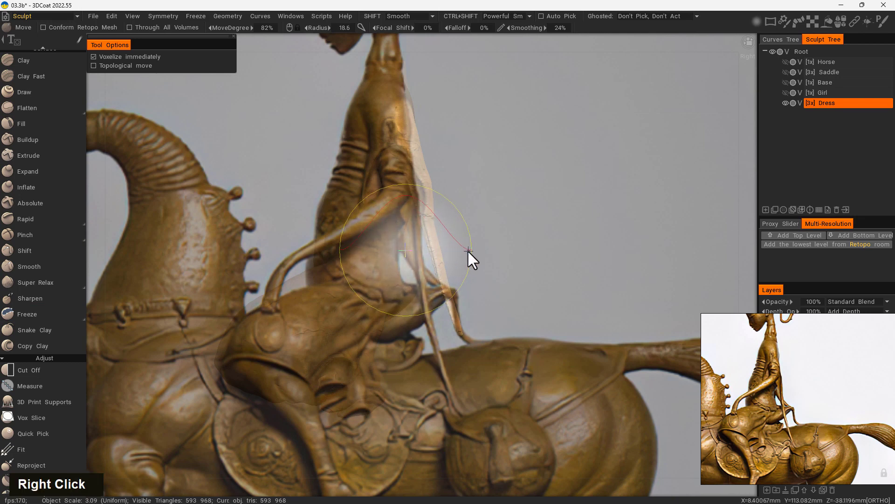
left_click_drag(420, 206, 404, 217)
left_click_drag(438, 284, 425, 282)
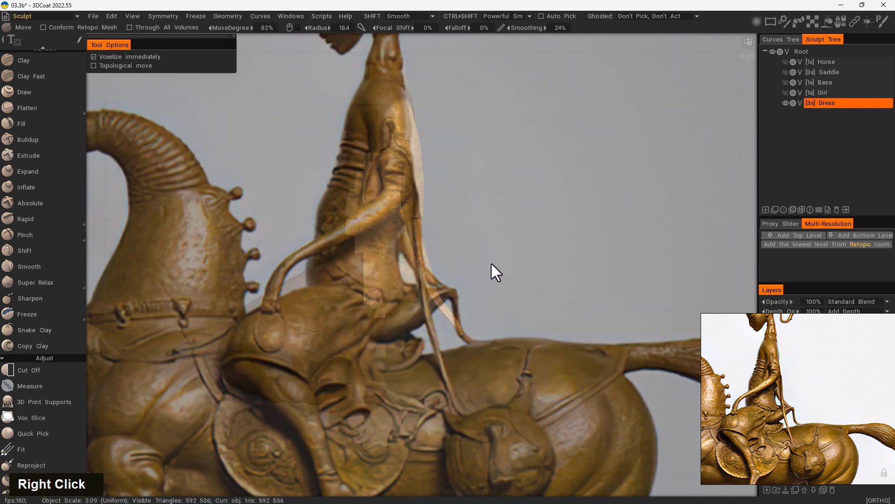
Step: Inspect the dress without the reference image and undo the Move strokes on the sleeve
key("u")
key("i")
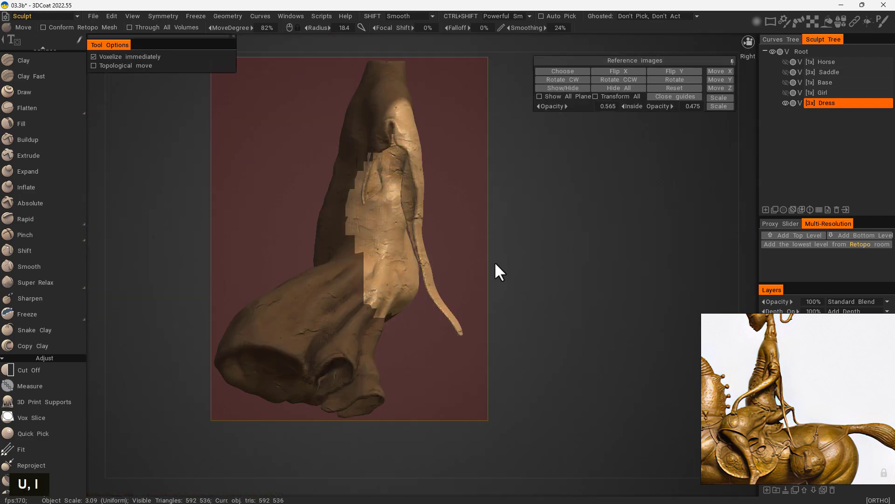
mouse_move(533, 257)
left_mouse_down("alt")
mouse_move(441, 275)
mouse_move(531, 261)
left_mouse_up("alt")
key("ctrl+z")
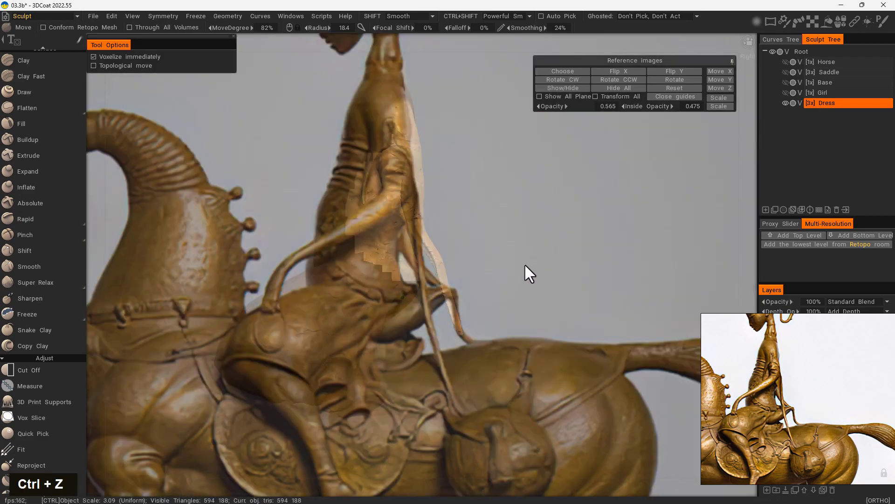
key("ctrl+z")
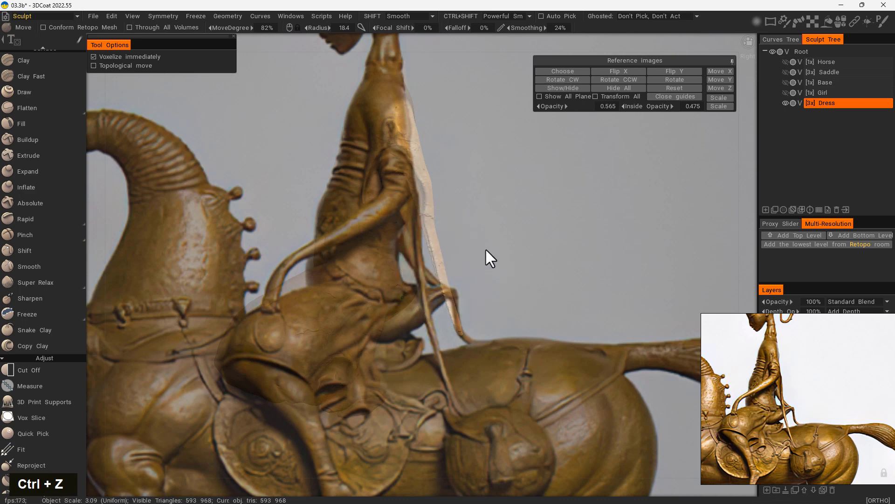
Step: Hide the reference image and try pulling the sleeve at its lower and upper parts with Move, undoing each stroke
key("u")
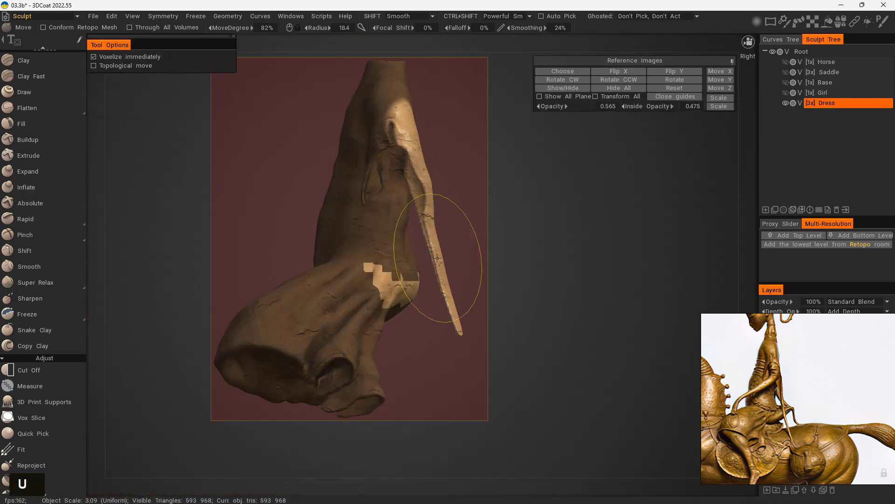
mouse_move(438, 257)
left_mouse_down()
mouse_move(425, 265)
mouse_move(441, 267)
mouse_move(517, 236)
mouse_move(462, 255)
left_mouse_up()
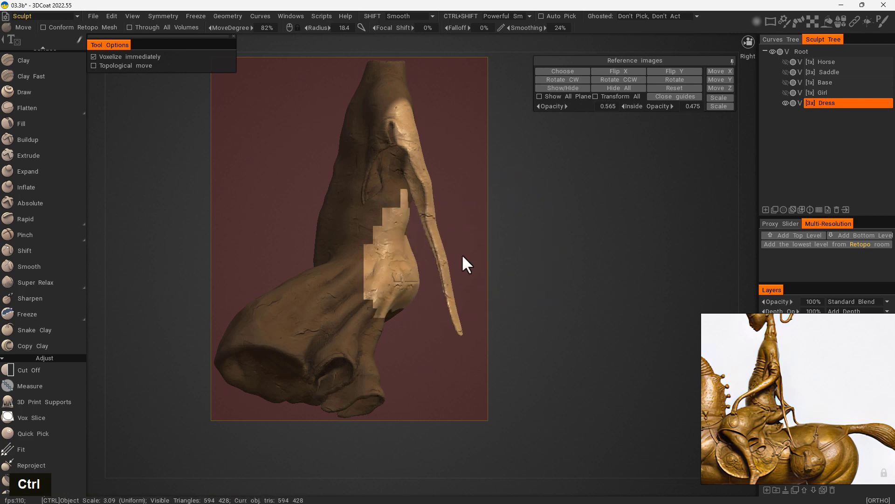
key("ctrl+z")
mouse_move(578, 247)
left_mouse_down("alt")
mouse_move(400, 275)
mouse_move(354, 292)
mouse_move(492, 235)
mouse_move(584, 256)
mouse_move(571, 268)
mouse_move(562, 247)
left_mouse_up("alt")
key("ctrl+z")
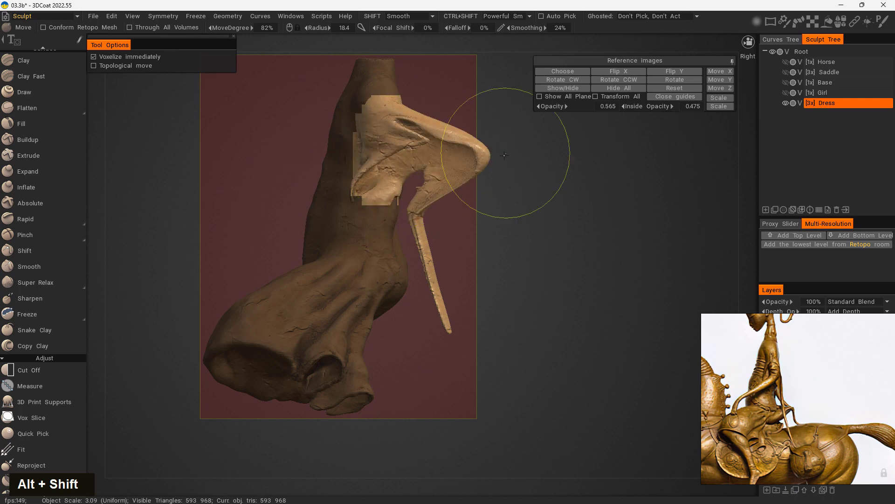
mouse_move(390, 161)
left_mouse_down()
mouse_move(470, 183)
mouse_move(439, 226)
mouse_move(427, 212)
left_mouse_up()
key("ctrl+z")
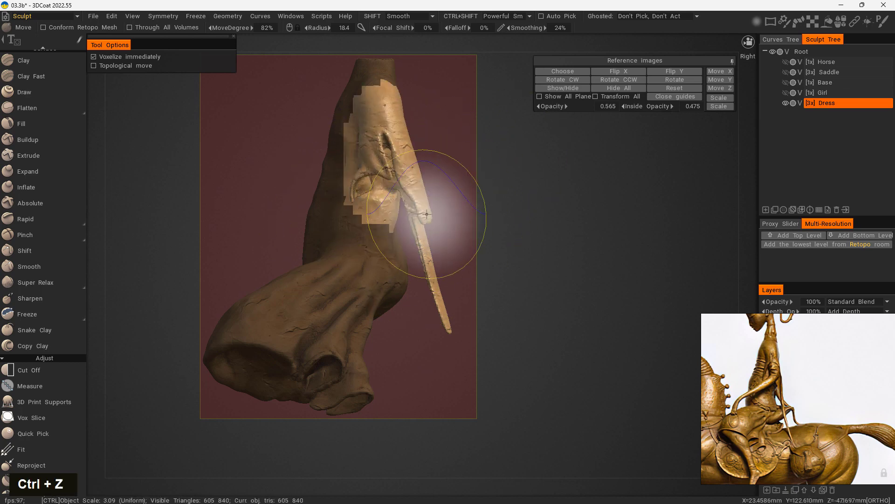
key("space")
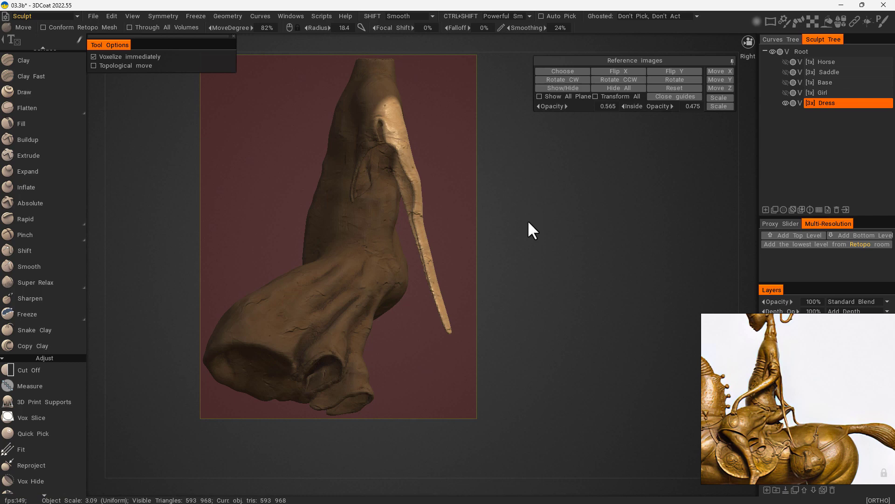
key("space")
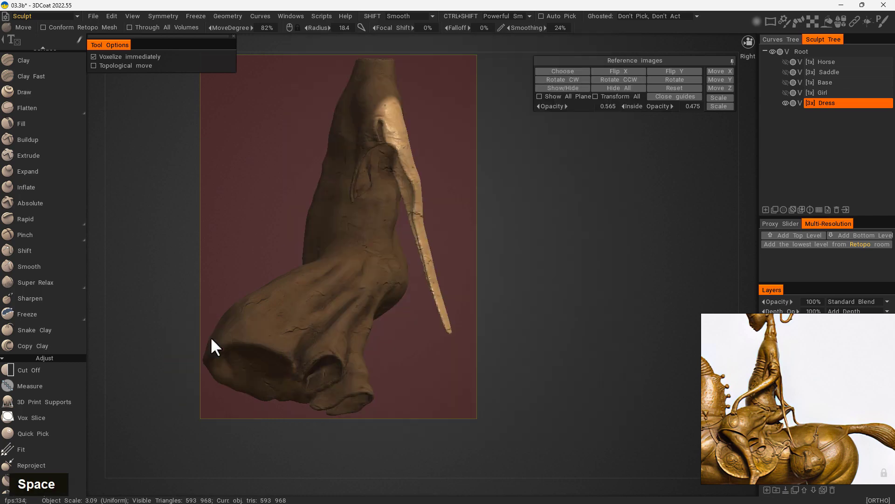
key("e")
key("e")
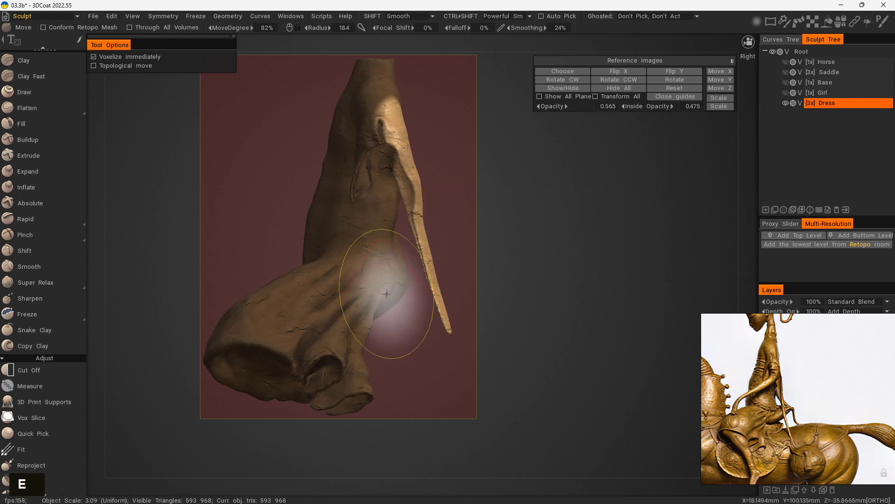
key("e")
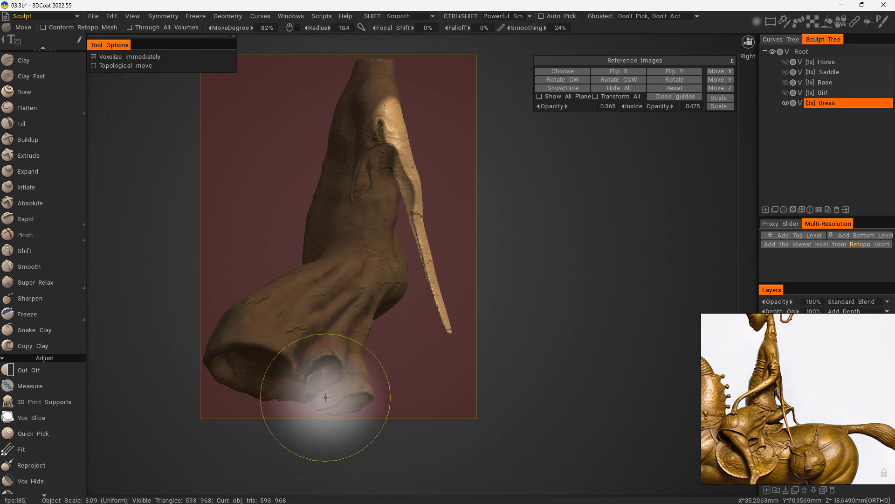
Step: Unfreeze the whole dress and activate the Pose tool
left_click(195, 16)
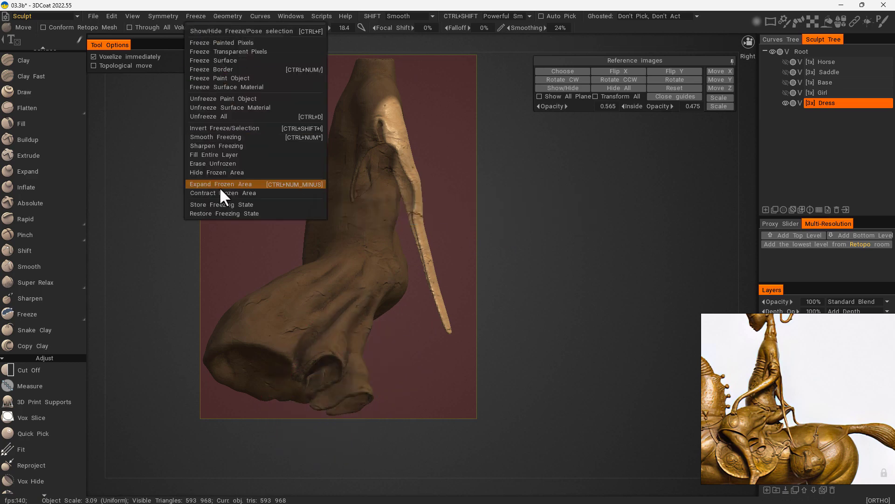
left_click(268, 117)
key("space")
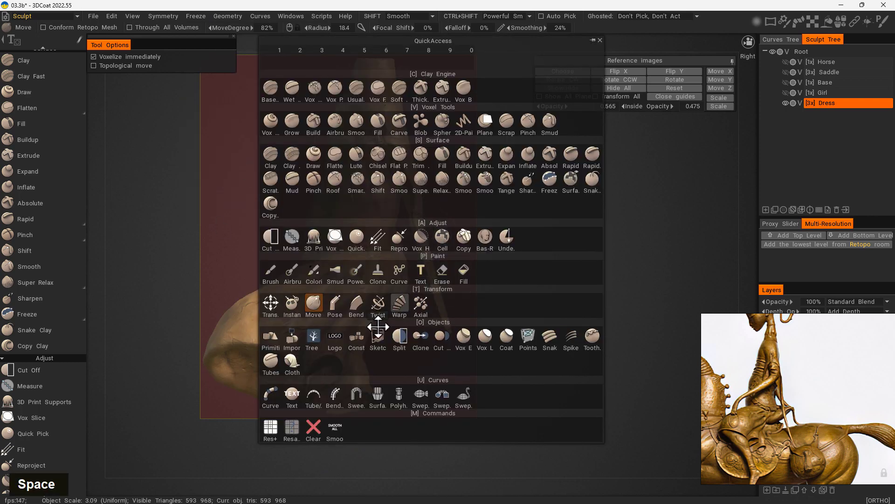
left_click(344, 306)
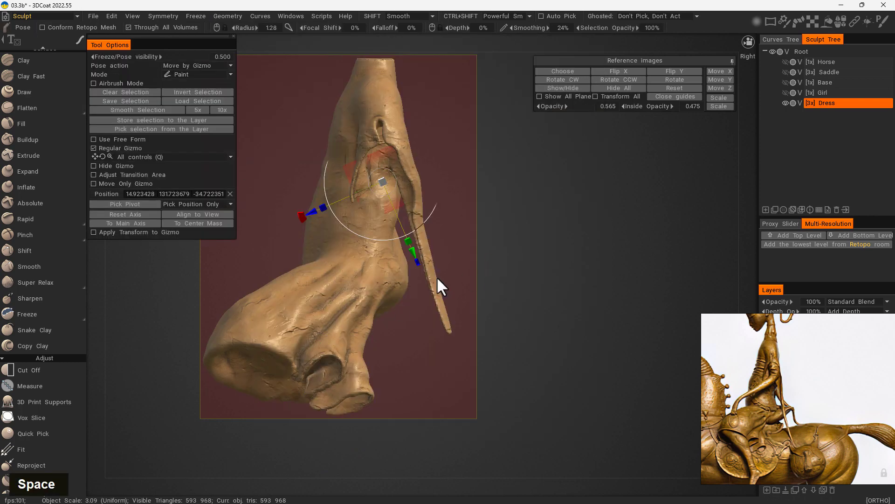
Step: Hide the Pose gizmo and set the Pose selection mode to Line for the hanging sleeve
left_click(95, 165)
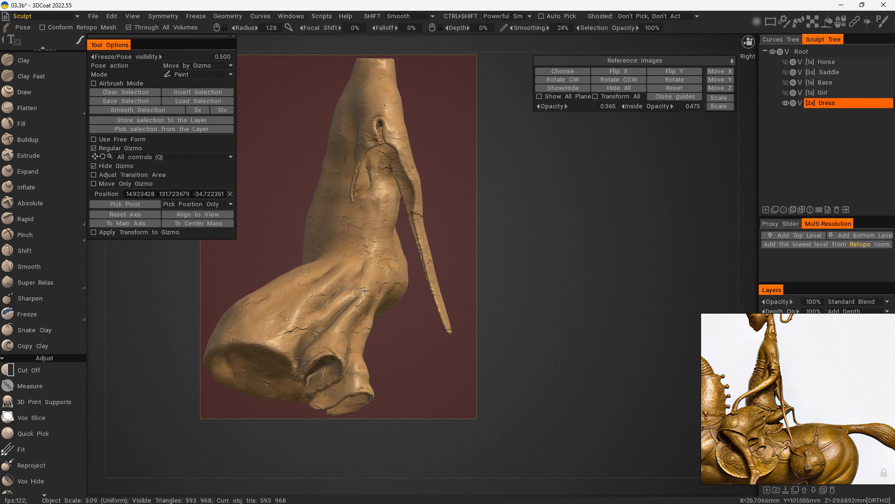
left_click(228, 74)
left_click(202, 83)
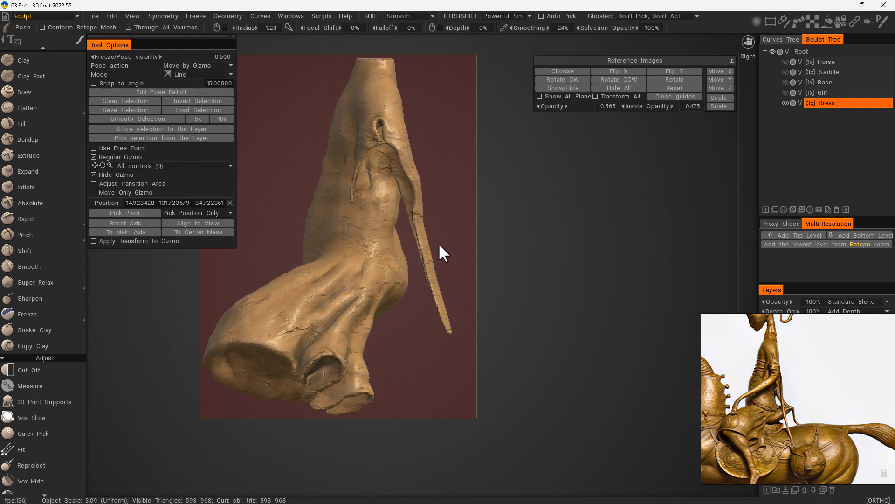
mouse_move(438, 243)
left_mouse_down("alt")
mouse_move(549, 289)
mouse_move(597, 289)
left_mouse_up("alt")
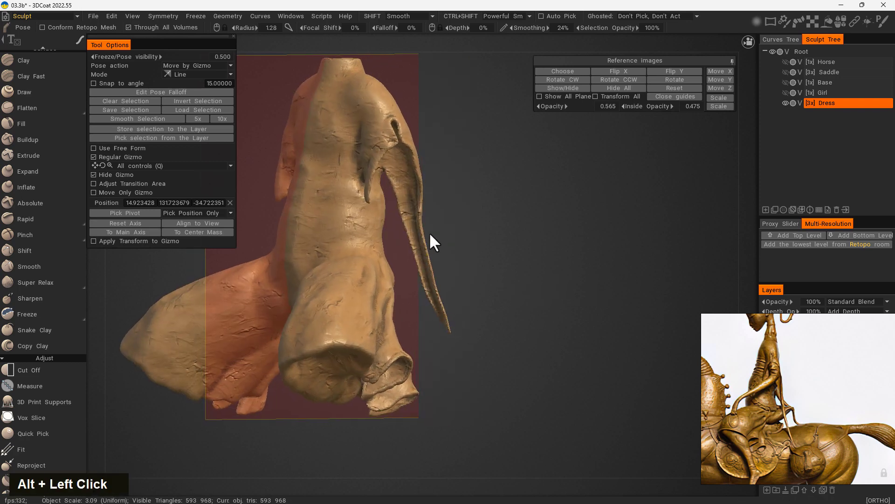
Step: Try selecting the lower dress and hanging sleeve with a Line pose gradient at sleeve height, and undo it
left_click_drag(402, 161, 410, 198)
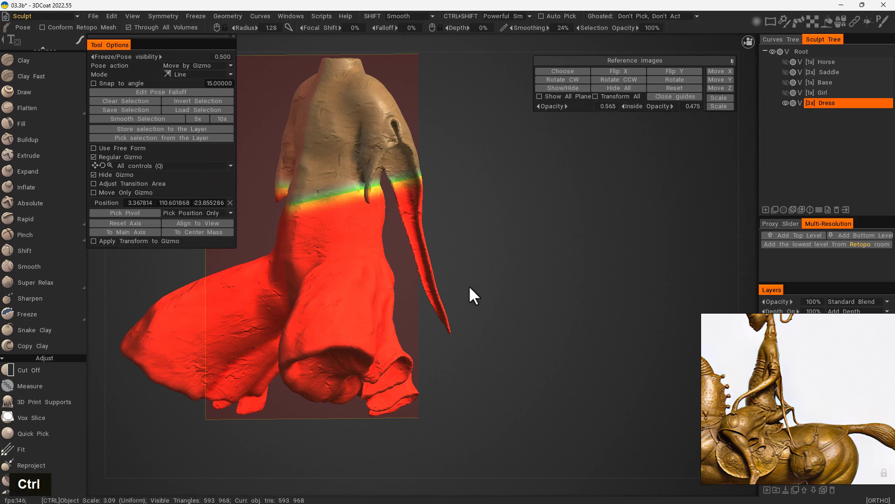
key("ctrl+z")
Step: Set the Pose selection mode to Paint and lasso the hanging sleeve strip with a freeform selection
mouse_move(463, 278)
left_mouse_down("alt")
mouse_move(541, 270)
mouse_move(226, 290)
mouse_move(241, 293)
left_mouse_up("alt")
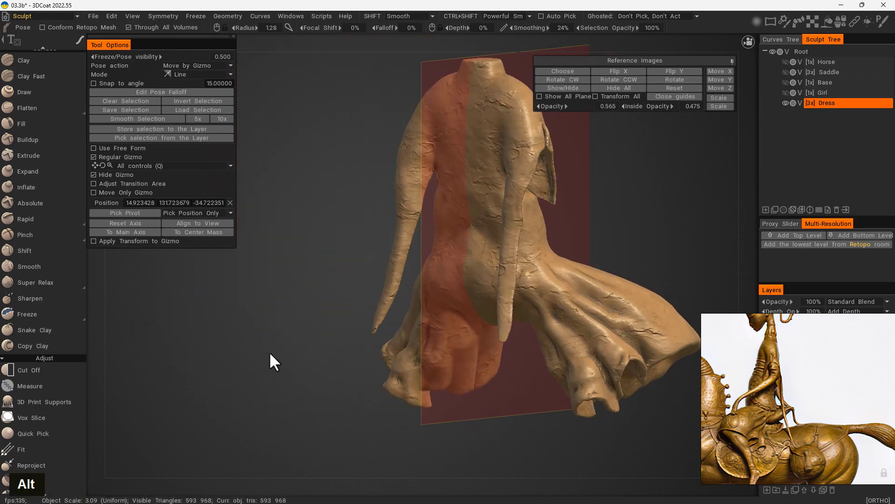
left_click(230, 75)
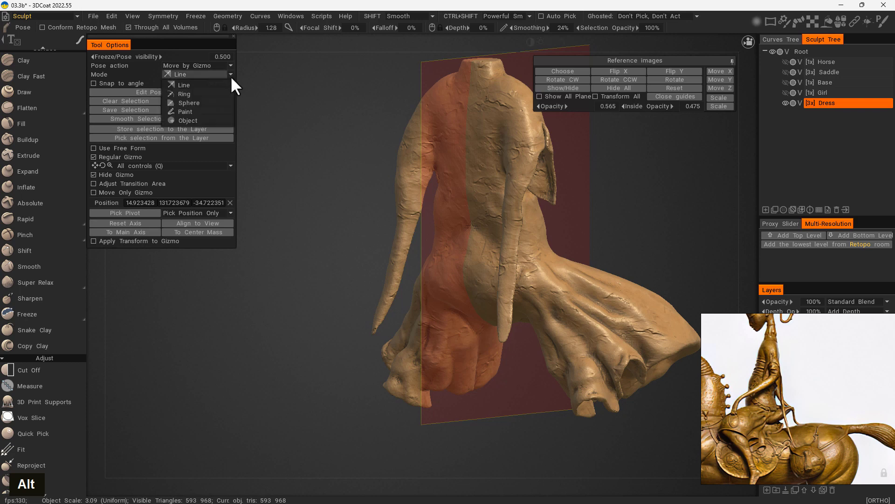
left_click(201, 111)
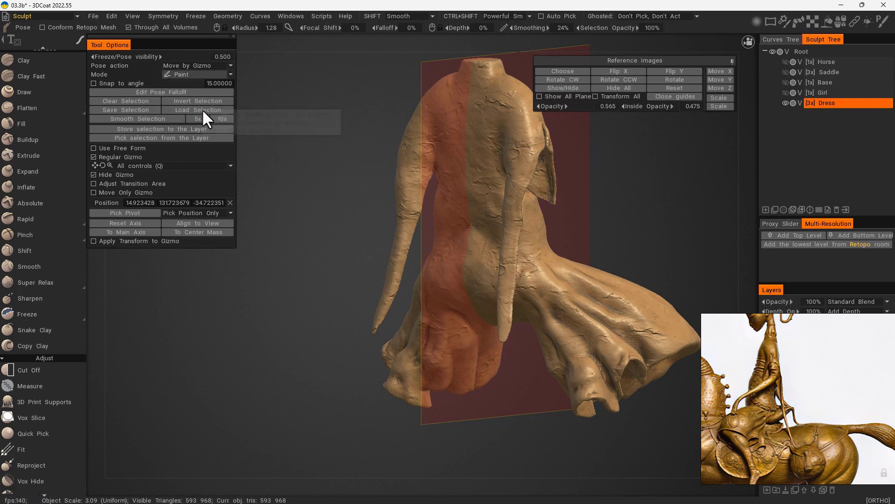
key("e")
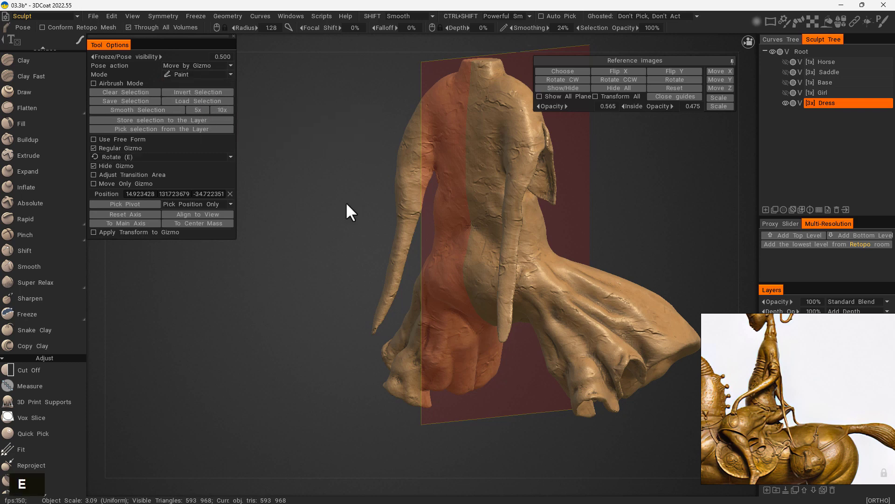
left_click(428, 172)
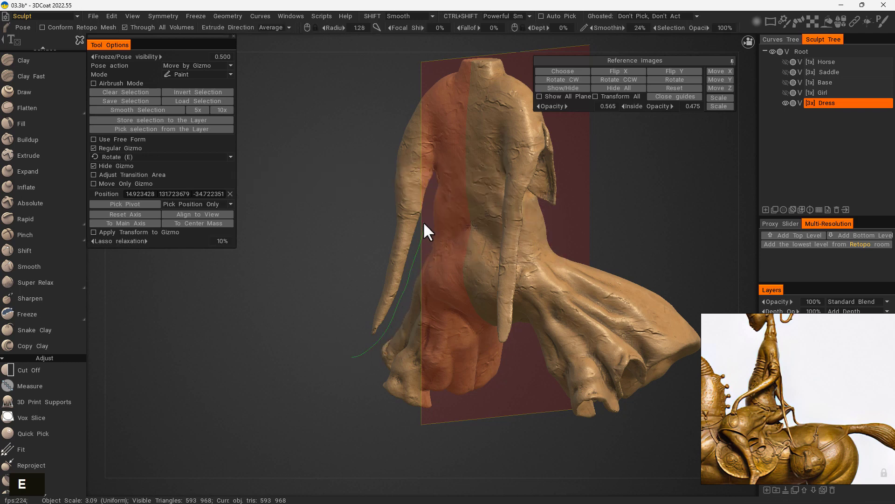
mouse_move(434, 173)
left_mouse_down()
mouse_move(370, 136)
mouse_move(351, 262)
left_mouse_up()
mouse_move(354, 361)
left_mouse_down()
mouse_move(300, 346)
mouse_move(523, 303)
mouse_move(525, 217)
left_mouse_up()
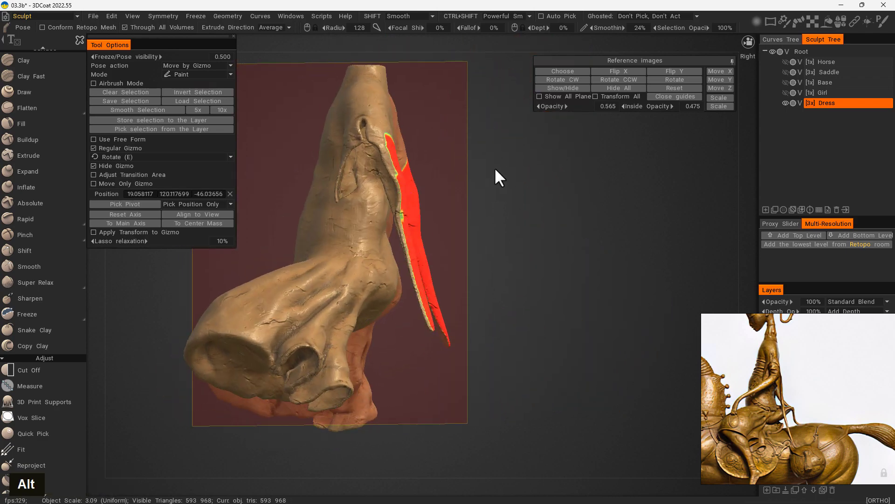
Step: Turn off Ignore Back Faces and lasso the hanging sleeve strip again to select it through its full thickness
key("e")
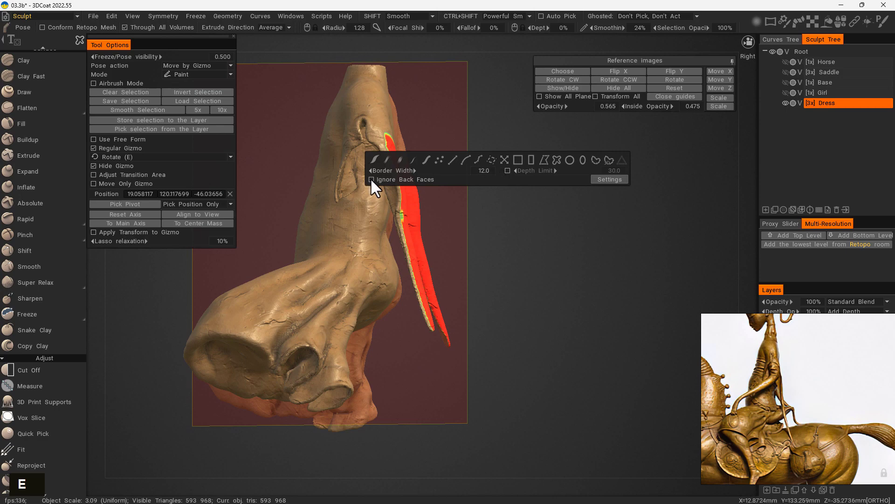
mouse_move(581, 248)
left_mouse_down("alt")
mouse_move(349, 264)
mouse_move(322, 356)
left_mouse_up("alt")
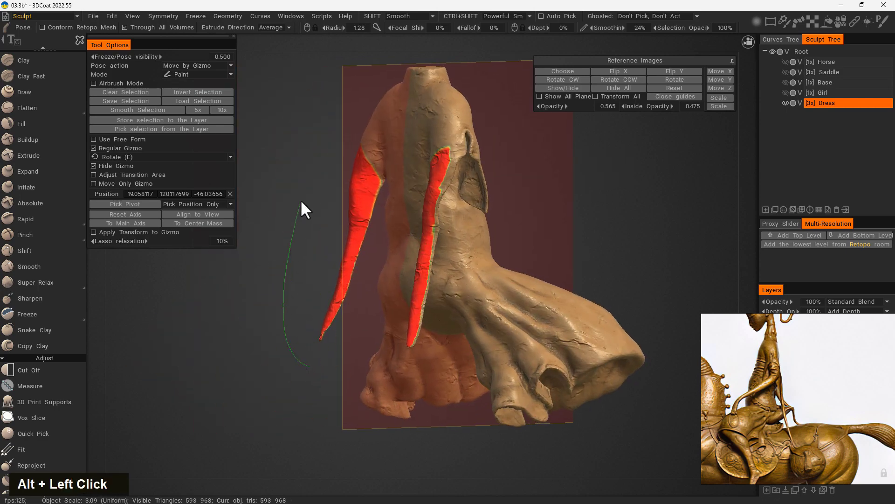
mouse_move(358, 122)
left_mouse_down()
mouse_move(382, 172)
mouse_move(377, 219)
left_mouse_up()
mouse_move(334, 363)
left_mouse_down()
mouse_move(264, 396)
mouse_move(505, 363)
mouse_move(460, 387)
mouse_move(451, 382)
left_mouse_up()
Step: Switch pose painting to a freehand brush with a radius of about 5.10 and smooth the selection's upper border on the sleeve
right_click_drag(476, 217, 518, 184, "alt")
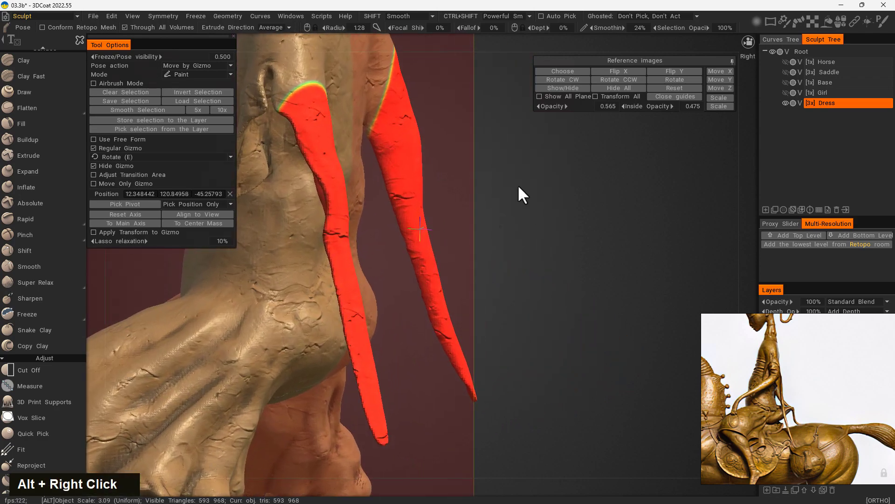
middle_click_drag(527, 192, 571, 235, "alt")
left_click_drag(592, 257, 536, 209, "alt")
middle_click_drag(536, 210, 615, 253, "alt")
right_click_drag(615, 253, 572, 250, "alt")
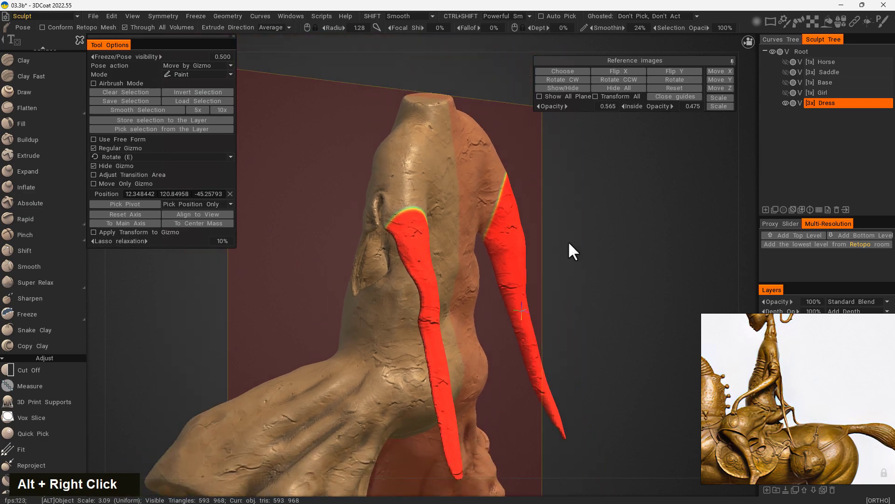
left_click_drag(572, 250, 588, 264, "alt")
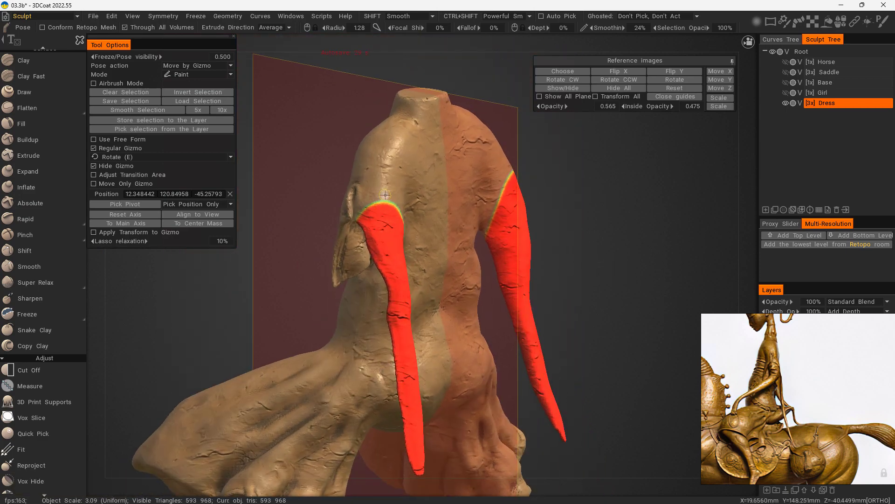
key("e")
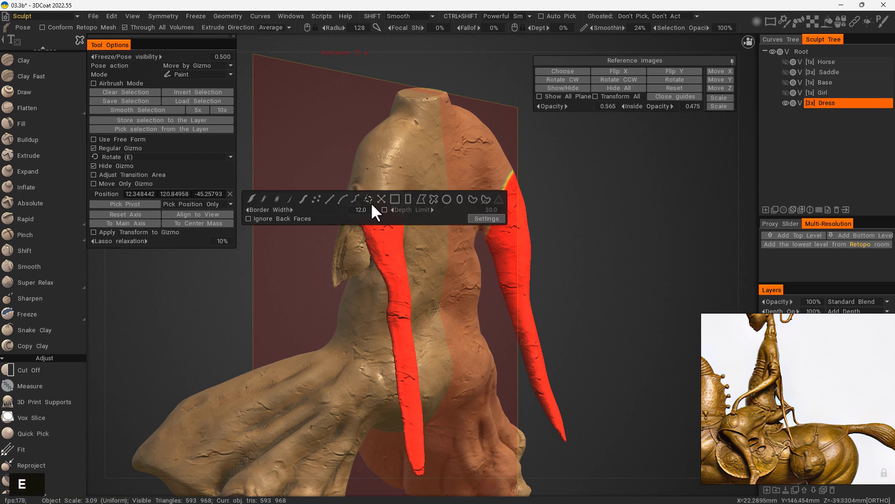
left_click(304, 199)
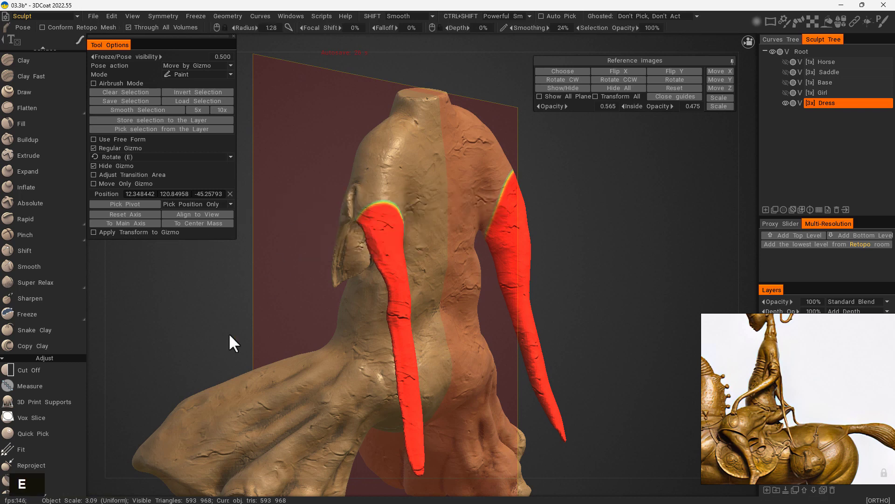
right_click(385, 203)
right_click_drag(402, 206, 394, 196)
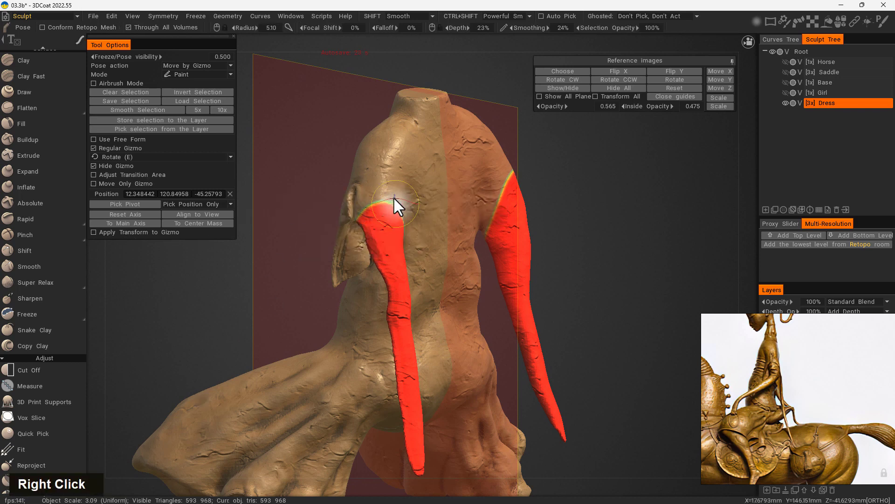
key("shift")
left_click_drag(384, 204, 383, 216, "shift")
left_click_drag(285, 280, 327, 278, "shift")
left_click_drag(389, 208, 385, 217, "shift")
left_click_drag(480, 231, 435, 234, "shift")
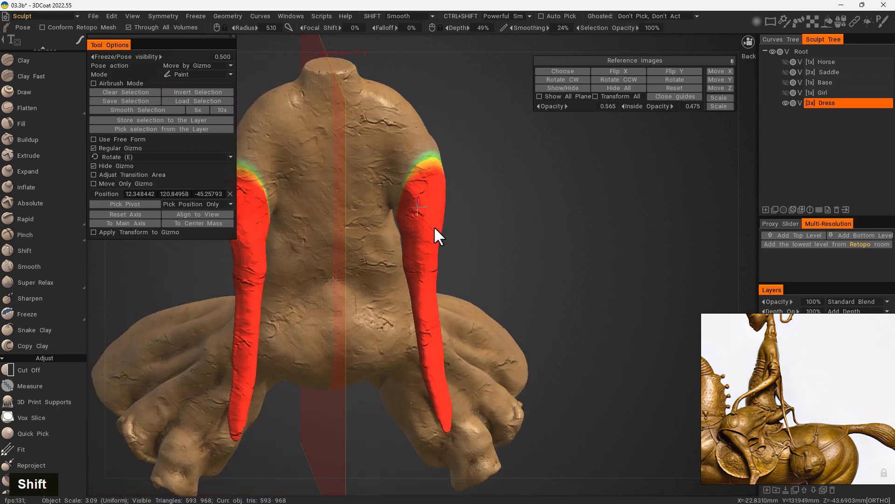
Step: Smooth the remaining selection border around the inner and under sides of the sleeve
mouse_move(280, 196)
left_mouse_down("shift")
mouse_move(277, 215)
mouse_move(270, 187)
left_mouse_up("shift")
mouse_move(266, 205)
middle_mouse_down()
mouse_move(238, 284)
mouse_move(344, 246)
mouse_move(550, 210)
middle_mouse_up()
left_click(397, 223, "shift")
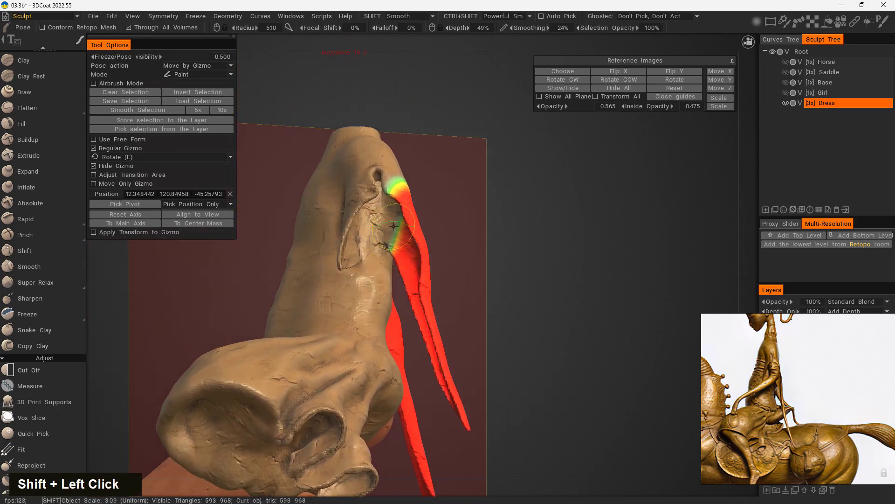
left_click_drag(393, 226, 394, 221, "shift")
left_click_drag(572, 235, 324, 271)
left_click(451, 232, "shift")
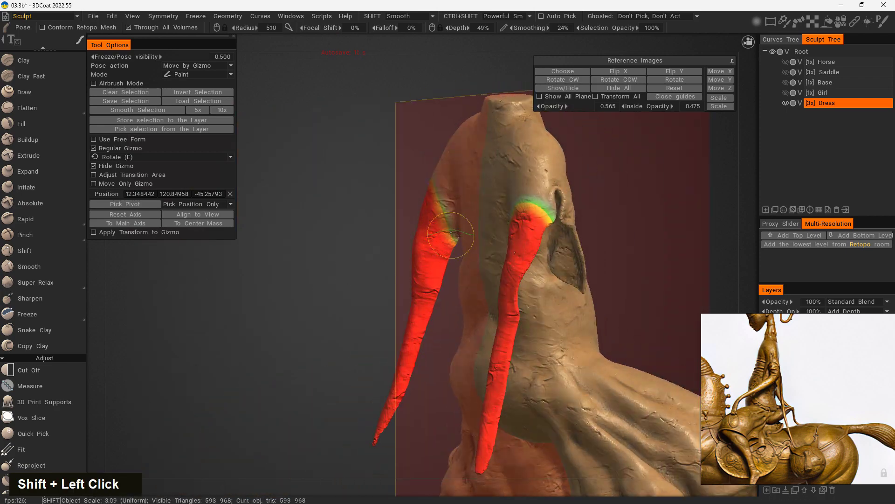
left_click_drag(451, 231, 445, 220, "shift")
left_click_drag(326, 333, 454, 343, "shift")
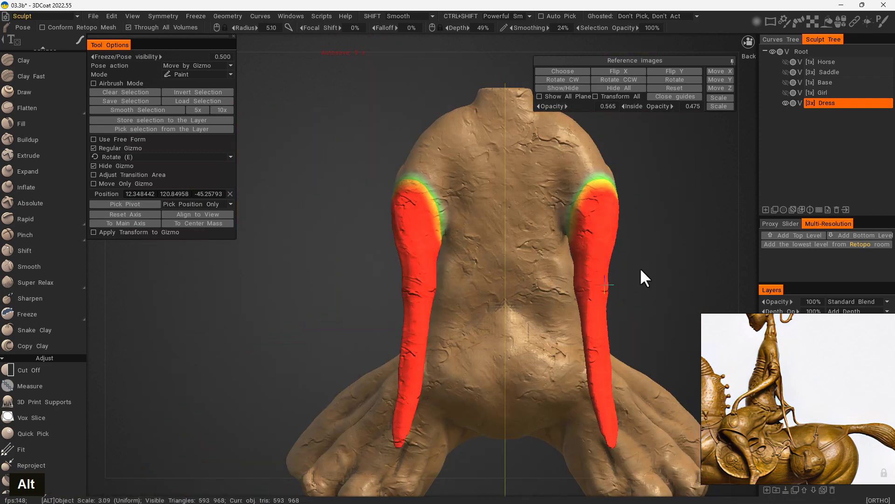
Step: Show the Pose gizmo and the reference image, and rotate and shift the selected sleeve strips toward the body to match it
right_click_drag(640, 270, 542, 245, "alt")
left_click_drag(542, 244, 686, 259, "alt")
middle_click_drag(686, 259, 527, 224, "alt")
left_click_drag(527, 224, 532, 260, "alt")
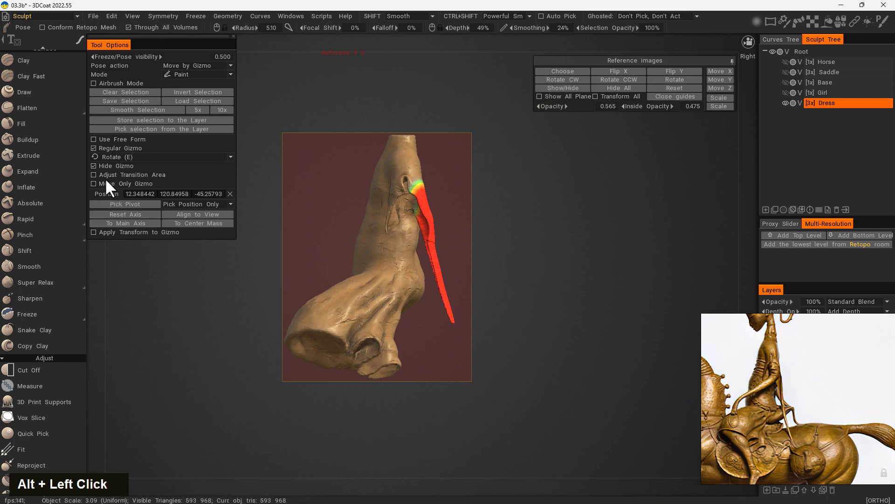
left_click(94, 166)
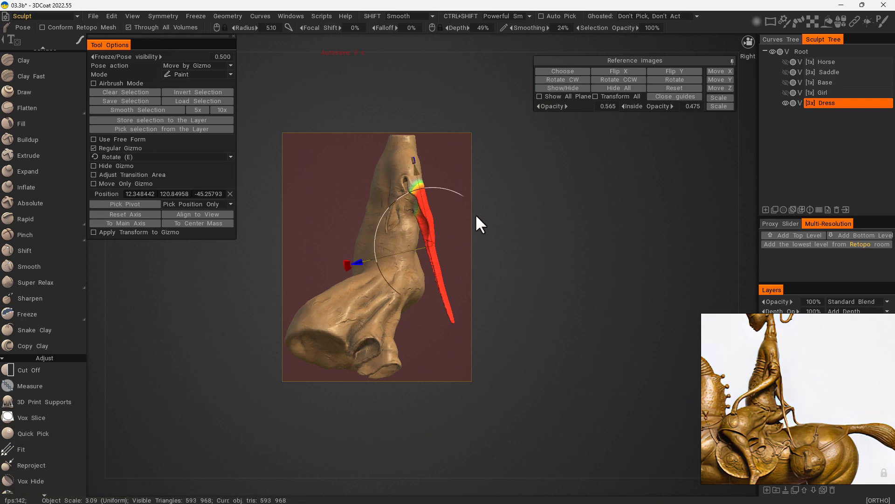
key("u")
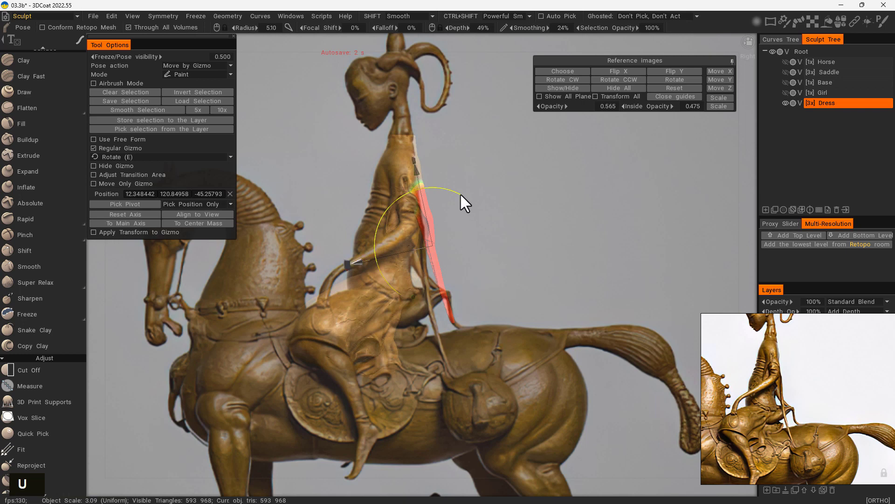
left_click_drag(356, 256, 346, 254)
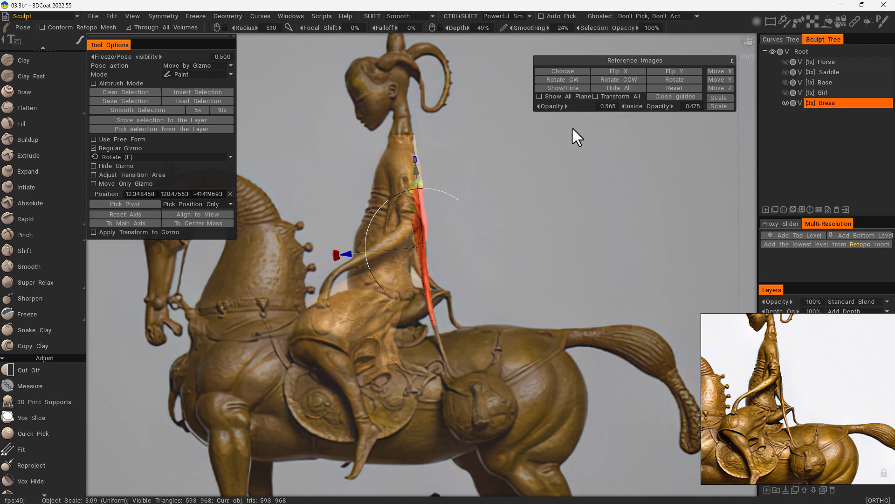
Step: Hide the reference image and clear the pose selection on the sleeve strips
key("u")
left_click_drag(578, 268, 556, 266, "alt")
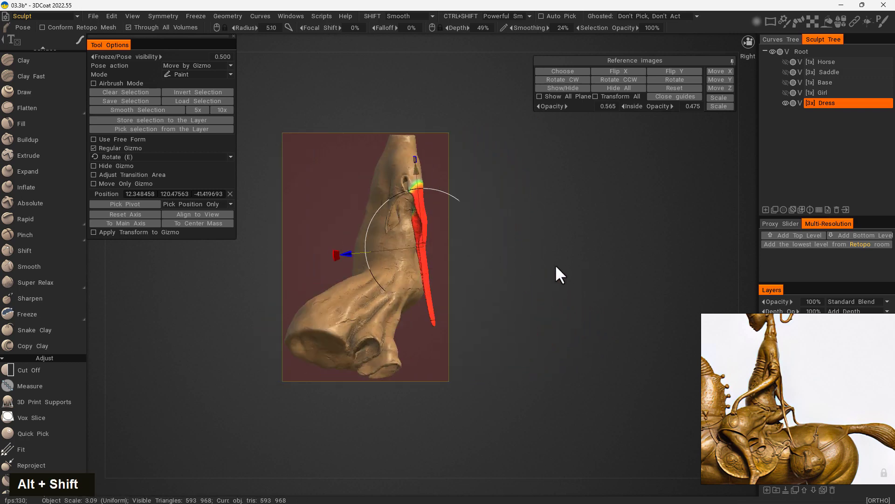
left_click(140, 93)
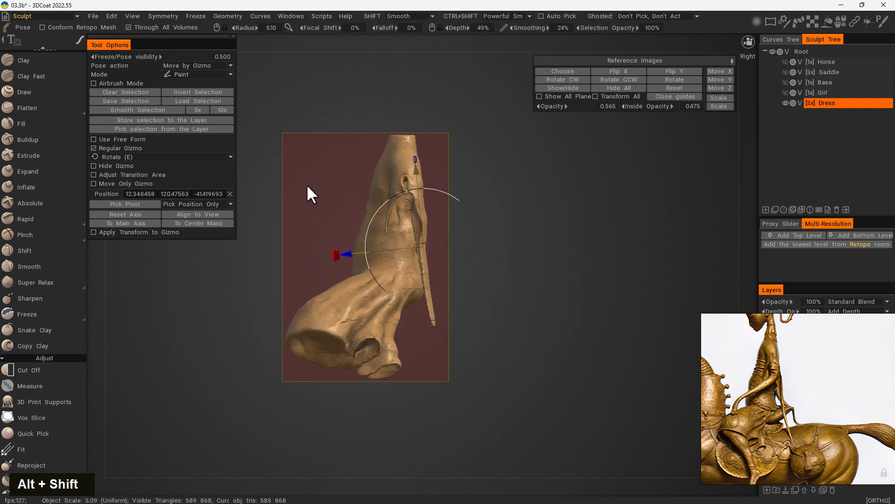
Step: Leave the Pose tool by activating the voxel Build tool
scroll(22, 206, "up", 10)
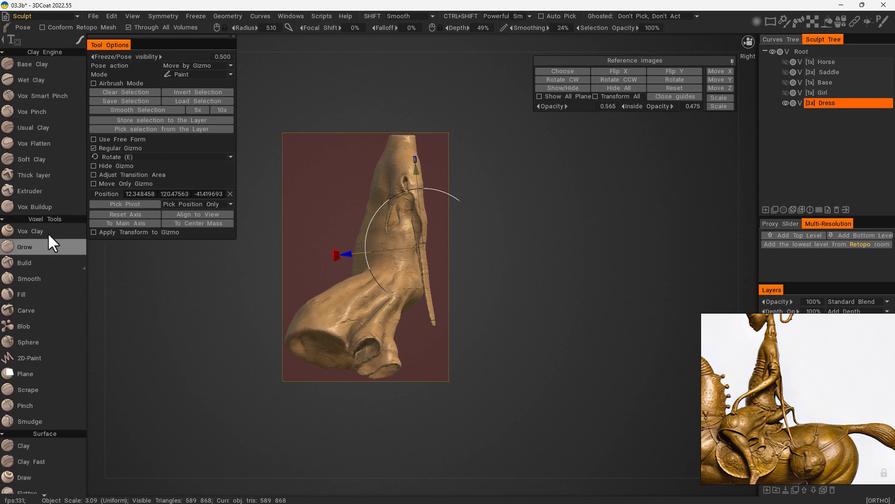
left_click(49, 131)
left_click(38, 263)
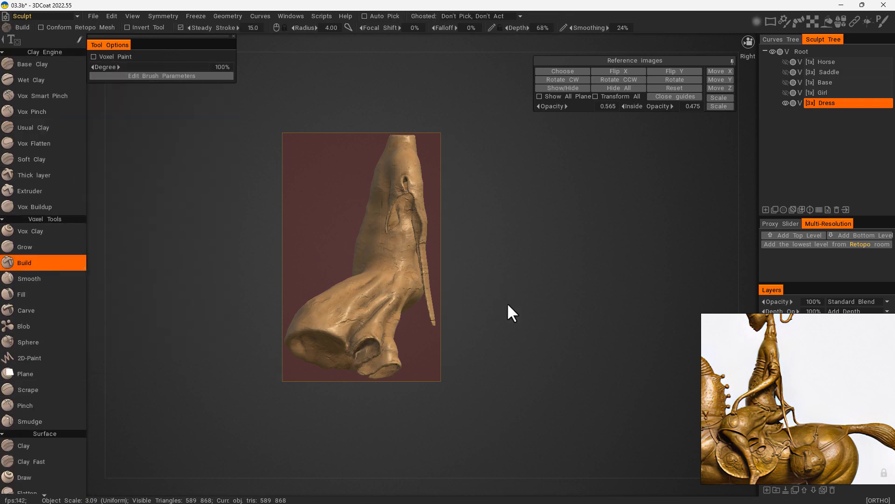
Step: Make the Girl, Base, Saddle and Horse volumes visible together with the Dress
left_click_drag(493, 314, 544, 272, "alt")
left_click(786, 92)
left_click(786, 82)
left_click(786, 72)
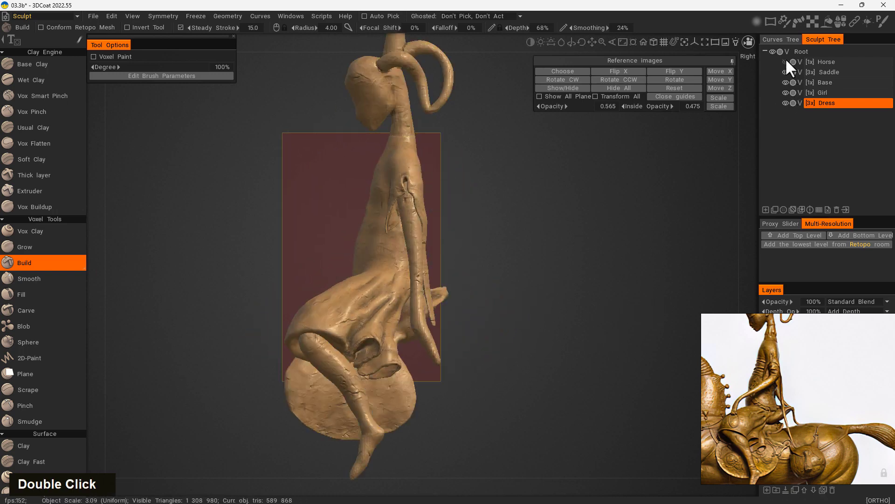
left_click(786, 62)
Step: Inspect the complete horse and rider sculpture from several angles and compare it with the bronze statue reference
right_click_drag(503, 315, 500, 273, "alt")
left_click_drag(501, 275, 558, 285, "alt")
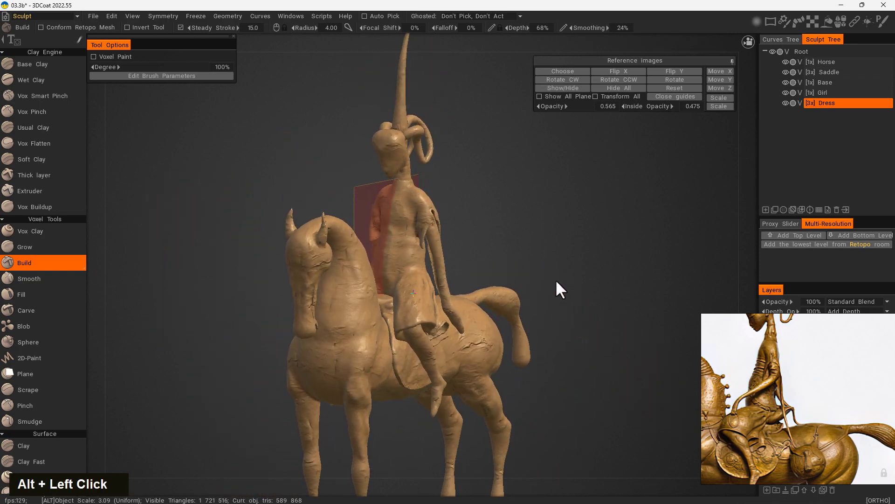
middle_click_drag(558, 286, 558, 226, "alt")
left_click_drag(557, 226, 499, 220, "alt")
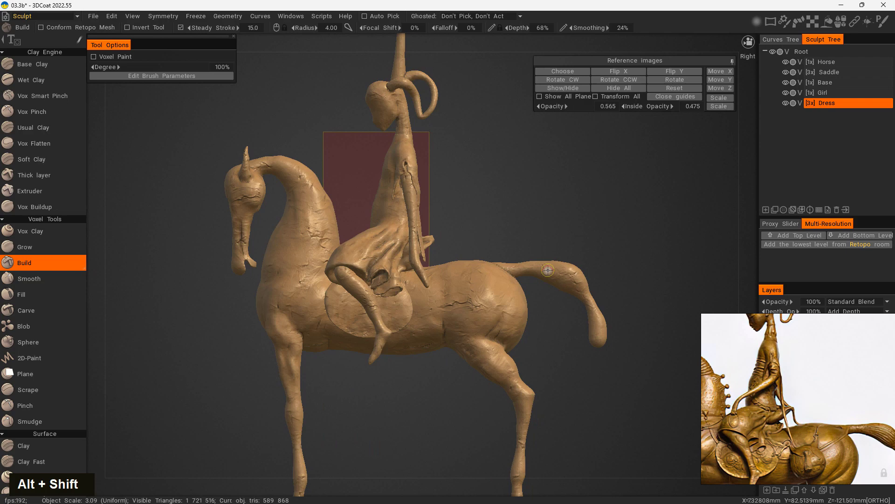
left_click_drag(639, 274, 618, 289, "alt")
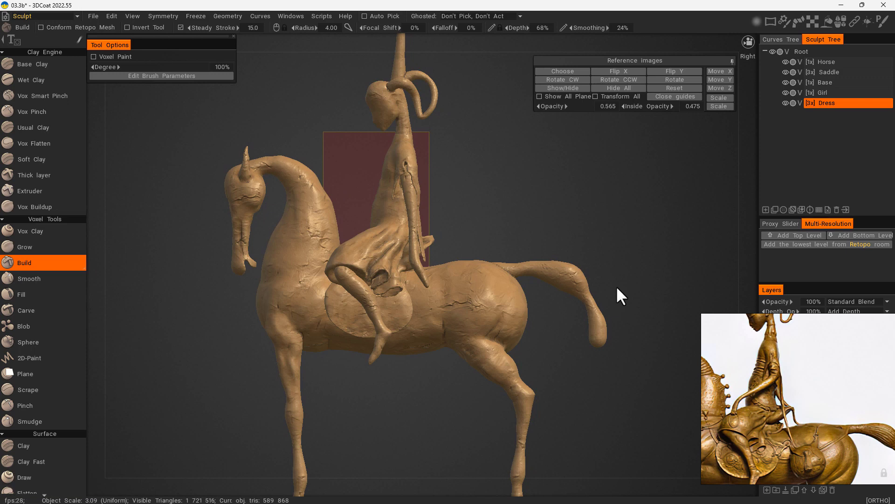
scroll(778, 393, "up", 3)
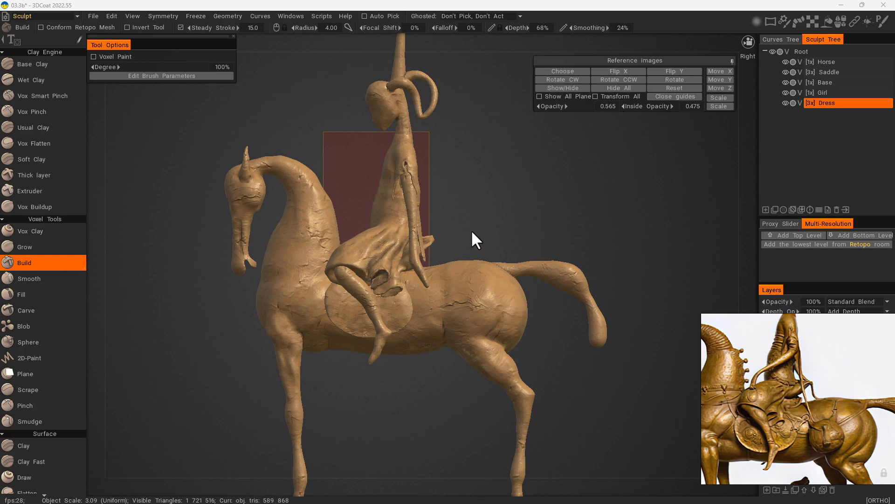
mouse_move(537, 242)
left_mouse_down()
mouse_move(505, 231)
mouse_move(593, 240)
mouse_move(485, 281)
left_mouse_up()
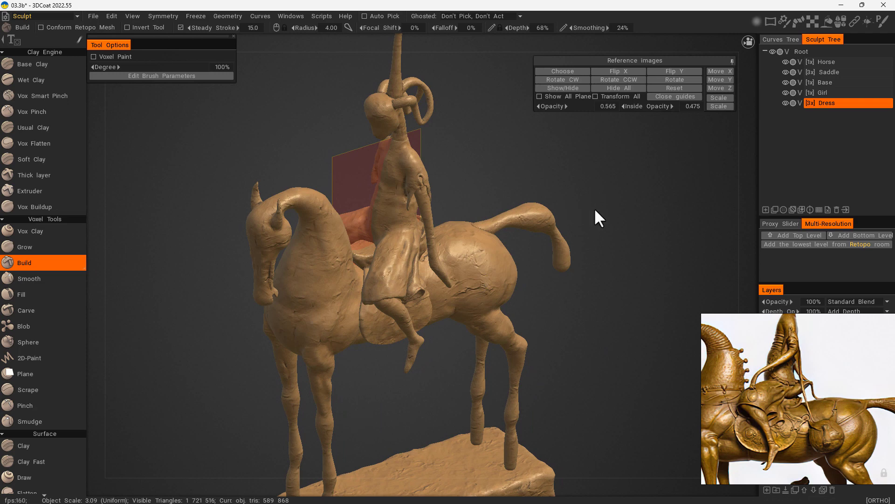
mouse_move(595, 208)
left_mouse_down()
mouse_move(662, 225)
mouse_move(653, 204)
mouse_move(583, 196)
left_mouse_up()
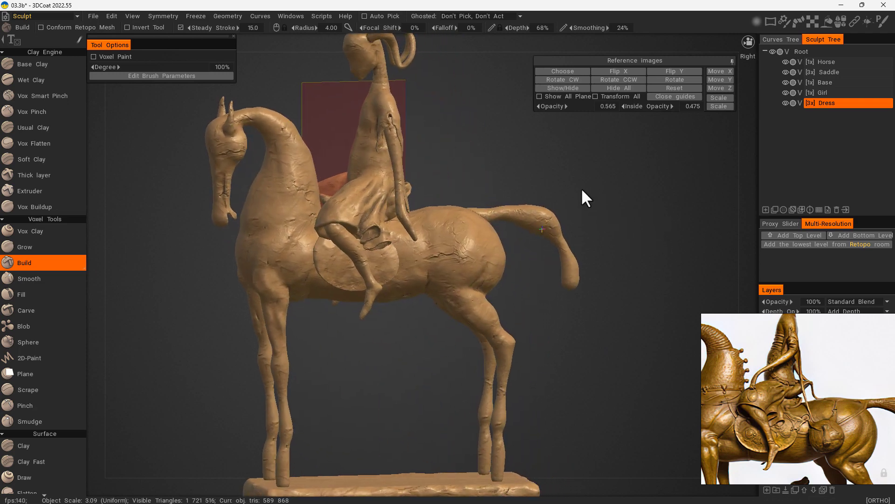